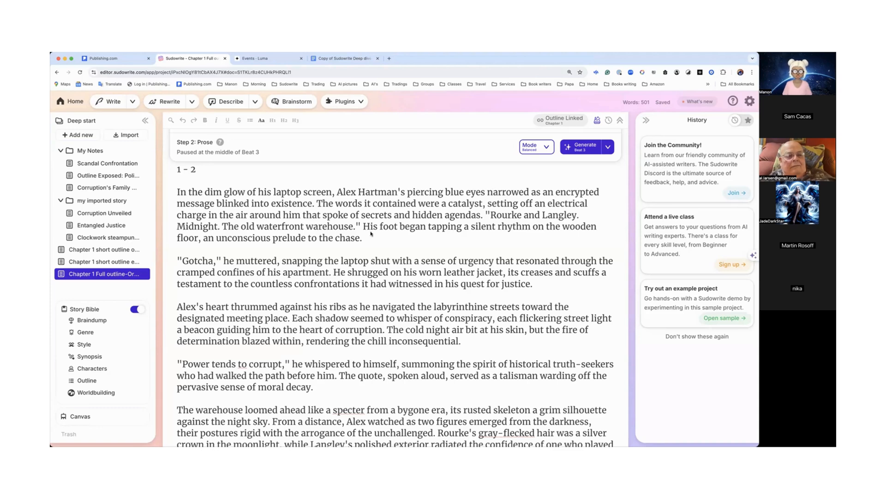
Step: Open and compare the beats and generated prose of the two Chapter 1 short outline documents
{"action": "left_click", "coordinate": [111, 252]}
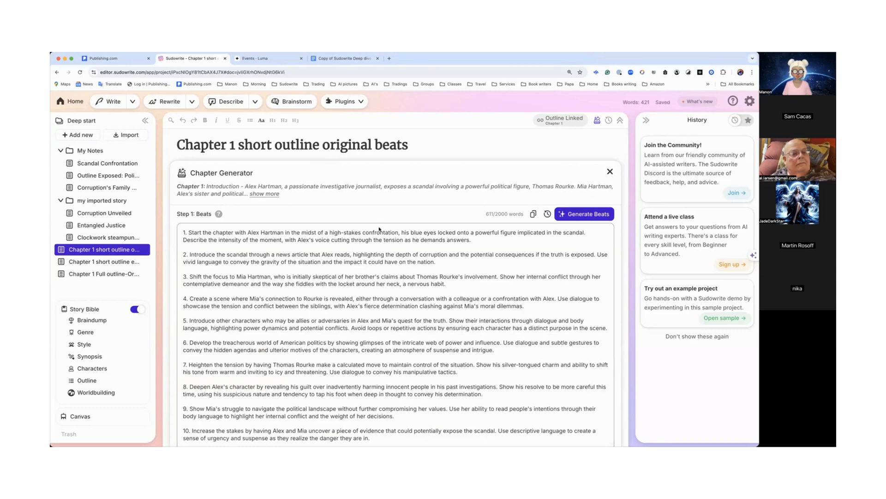
{"action": "scroll", "coordinate": [379, 229], "scroll_direction": "down", "scroll_amount": 15}
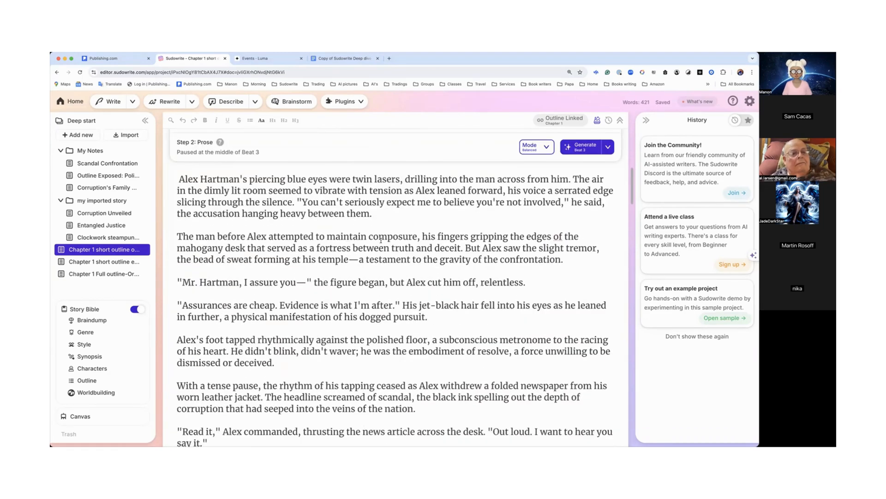
{"action": "scroll", "coordinate": [381, 240], "scroll_direction": "up", "scroll_amount": 10}
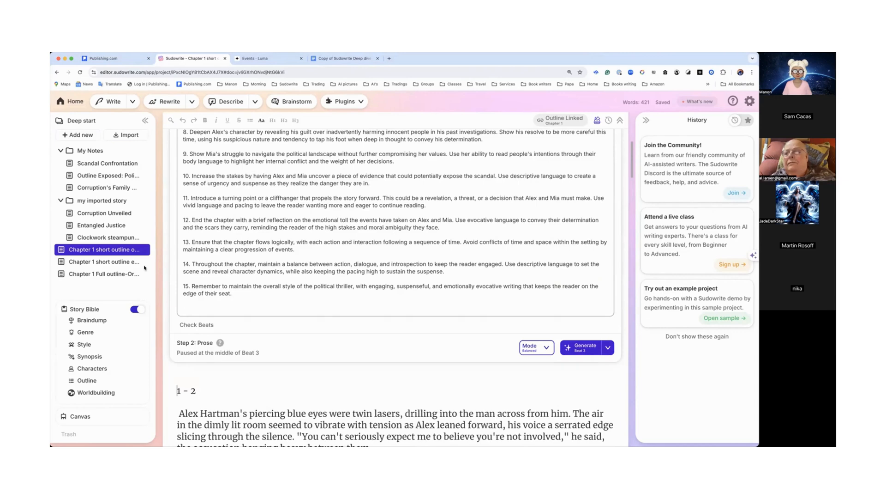
{"action": "left_click", "coordinate": [127, 263]}
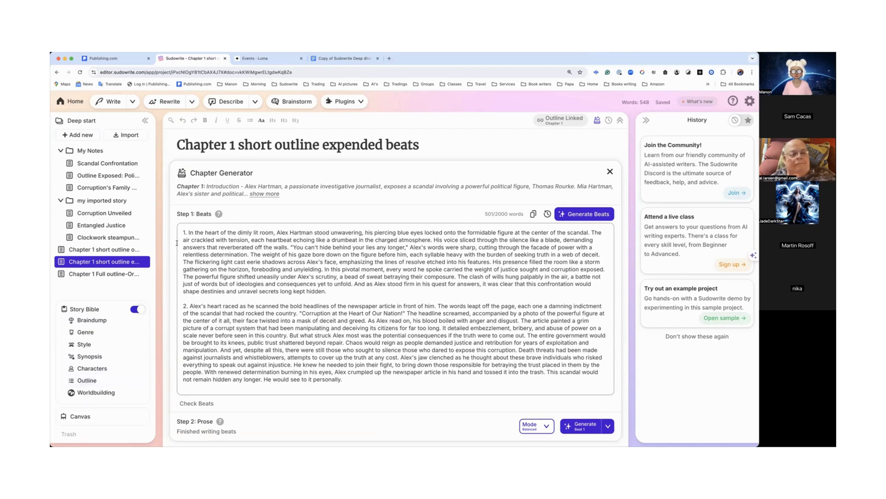
{"action": "scroll", "coordinate": [206, 244], "scroll_direction": "down", "scroll_amount": 4}
{"action": "scroll", "coordinate": [206, 244], "scroll_direction": "down", "scroll_amount": 2}
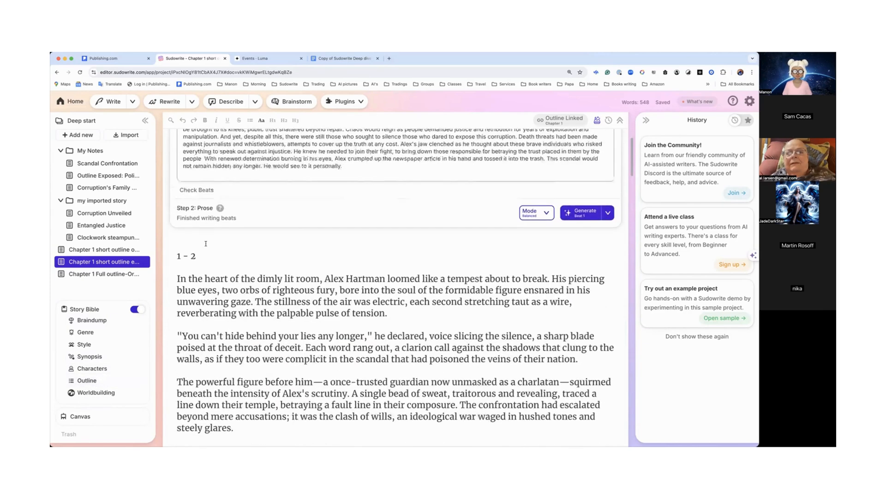
{"action": "scroll", "coordinate": [276, 200], "scroll_direction": "up", "scroll_amount": 4}
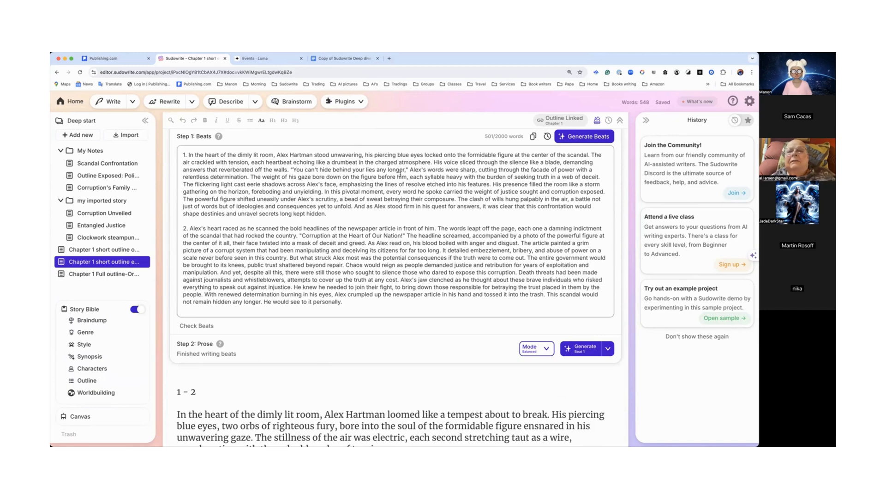
{"action": "scroll", "coordinate": [352, 288], "scroll_direction": "down", "scroll_amount": 5}
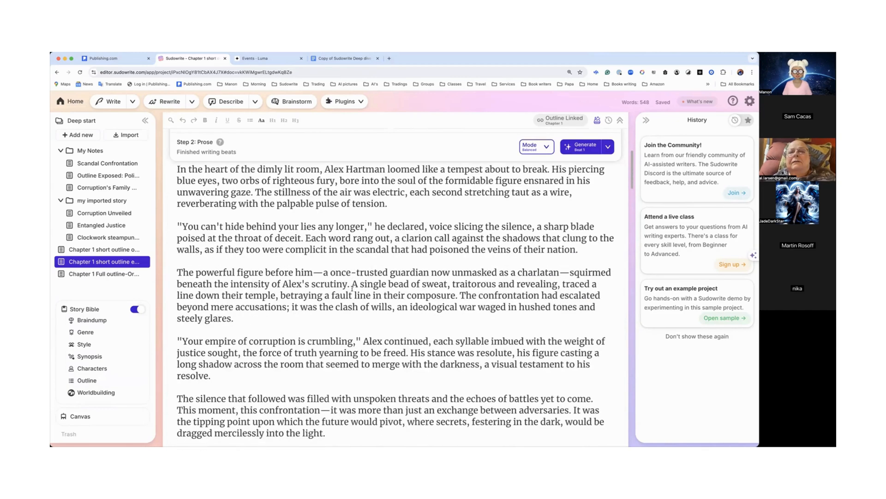
Step: Open the Chapter 1 Full outline-Original beats document and review its beats and prose
{"action": "left_click", "coordinate": [119, 274]}
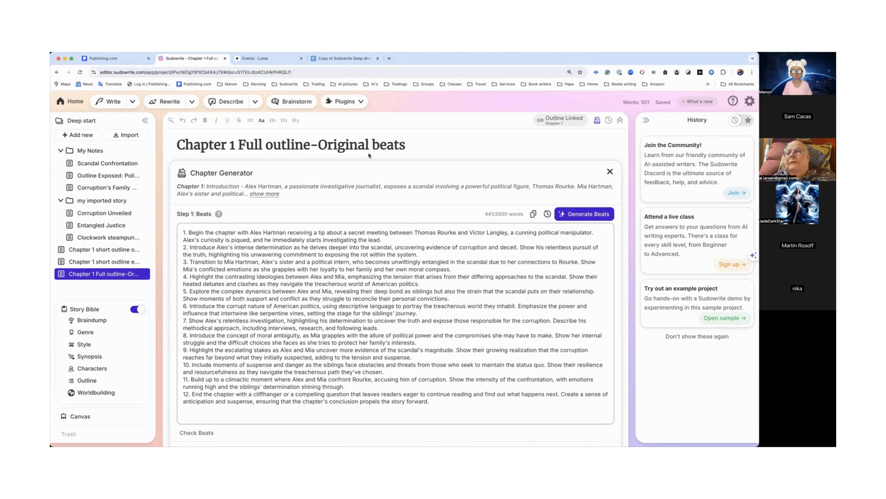
{"action": "scroll", "coordinate": [367, 247], "scroll_direction": "down", "scroll_amount": 15}
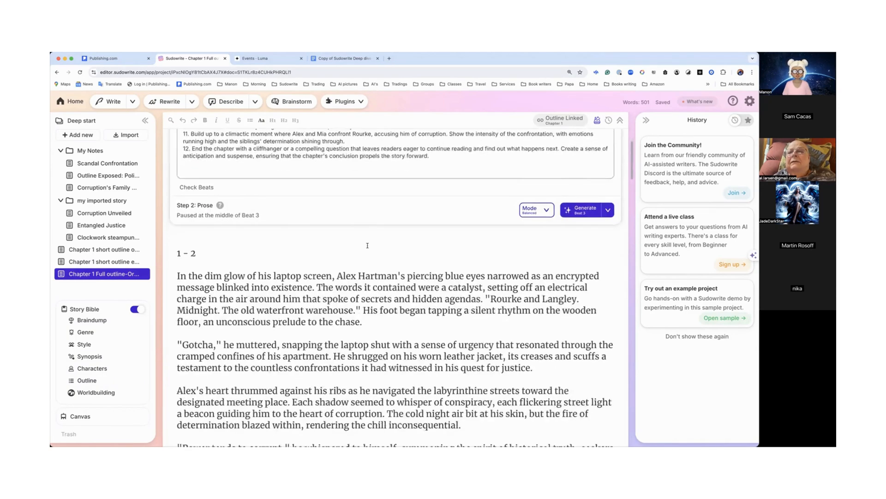
{"action": "scroll", "coordinate": [367, 247], "scroll_direction": "up", "scroll_amount": 1}
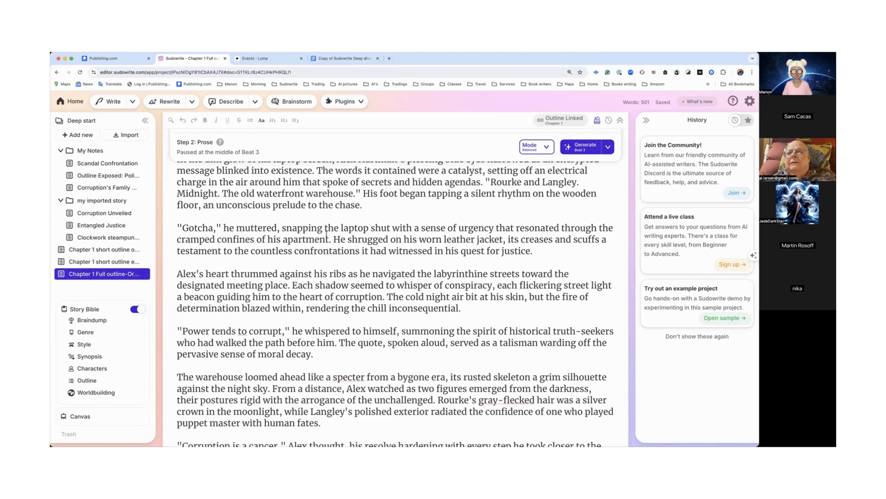
Step: Switch to the Copy of Sudowrite Deep dive beginners document and read through its story bible, synopsis and outline notes
{"action": "left_click", "coordinate": [331, 59]}
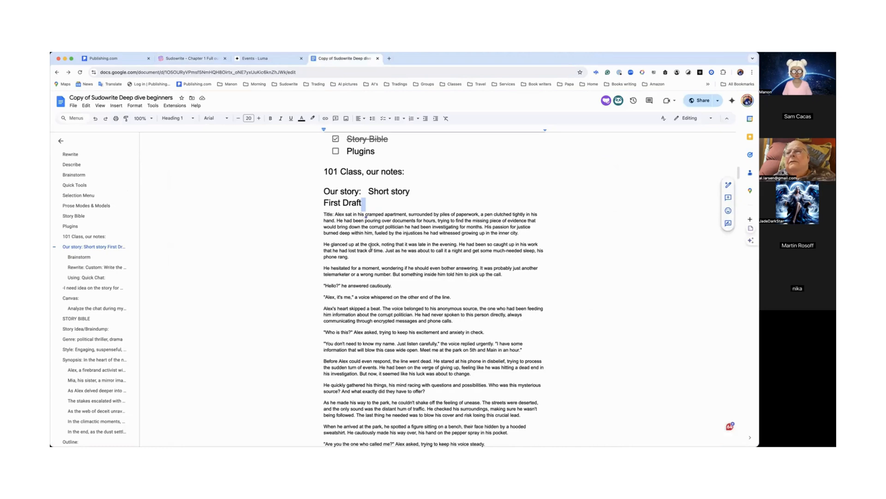
{"action": "scroll", "coordinate": [370, 250], "scroll_direction": "down", "scroll_amount": 20}
{"action": "scroll", "coordinate": [371, 248], "scroll_direction": "down", "scroll_amount": 15}
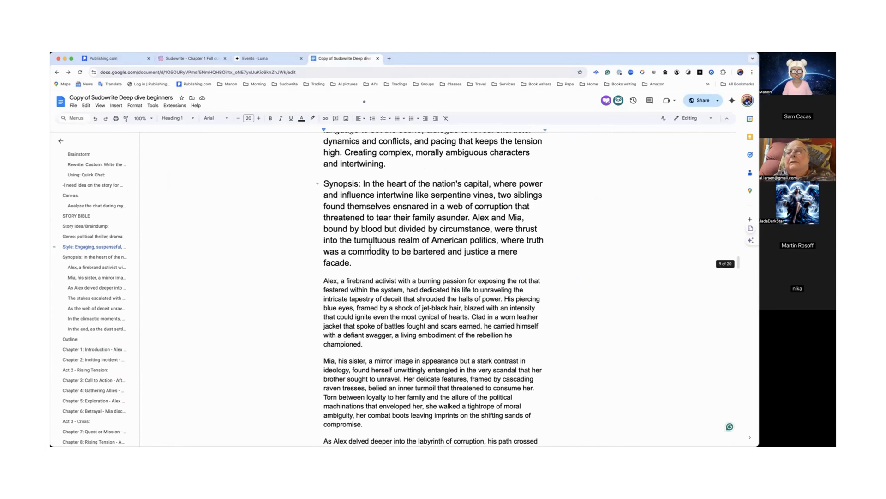
{"action": "scroll", "coordinate": [370, 248], "scroll_direction": "up", "scroll_amount": 5}
{"action": "scroll", "coordinate": [370, 247], "scroll_direction": "up", "scroll_amount": 2}
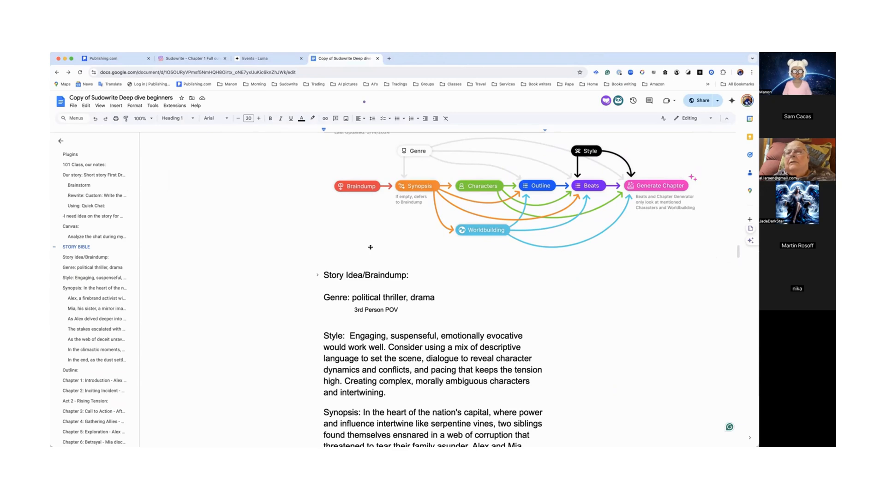
{"action": "scroll", "coordinate": [318, 255], "scroll_direction": "down", "scroll_amount": 10}
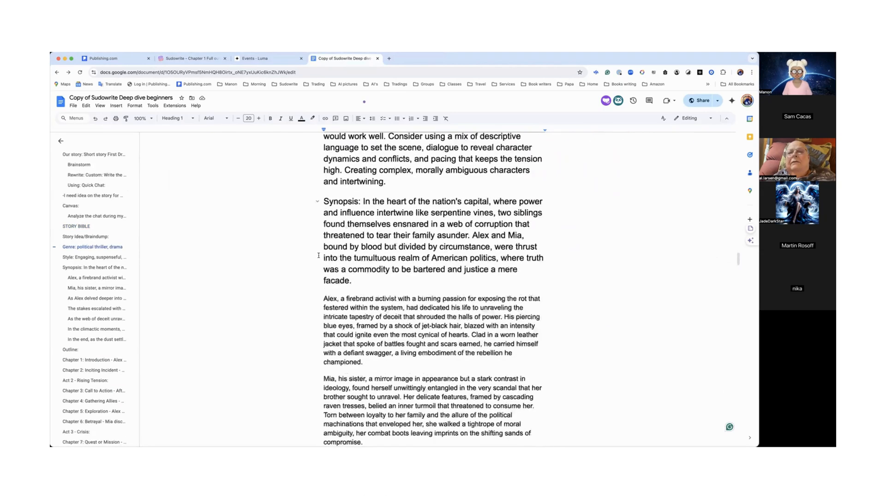
{"action": "scroll", "coordinate": [319, 255], "scroll_direction": "down", "scroll_amount": 8}
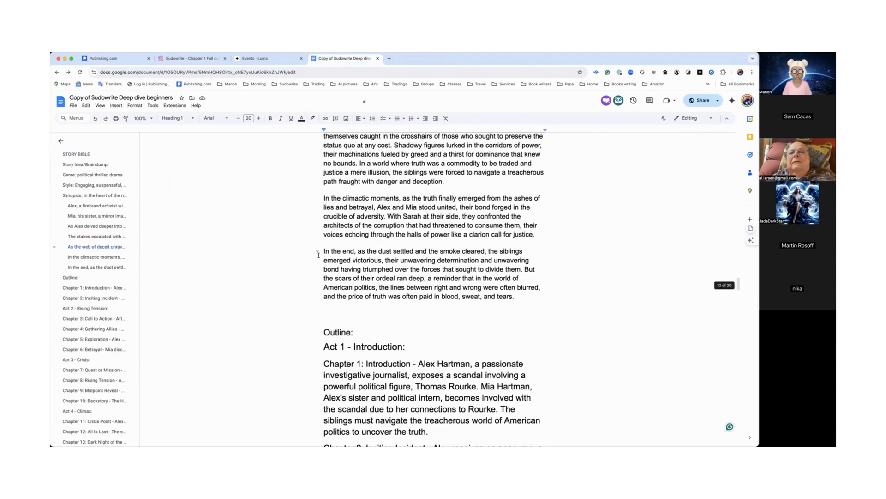
{"action": "scroll", "coordinate": [318, 255], "scroll_direction": "down", "scroll_amount": 8}
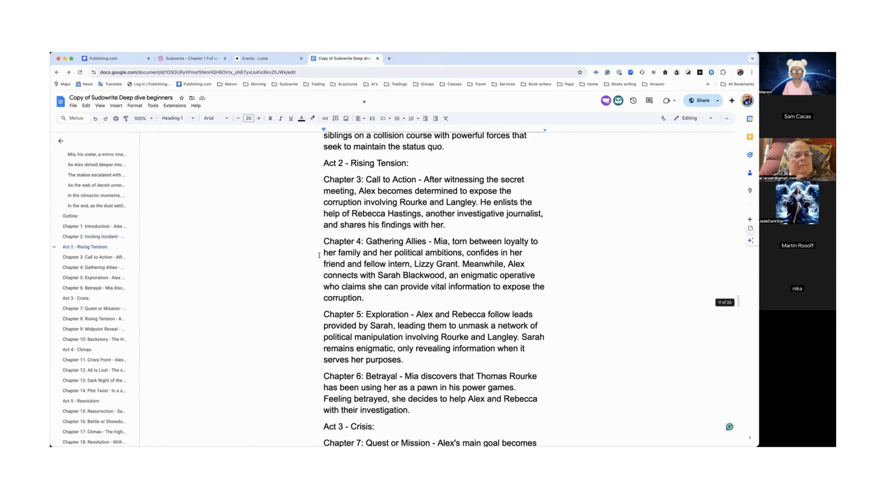
{"action": "scroll", "coordinate": [318, 255], "scroll_direction": "up", "scroll_amount": 15}
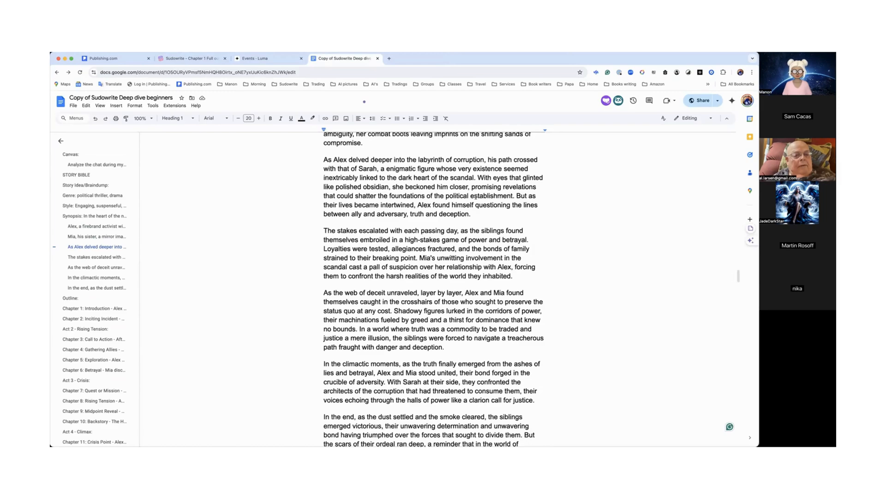
{"action": "scroll", "coordinate": [477, 196], "scroll_direction": "up", "scroll_amount": 10}
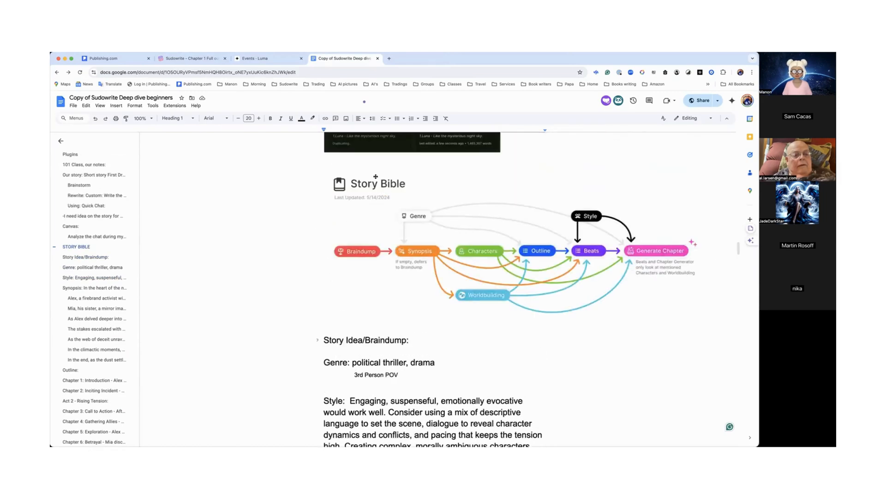
{"action": "scroll", "coordinate": [366, 190], "scroll_direction": "up", "scroll_amount": 20}
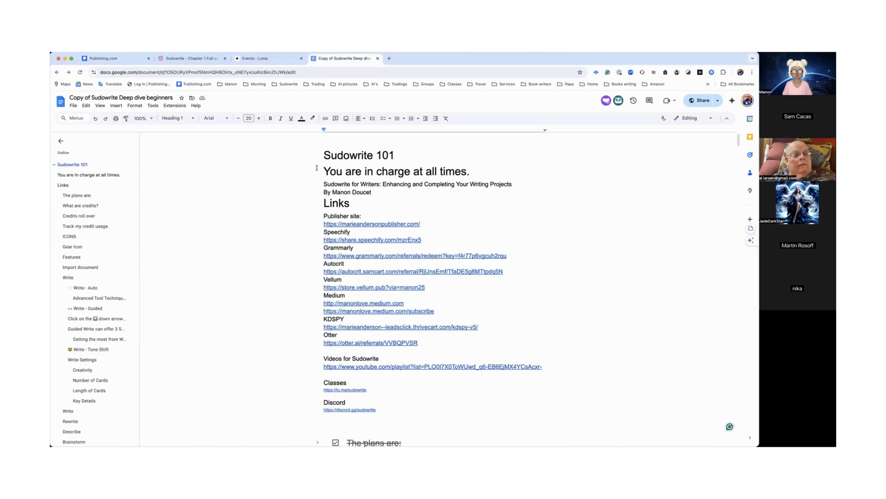
{"action": "scroll", "coordinate": [317, 168], "scroll_direction": "down", "scroll_amount": 10}
{"action": "scroll", "coordinate": [317, 168], "scroll_direction": "down", "scroll_amount": 5}
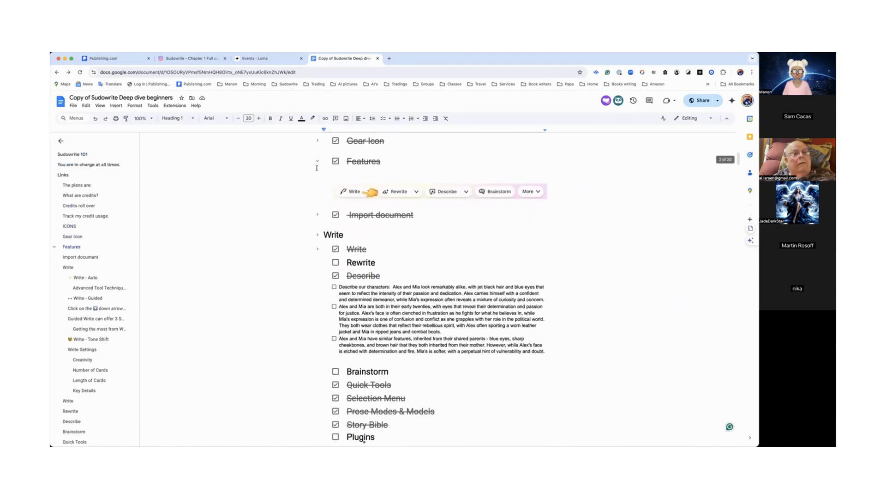
{"action": "scroll", "coordinate": [317, 168], "scroll_direction": "down", "scroll_amount": 1}
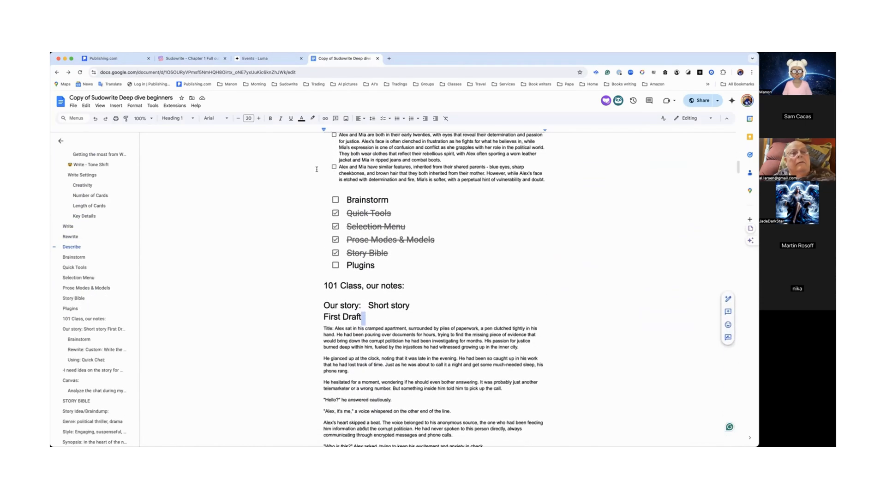
Step: Close the Events tab, return to Sudowrite, and collapse the my imported story and My Notes folders
{"action": "left_click", "coordinate": [302, 59]}
{"action": "left_click", "coordinate": [189, 58]}
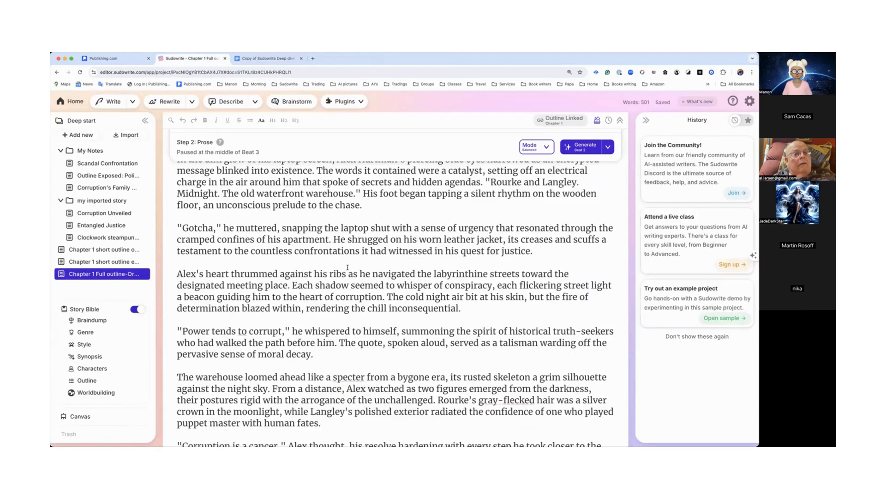
{"action": "scroll", "coordinate": [332, 259], "scroll_direction": "up", "scroll_amount": 15}
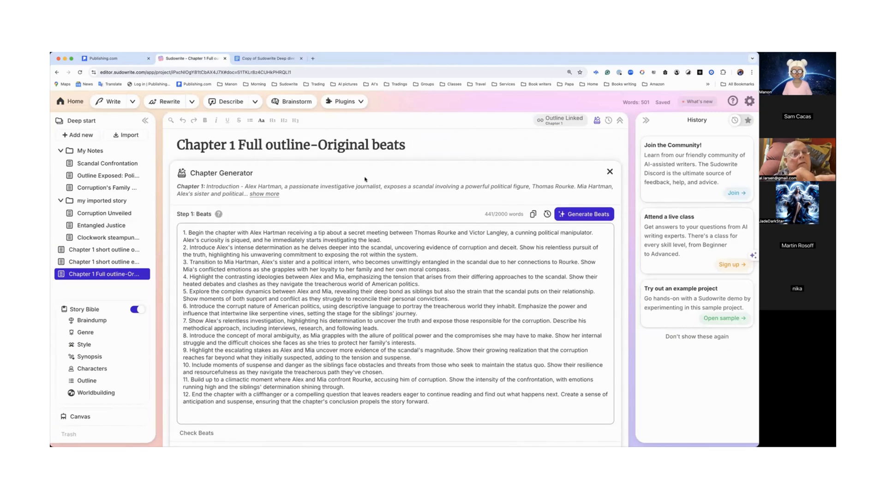
{"action": "left_click", "coordinate": [60, 200]}
{"action": "left_click", "coordinate": [61, 150]}
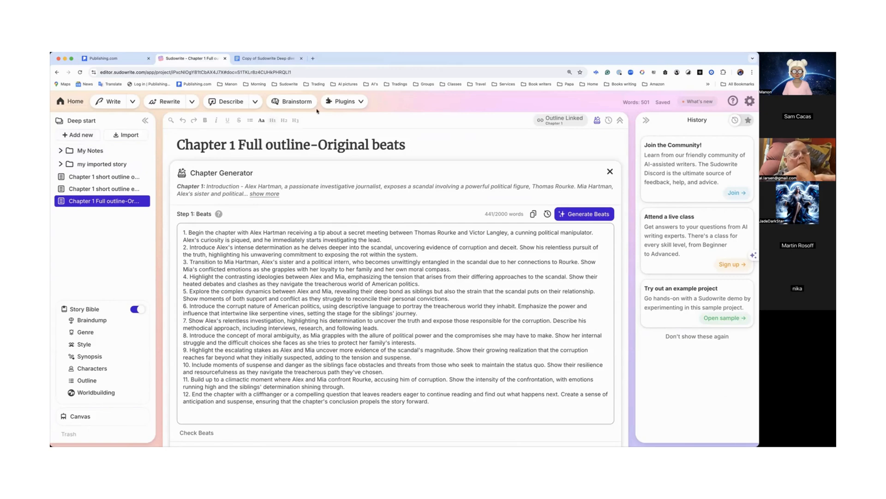
Step: Browse the list of available plugins
{"action": "left_click", "coordinate": [348, 103]}
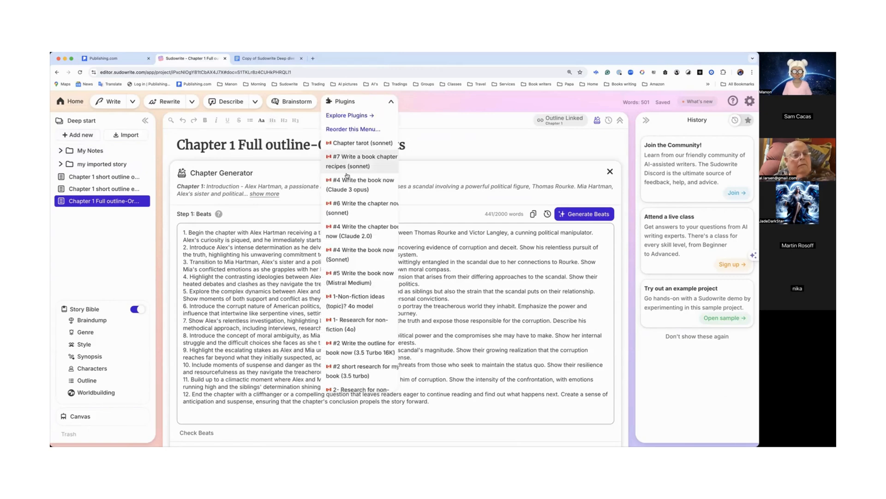
{"action": "scroll", "coordinate": [348, 180], "scroll_direction": "down", "scroll_amount": 10}
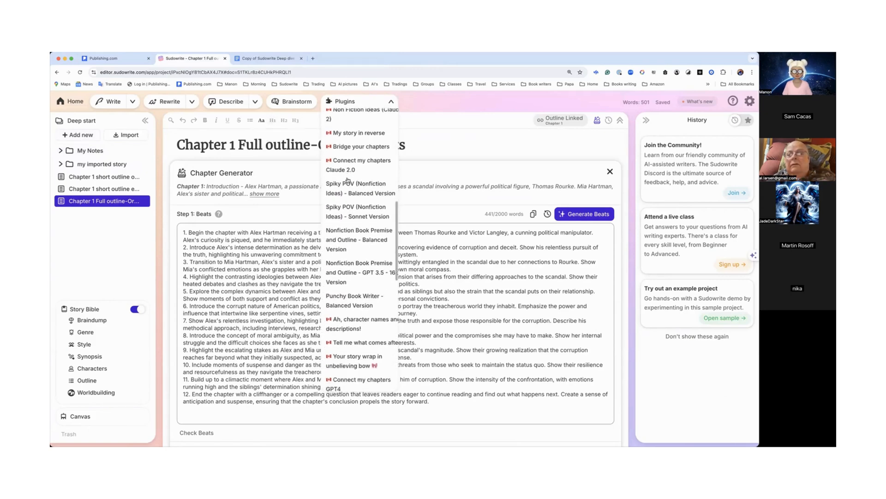
{"action": "scroll", "coordinate": [347, 180], "scroll_direction": "down", "scroll_amount": 5}
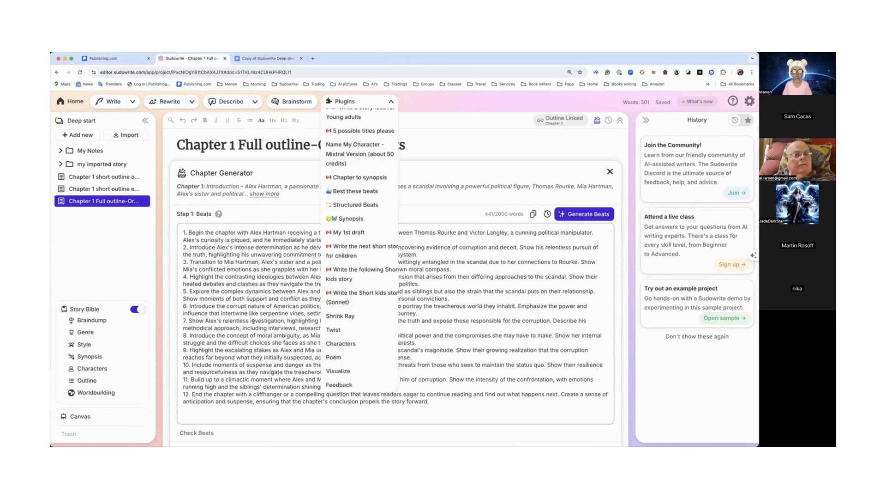
Step: Add a new blank document to the project and close its Chapter Generator panel
{"action": "left_click", "coordinate": [78, 135]}
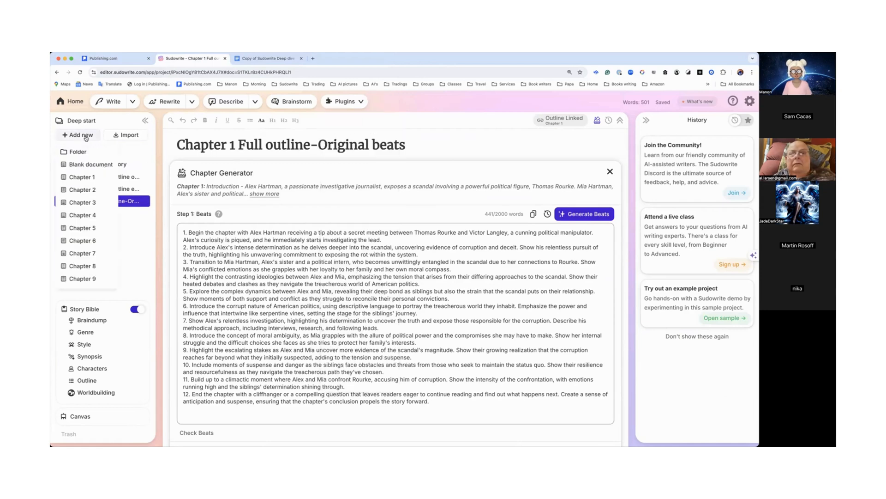
{"action": "left_click", "coordinate": [86, 165]}
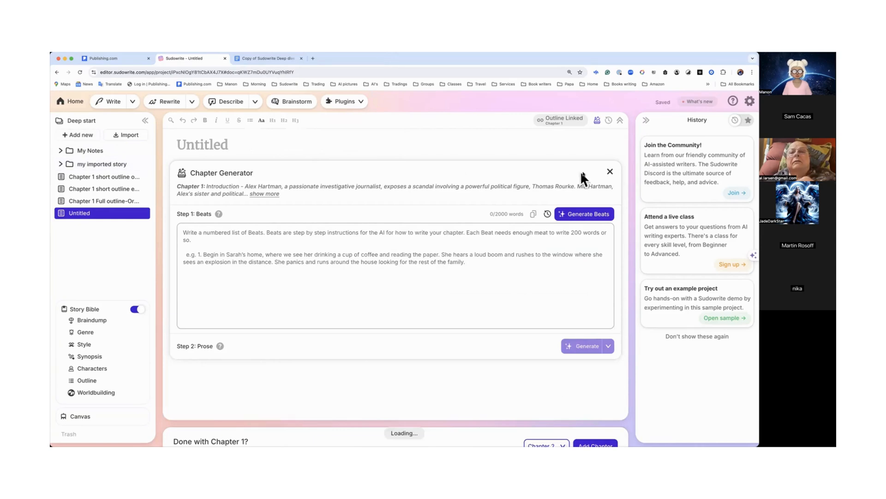
{"action": "left_click", "coordinate": [610, 171]}
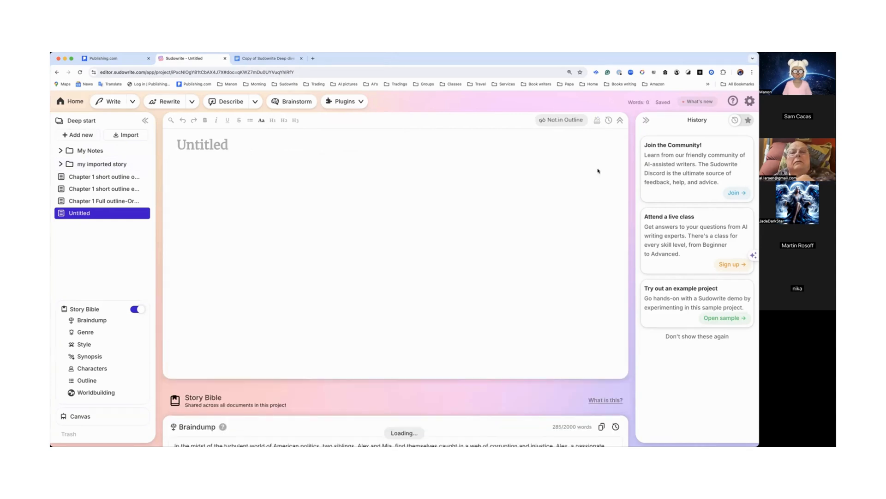
Step: Open the First Draft plugin and describe the wanted draft as "What is a woman?"
{"action": "left_click", "coordinate": [358, 106]}
{"action": "scroll", "coordinate": [357, 195], "scroll_direction": "down", "scroll_amount": 10}
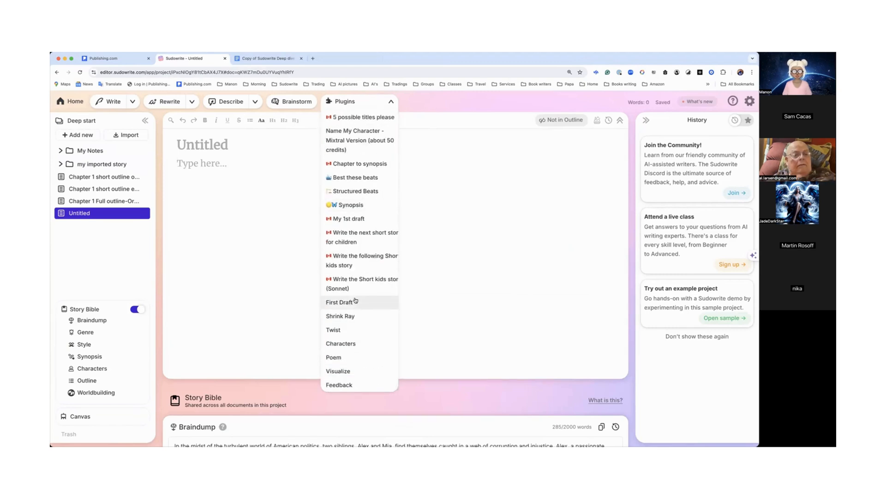
{"action": "left_click", "coordinate": [352, 302]}
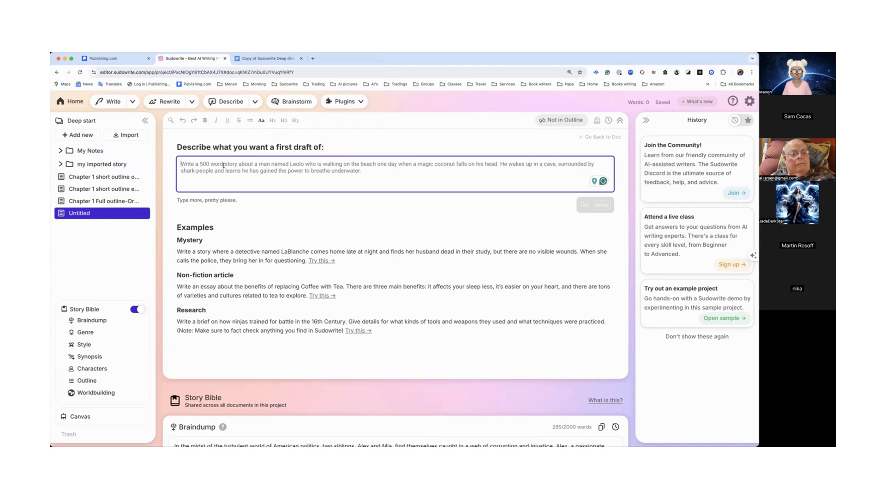
{"action": "type", "text": "W"}
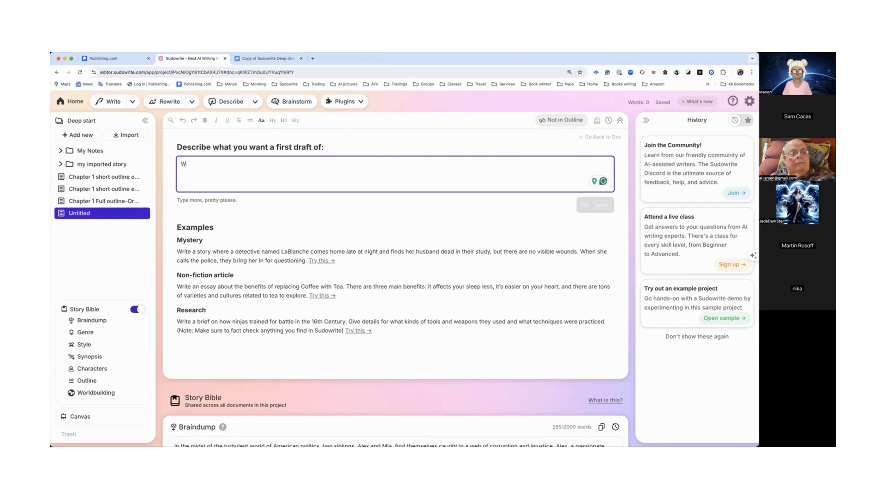
{"action": "type", "text": "hat is a w"}
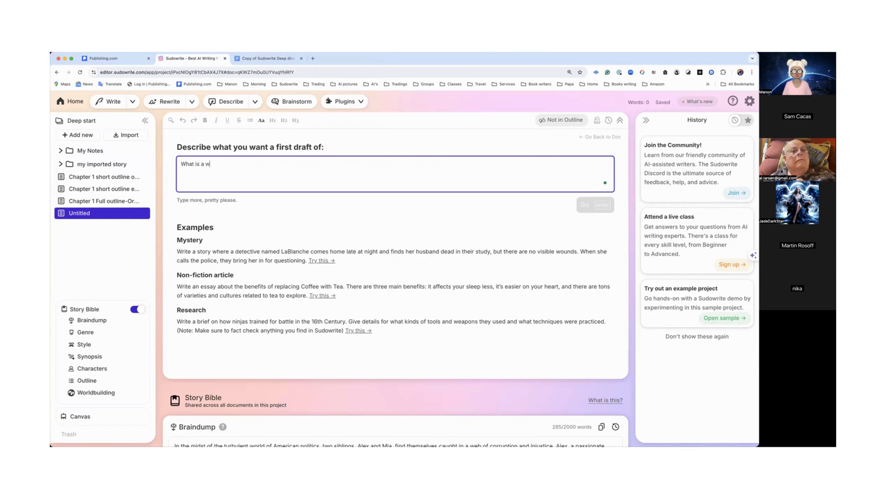
{"action": "type", "text": "oman?"}
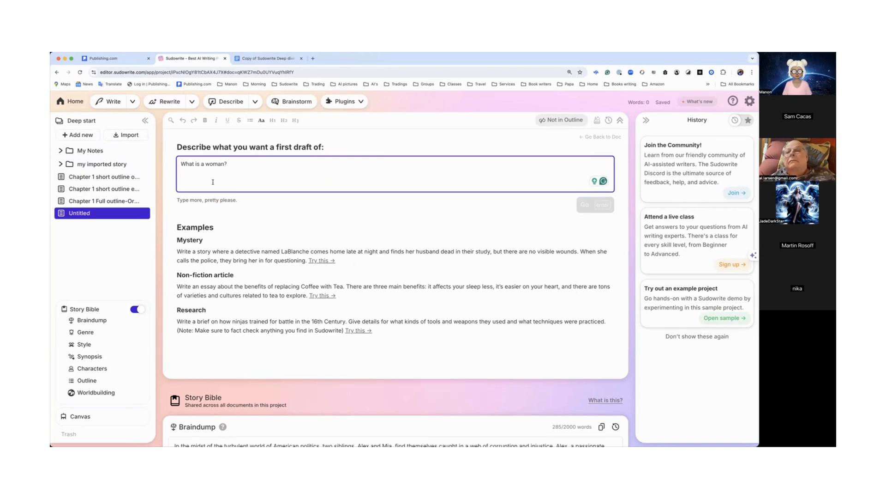
Step: Generate the first draft from the "What is a woman?" description and scroll through the generated text
{"action": "key", "text": "Return"}
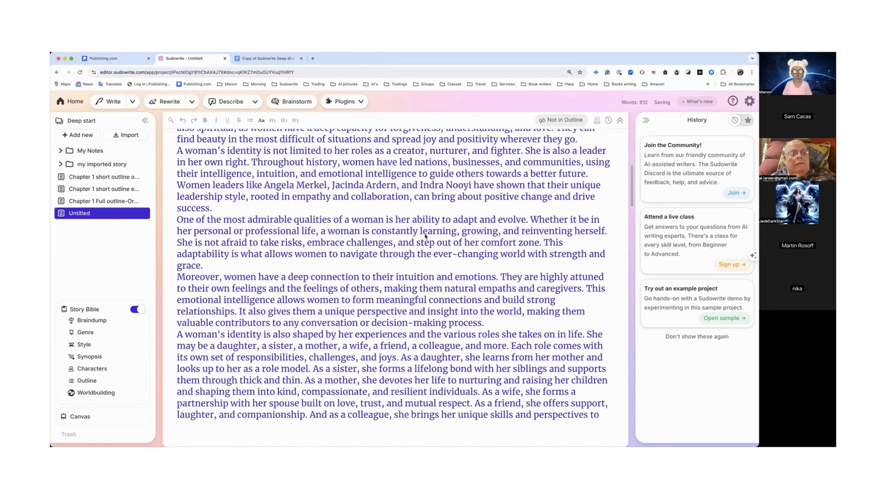
{"action": "scroll", "coordinate": [425, 236], "scroll_direction": "down", "scroll_amount": 3}
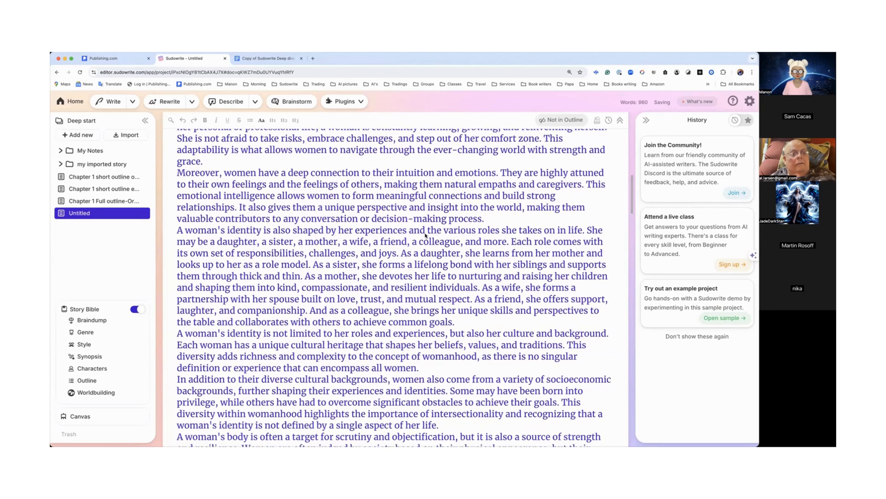
{"action": "scroll", "coordinate": [425, 235], "scroll_direction": "down", "scroll_amount": 3}
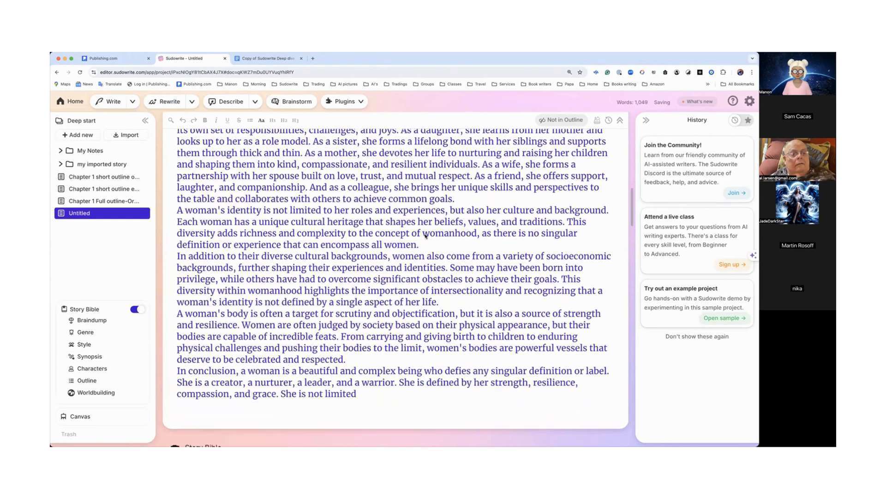
{"action": "scroll", "coordinate": [425, 236], "scroll_direction": "down", "scroll_amount": 3}
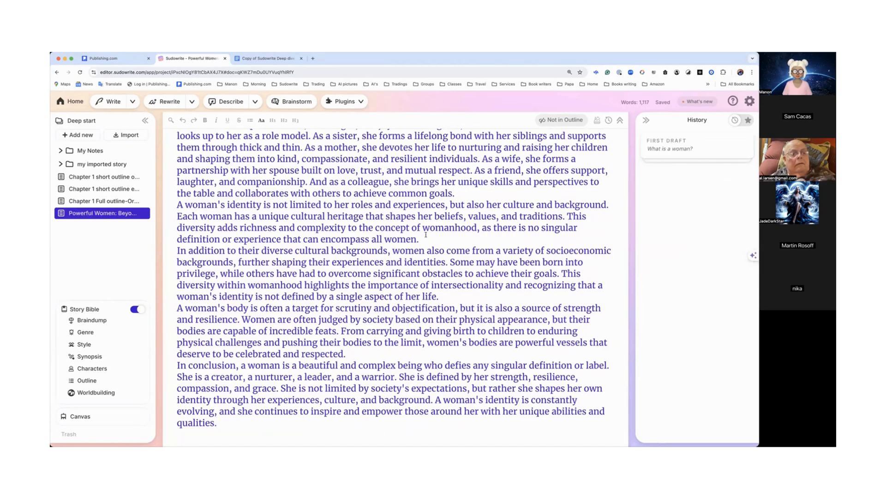
{"action": "scroll", "coordinate": [425, 235], "scroll_direction": "down", "scroll_amount": 3}
{"action": "scroll", "coordinate": [425, 234], "scroll_direction": "up", "scroll_amount": 8}
{"action": "scroll", "coordinate": [425, 234], "scroll_direction": "up", "scroll_amount": 12}
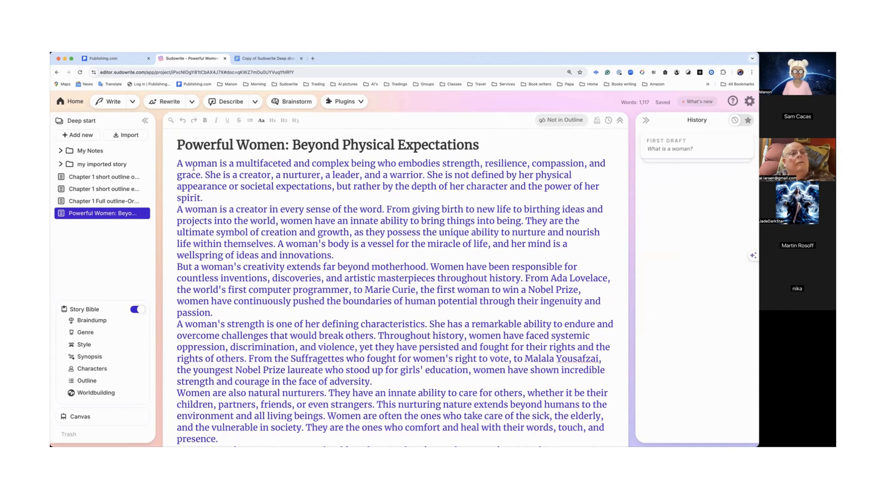
Step: Try selecting the entire draft and applying Quick Edit or a plugin to the whole selection
{"action": "key", "text": "super+a"}
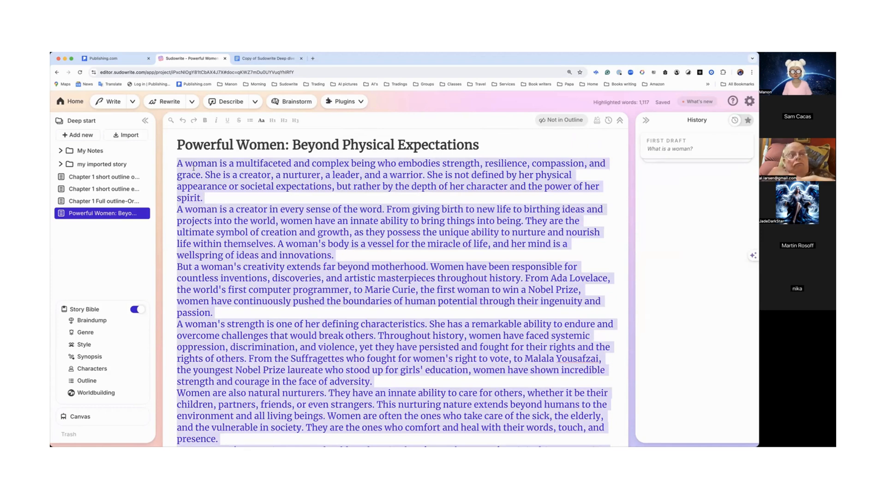
{"action": "left_click", "coordinate": [226, 186]}
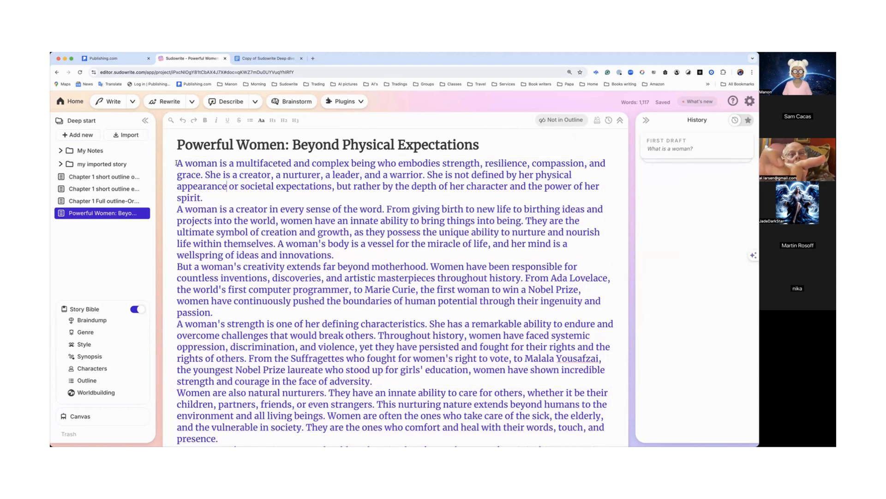
{"action": "left_click_drag", "start_coordinate": [176, 163], "coordinate": [275, 256]}
{"action": "key", "text": "super+a"}
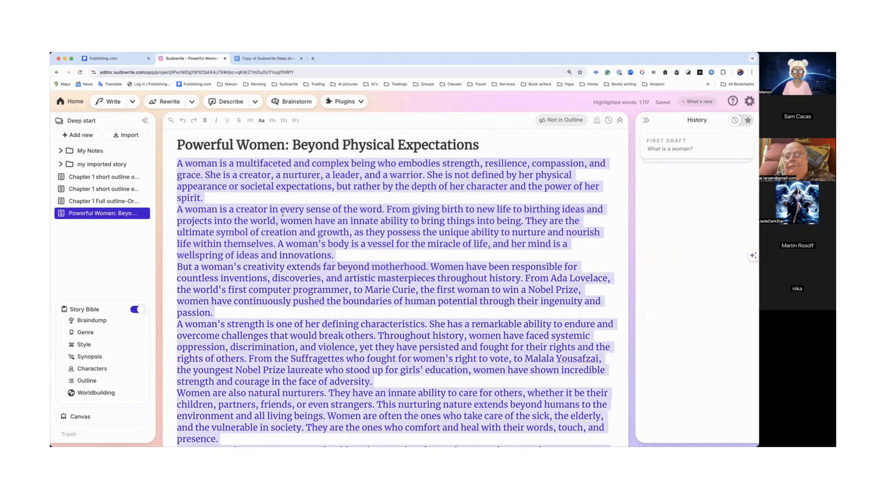
{"action": "scroll", "coordinate": [284, 197], "scroll_direction": "down", "scroll_amount": 12}
{"action": "scroll", "coordinate": [284, 196], "scroll_direction": "up", "scroll_amount": 9}
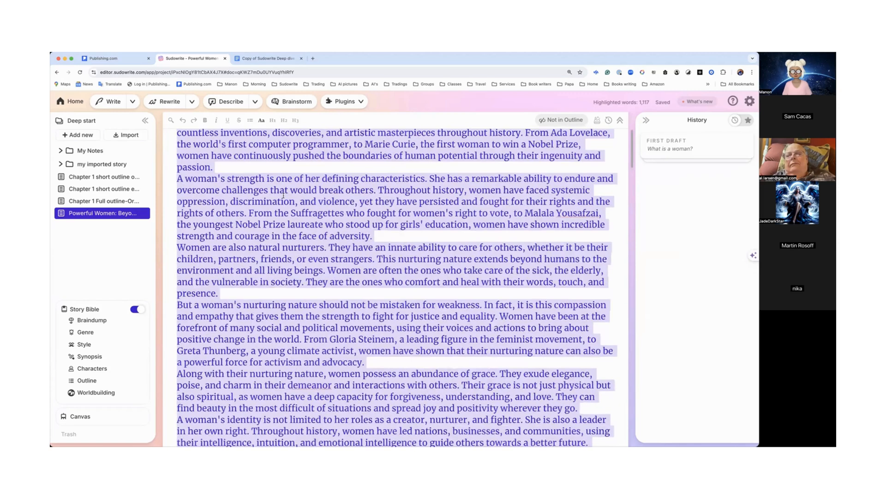
{"action": "scroll", "coordinate": [291, 150], "scroll_direction": "up", "scroll_amount": 4}
{"action": "left_click", "coordinate": [294, 174]}
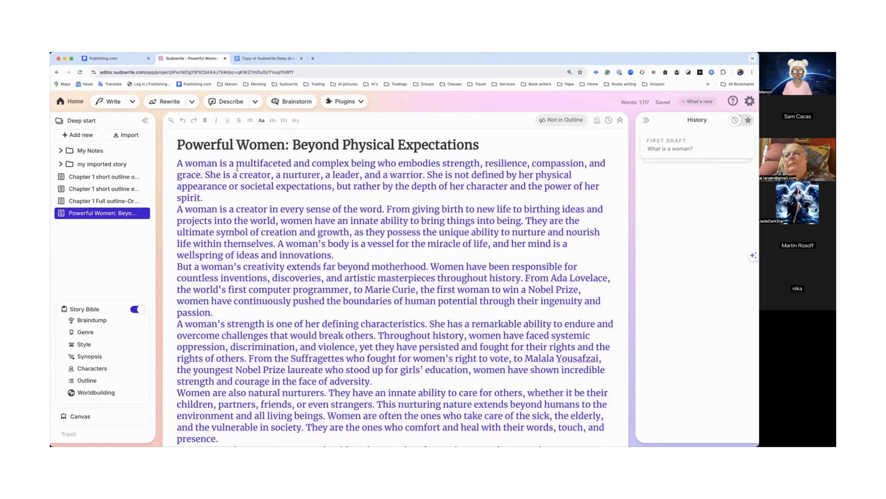
{"action": "left_click_drag", "start_coordinate": [174, 160], "coordinate": [330, 393]}
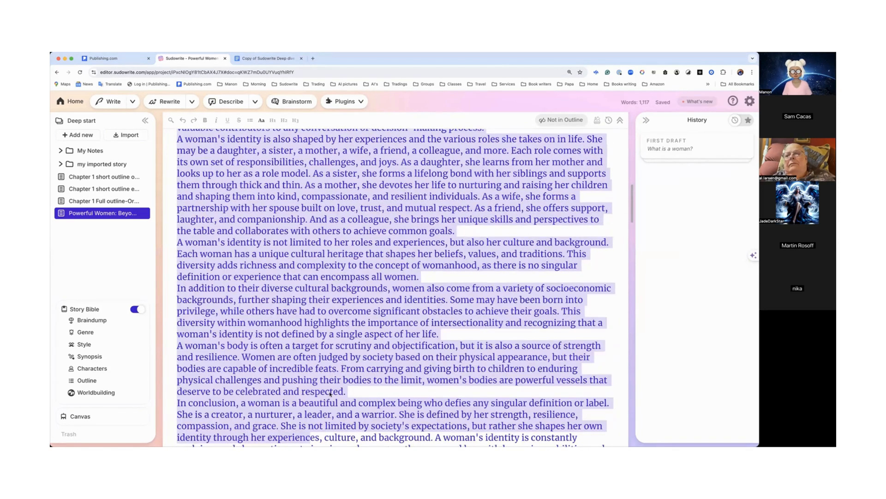
{"action": "left_click_drag", "start_coordinate": [339, 293], "coordinate": [230, 374]}
{"action": "scroll", "coordinate": [406, 434], "scroll_direction": "down", "scroll_amount": 2}
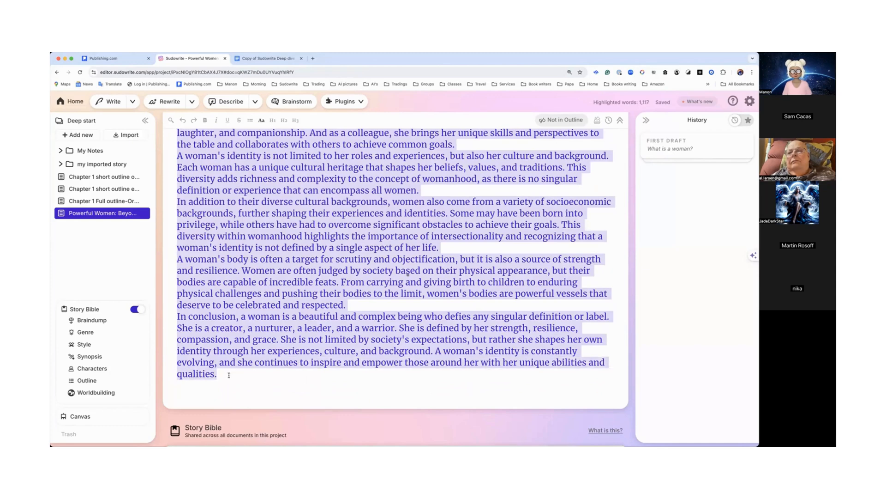
{"action": "left_click", "coordinate": [362, 101]}
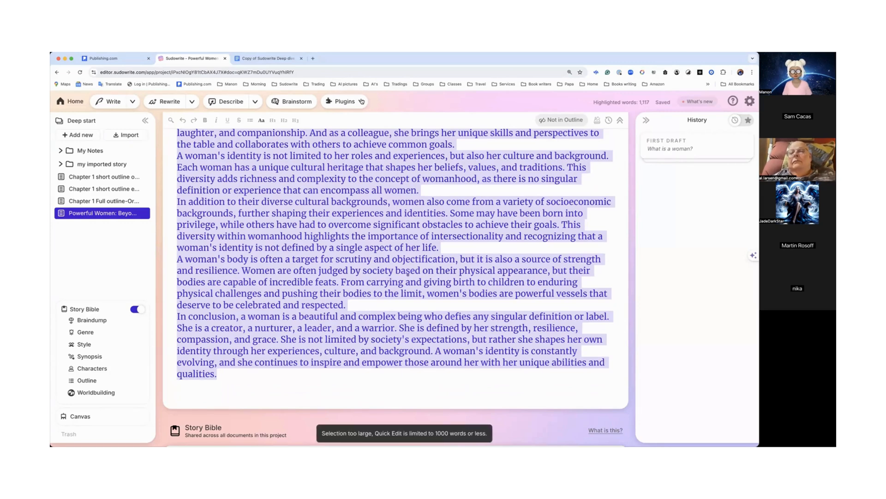
{"action": "left_click", "coordinate": [362, 101]}
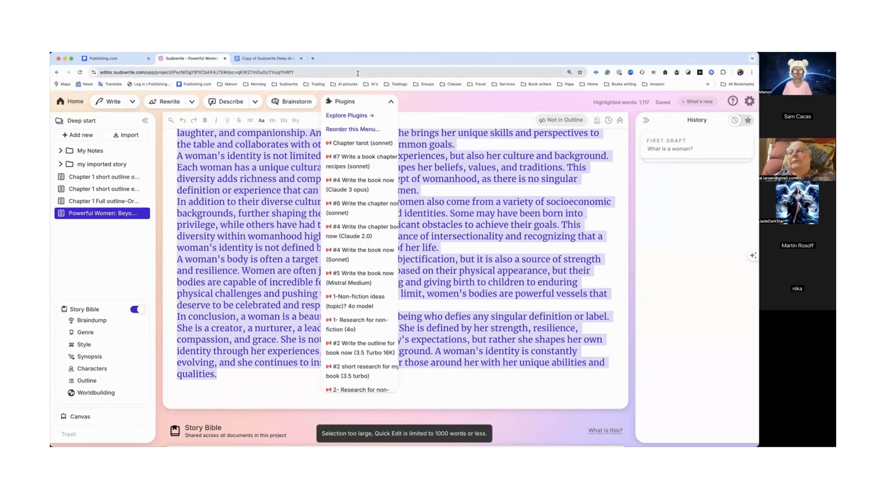
{"action": "left_click", "coordinate": [291, 156]}
{"action": "left_click", "coordinate": [388, 107]}
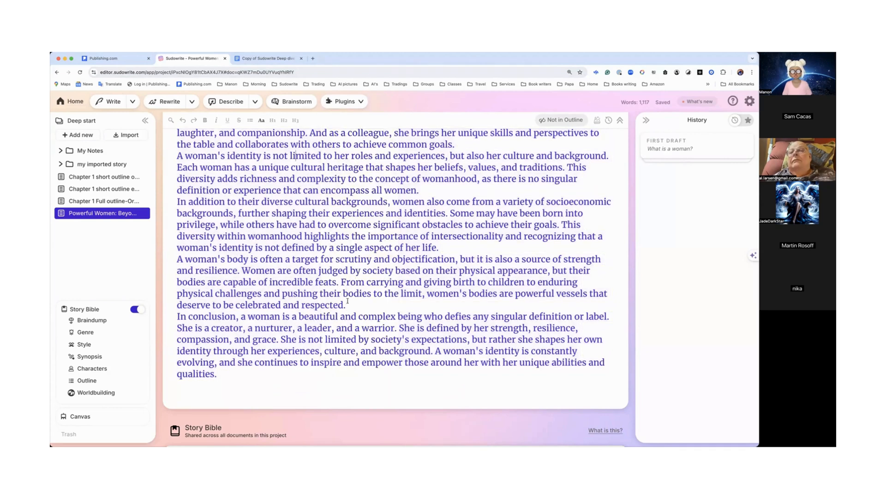
Step: Select most of the draft and ask Quick Chat "Write me a non fiction outline, please."
{"action": "left_click_drag", "start_coordinate": [336, 305], "coordinate": [445, 274]}
{"action": "left_click", "coordinate": [177, 162]}
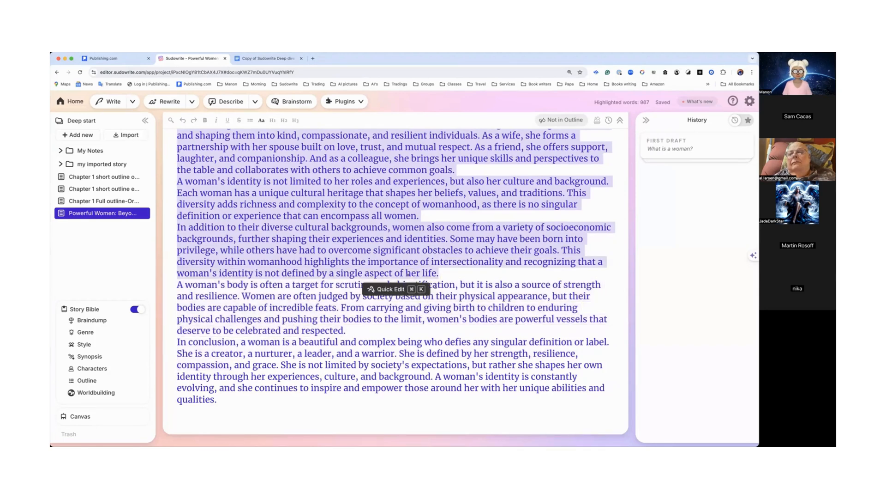
{"action": "left_click", "coordinate": [394, 290]}
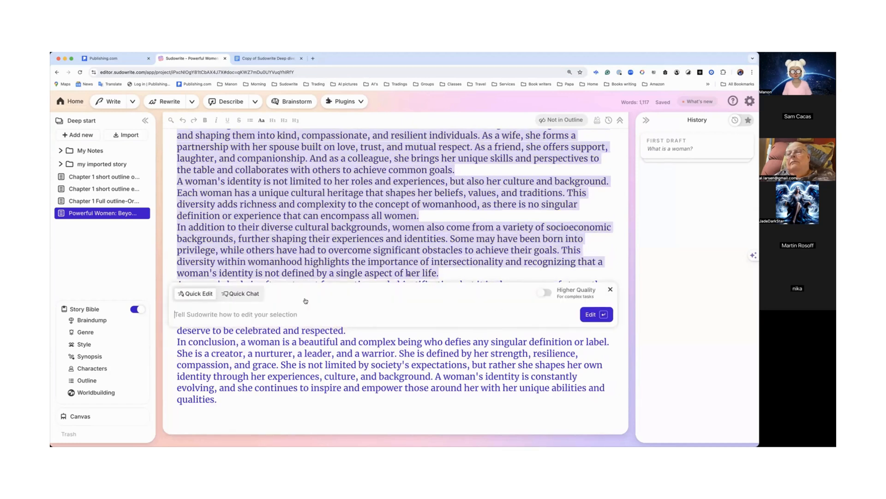
{"action": "left_click", "coordinate": [247, 296]}
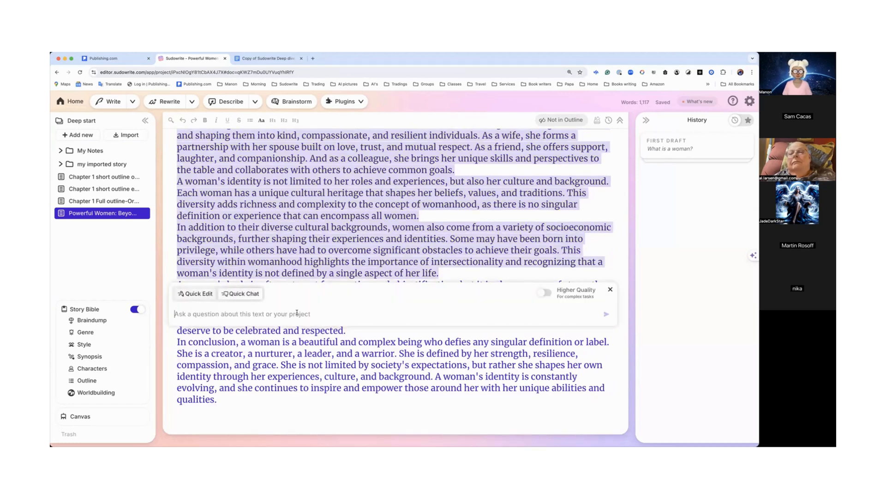
{"action": "type", "text": "Write m"}
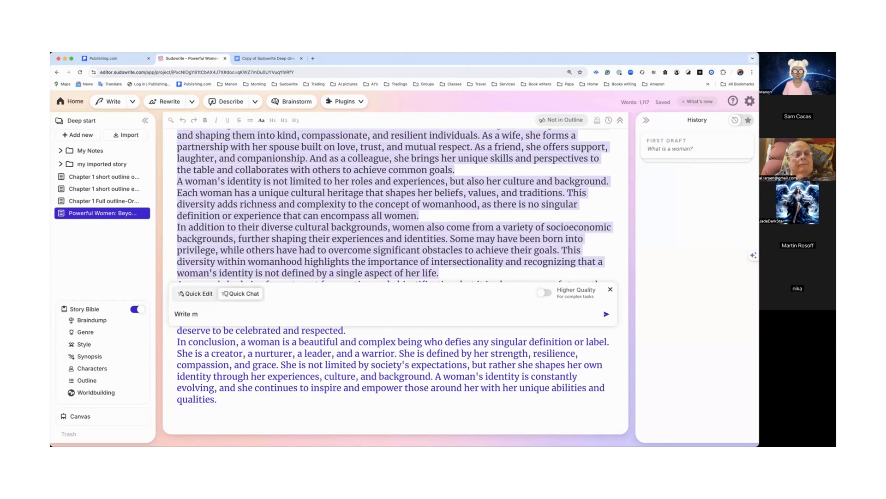
{"action": "type", "text": "e an"}
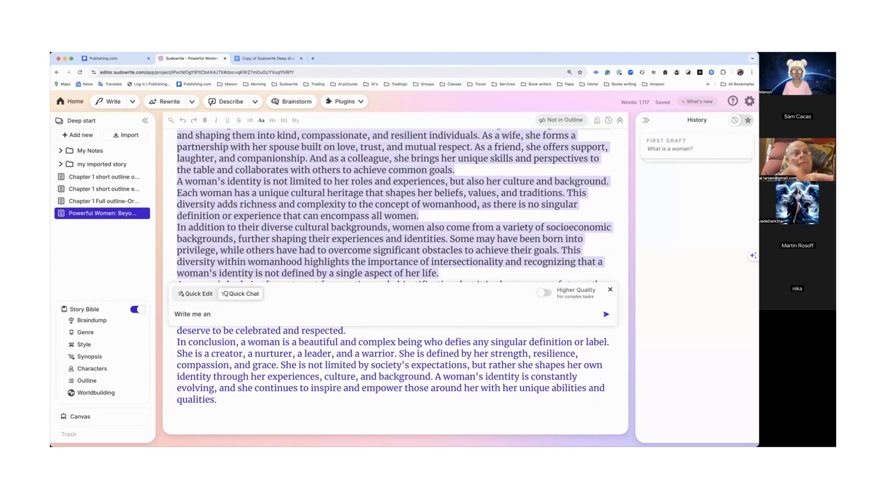
{"action": "key", "text": "BackSpace"}
{"action": "type", "text": "no"}
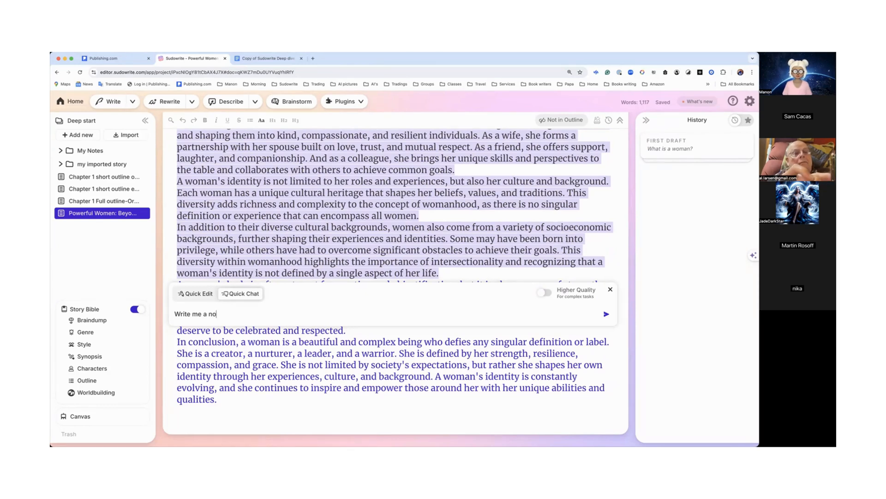
{"action": "type", "text": "n fic"}
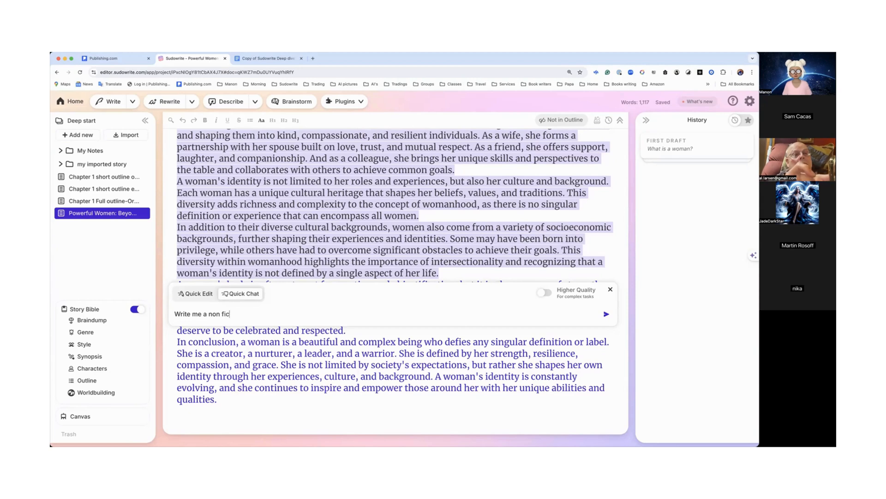
{"action": "type", "text": "tion outline, please."}
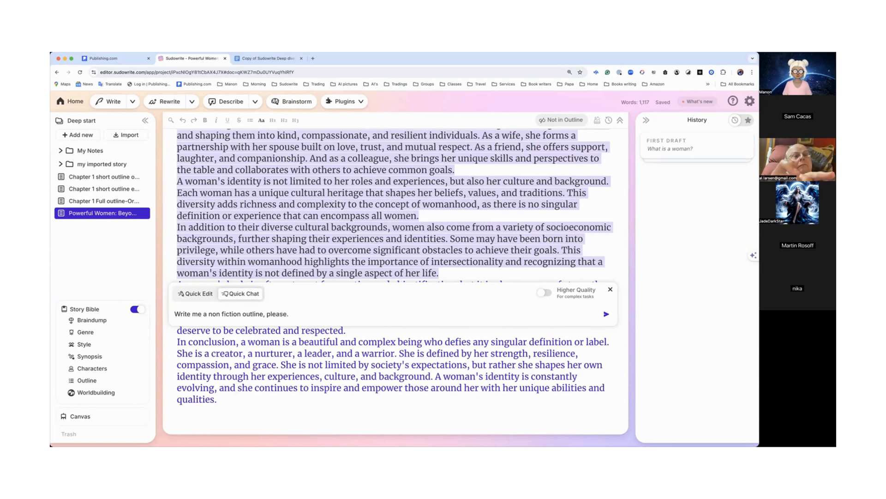
{"action": "key", "text": "Return"}
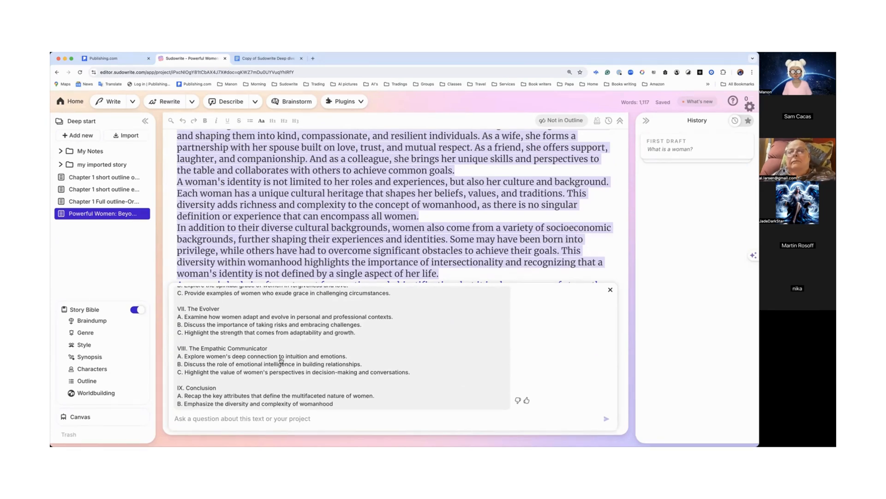
Step: Scroll through the outline returned in the Quick Chat panel
{"action": "scroll", "coordinate": [281, 360], "scroll_direction": "up", "scroll_amount": 10}
{"action": "scroll", "coordinate": [281, 360], "scroll_direction": "down", "scroll_amount": 3}
{"action": "scroll", "coordinate": [281, 360], "scroll_direction": "down", "scroll_amount": 10}
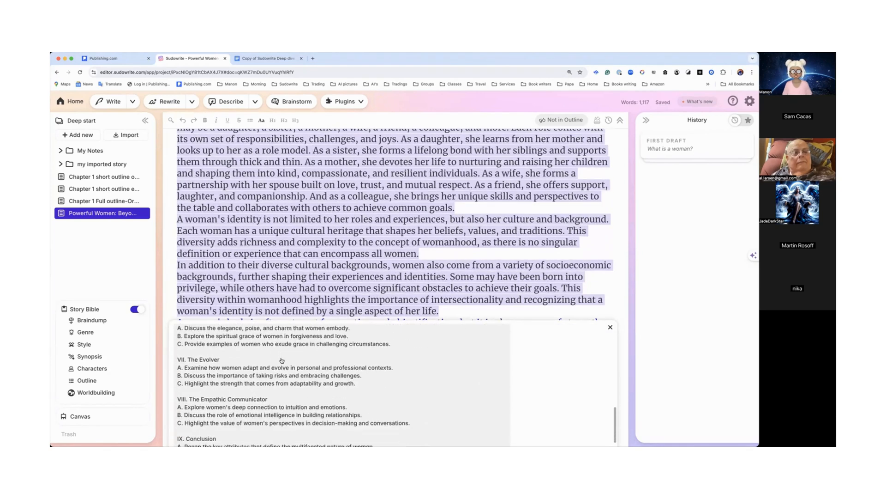
{"action": "scroll", "coordinate": [282, 360], "scroll_direction": "down", "scroll_amount": 5}
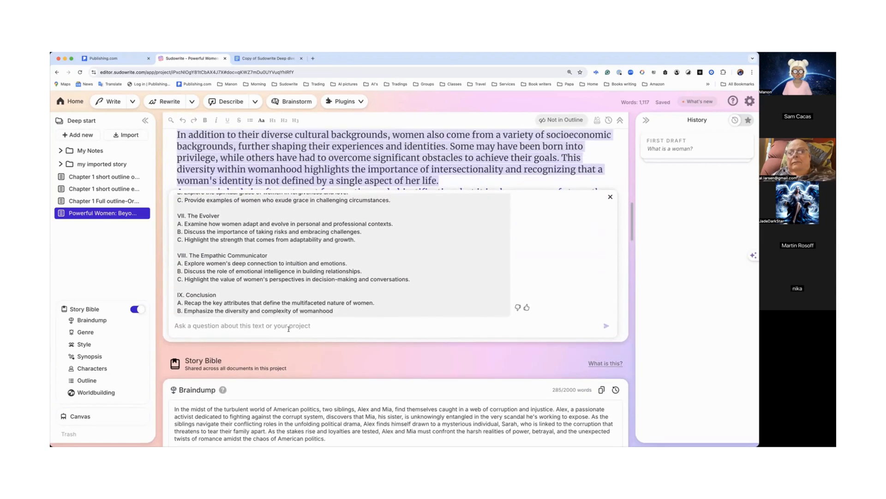
{"action": "left_click_drag", "start_coordinate": [340, 313], "coordinate": [183, 181]}
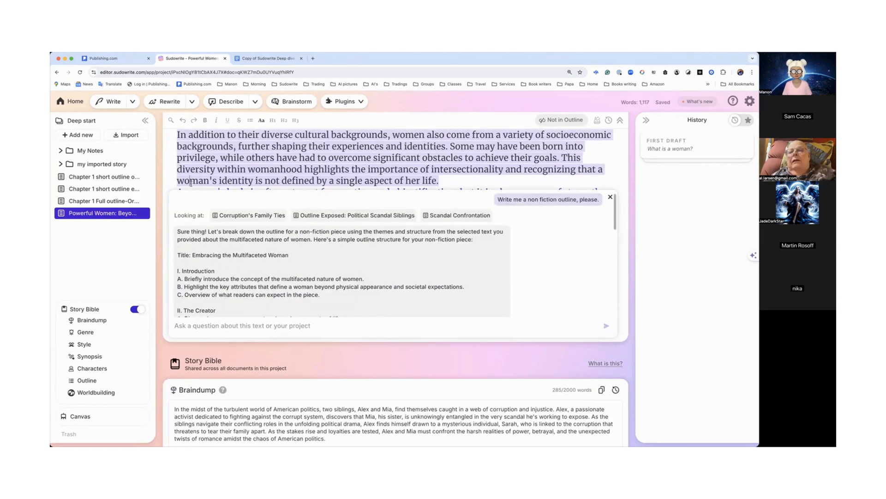
{"action": "scroll", "coordinate": [184, 279], "scroll_direction": "down", "scroll_amount": 8}
Step: Select and copy the outline text from its title down to the conclusion
{"action": "left_click", "coordinate": [184, 219]}
{"action": "triple_click", "coordinate": [184, 219]}
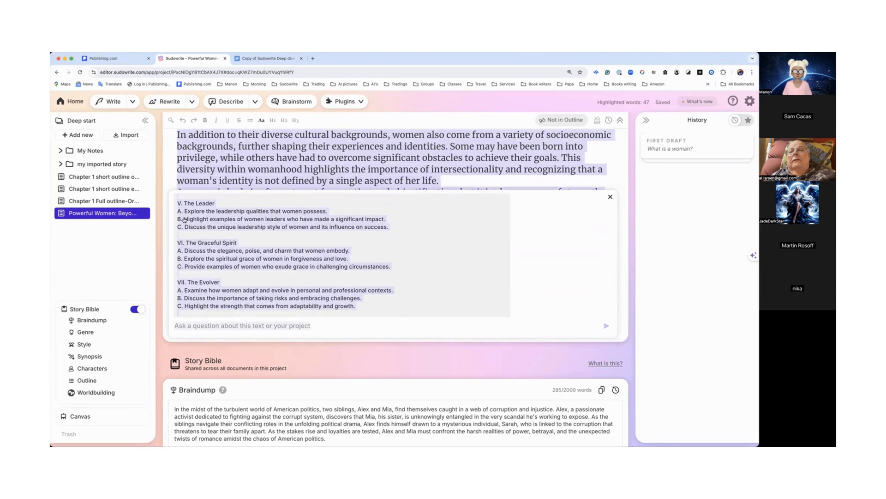
{"action": "right_click", "coordinate": [184, 220]}
{"action": "left_click", "coordinate": [283, 234]}
{"action": "scroll", "coordinate": [284, 235], "scroll_direction": "up", "scroll_amount": 3}
{"action": "scroll", "coordinate": [285, 236], "scroll_direction": "up", "scroll_amount": 5}
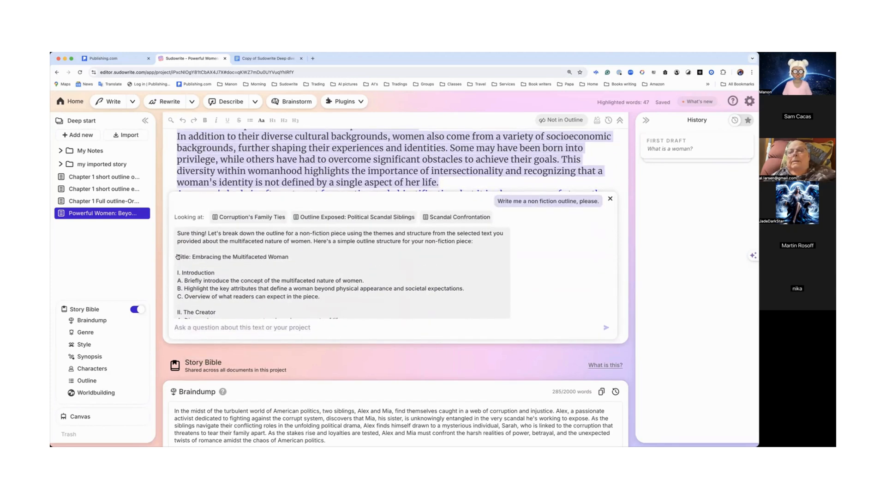
{"action": "left_click_drag", "start_coordinate": [178, 256], "coordinate": [241, 320]}
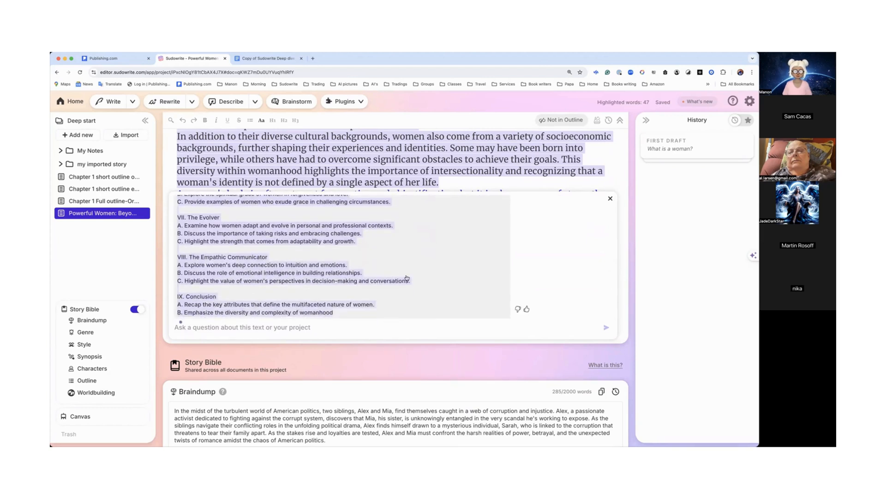
Step: Rate the outline with a thumbs up, dismiss the feedback dialog, and close the Quick Chat panel
{"action": "left_click", "coordinate": [678, 146]}
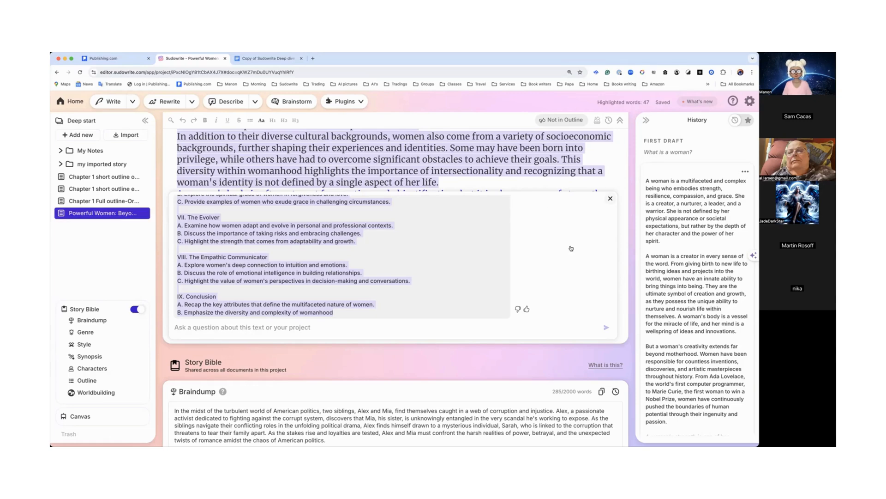
{"action": "left_click", "coordinate": [528, 310]}
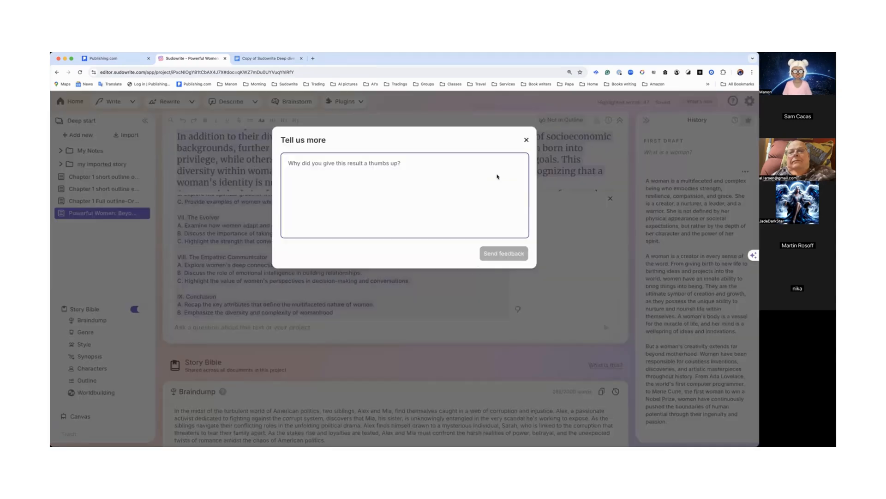
{"action": "left_click", "coordinate": [526, 139]}
{"action": "left_click", "coordinate": [612, 198]}
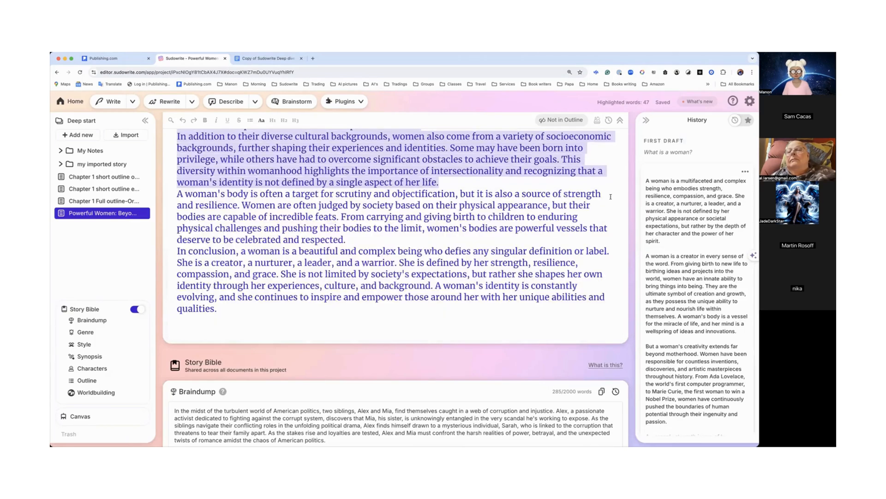
Step: Paste the copied outline at the end of the draft after a blank line
{"action": "left_click", "coordinate": [232, 316]}
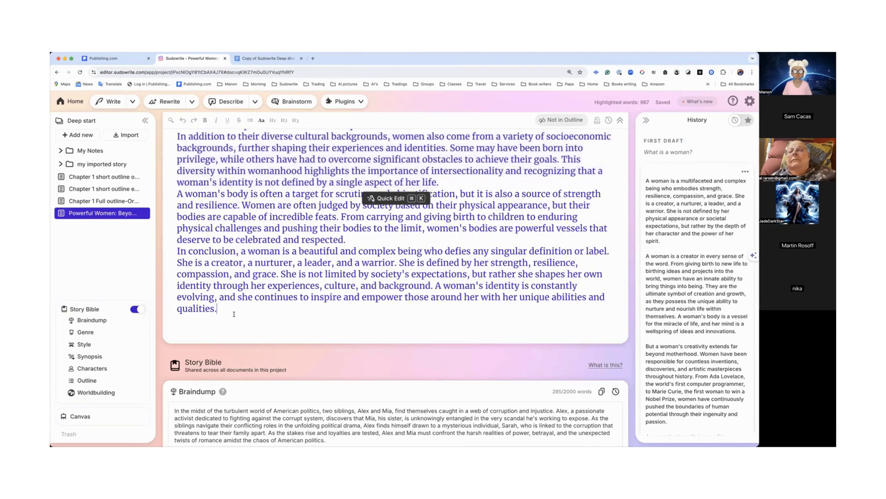
{"action": "key", "text": "Return"}
{"action": "key", "text": "Return"}
{"action": "key", "text": "super+v"}
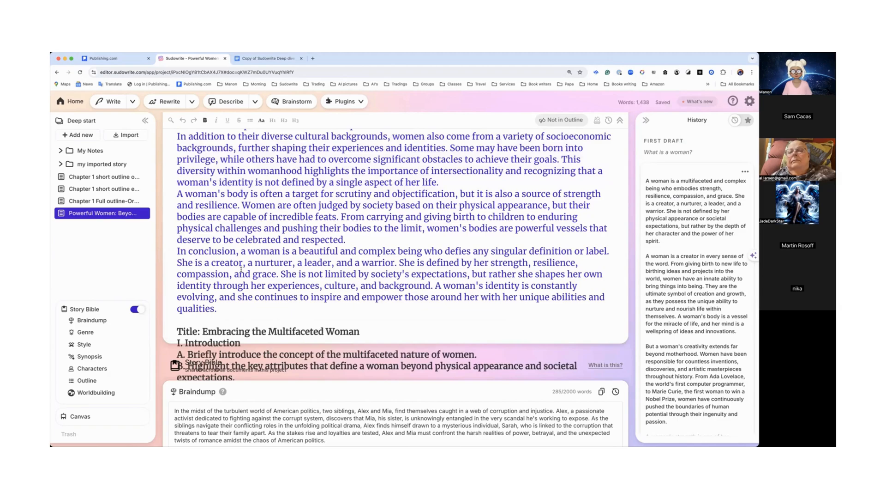
Step: Reload the page and scroll through the draft to review the pasted outline
{"action": "scroll", "coordinate": [241, 268], "scroll_direction": "down", "scroll_amount": 8}
{"action": "scroll", "coordinate": [241, 268], "scroll_direction": "up", "scroll_amount": 7}
{"action": "scroll", "coordinate": [241, 269], "scroll_direction": "up", "scroll_amount": 3}
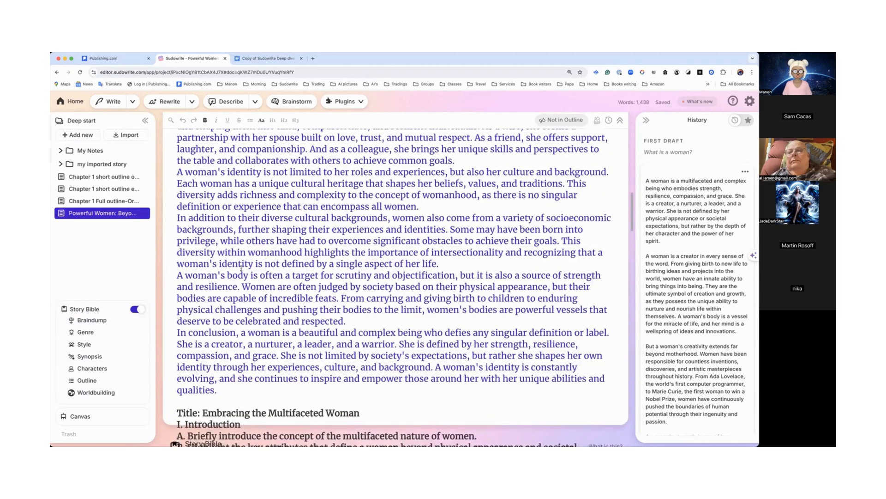
{"action": "left_click", "coordinate": [80, 72]}
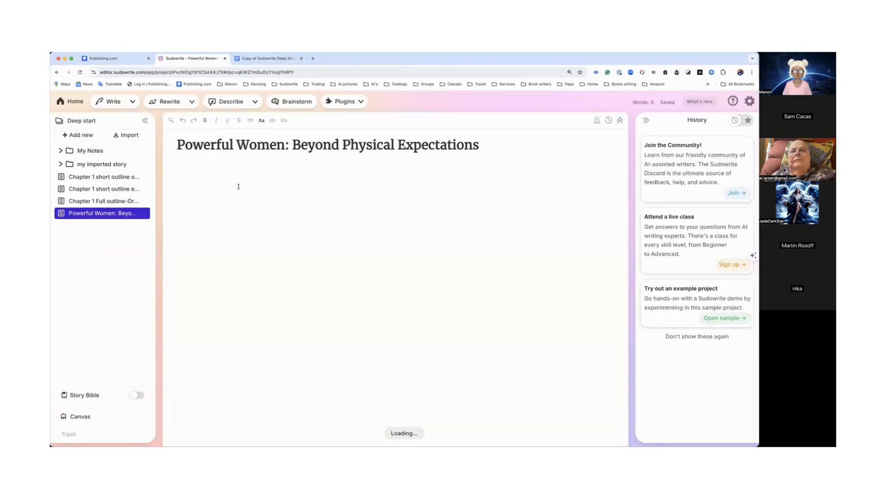
{"action": "scroll", "coordinate": [239, 187], "scroll_direction": "down", "scroll_amount": 4}
{"action": "scroll", "coordinate": [239, 188], "scroll_direction": "down", "scroll_amount": 20}
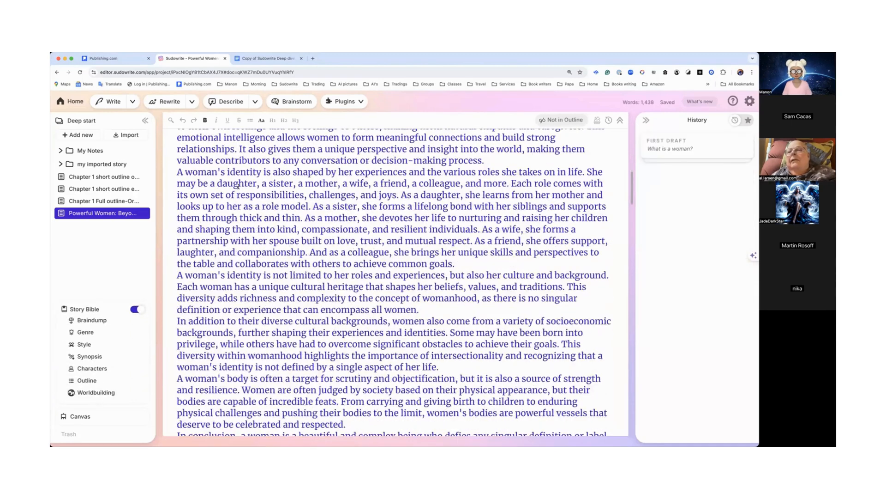
{"action": "scroll", "coordinate": [238, 188], "scroll_direction": "up", "scroll_amount": 8}
{"action": "scroll", "coordinate": [239, 188], "scroll_direction": "up", "scroll_amount": 15}
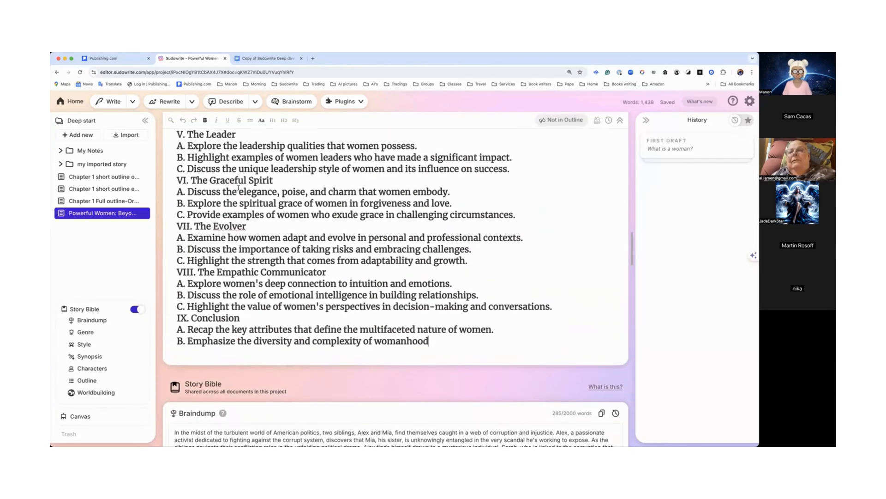
{"action": "scroll", "coordinate": [238, 187], "scroll_direction": "up", "scroll_amount": 5}
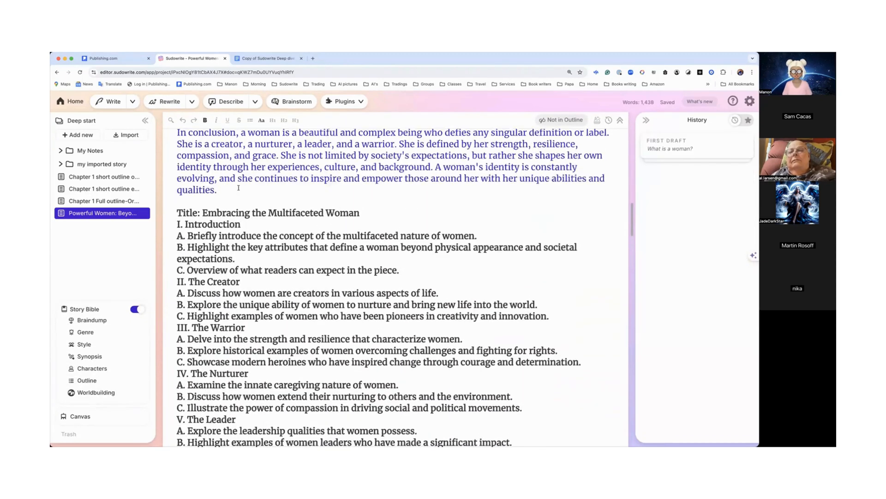
{"action": "scroll", "coordinate": [250, 210], "scroll_direction": "down", "scroll_amount": 6}
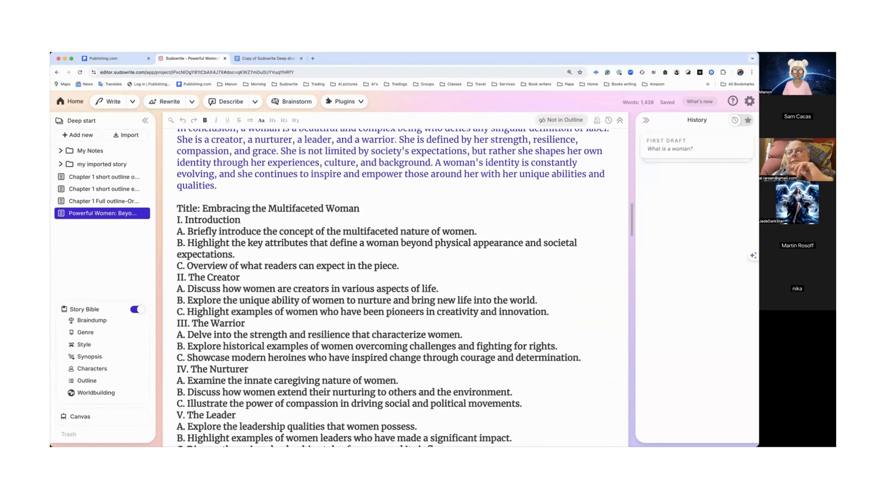
{"action": "scroll", "coordinate": [250, 210], "scroll_direction": "down", "scroll_amount": 2}
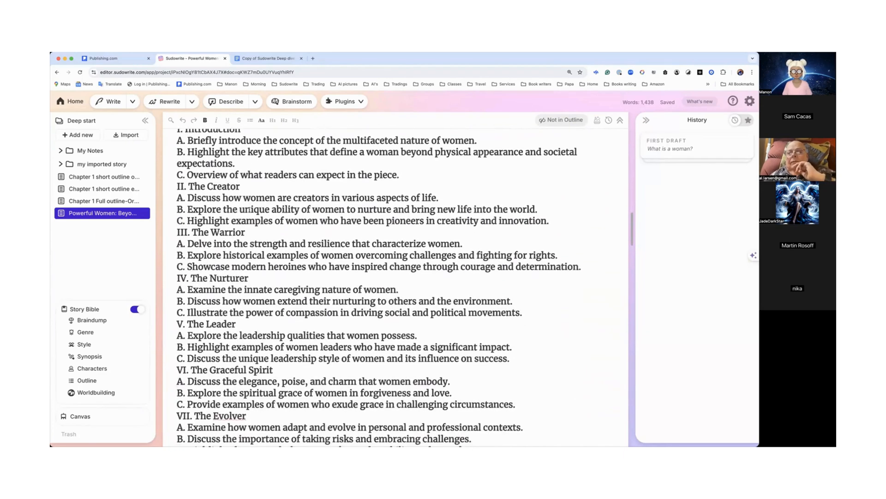
{"action": "scroll", "coordinate": [249, 210], "scroll_direction": "up", "scroll_amount": 2}
{"action": "scroll", "coordinate": [250, 210], "scroll_direction": "up", "scroll_amount": 3}
{"action": "scroll", "coordinate": [189, 217], "scroll_direction": "up", "scroll_amount": 1}
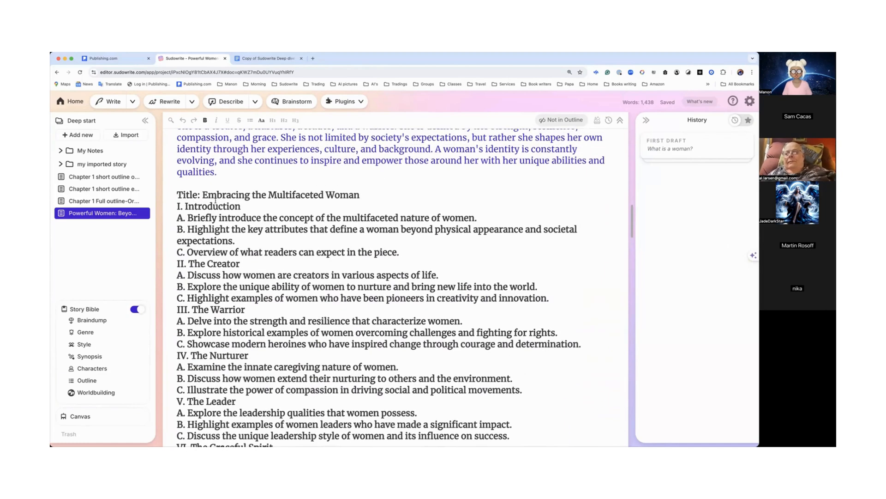
Step: Select the first introduction point, open the Write settings and browse the prose mode options
{"action": "left_click_drag", "start_coordinate": [189, 217], "coordinate": [480, 218]}
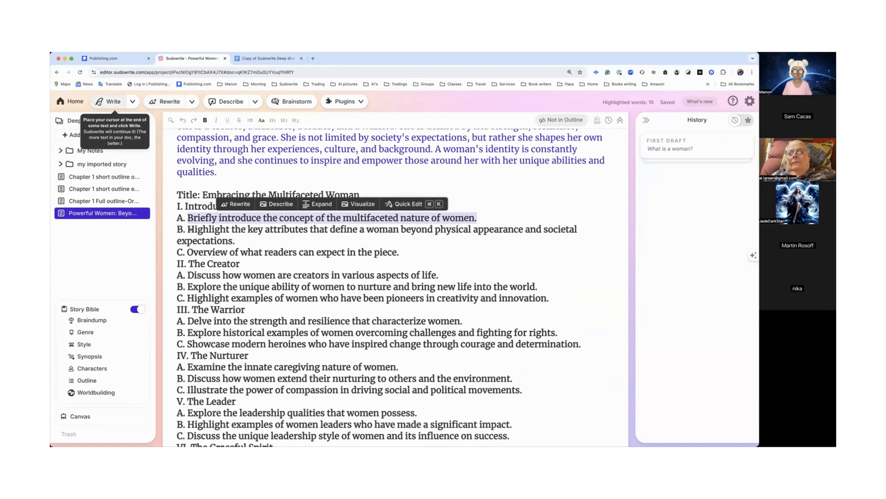
{"action": "left_click", "coordinate": [133, 103]}
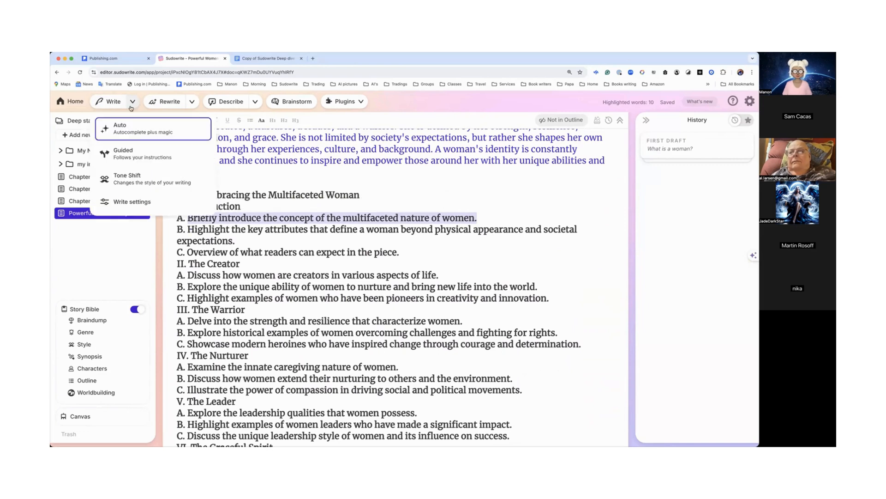
{"action": "left_click", "coordinate": [137, 202]}
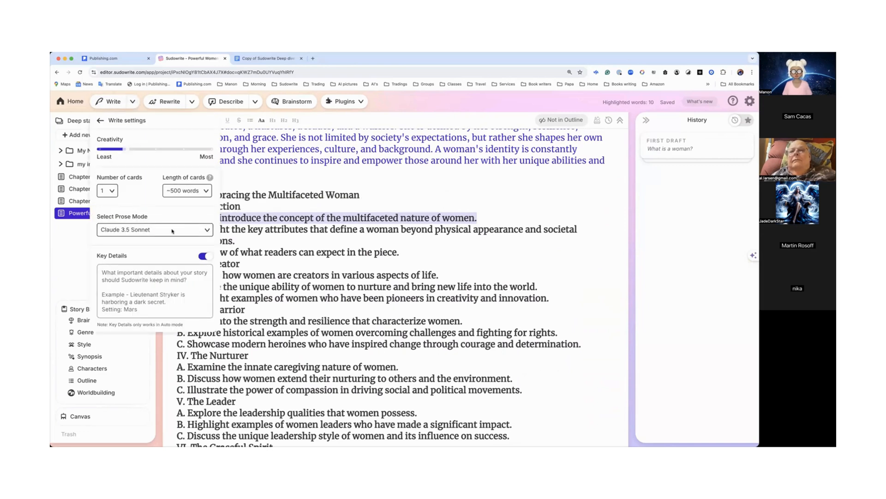
{"action": "left_click", "coordinate": [207, 230]}
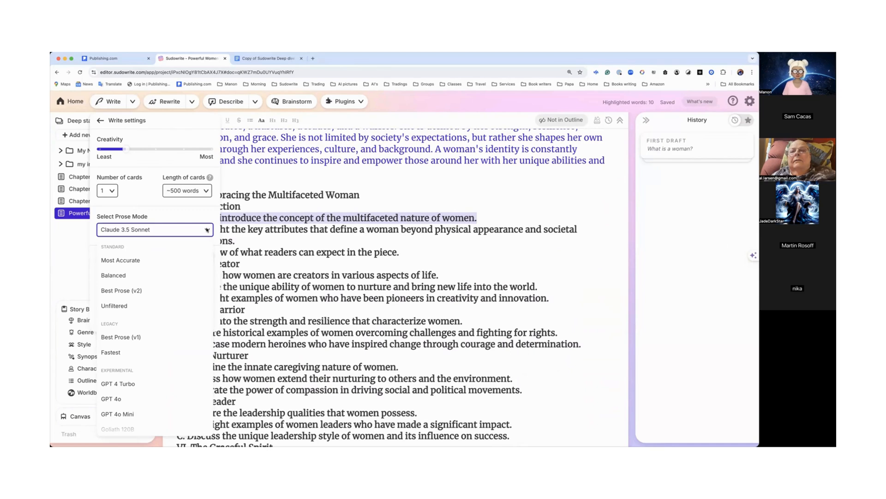
{"action": "left_click", "coordinate": [206, 230]}
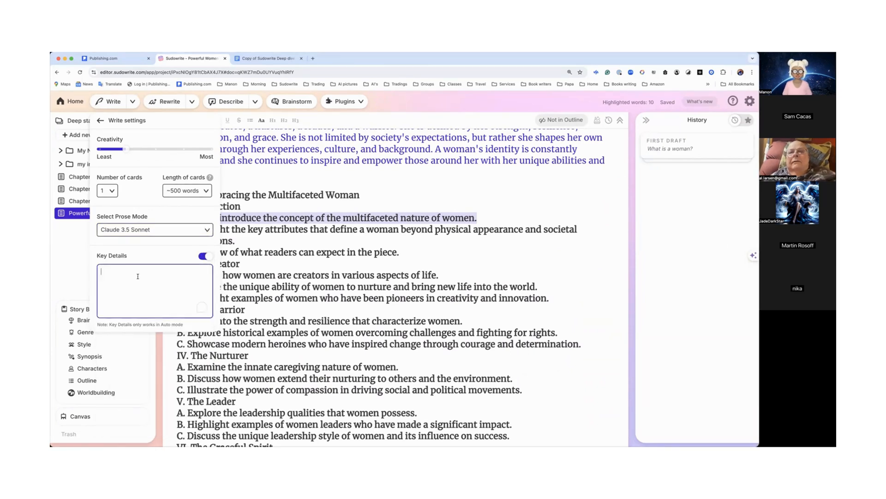
{"action": "left_click", "coordinate": [268, 204]}
Step: Select the outline title and enter it in the Write settings Key Details followed by non-fiction
{"action": "left_click_drag", "start_coordinate": [204, 194], "coordinate": [362, 195]}
{"action": "key", "text": "super+c"}
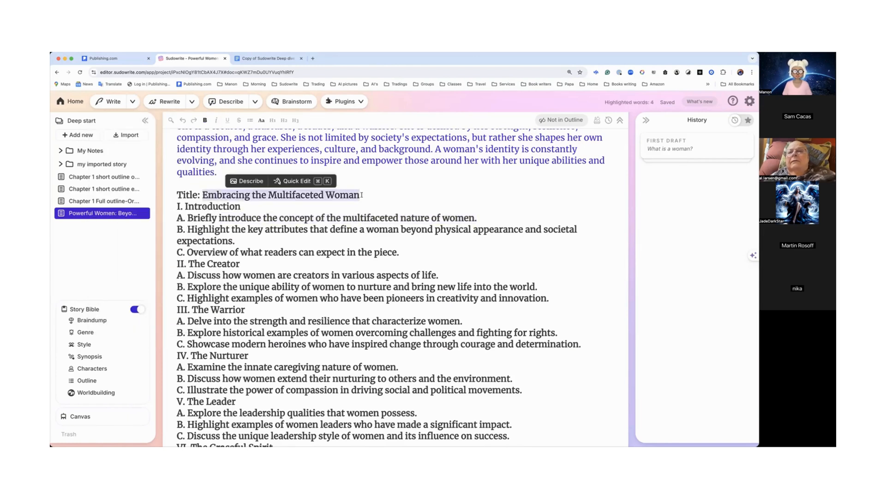
{"action": "left_click", "coordinate": [132, 101]}
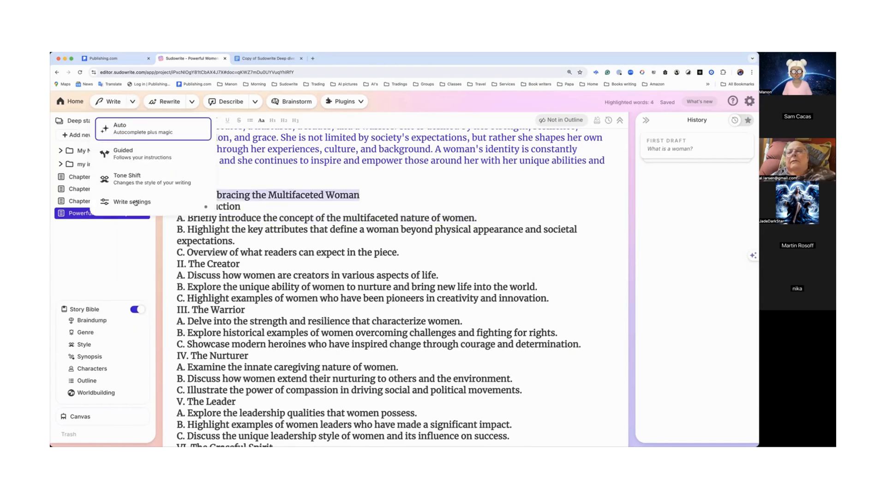
{"action": "left_click", "coordinate": [135, 203]}
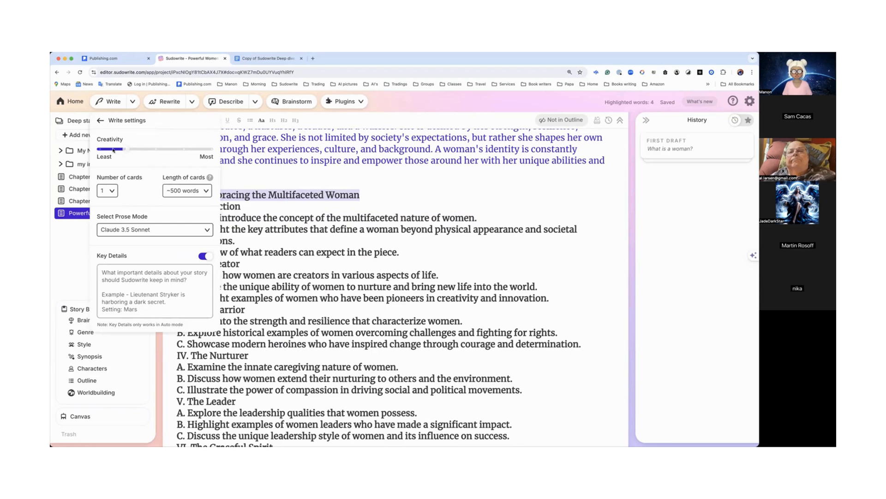
{"action": "left_click", "coordinate": [128, 276]}
{"action": "key", "text": "super+v"}
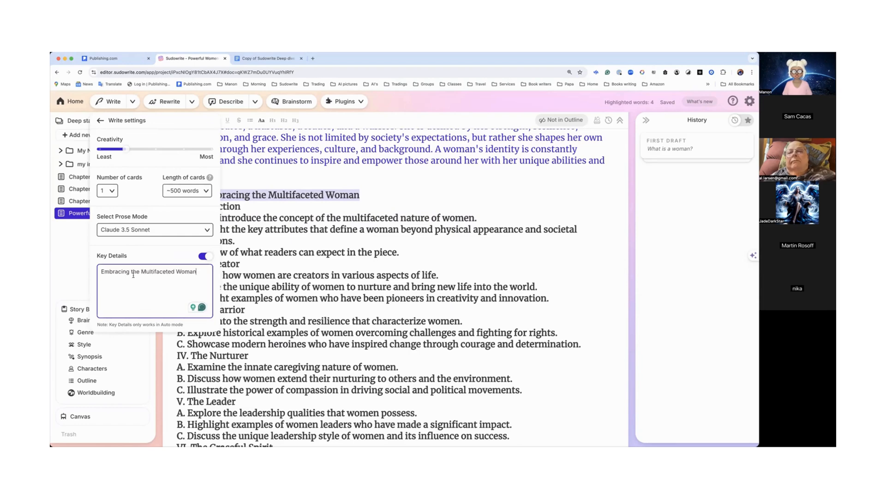
{"action": "type", "text": "non-fiction"}
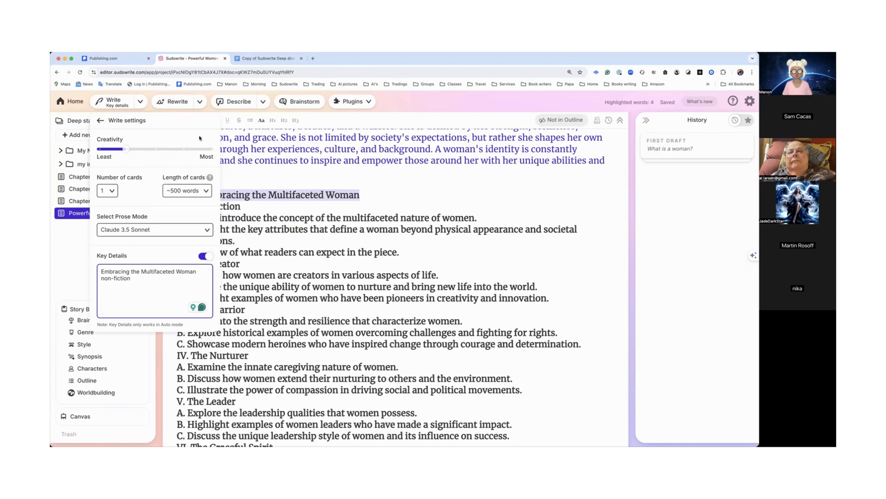
Step: Reopen the Write settings and copy the Key Details text
{"action": "left_click", "coordinate": [99, 121]}
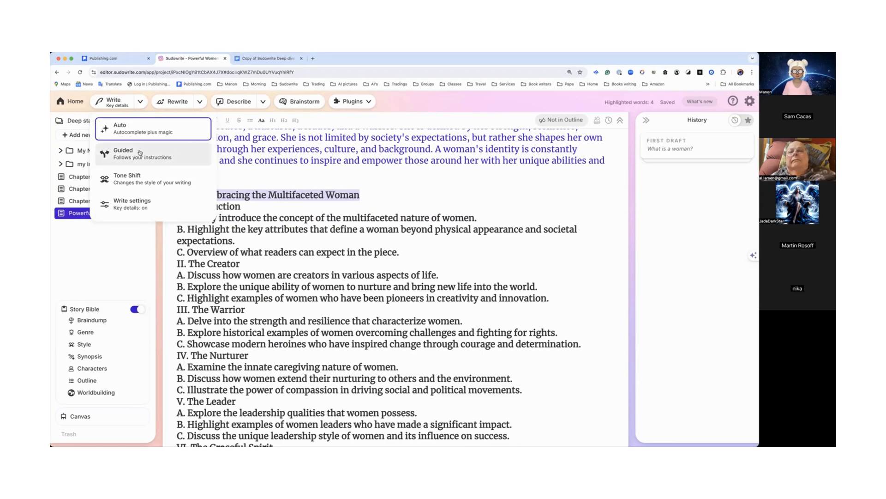
{"action": "left_click", "coordinate": [143, 133]}
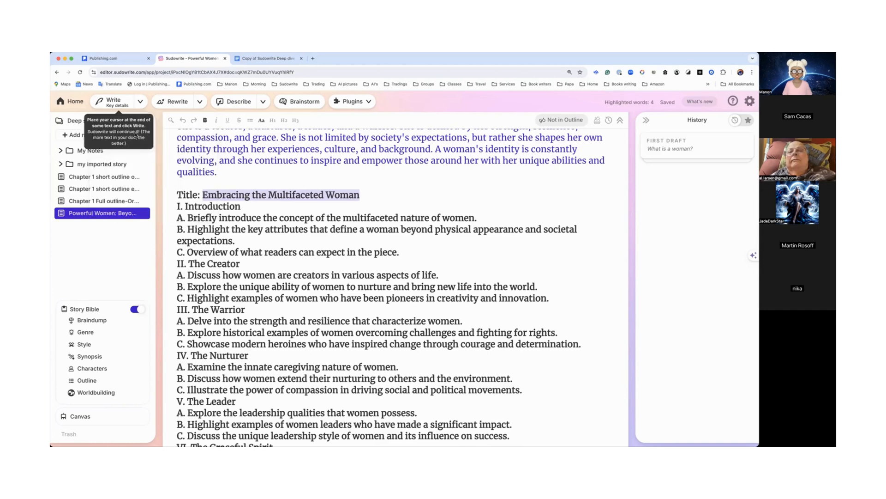
{"action": "left_click", "coordinate": [140, 102]}
{"action": "left_click", "coordinate": [140, 202]}
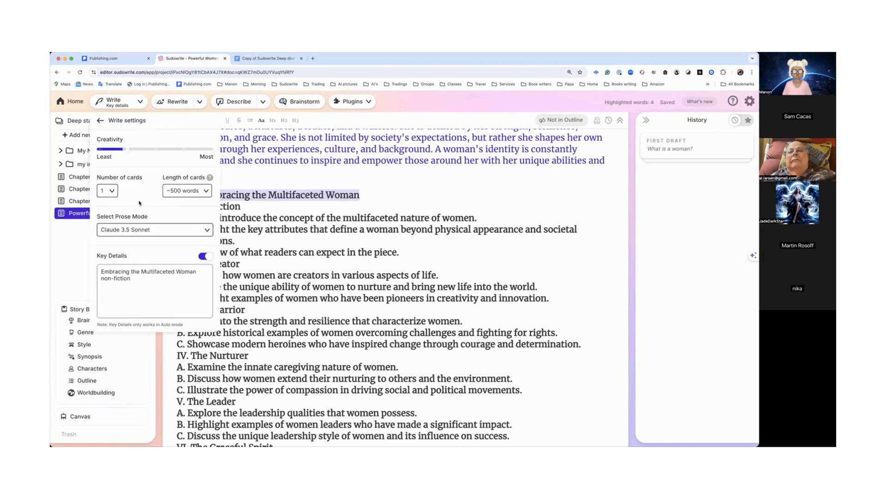
{"action": "left_click_drag", "start_coordinate": [139, 280], "coordinate": [86, 267]}
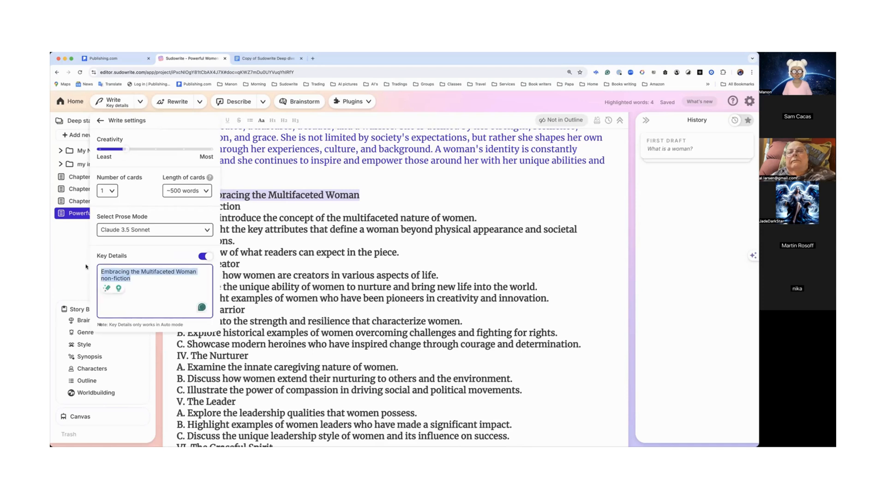
{"action": "left_click", "coordinate": [140, 102]}
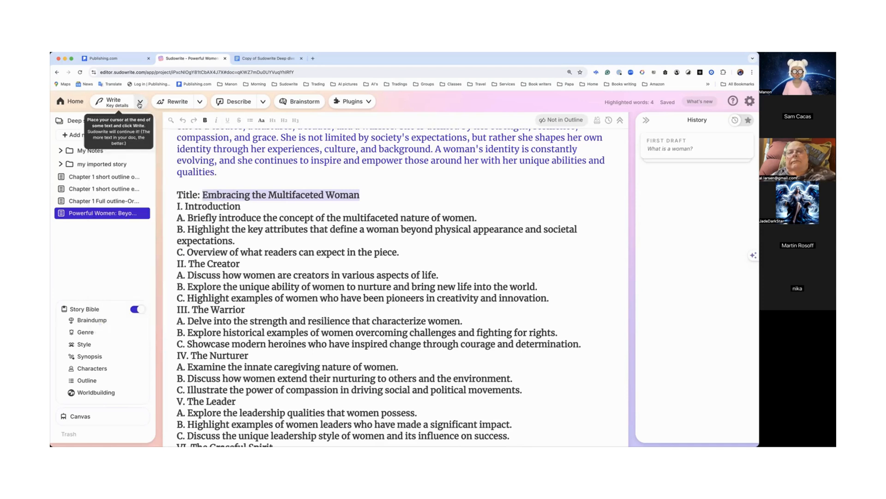
Step: Switch Write to Guided mode and paste the copied title and non-fiction note as the instruction
{"action": "left_click", "coordinate": [141, 105]}
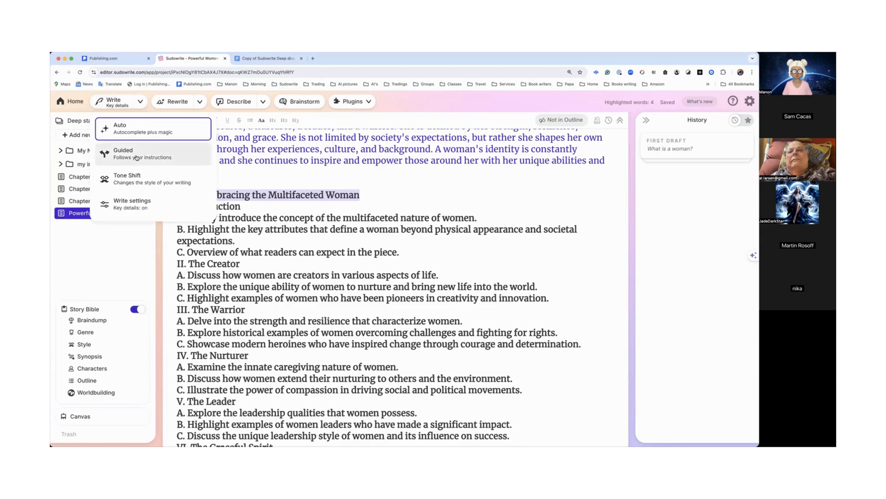
{"action": "left_click", "coordinate": [136, 156]}
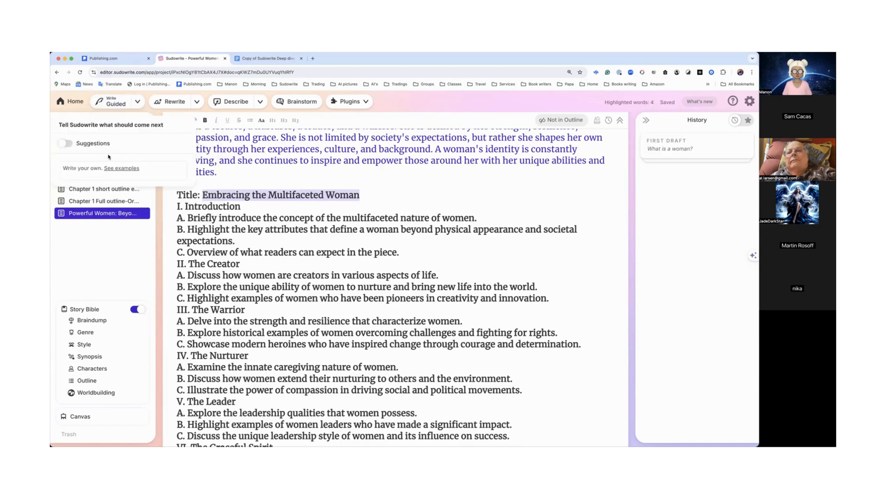
{"action": "left_click", "coordinate": [66, 144]}
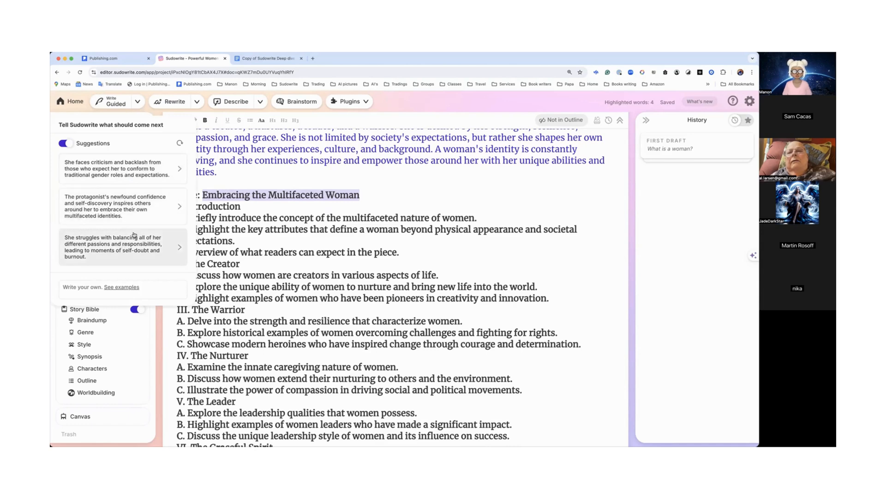
{"action": "left_click", "coordinate": [66, 143]}
{"action": "left_click", "coordinate": [76, 172]}
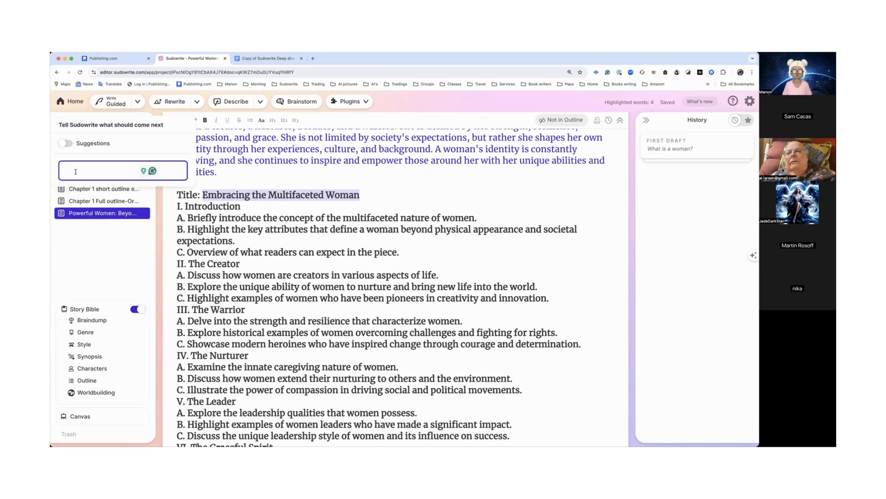
{"action": "type", "text": "Embracing the Multifaceted Woman non-fiction"}
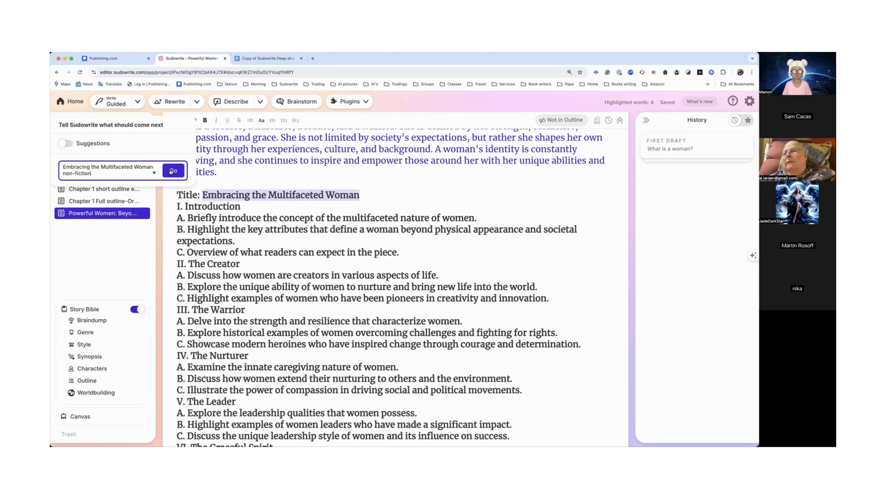
Step: Place the cursor after the Introduction heading and run Guided Write with the pasted instruction
{"action": "left_click", "coordinate": [255, 201]}
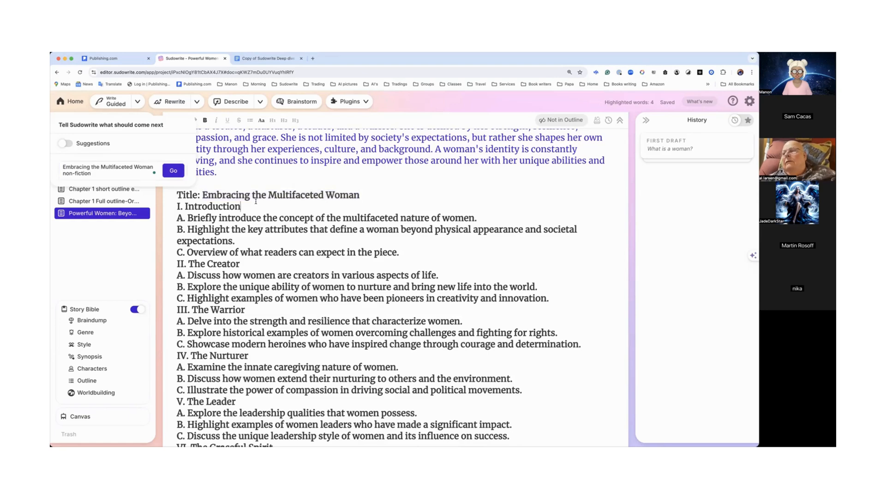
{"action": "scroll", "coordinate": [339, 218], "scroll_direction": "down", "scroll_amount": 10}
{"action": "scroll", "coordinate": [340, 218], "scroll_direction": "up", "scroll_amount": 8}
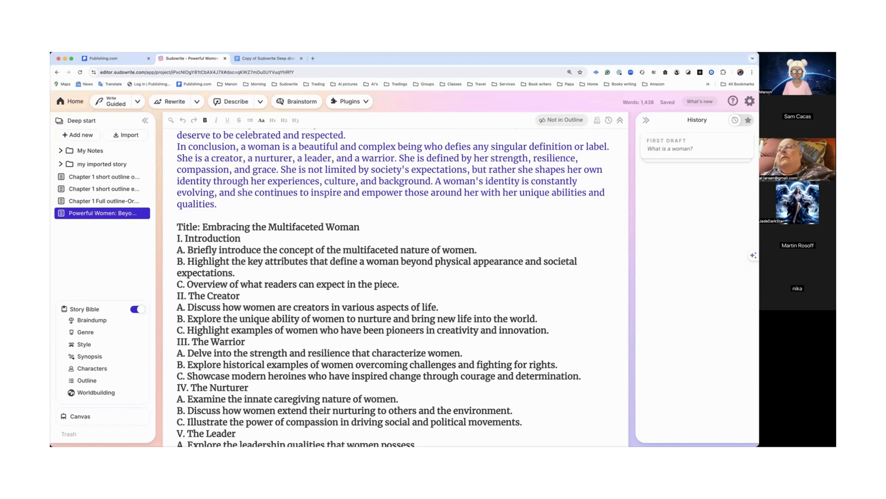
{"action": "left_click", "coordinate": [116, 105]}
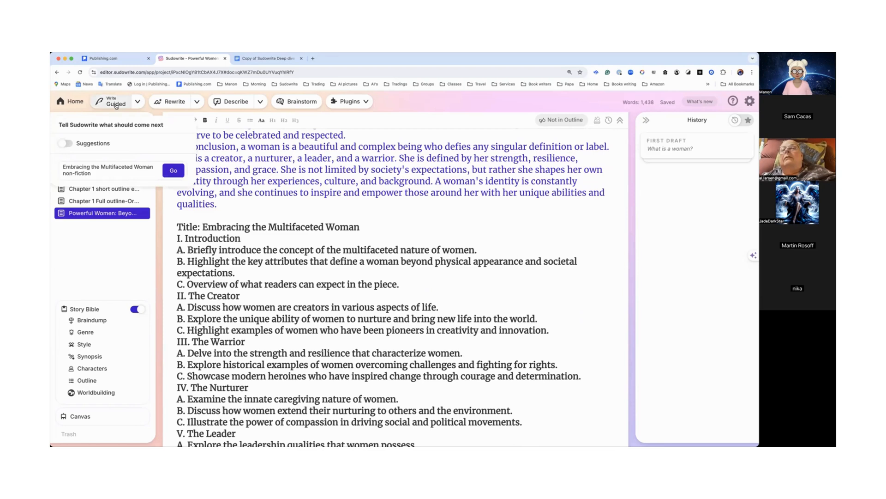
{"action": "left_click", "coordinate": [177, 172]}
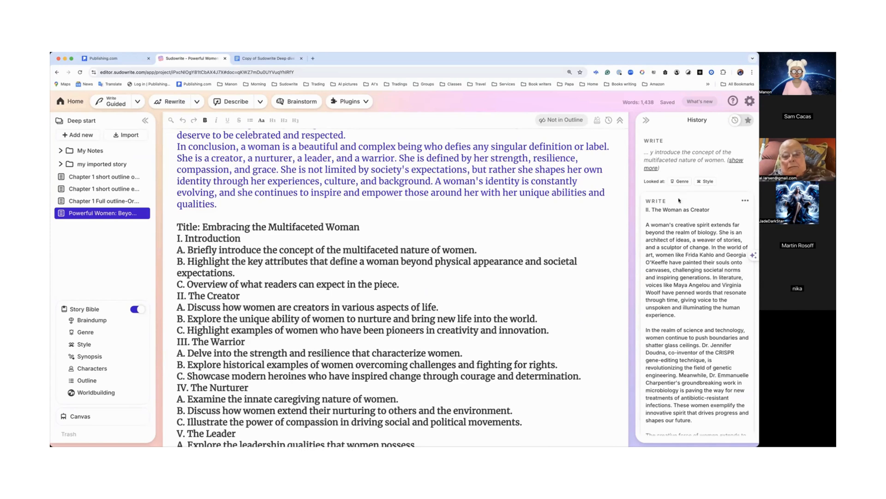
Step: Scroll through the generated Guided Write text in the History panel
{"action": "scroll", "coordinate": [679, 219], "scroll_direction": "down", "scroll_amount": 5}
{"action": "scroll", "coordinate": [680, 218], "scroll_direction": "down", "scroll_amount": 5}
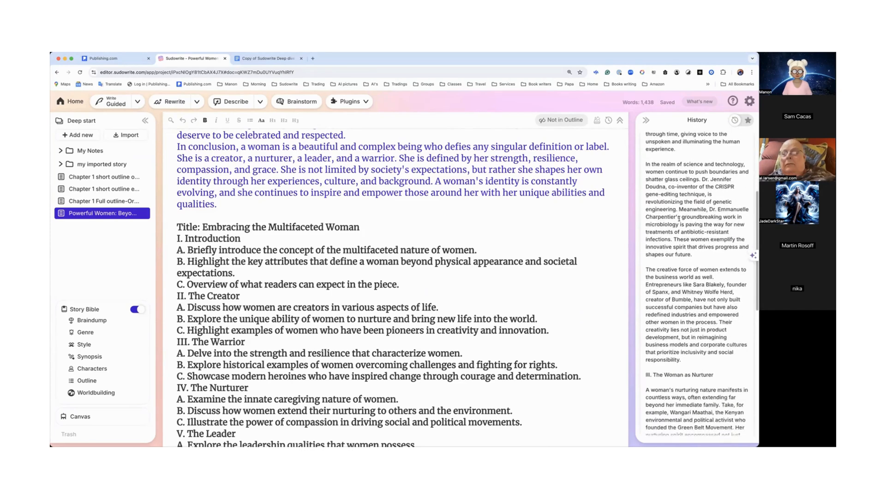
{"action": "scroll", "coordinate": [679, 219], "scroll_direction": "down", "scroll_amount": 4}
{"action": "scroll", "coordinate": [679, 218], "scroll_direction": "down", "scroll_amount": 2}
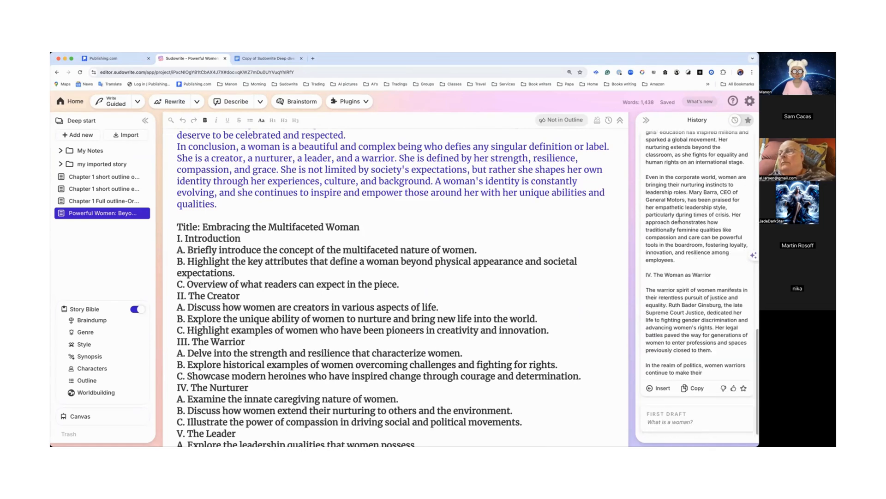
{"action": "scroll", "coordinate": [679, 218], "scroll_direction": "up", "scroll_amount": 5}
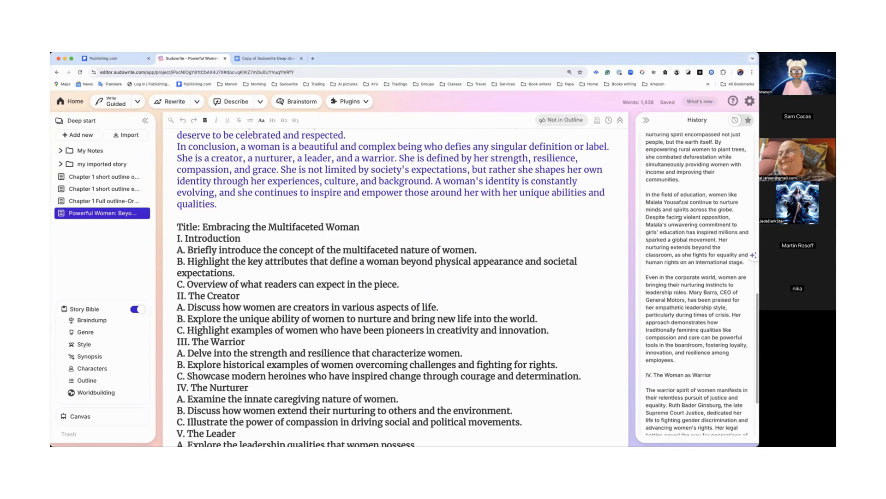
Step: Open blank lines below the Introduction's first point and insert the Guided Write text from History there
{"action": "left_click", "coordinate": [489, 249]}
{"action": "key", "text": "Return"}
{"action": "key", "text": "Return"}
{"action": "key", "text": "Return"}
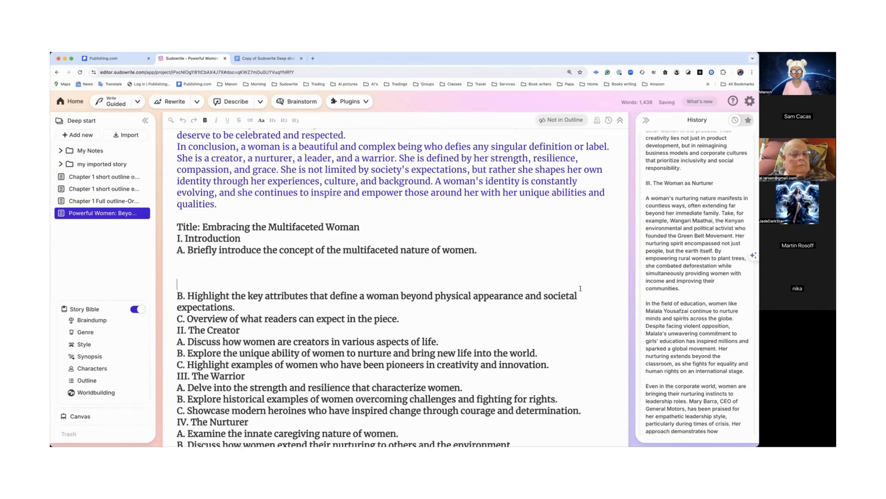
{"action": "scroll", "coordinate": [654, 303], "scroll_direction": "down", "scroll_amount": 5}
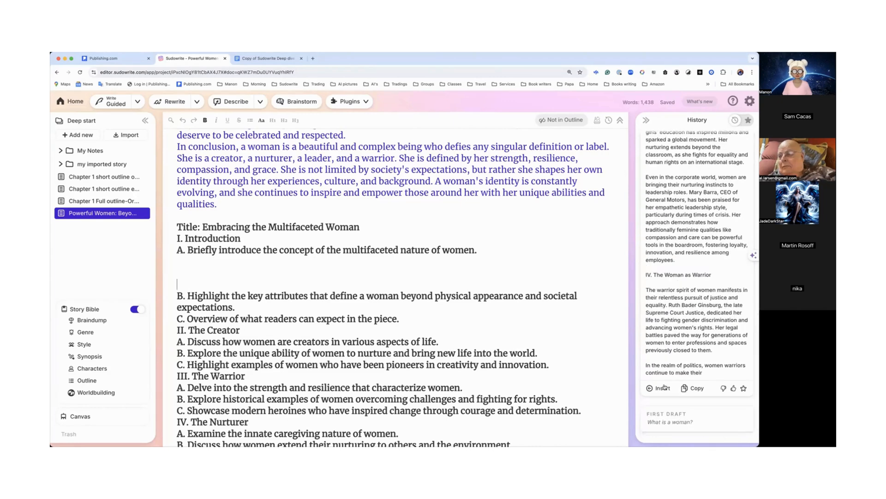
{"action": "left_click", "coordinate": [662, 388]}
{"action": "scroll", "coordinate": [524, 314], "scroll_direction": "down", "scroll_amount": 3}
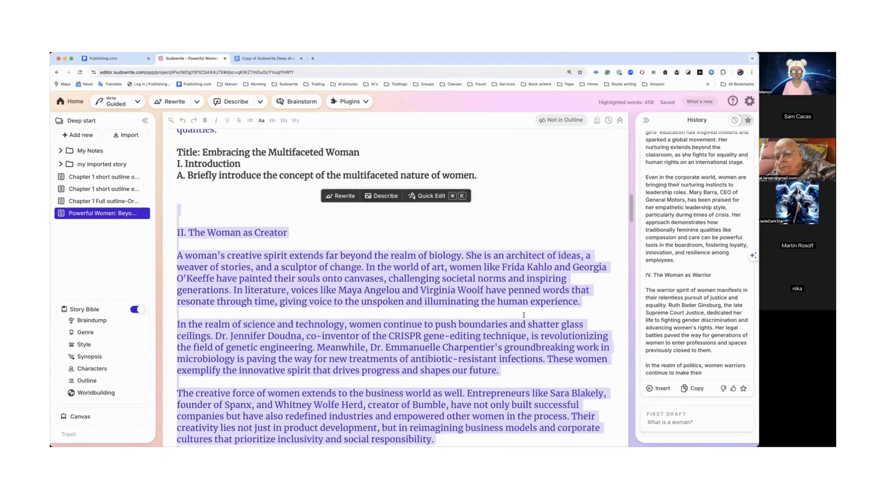
Step: Read through the inserted Creator, Nurturer and Warrior sections of the document
{"action": "scroll", "coordinate": [339, 239], "scroll_direction": "up", "scroll_amount": 3}
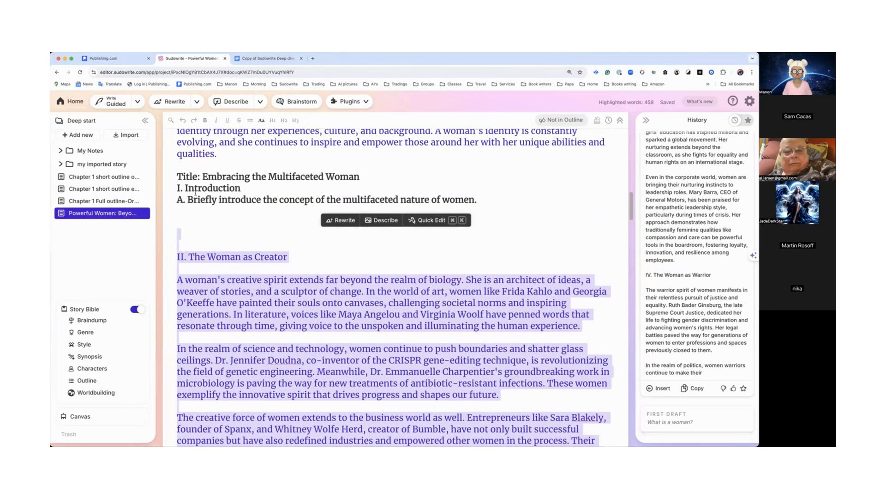
{"action": "left_click_drag", "start_coordinate": [194, 201], "coordinate": [477, 199]}
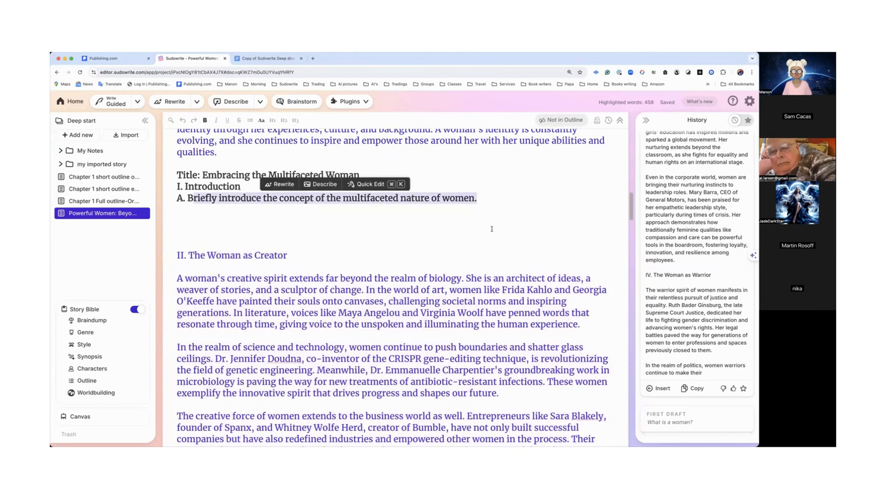
{"action": "scroll", "coordinate": [363, 232], "scroll_direction": "down", "scroll_amount": 2}
{"action": "scroll", "coordinate": [326, 251], "scroll_direction": "down", "scroll_amount": 10}
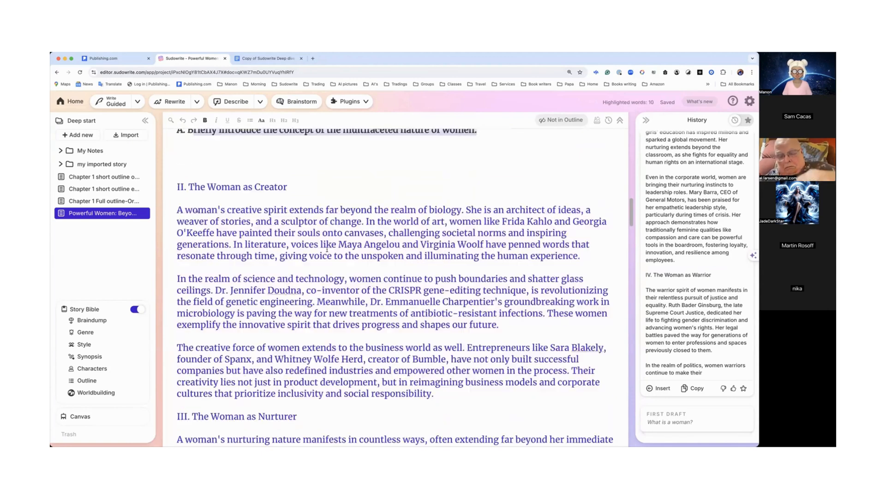
{"action": "scroll", "coordinate": [326, 249], "scroll_direction": "down", "scroll_amount": 5}
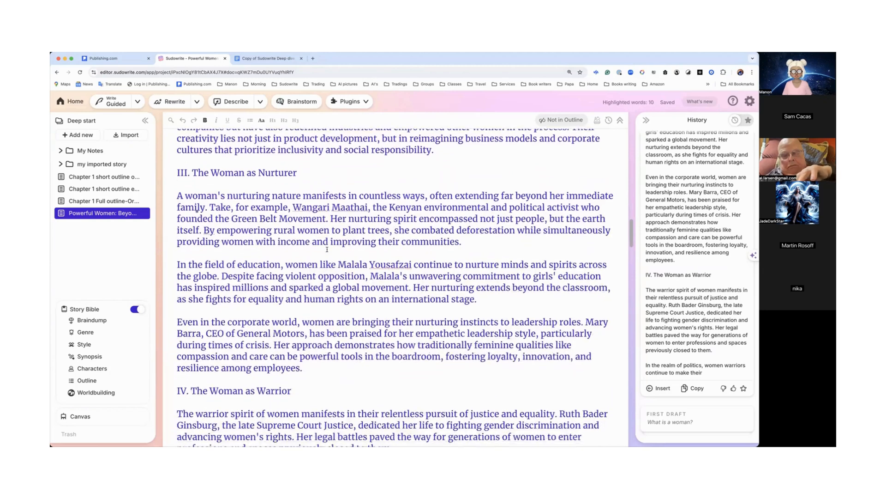
{"action": "scroll", "coordinate": [327, 249], "scroll_direction": "down", "scroll_amount": 2}
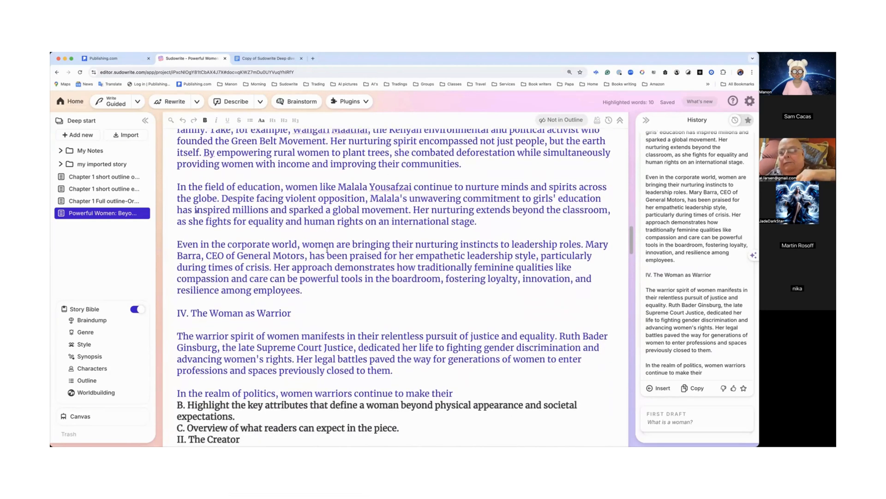
{"action": "scroll", "coordinate": [327, 250], "scroll_direction": "down", "scroll_amount": 3}
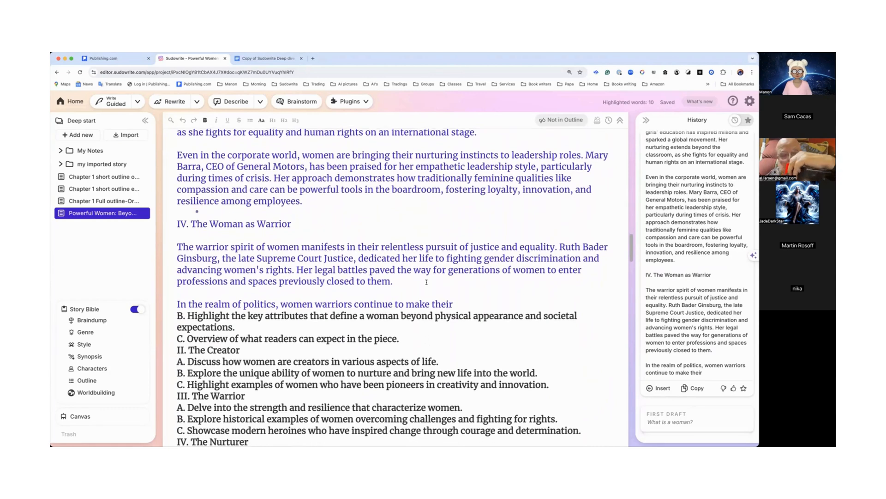
Step: Switch Write back to Auto mode and add a line break after the unfinished politics sentence
{"action": "left_click", "coordinate": [460, 303]}
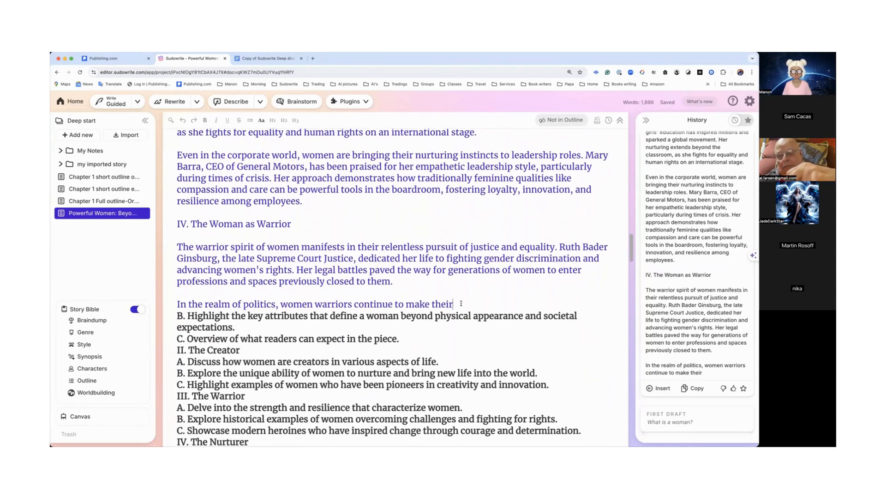
{"action": "left_click", "coordinate": [138, 101]}
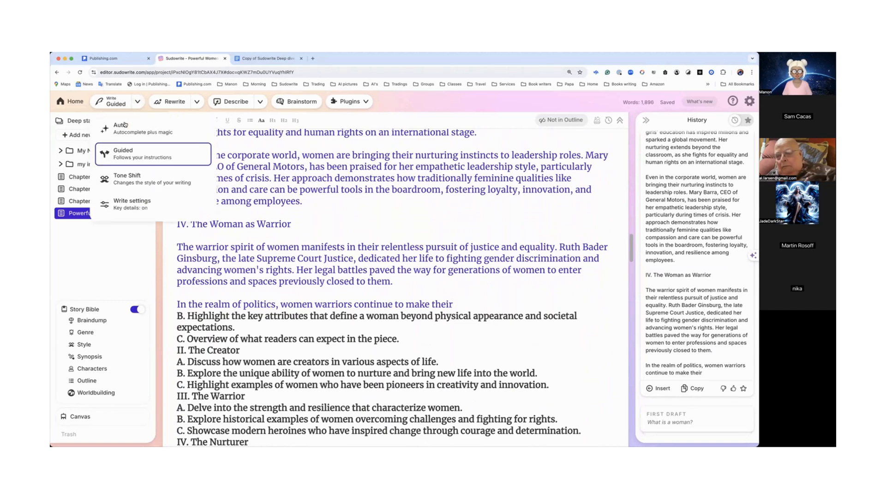
{"action": "left_click", "coordinate": [150, 132]}
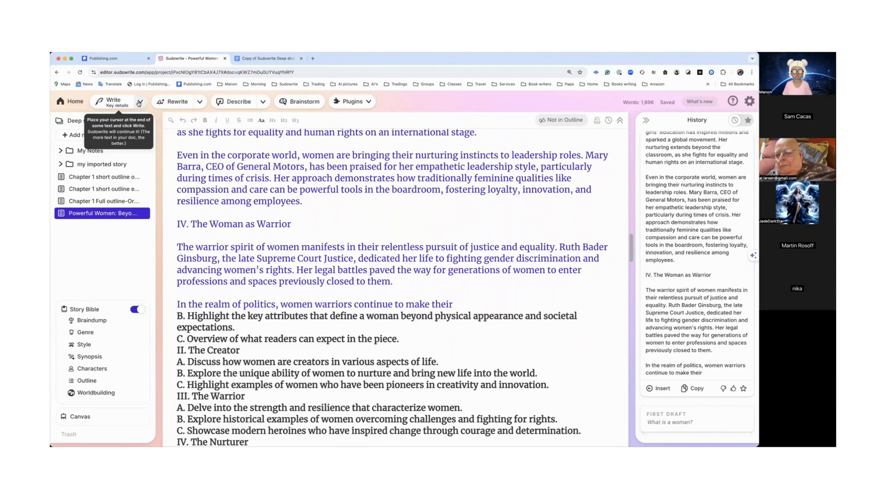
{"action": "left_click", "coordinate": [456, 301]}
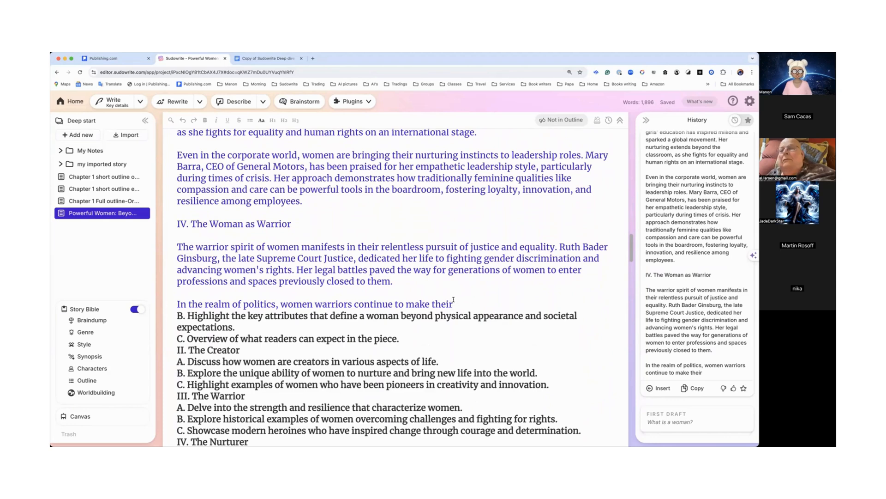
{"action": "key", "text": "Return"}
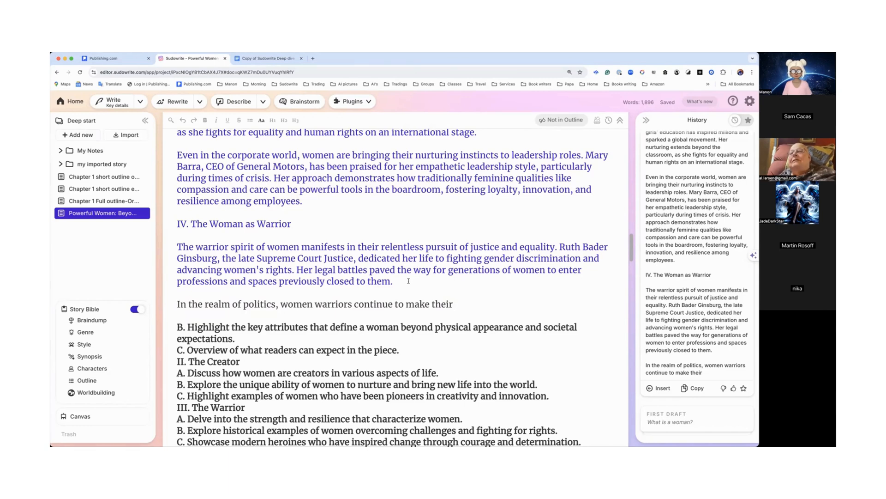
Step: Open the account settings panel, show the recent credit activity, and close the panel
{"action": "scroll", "coordinate": [404, 279], "scroll_direction": "up", "scroll_amount": 3}
{"action": "scroll", "coordinate": [404, 277], "scroll_direction": "up", "scroll_amount": 3}
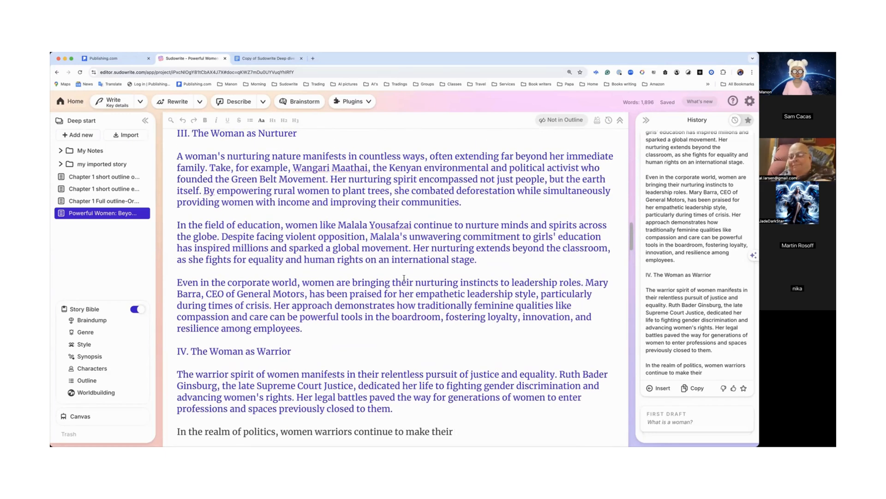
{"action": "scroll", "coordinate": [384, 145], "scroll_direction": "up", "scroll_amount": 20}
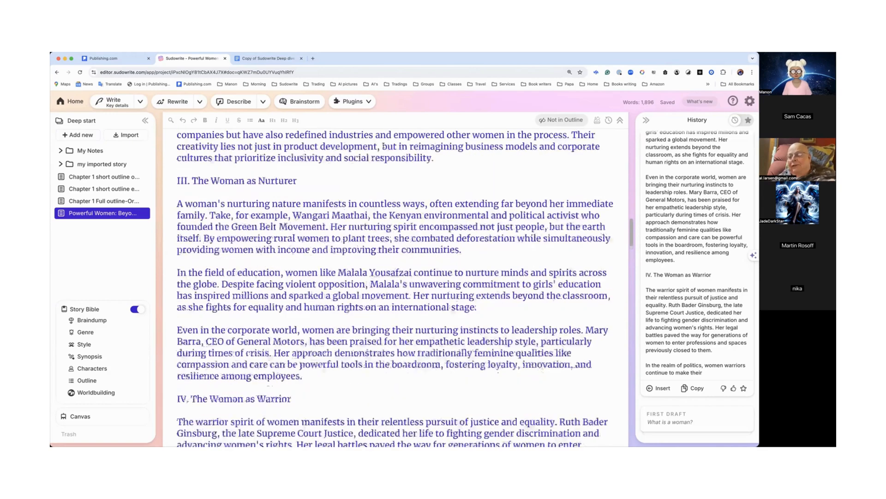
{"action": "scroll", "coordinate": [383, 146], "scroll_direction": "up", "scroll_amount": 8}
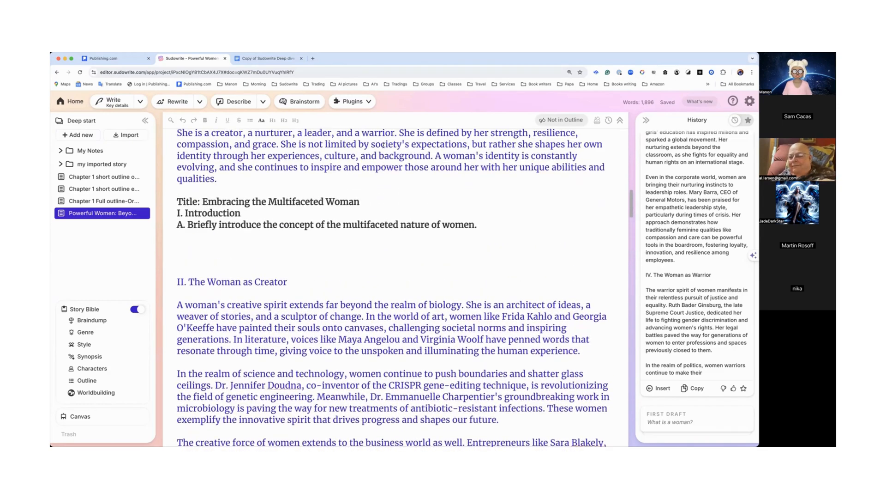
{"action": "scroll", "coordinate": [383, 145], "scroll_direction": "up", "scroll_amount": 4}
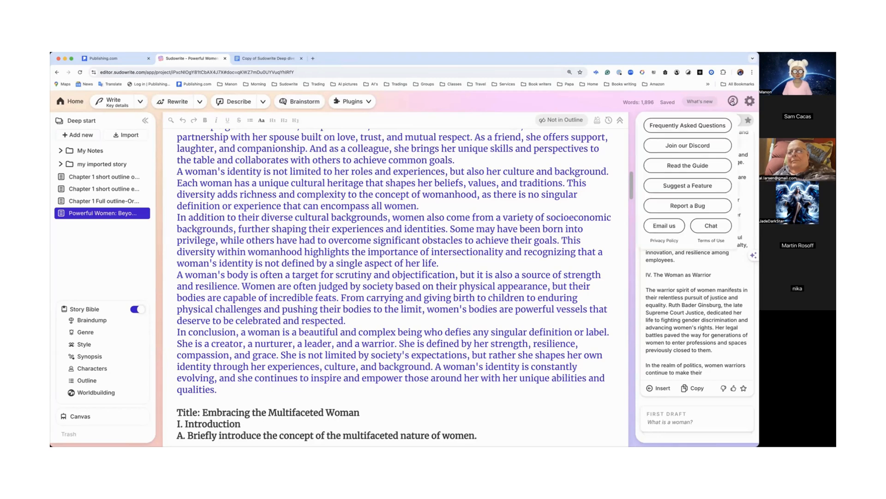
{"action": "left_click", "coordinate": [750, 102]}
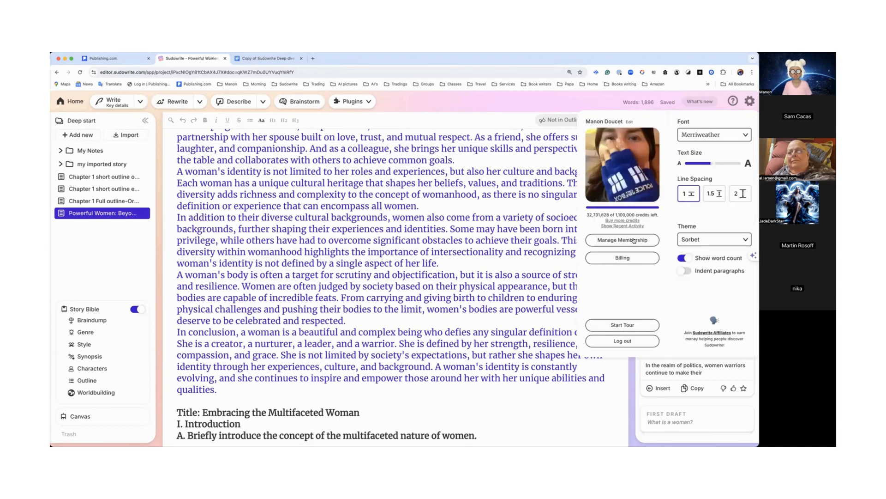
{"action": "mouse_move", "coordinate": [630, 225]}
{"action": "left_click", "coordinate": [615, 226]}
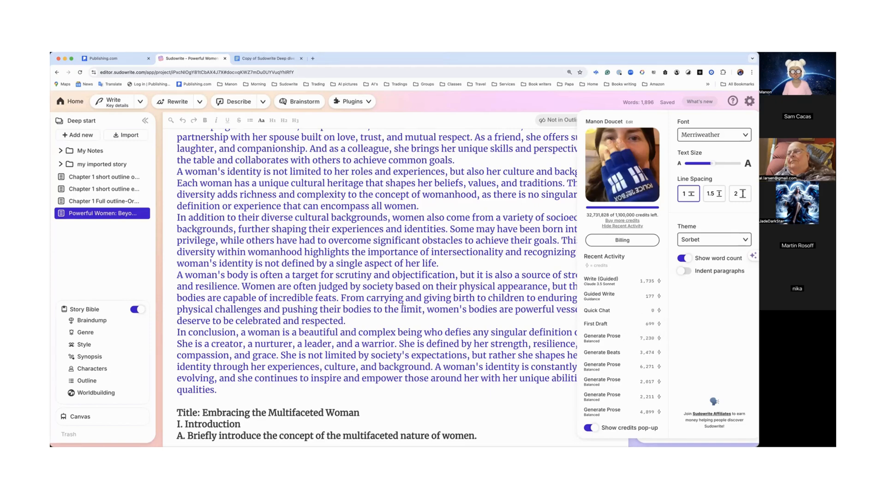
{"action": "scroll", "coordinate": [371, 305], "scroll_direction": "down", "scroll_amount": 10}
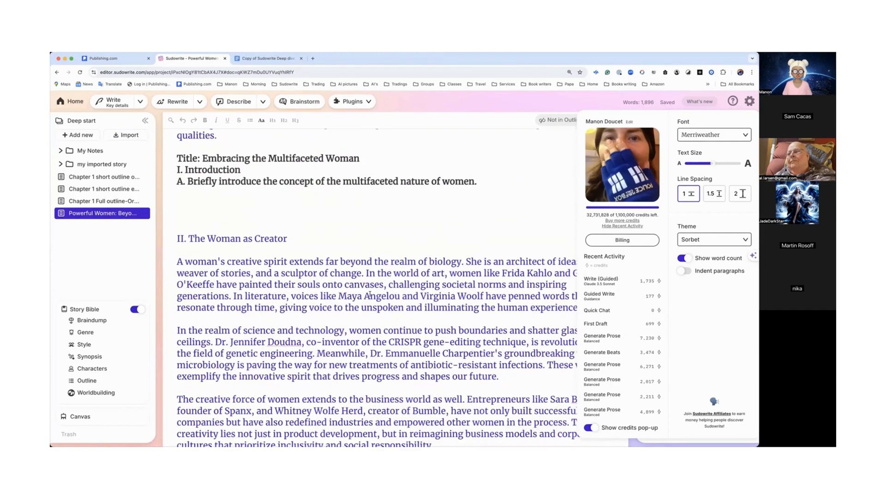
{"action": "scroll", "coordinate": [370, 297], "scroll_direction": "up", "scroll_amount": 4}
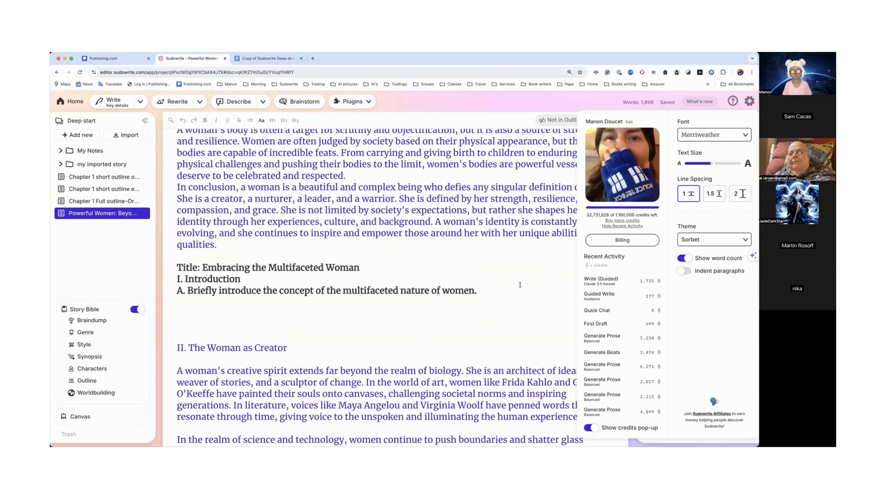
{"action": "scroll", "coordinate": [474, 290], "scroll_direction": "up", "scroll_amount": 5}
{"action": "scroll", "coordinate": [474, 290], "scroll_direction": "up", "scroll_amount": 7}
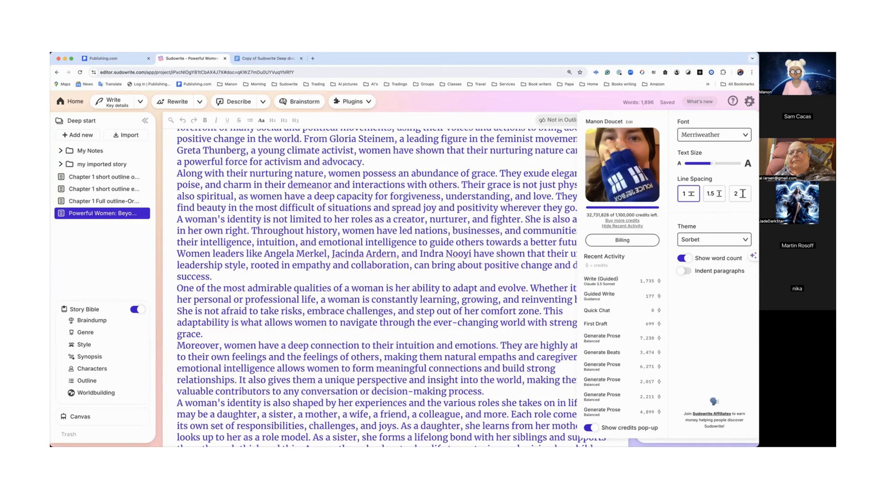
{"action": "left_click", "coordinate": [748, 102]}
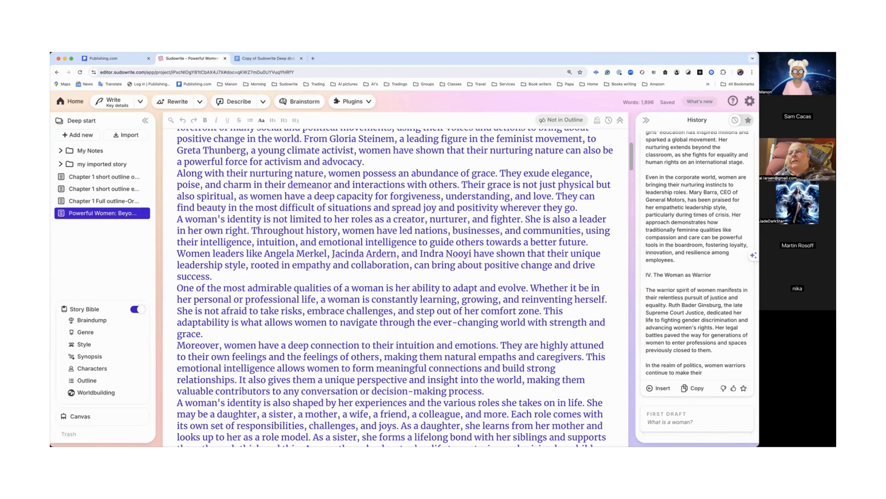
Step: Open Brainstorm and choose the Characters category
{"action": "scroll", "coordinate": [192, 167], "scroll_direction": "up", "scroll_amount": 5}
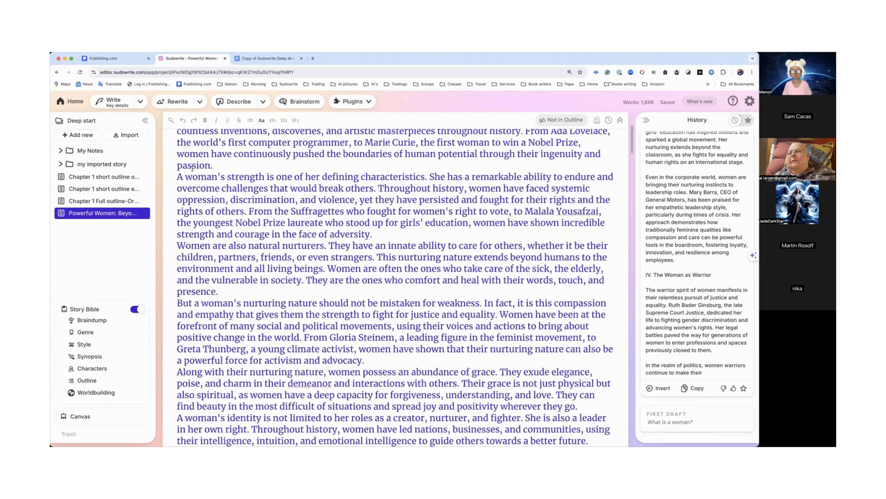
{"action": "scroll", "coordinate": [192, 167], "scroll_direction": "up", "scroll_amount": 4}
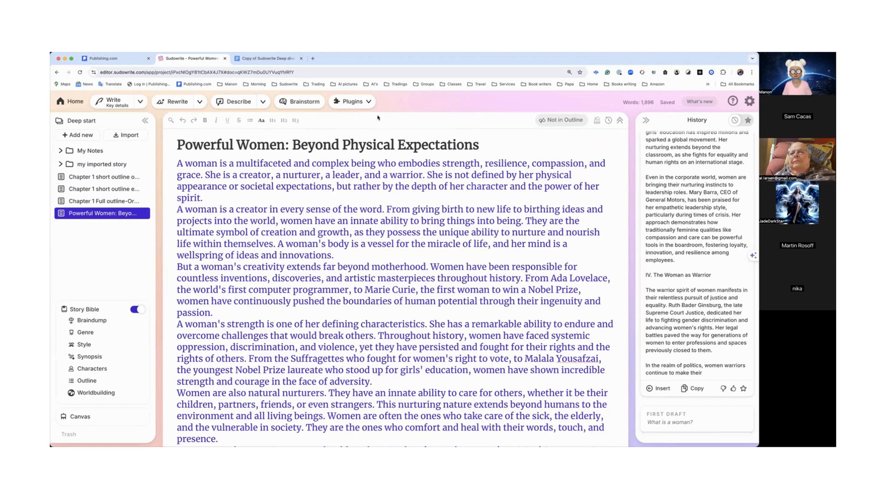
{"action": "left_click", "coordinate": [298, 102]}
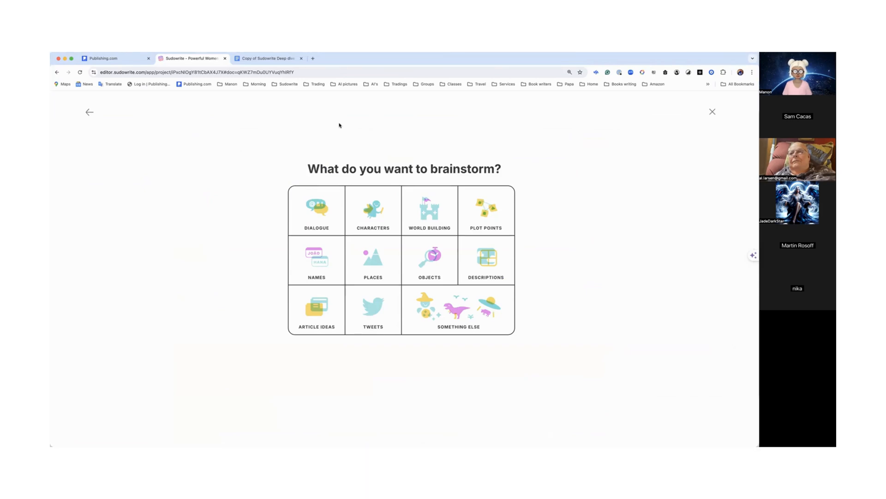
{"action": "left_click", "coordinate": [383, 218]}
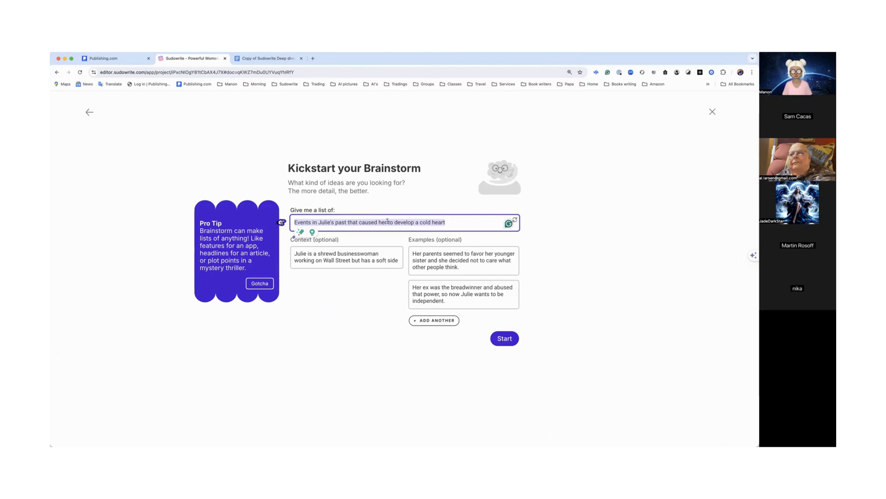
Step: Enter 'I like different names for my story with Alex and Mia' as the list request
{"action": "type", "text": "I like "}
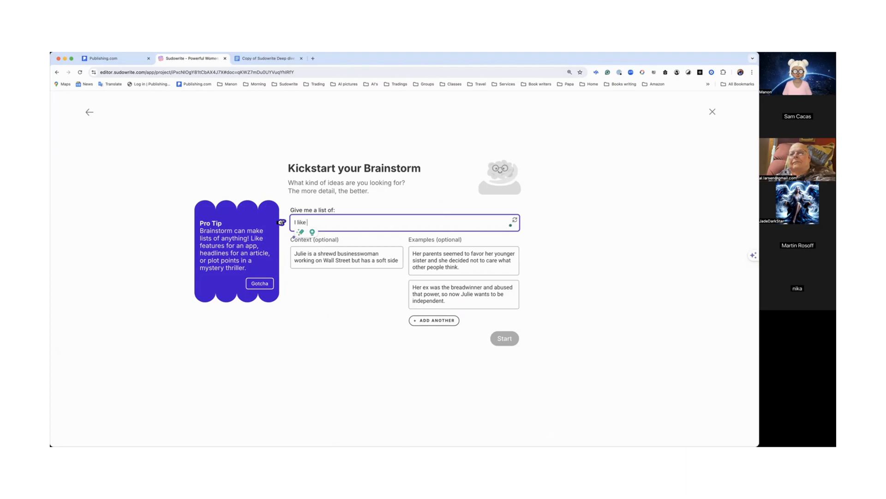
{"action": "type", "text": "differ"}
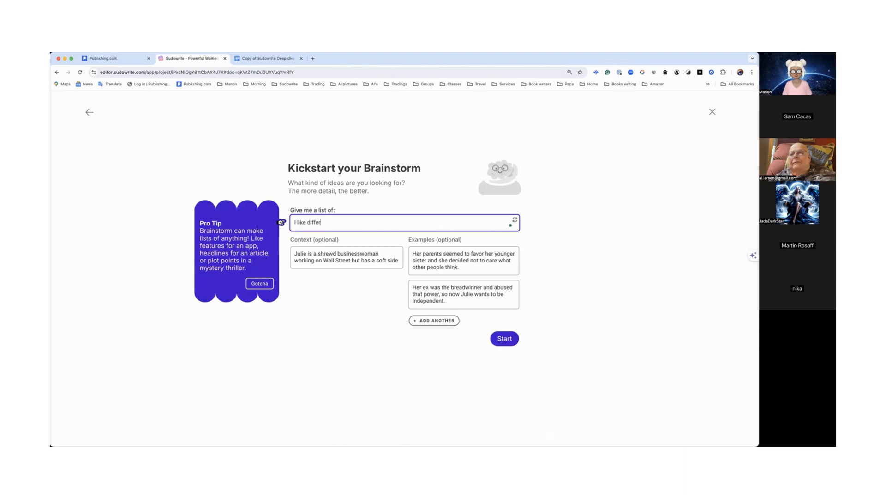
{"action": "type", "text": "ent names "}
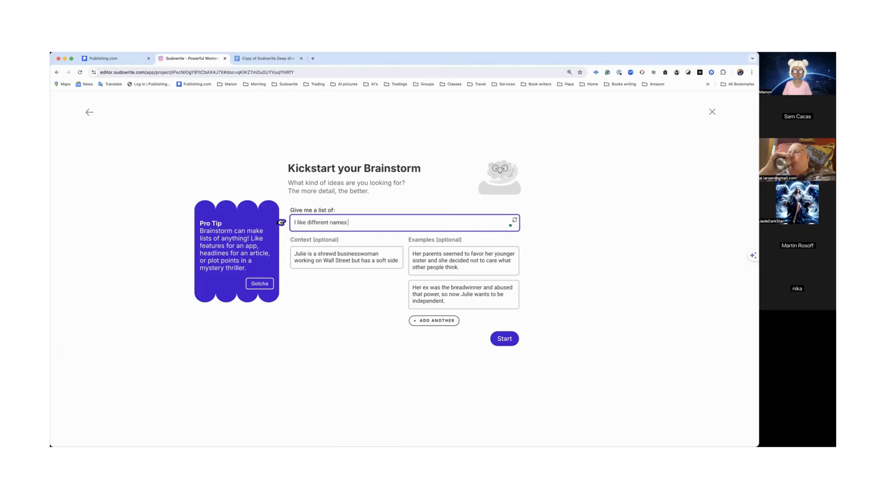
{"action": "type", "text": "for my st"}
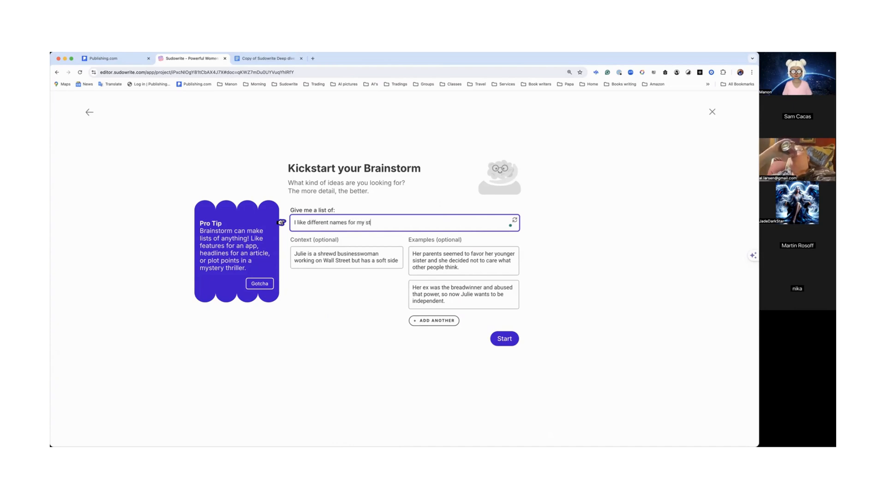
{"action": "type", "text": "ory wi"}
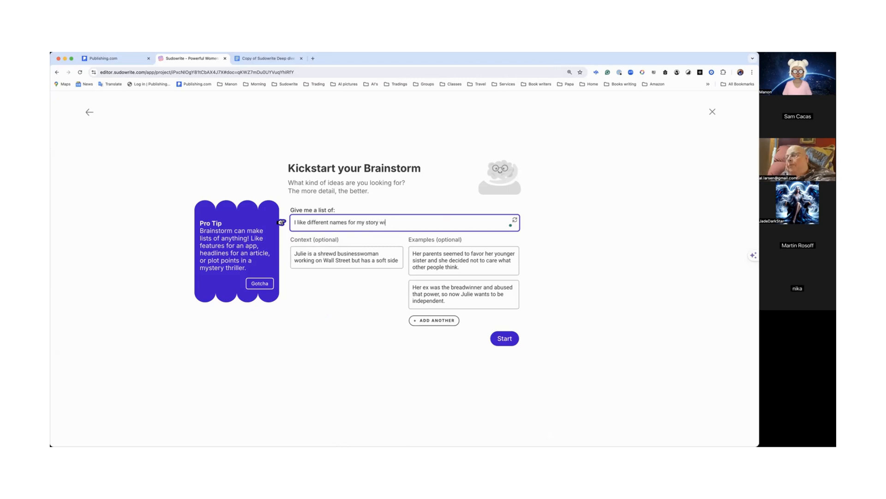
{"action": "type", "text": "th AIex and Mia"}
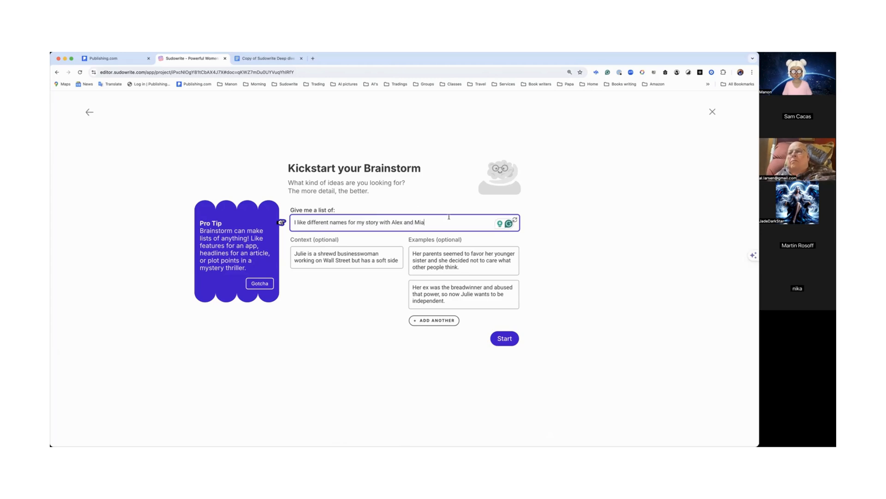
Step: Replace the brainstorm context with 'Political story with siblings'
{"action": "triple_click", "coordinate": [367, 260]}
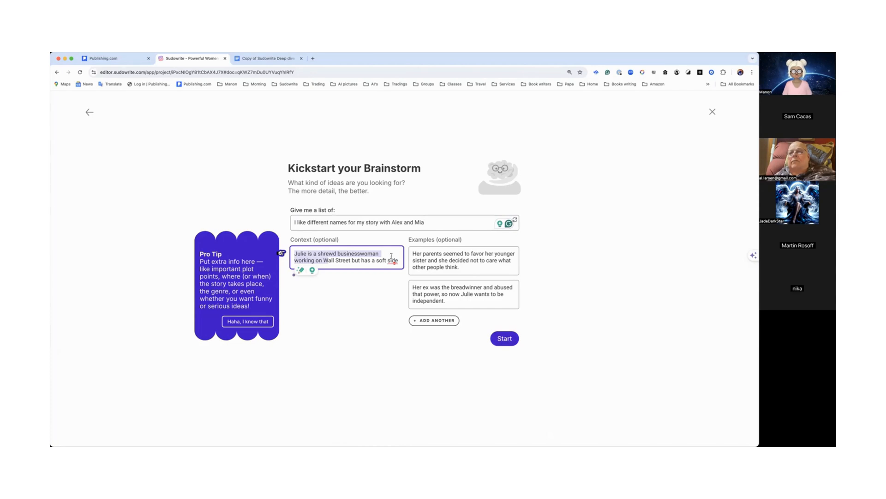
{"action": "type", "text": "Politica"}
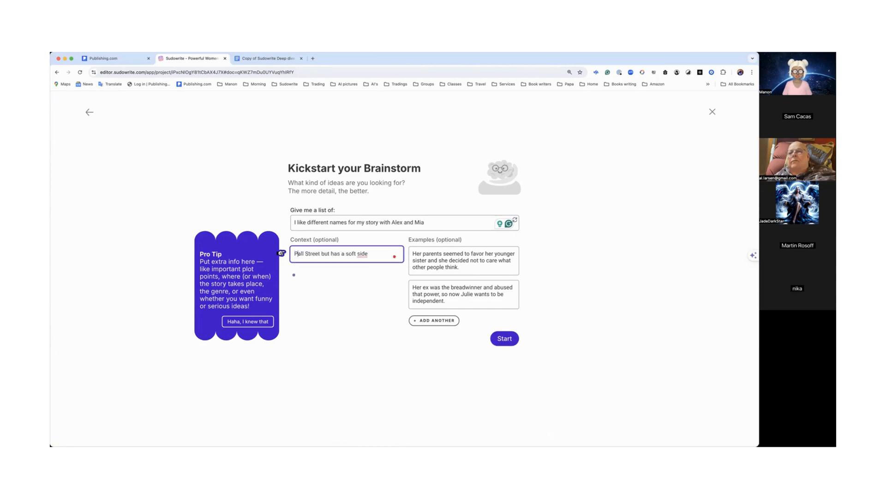
{"action": "type", "text": "l story with siblings"}
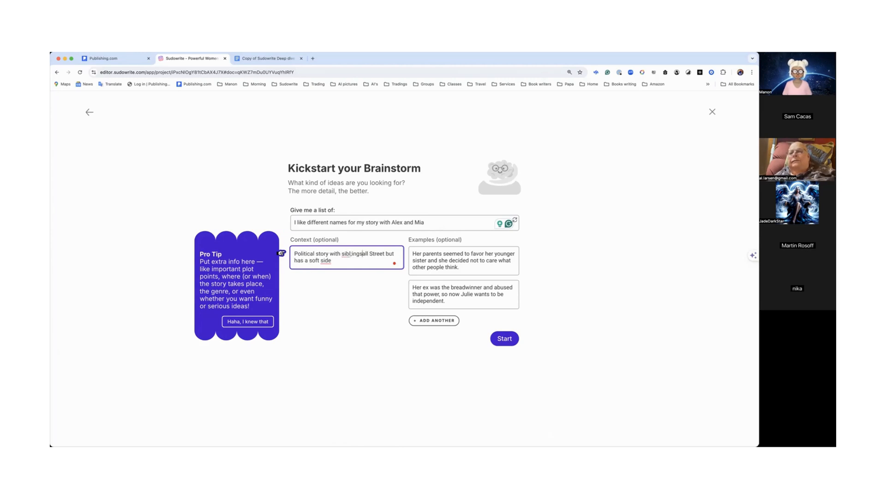
{"action": "key", "text": "BackSpace"}
{"action": "key", "text": "BackSpace"}
{"action": "key", "text": "BackSpace"}
{"action": "key", "text": "BackSpace"}
{"action": "key", "text": "BackSpace"}
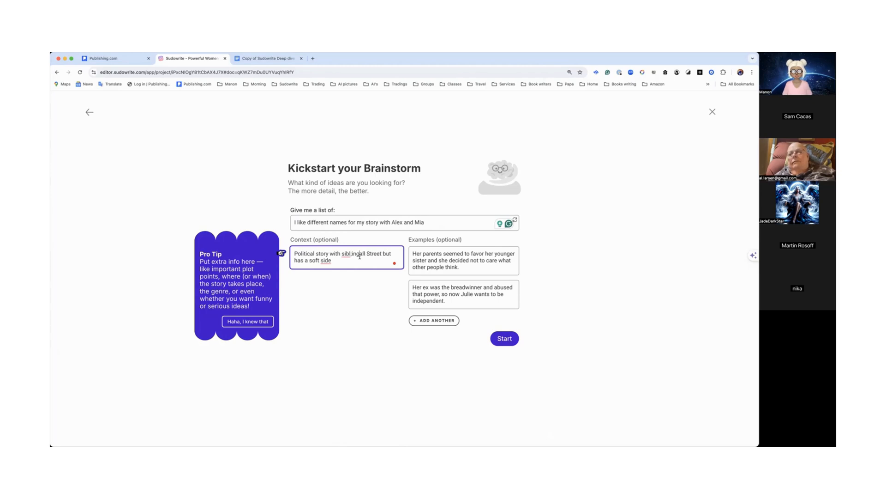
{"action": "key", "text": "BackSpace"}
{"action": "key", "text": "BackSpace"}
{"action": "key", "text": "BackSpace"}
{"action": "key", "text": "BackSpace"}
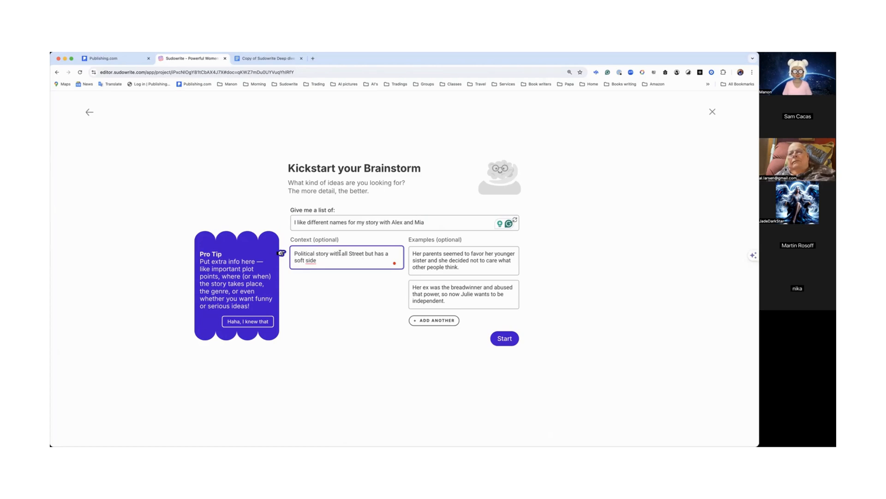
{"action": "left_click_drag", "start_coordinate": [342, 256], "coordinate": [345, 259]}
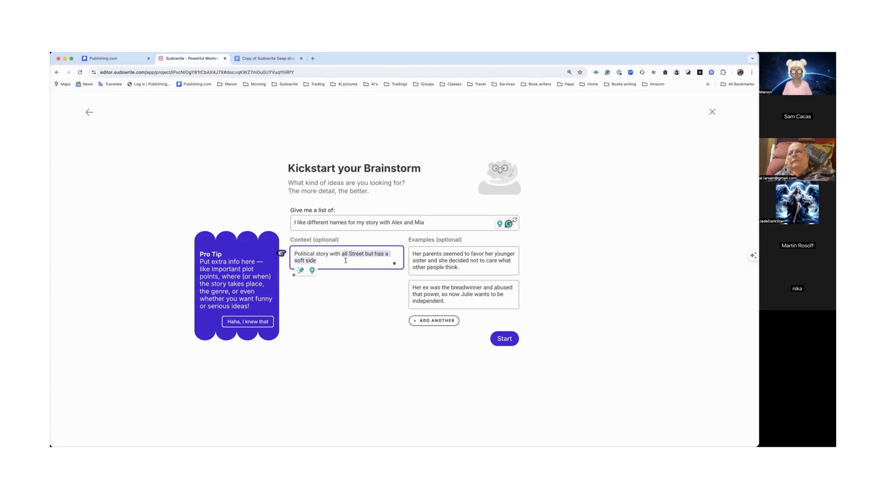
{"action": "type", "text": "sib"}
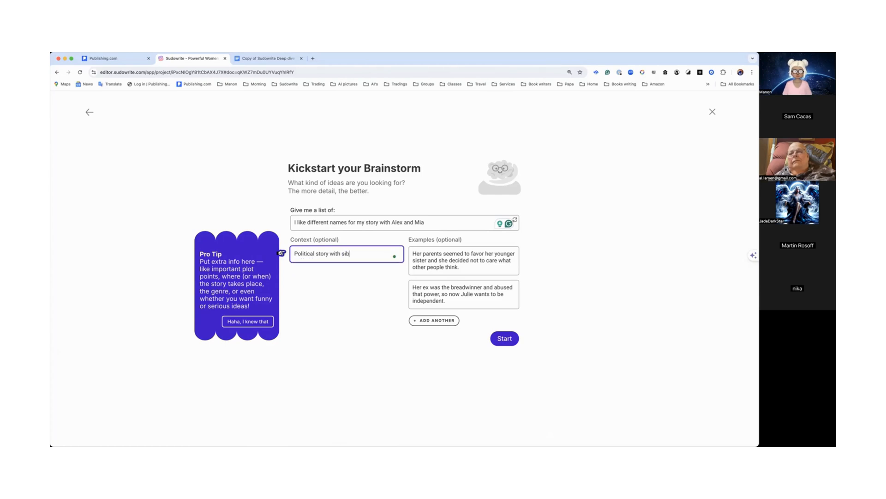
{"action": "type", "text": "lings"}
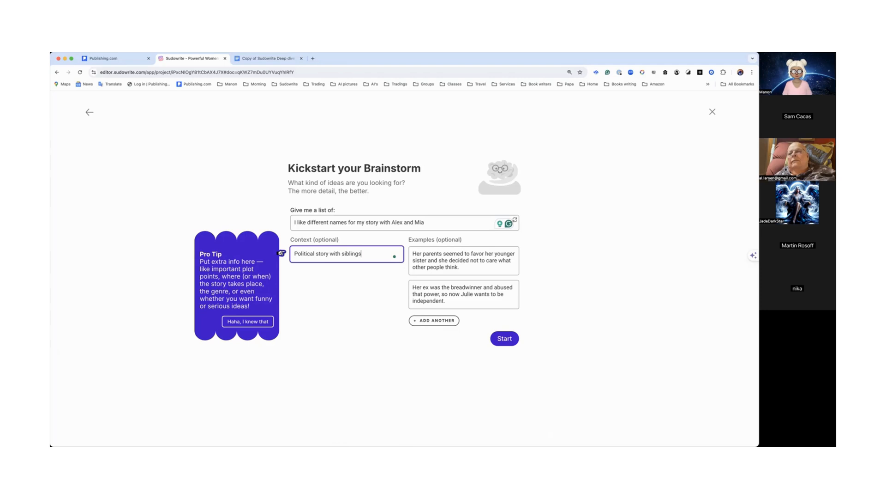
Step: Start the brainstorm, vote down the first idea and keep the Alexei and Mira siblings idea
{"action": "left_click", "coordinate": [504, 340]}
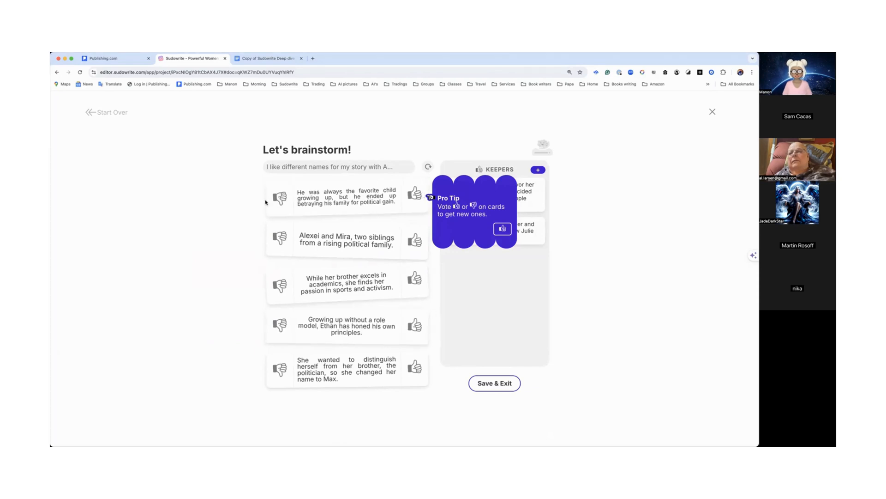
{"action": "left_click", "coordinate": [280, 200]}
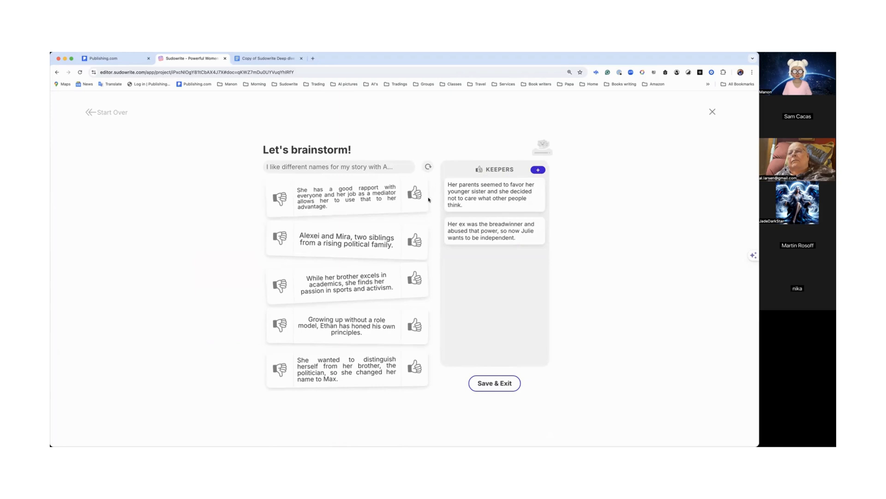
{"action": "left_click", "coordinate": [418, 237]}
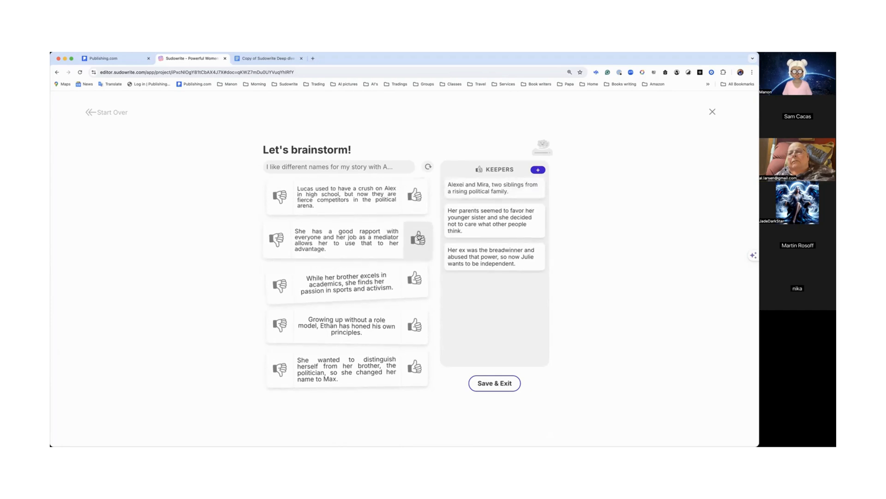
Step: Keep the idea about Ethan growing up without a role model, then save and exit the brainstorm
{"action": "mouse_move", "coordinate": [492, 198]}
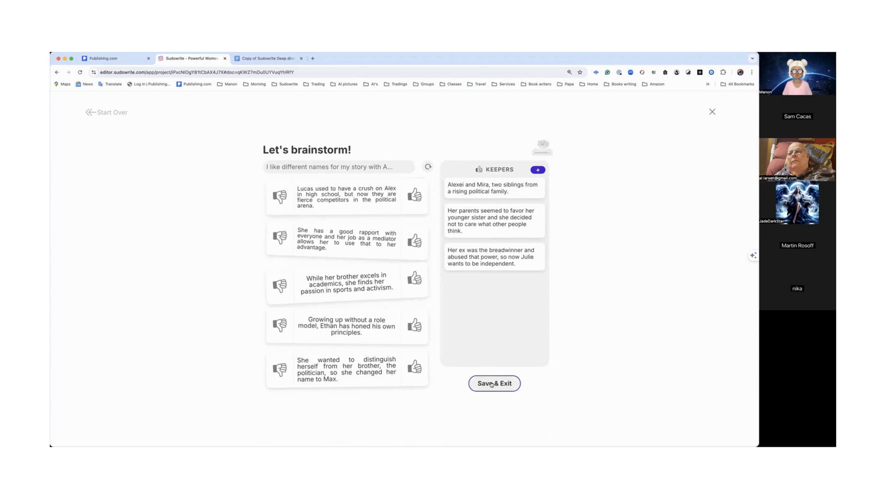
{"action": "left_click", "coordinate": [415, 327]}
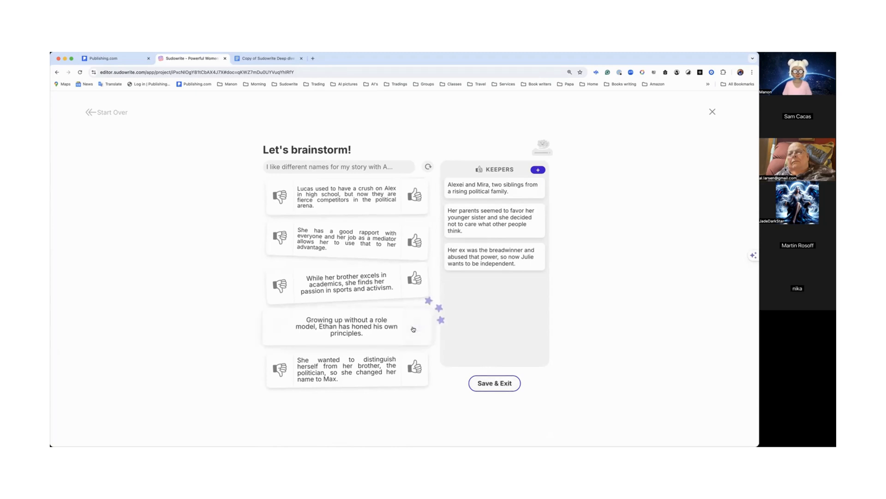
{"action": "left_click", "coordinate": [493, 384]}
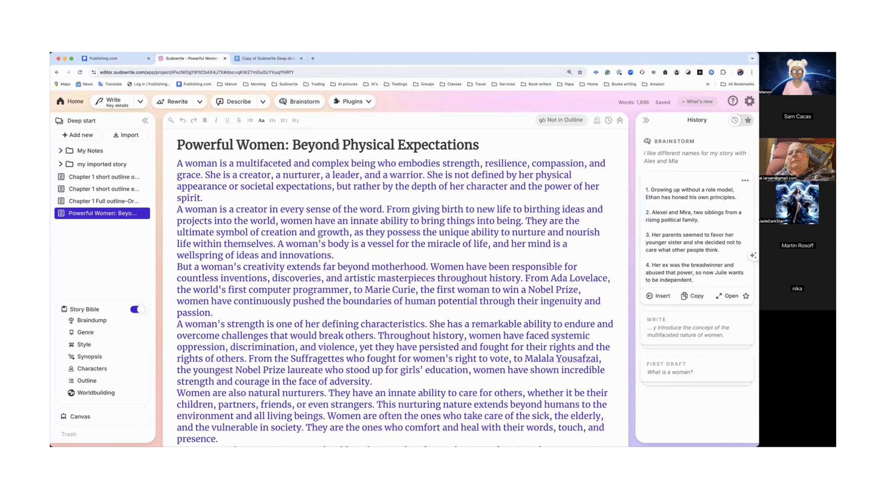
Step: Open the 'Chapter 1 Full outline-Original beats' document and browse through its chapter prose and chapter selector
{"action": "left_click", "coordinate": [116, 202]}
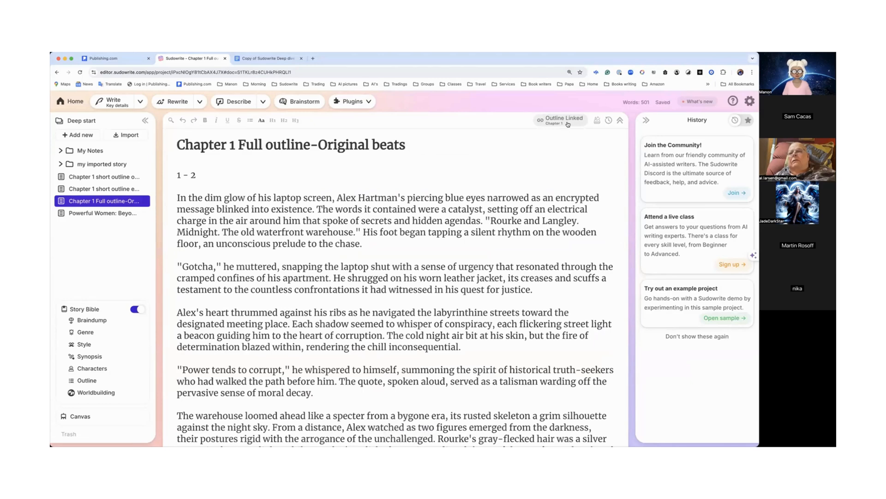
{"action": "scroll", "coordinate": [554, 146], "scroll_direction": "down", "scroll_amount": 10}
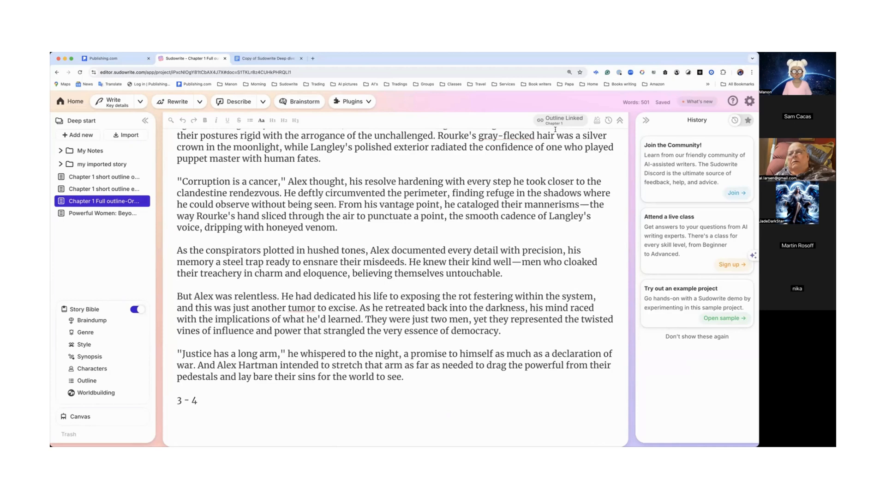
{"action": "scroll", "coordinate": [531, 186], "scroll_direction": "up", "scroll_amount": 5}
{"action": "scroll", "coordinate": [531, 186], "scroll_direction": "up", "scroll_amount": 3}
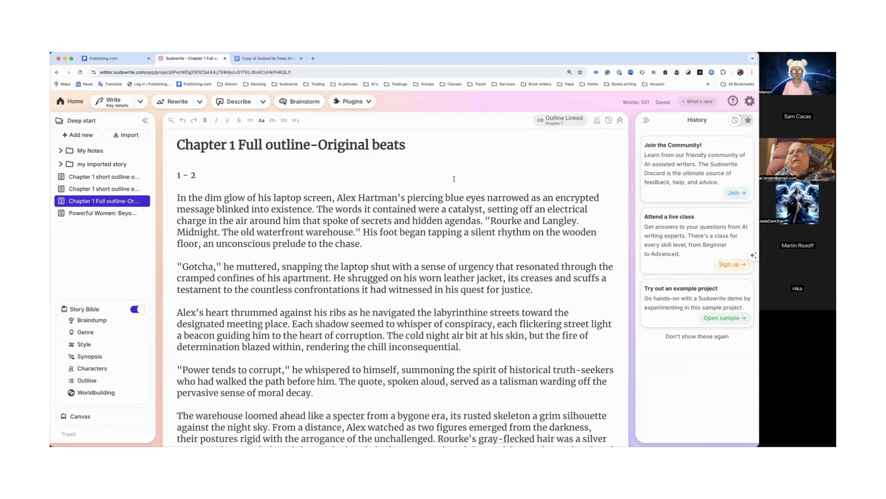
{"action": "scroll", "coordinate": [487, 231], "scroll_direction": "down", "scroll_amount": 10}
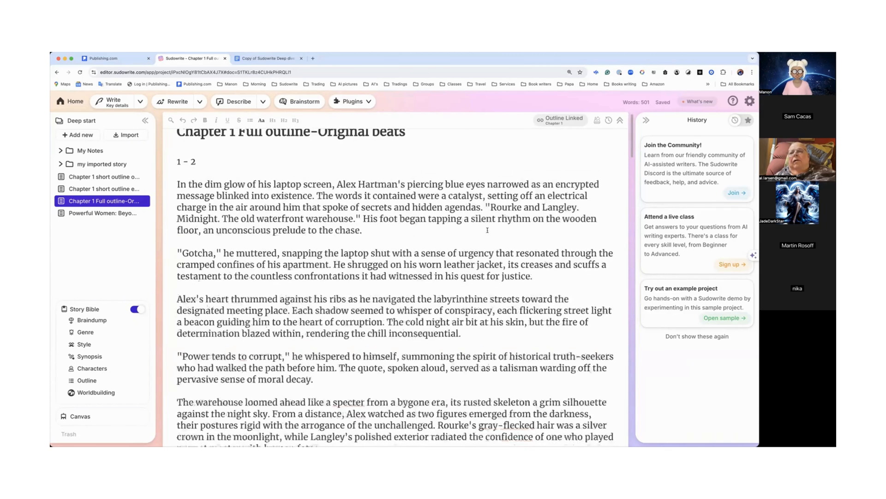
{"action": "scroll", "coordinate": [487, 230], "scroll_direction": "down", "scroll_amount": 2}
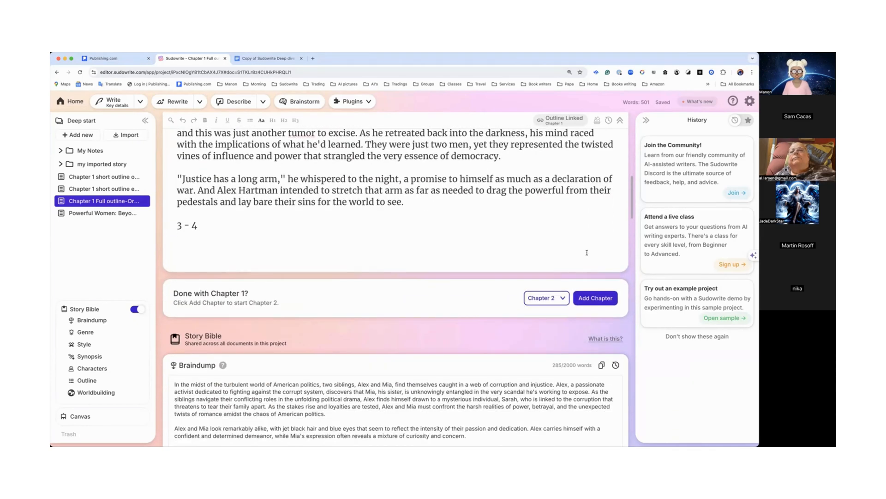
{"action": "left_click", "coordinate": [565, 293]}
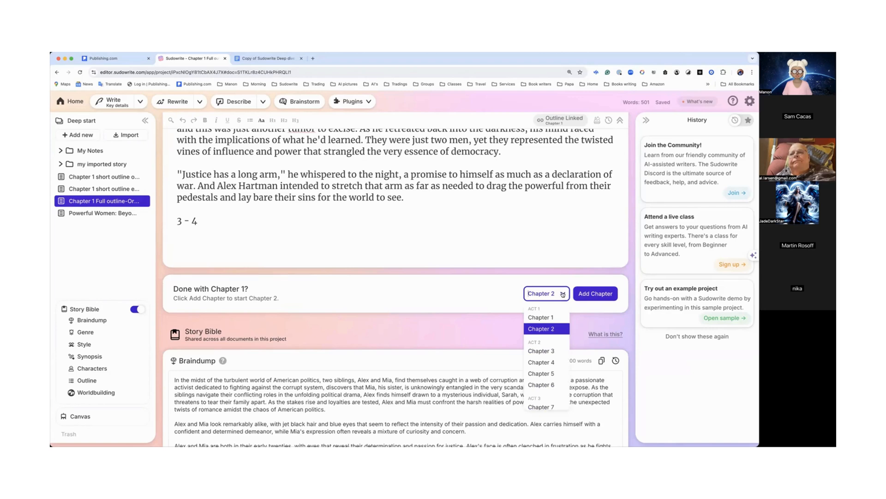
{"action": "left_click", "coordinate": [566, 229]}
{"action": "scroll", "coordinate": [564, 245], "scroll_direction": "up", "scroll_amount": 4}
{"action": "scroll", "coordinate": [564, 245], "scroll_direction": "up", "scroll_amount": 7}
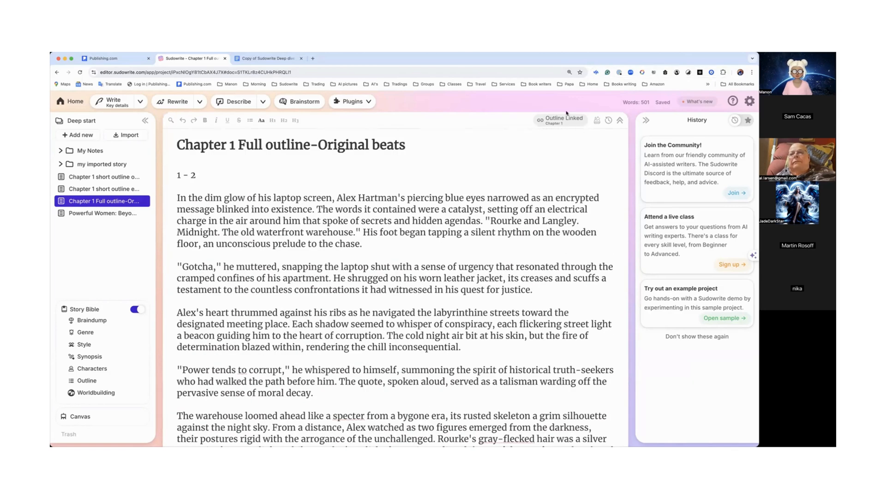
Step: Open the Chapter Generator and examine its beats, beat selection list and prose mode options
{"action": "left_click", "coordinate": [598, 120]}
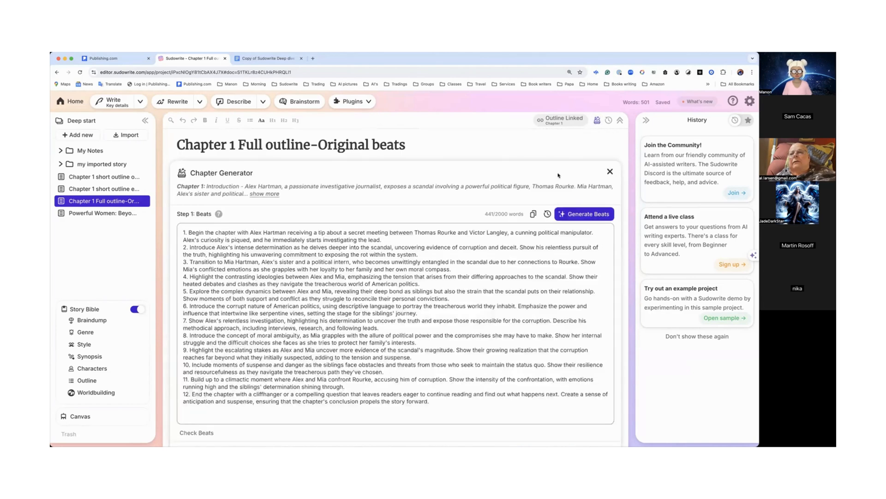
{"action": "scroll", "coordinate": [577, 231], "scroll_direction": "down", "scroll_amount": 10}
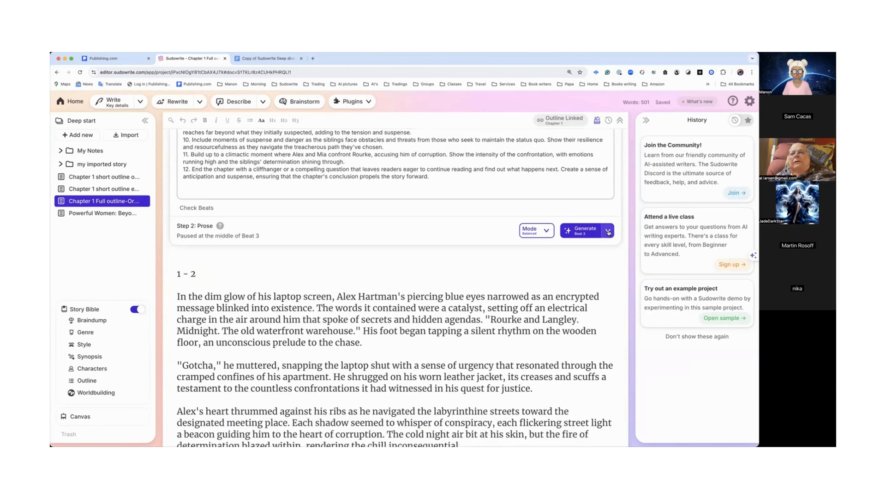
{"action": "left_click", "coordinate": [608, 231]}
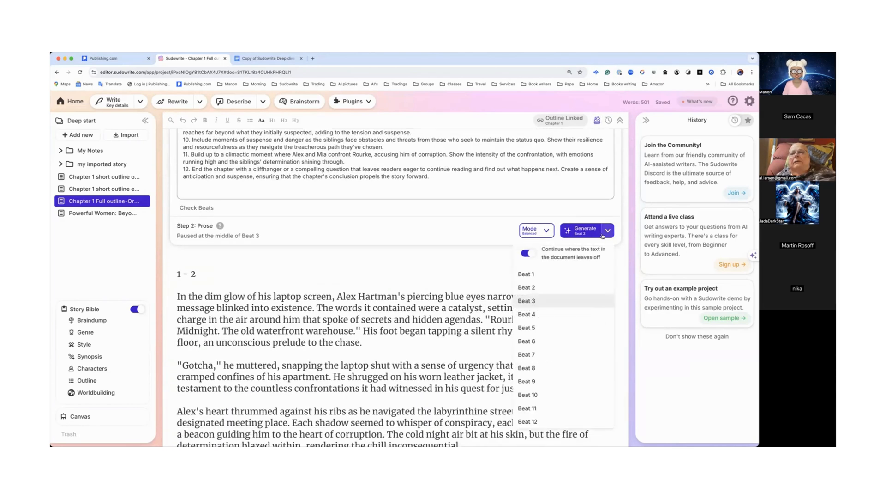
{"action": "left_click", "coordinate": [546, 231]}
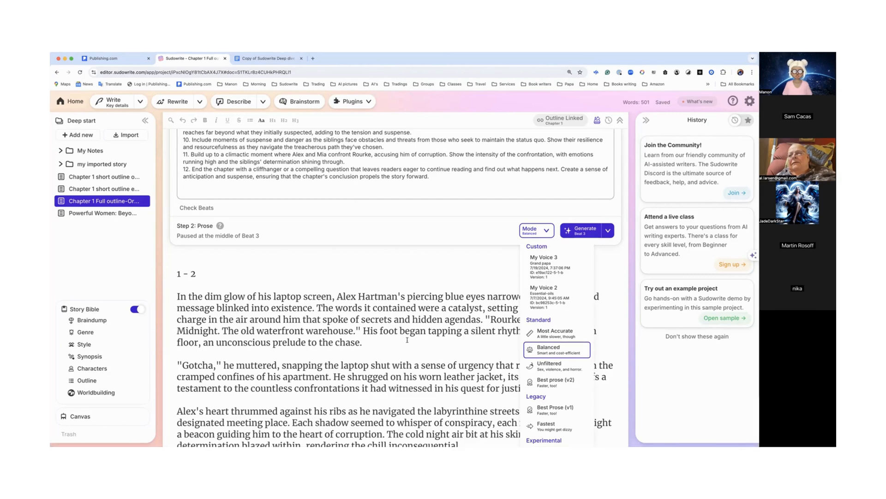
{"action": "left_click_drag", "start_coordinate": [183, 296], "coordinate": [333, 410]}
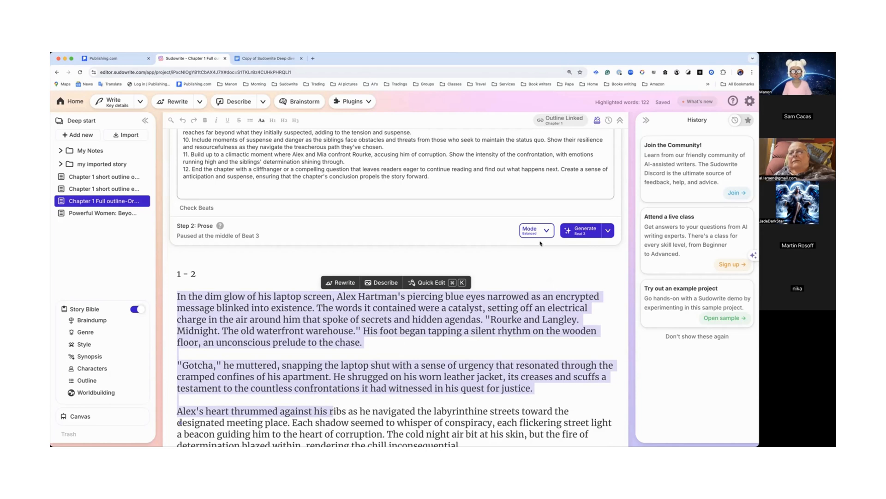
{"action": "left_click", "coordinate": [525, 272]}
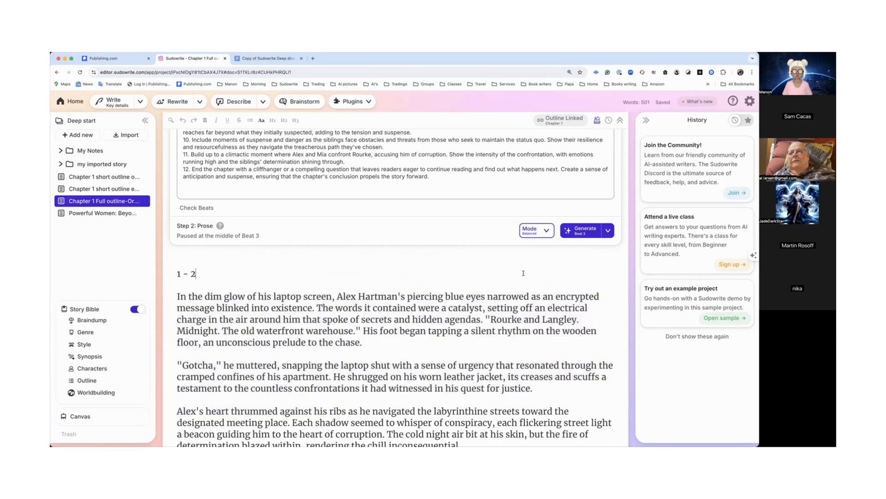
{"action": "scroll", "coordinate": [523, 277], "scroll_direction": "up", "scroll_amount": 1}
{"action": "scroll", "coordinate": [524, 277], "scroll_direction": "up", "scroll_amount": 5}
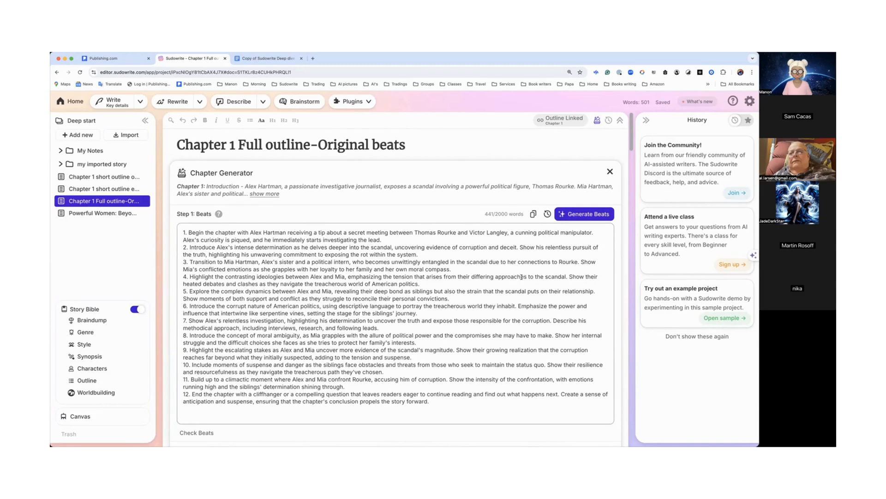
{"action": "left_click", "coordinate": [298, 102]}
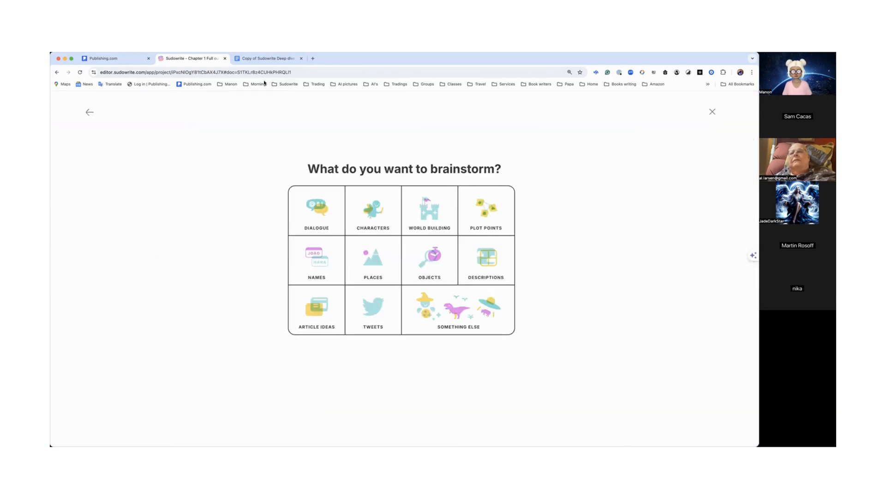
{"action": "left_click", "coordinate": [88, 112]}
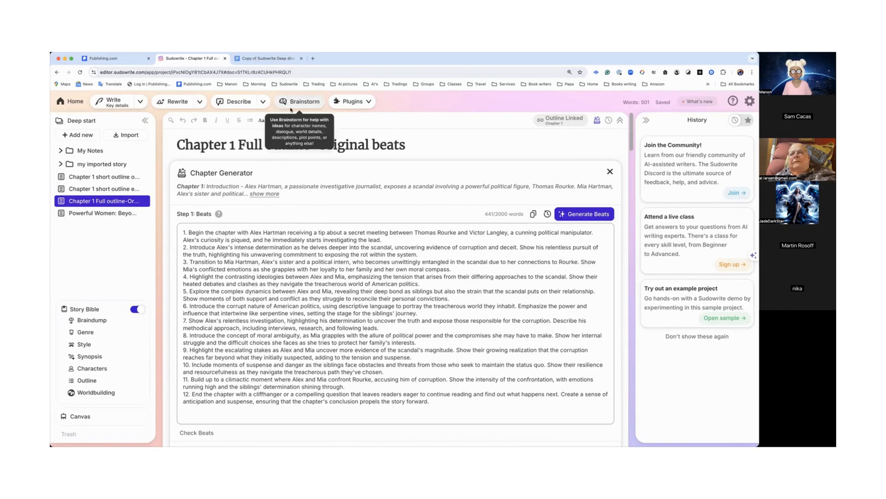
{"action": "left_click", "coordinate": [263, 103]}
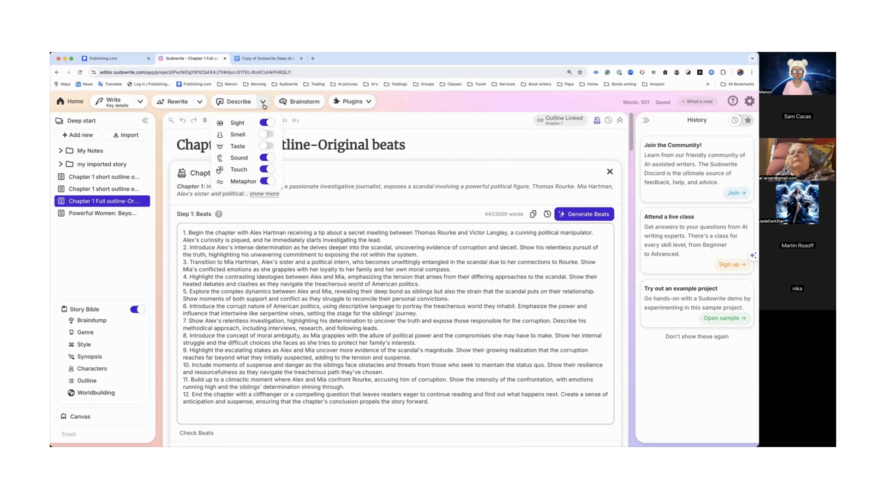
{"action": "left_click", "coordinate": [264, 107]}
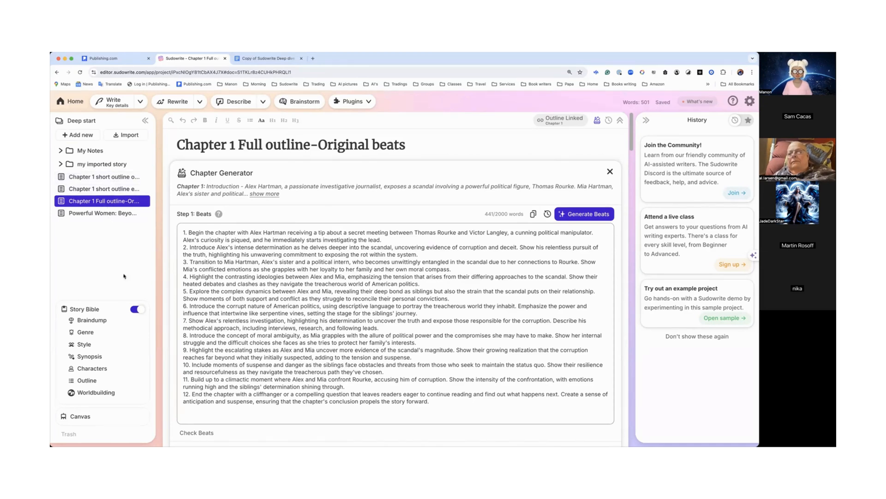
Step: Delete chapters 3 through 20 from the Story Bible outline, keeping only Act 1's Chapters 1 and 2
{"action": "left_click", "coordinate": [90, 381]}
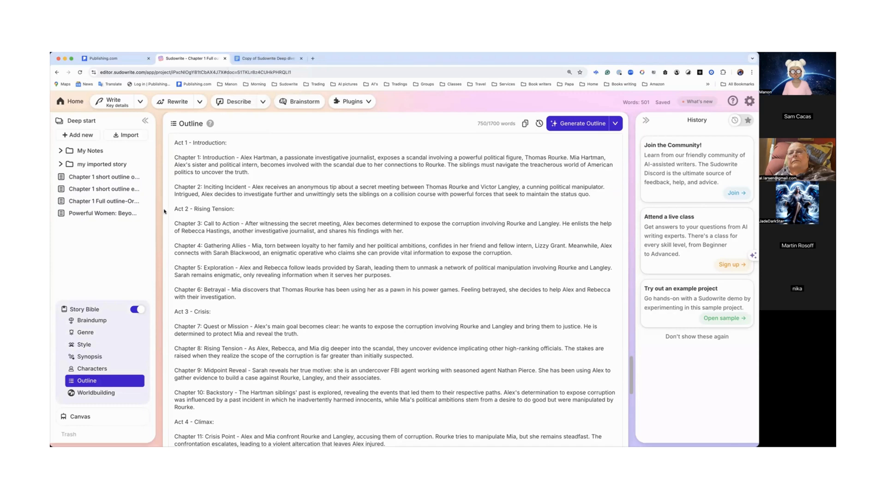
{"action": "left_click_drag", "start_coordinate": [176, 221], "coordinate": [613, 225]}
{"action": "scroll", "coordinate": [249, 314], "scroll_direction": "down", "scroll_amount": 1}
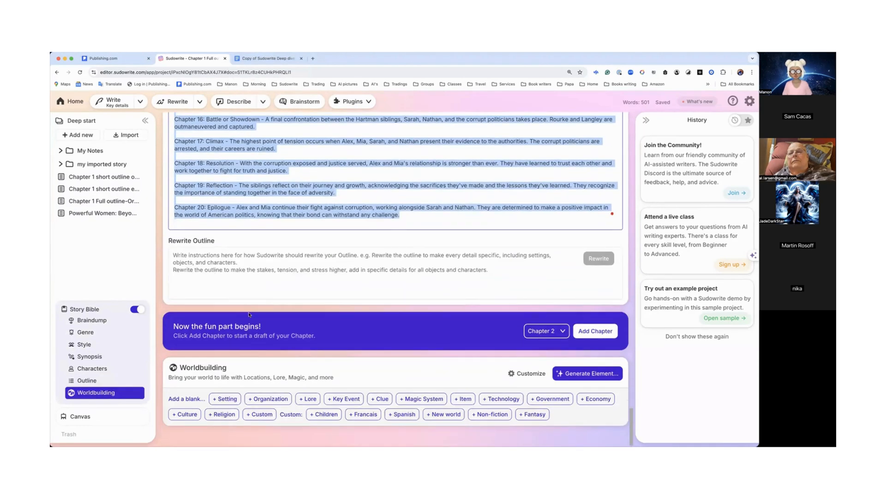
{"action": "left_click_drag", "start_coordinate": [407, 220], "coordinate": [412, 215]}
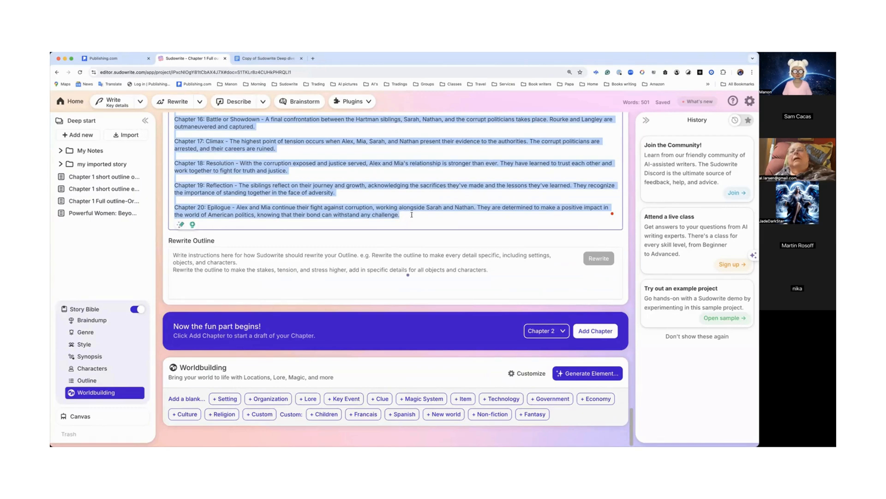
{"action": "key", "text": "BackSpace"}
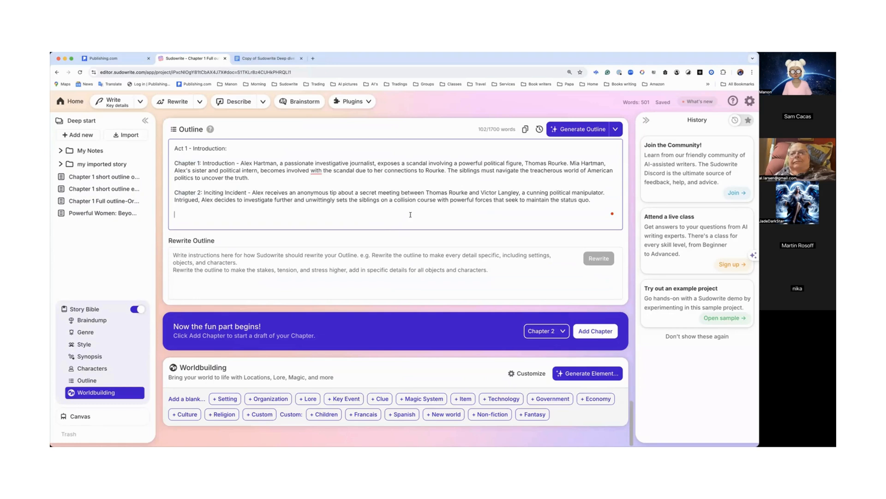
Step: Add Chapter 2 from the outline as a new chapter and generate its beats in the Chapter Generator
{"action": "left_click", "coordinate": [596, 332]}
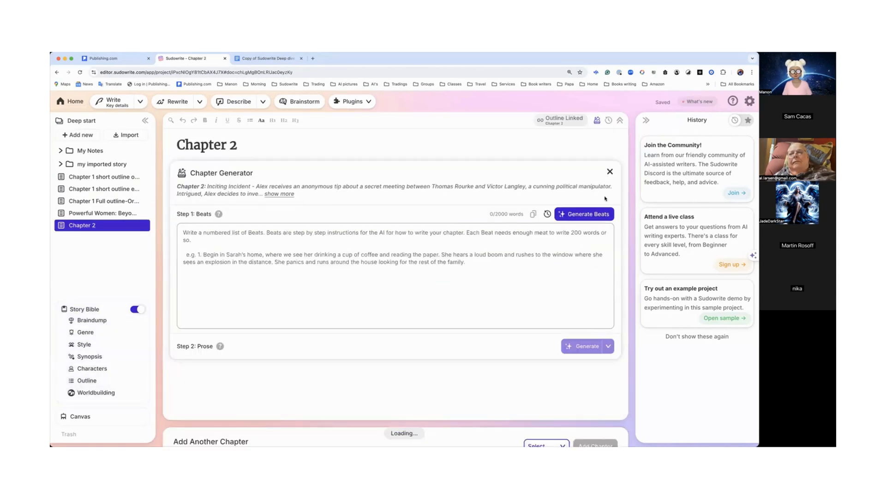
{"action": "left_click", "coordinate": [287, 194]}
{"action": "left_click", "coordinate": [572, 229]}
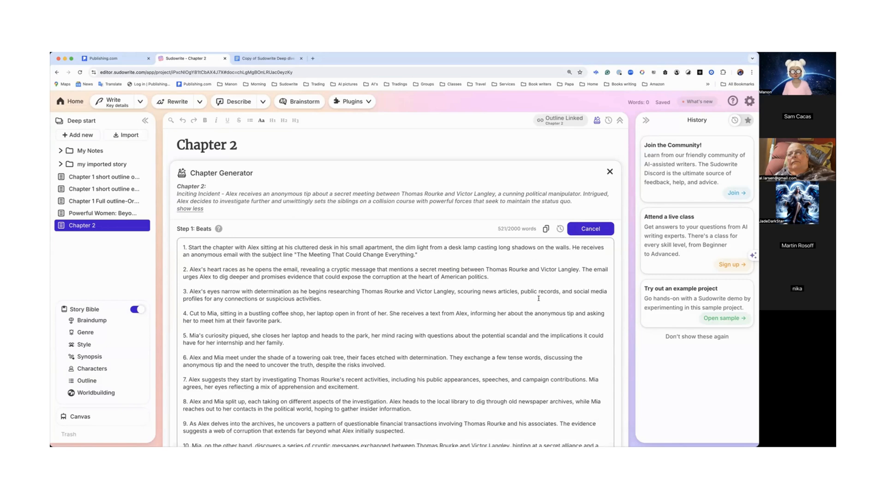
{"action": "scroll", "coordinate": [534, 302], "scroll_direction": "down", "scroll_amount": 3}
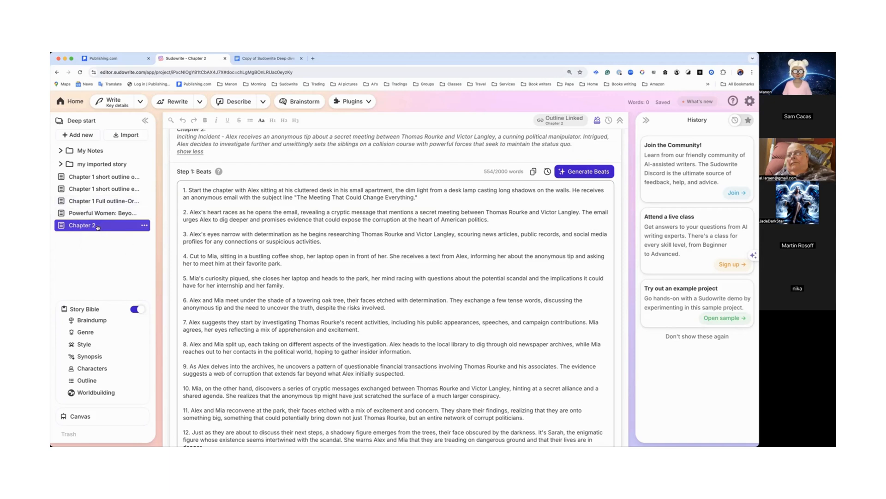
Step: Review the shortened Story Bible outline and the generated beats of Chapter 2
{"action": "left_click", "coordinate": [93, 380]}
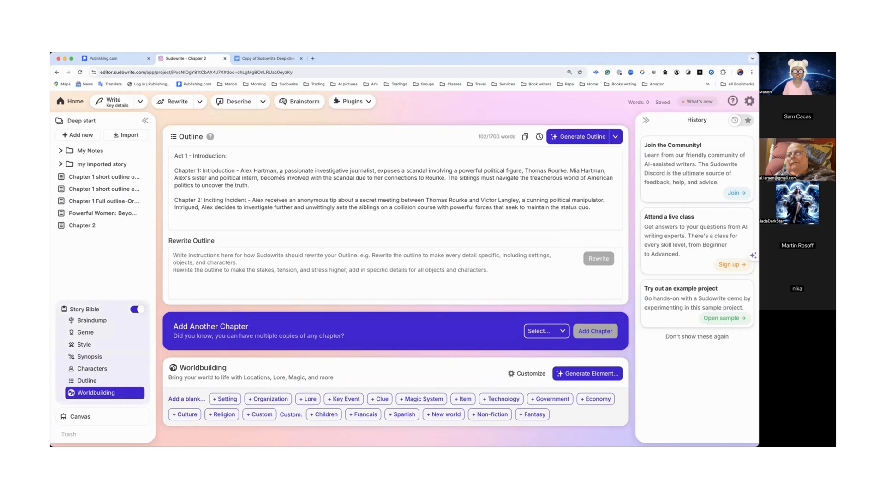
{"action": "left_click", "coordinate": [85, 226]}
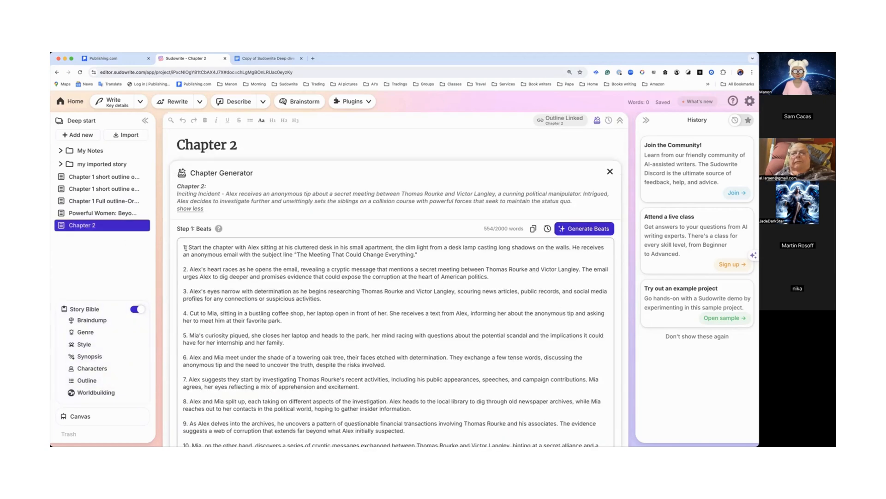
{"action": "left_click_drag", "start_coordinate": [188, 247], "coordinate": [262, 313]}
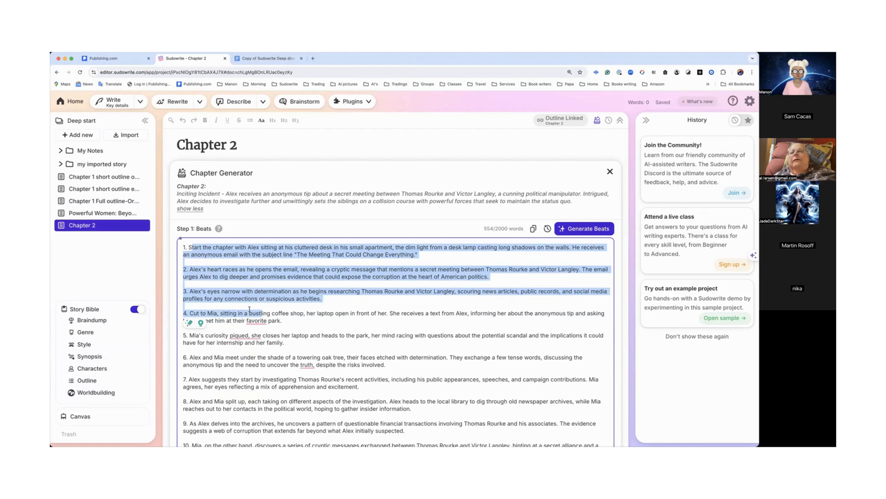
{"action": "left_click_drag", "start_coordinate": [250, 277], "coordinate": [249, 272]}
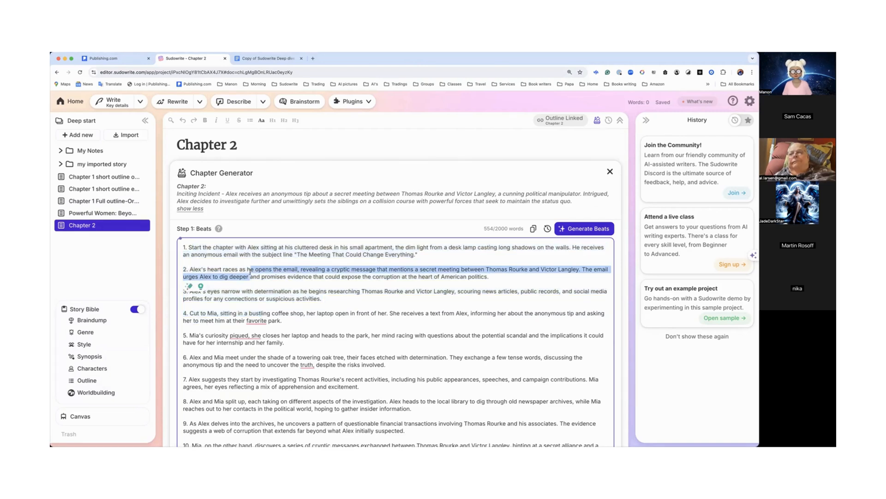
{"action": "left_click", "coordinate": [204, 248]}
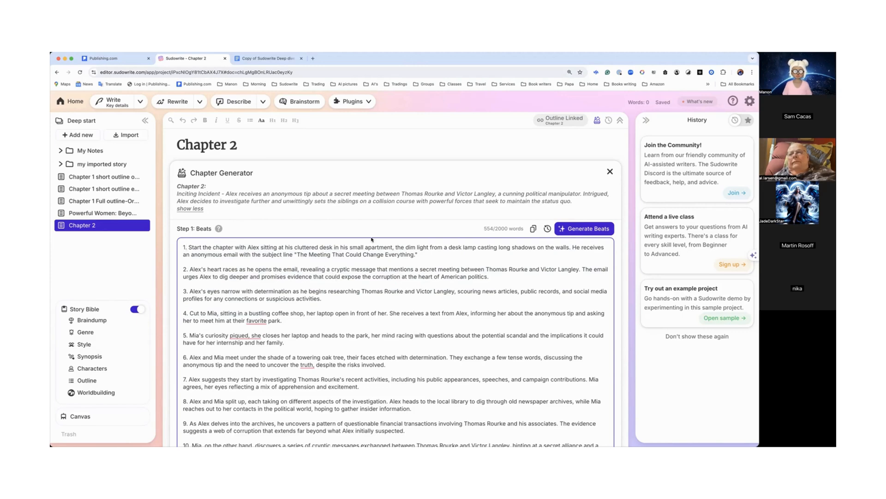
{"action": "scroll", "coordinate": [320, 277], "scroll_direction": "down", "scroll_amount": 3}
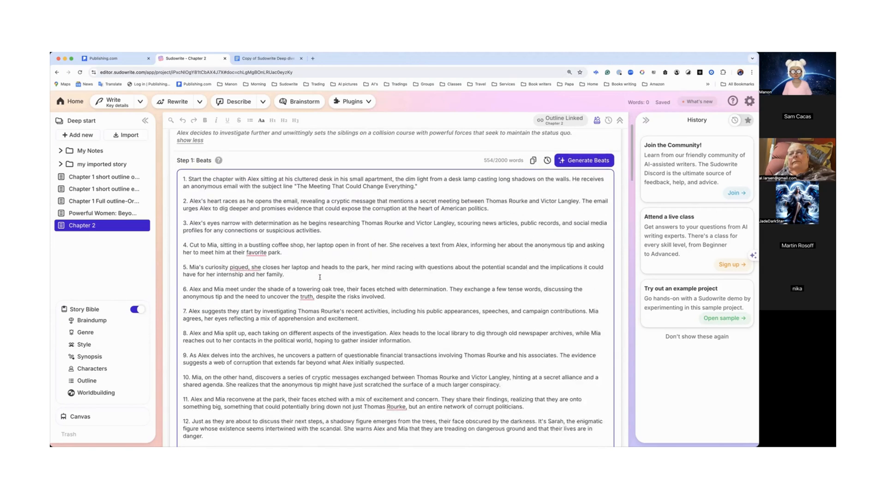
Step: Browse the 'Powerful Women' document, then the Chapter 1 full outline's beats and generated prose
{"action": "left_click", "coordinate": [116, 214]}
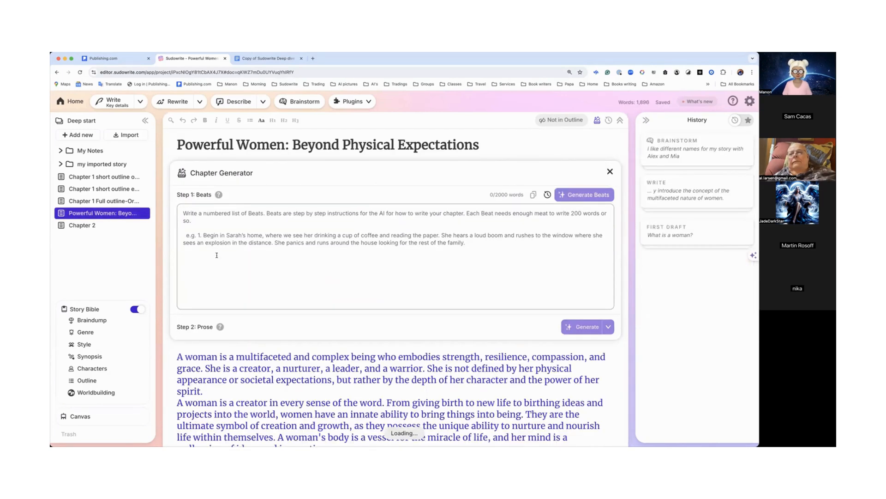
{"action": "scroll", "coordinate": [217, 254], "scroll_direction": "down", "scroll_amount": 1}
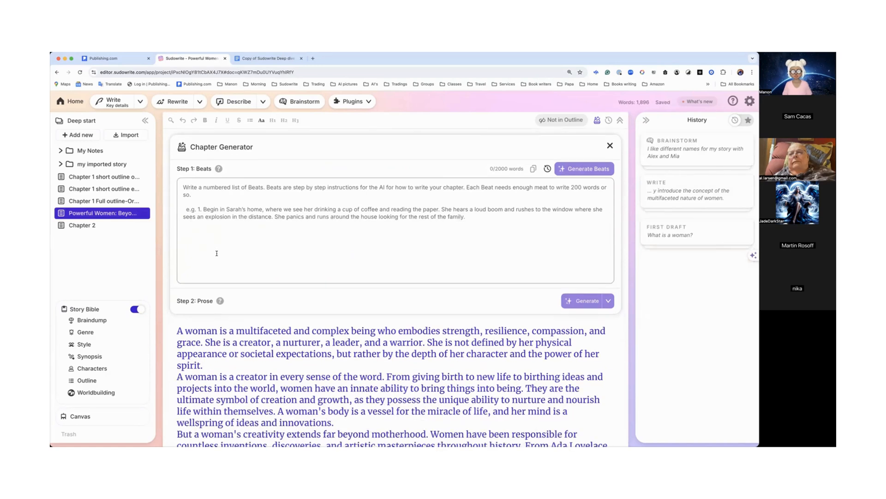
{"action": "left_click", "coordinate": [114, 202]}
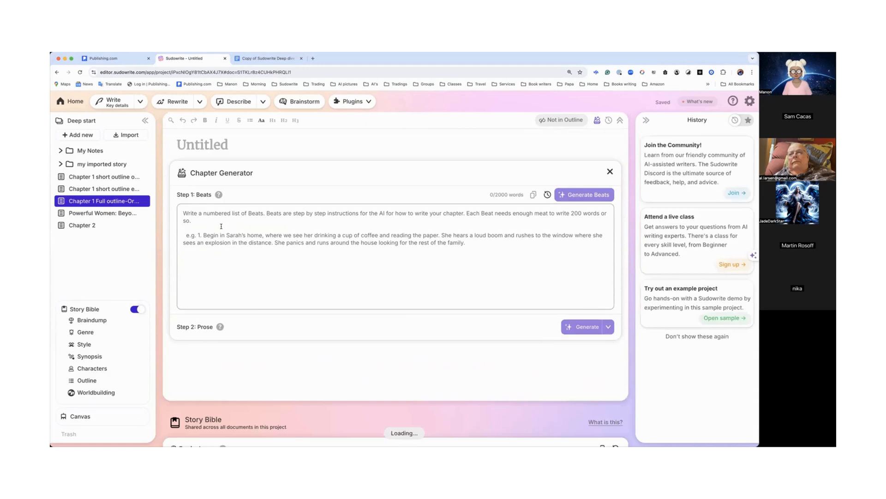
{"action": "scroll", "coordinate": [221, 226], "scroll_direction": "down", "scroll_amount": 5}
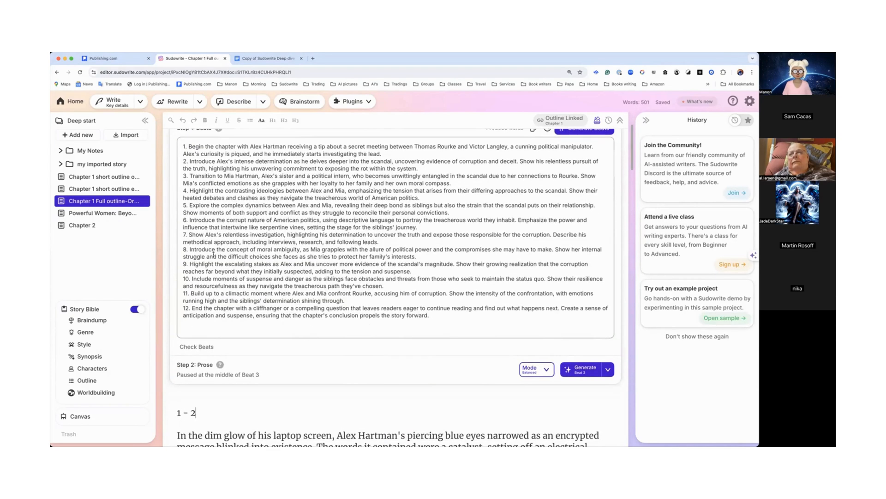
{"action": "scroll", "coordinate": [212, 254], "scroll_direction": "down", "scroll_amount": 1}
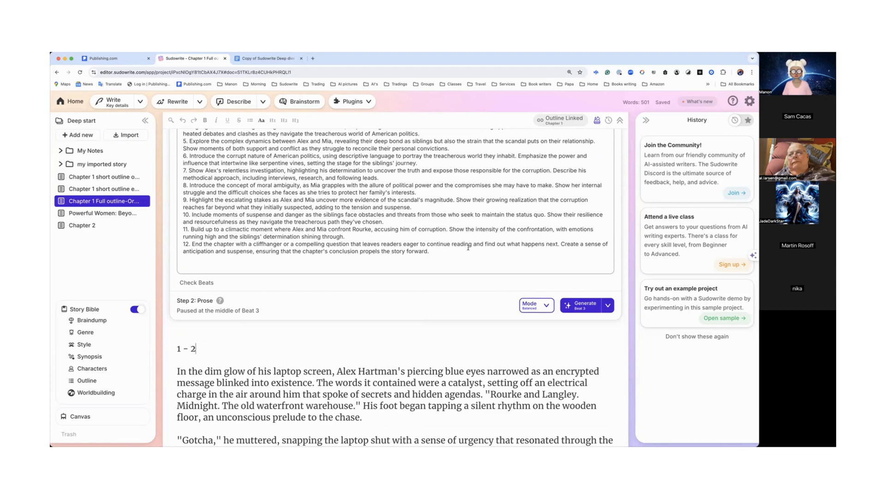
{"action": "scroll", "coordinate": [315, 255], "scroll_direction": "down", "scroll_amount": 5}
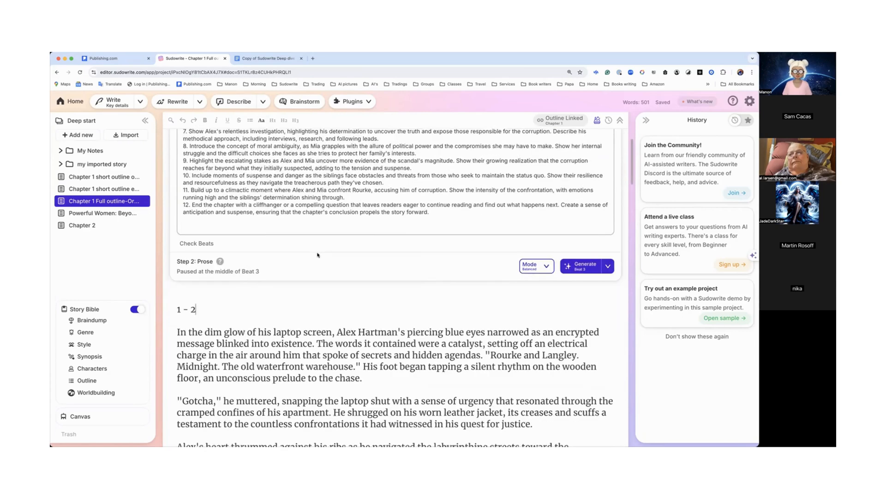
{"action": "scroll", "coordinate": [317, 253], "scroll_direction": "down", "scroll_amount": 15}
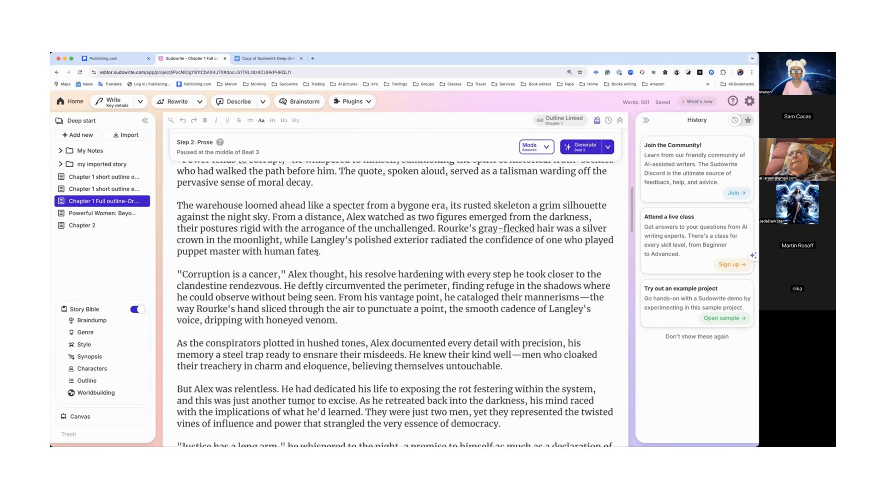
{"action": "scroll", "coordinate": [317, 255], "scroll_direction": "up", "scroll_amount": 20}
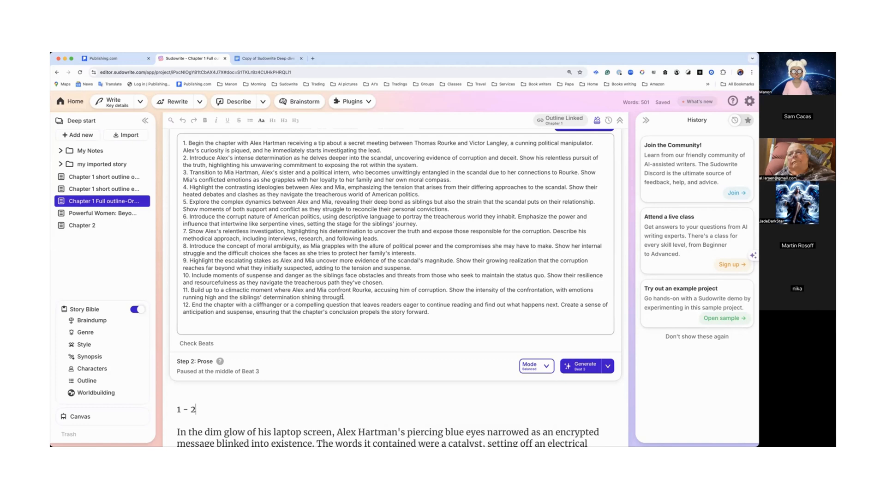
{"action": "left_click_drag", "start_coordinate": [316, 289], "coordinate": [345, 297]}
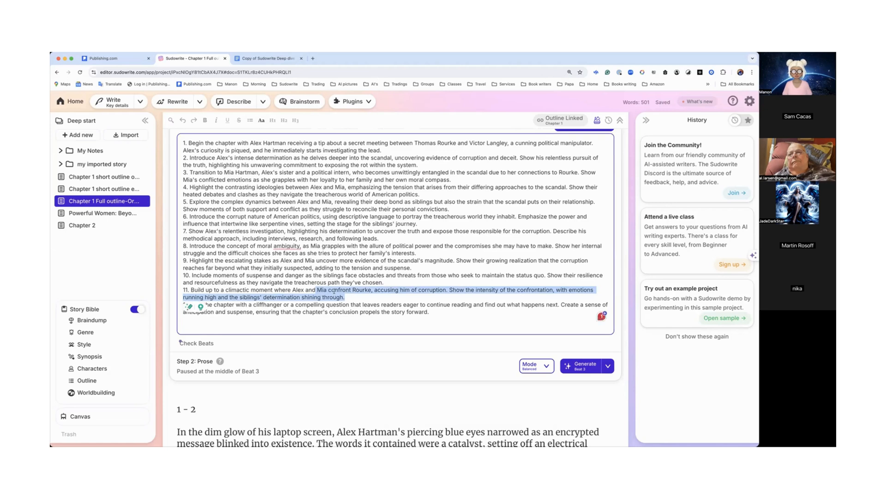
{"action": "left_click_drag", "start_coordinate": [248, 306], "coordinate": [335, 314]}
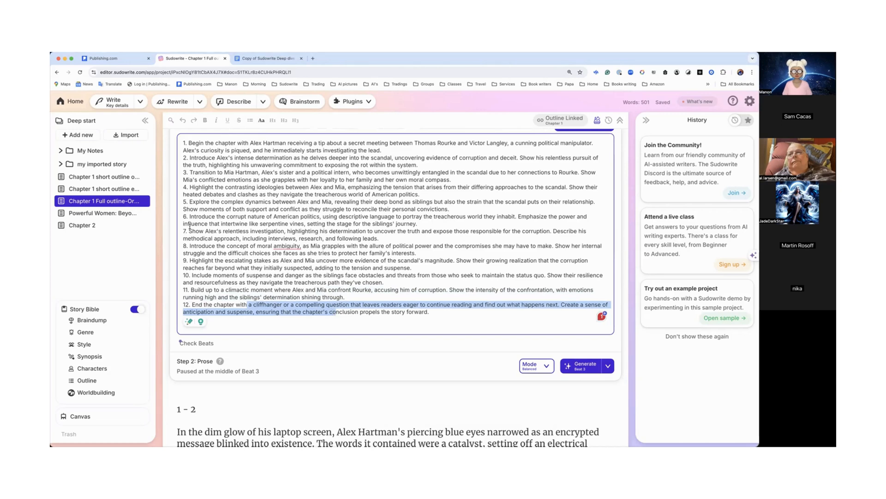
Step: Examine Chapter 2's opening beats, then browse the 'Clockwork steampunk' document in the 'my imported story' folder
{"action": "left_click", "coordinate": [90, 227]}
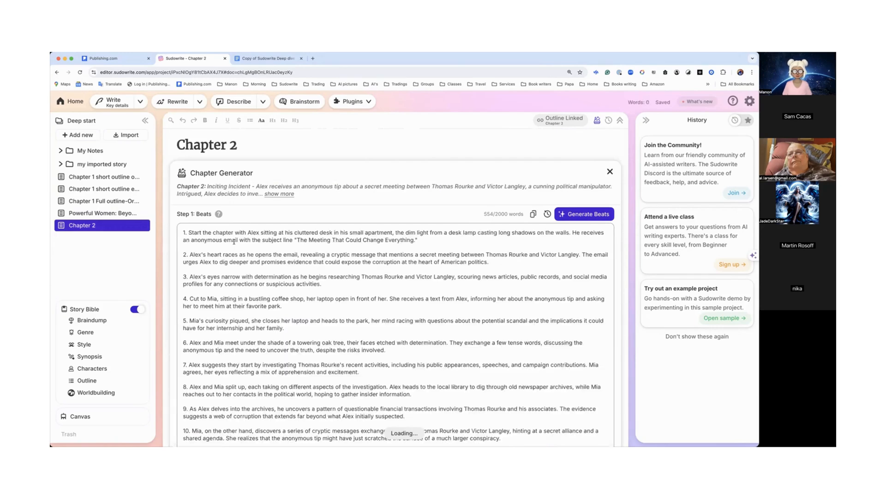
{"action": "left_click_drag", "start_coordinate": [188, 232], "coordinate": [346, 260]}
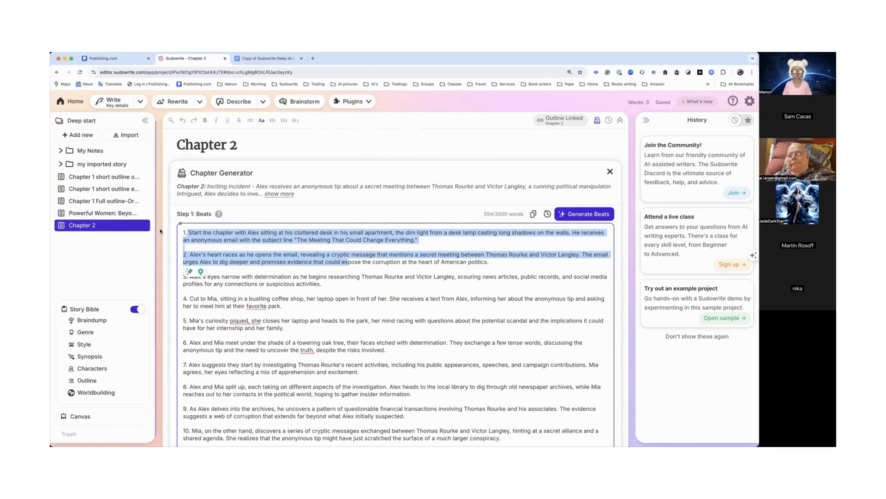
{"action": "double_click", "coordinate": [202, 234]}
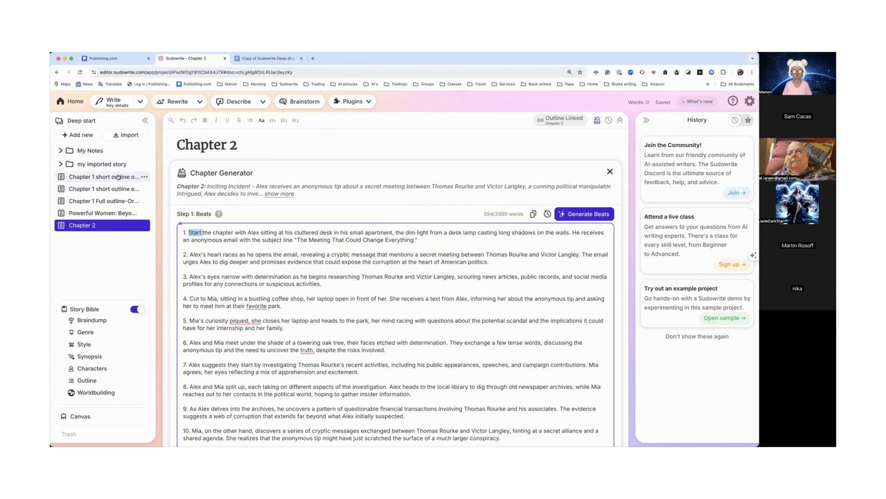
{"action": "left_click", "coordinate": [61, 164]}
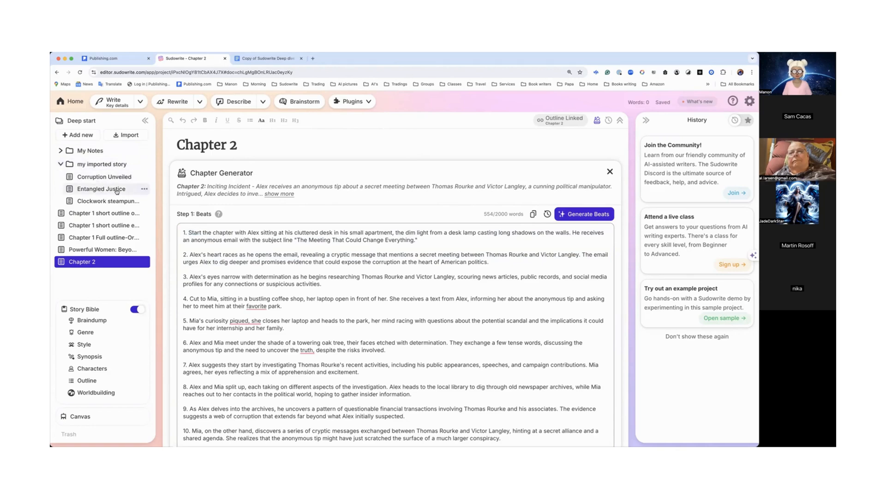
{"action": "left_click", "coordinate": [105, 202]}
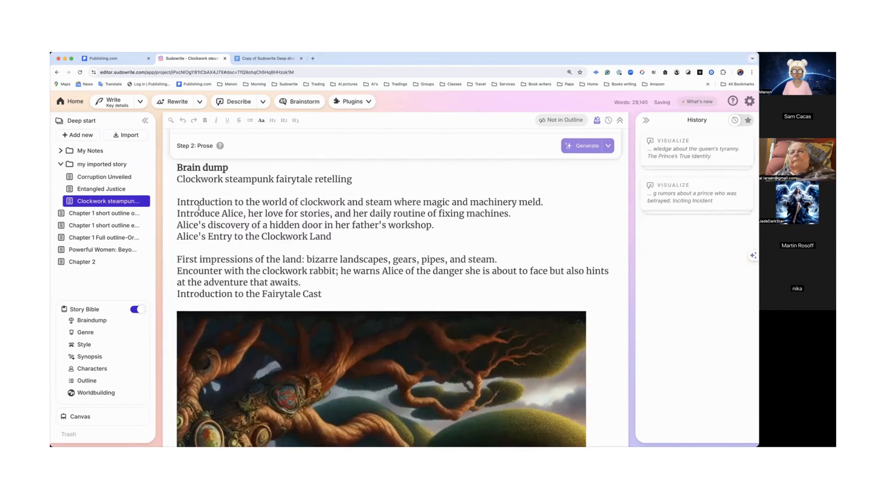
{"action": "scroll", "coordinate": [199, 208], "scroll_direction": "down", "scroll_amount": 3}
{"action": "scroll", "coordinate": [199, 208], "scroll_direction": "down", "scroll_amount": 20}
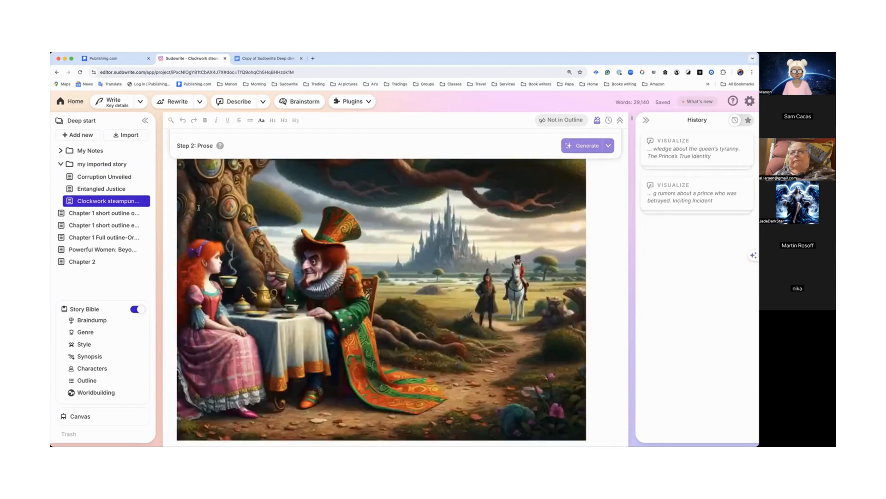
{"action": "scroll", "coordinate": [199, 208], "scroll_direction": "down", "scroll_amount": 10}
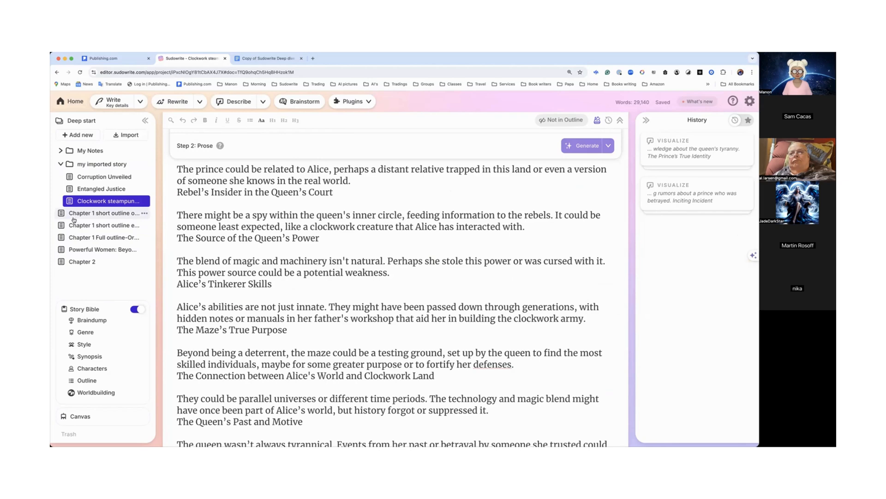
Step: Scroll through Chapter 2's full beat list and its prose generation settings
{"action": "left_click", "coordinate": [82, 263]}
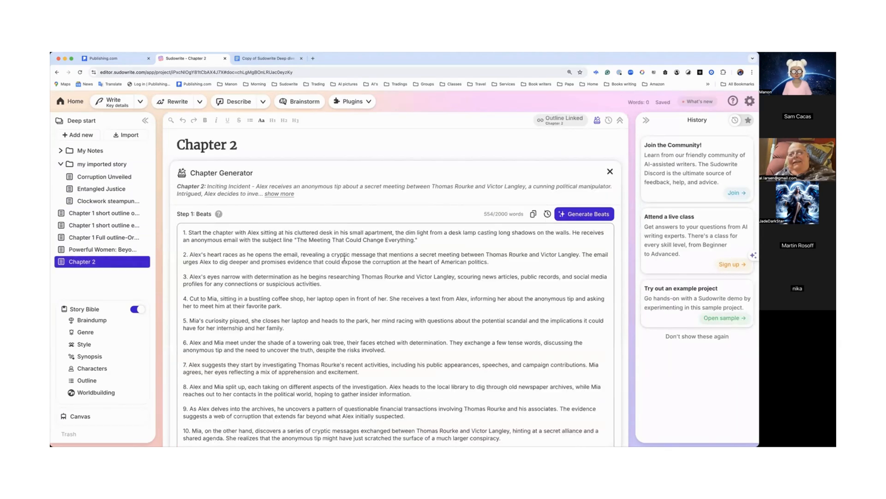
{"action": "scroll", "coordinate": [345, 258], "scroll_direction": "down", "scroll_amount": 5}
{"action": "scroll", "coordinate": [345, 258], "scroll_direction": "down", "scroll_amount": 4}
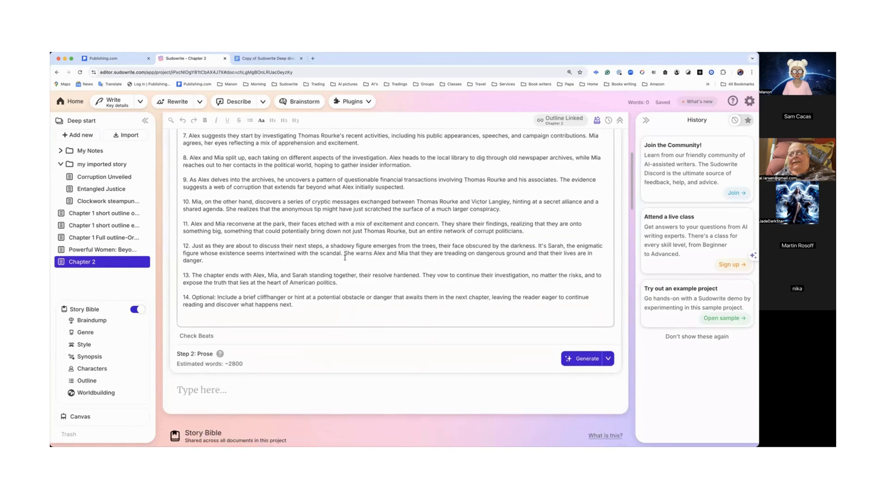
{"action": "scroll", "coordinate": [341, 269], "scroll_direction": "up", "scroll_amount": 6}
{"action": "scroll", "coordinate": [341, 269], "scroll_direction": "down", "scroll_amount": 7}
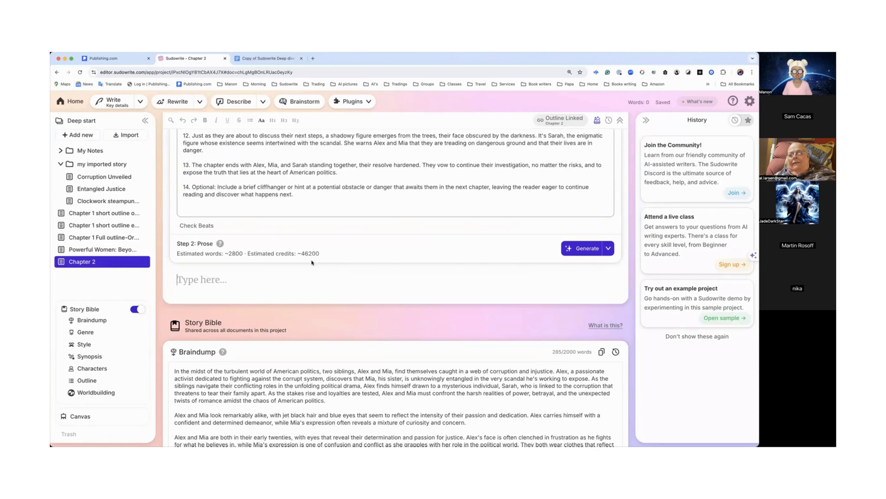
Step: In the Chapter 1 full outline document, generate prose continuing from Beat 11
{"action": "left_click", "coordinate": [113, 238]}
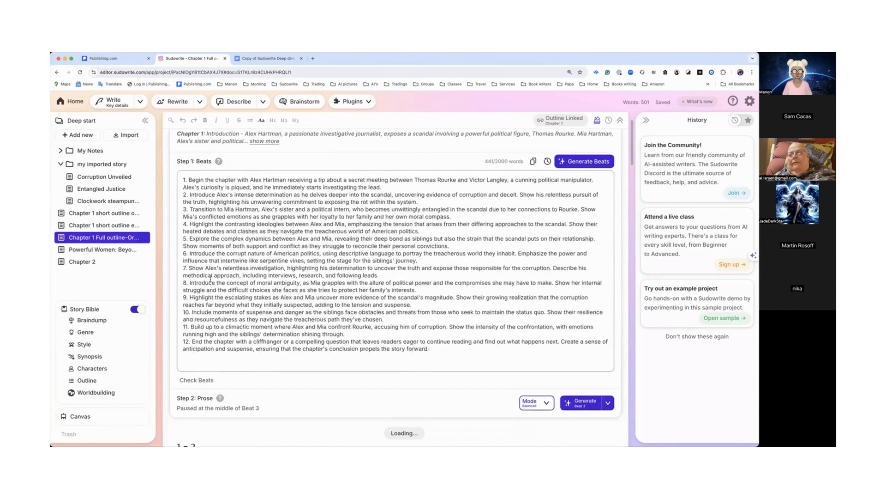
{"action": "scroll", "coordinate": [211, 279], "scroll_direction": "down", "scroll_amount": 10}
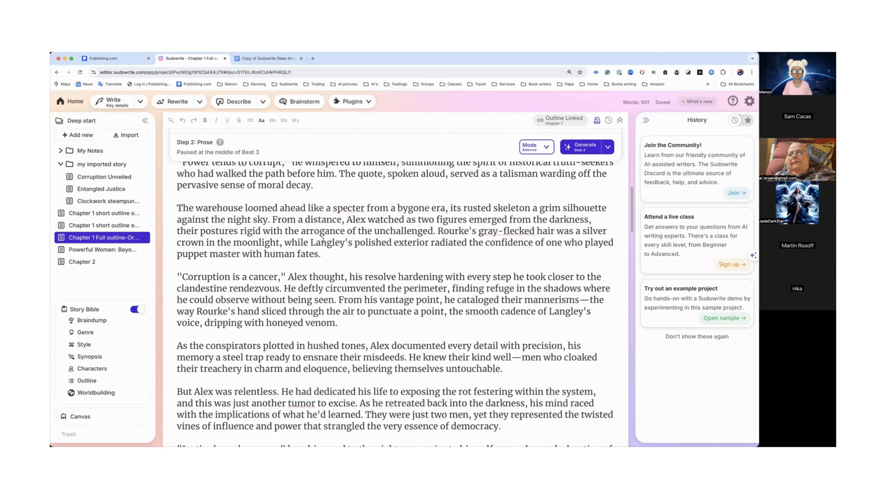
{"action": "left_click", "coordinate": [608, 148]}
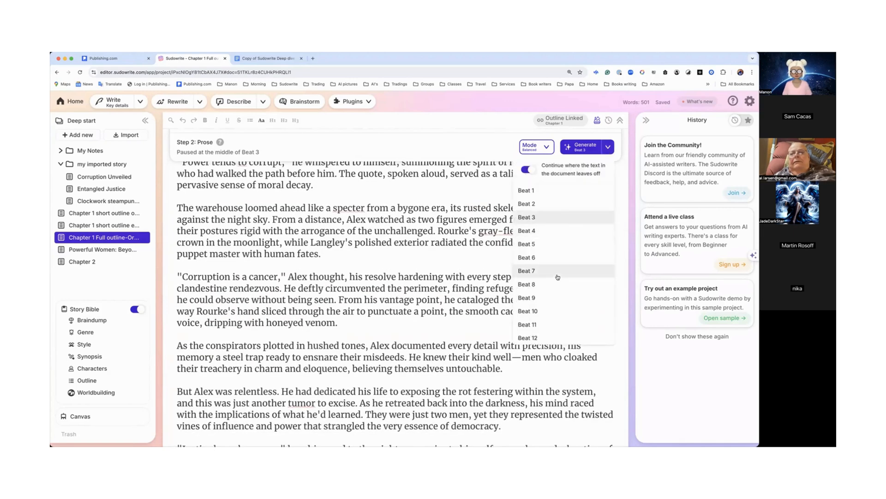
{"action": "left_click", "coordinate": [534, 325]}
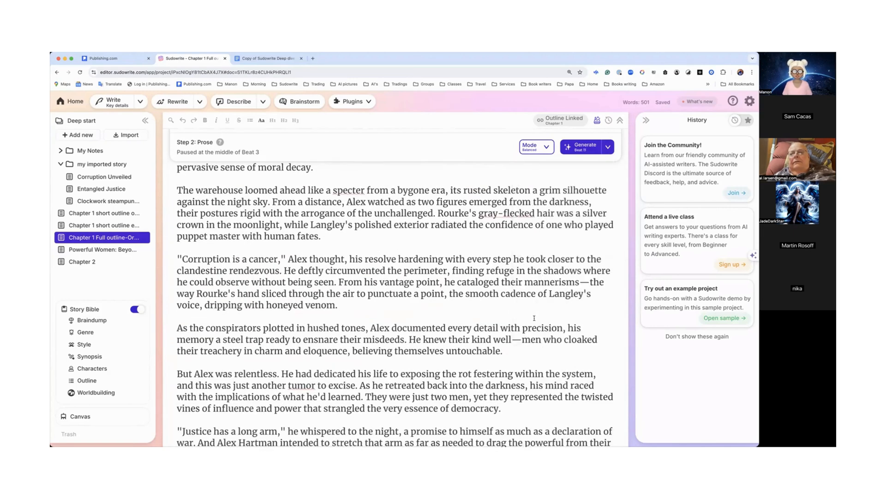
{"action": "left_click", "coordinate": [582, 147]}
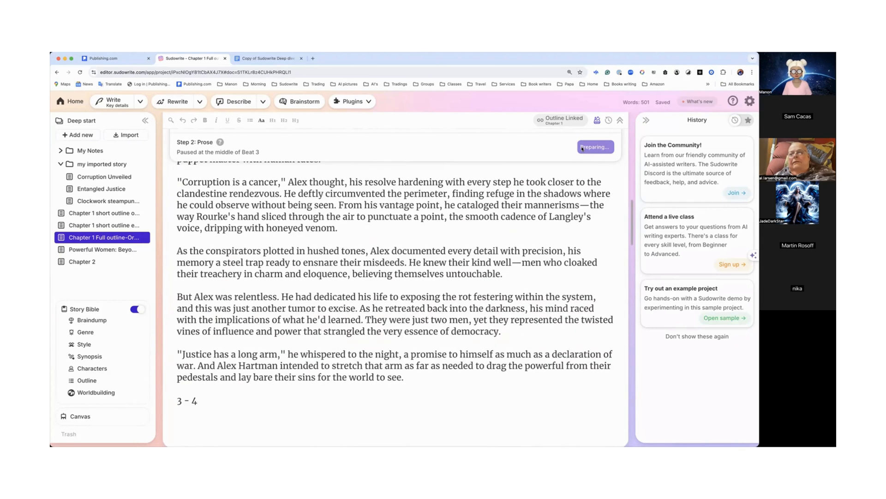
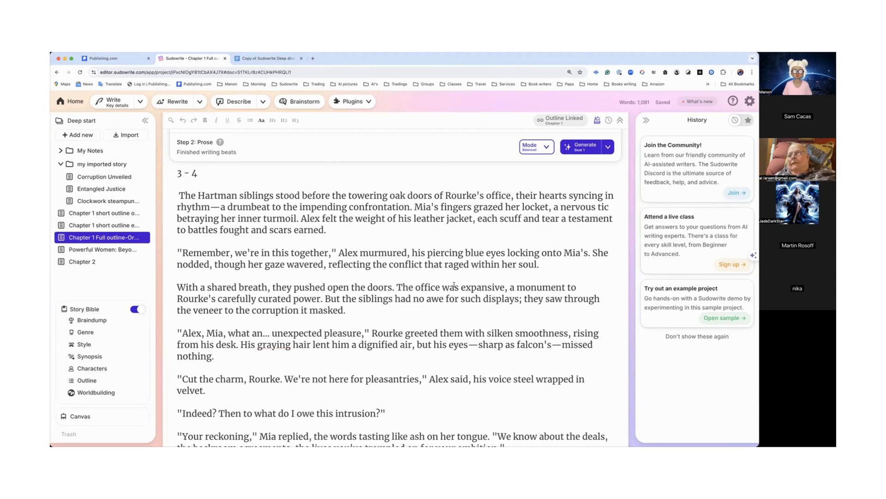
Step: Scroll through the generated prose in the Chapter 1 full outline document
{"action": "scroll", "coordinate": [454, 285], "scroll_direction": "down", "scroll_amount": 20}
{"action": "scroll", "coordinate": [455, 285], "scroll_direction": "up", "scroll_amount": 2}
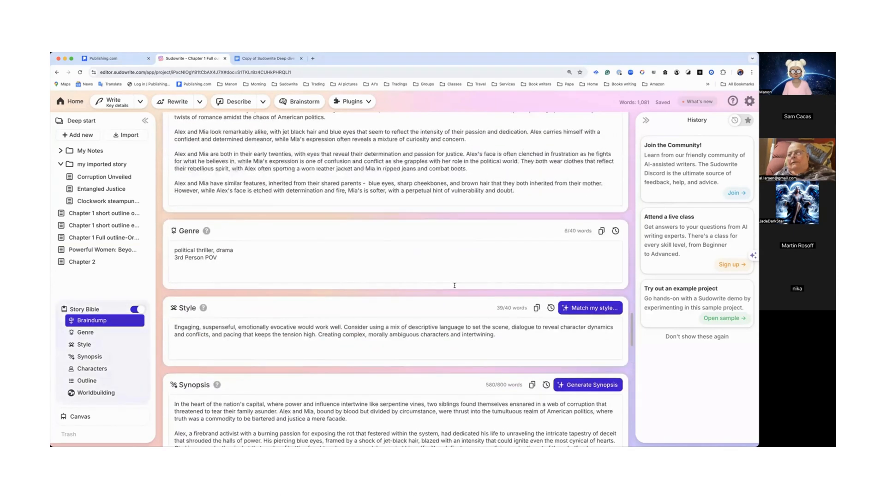
{"action": "scroll", "coordinate": [455, 285], "scroll_direction": "up", "scroll_amount": 15}
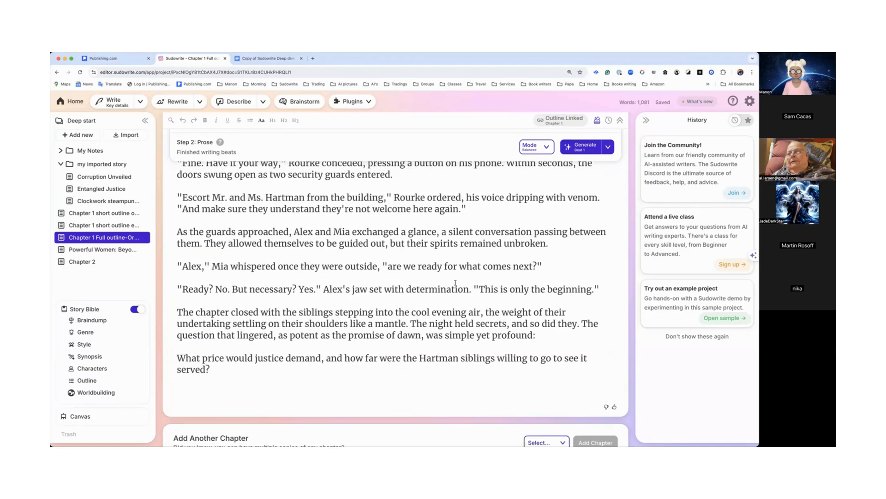
{"action": "scroll", "coordinate": [409, 285], "scroll_direction": "up", "scroll_amount": 5}
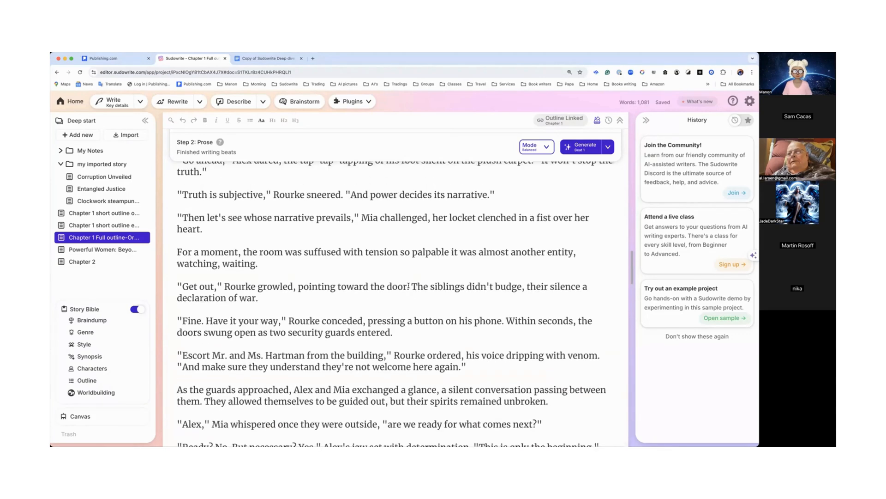
{"action": "scroll", "coordinate": [409, 285], "scroll_direction": "up", "scroll_amount": 10}
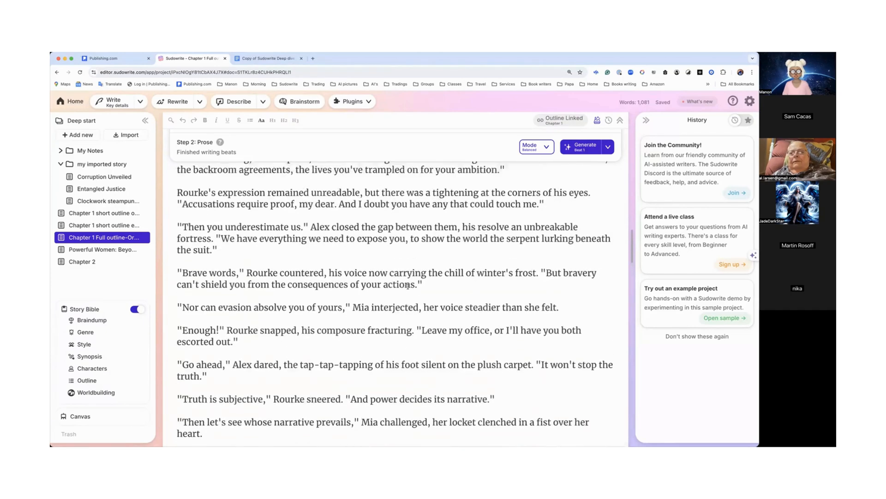
{"action": "scroll", "coordinate": [409, 286], "scroll_direction": "up", "scroll_amount": 9}
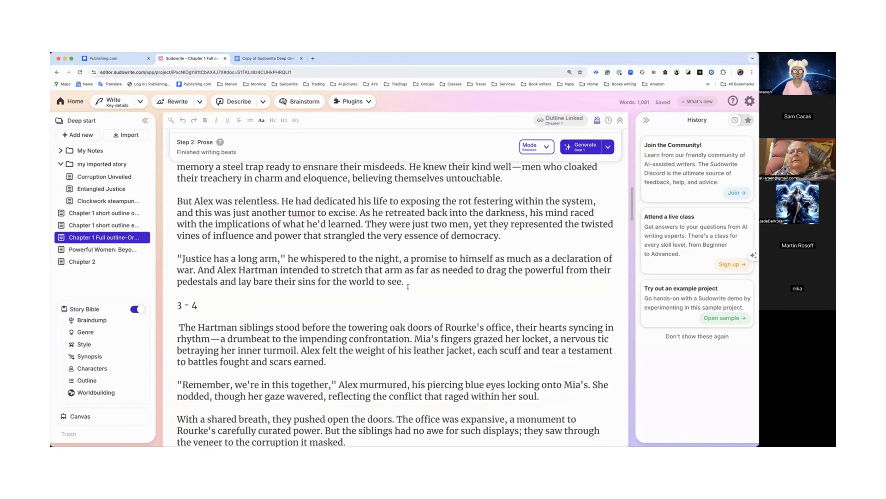
{"action": "scroll", "coordinate": [408, 285], "scroll_direction": "down", "scroll_amount": 5}
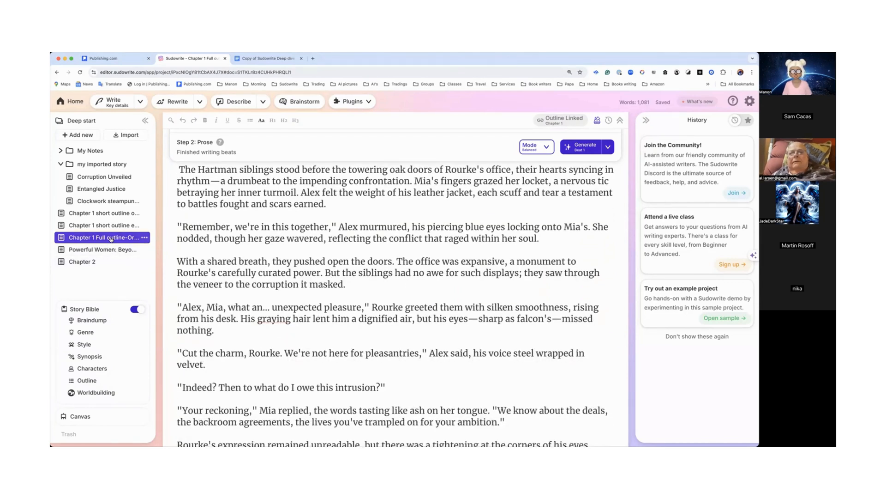
Step: Open the Chapter 2 document and generate prose from its beat list
{"action": "left_click", "coordinate": [85, 266]}
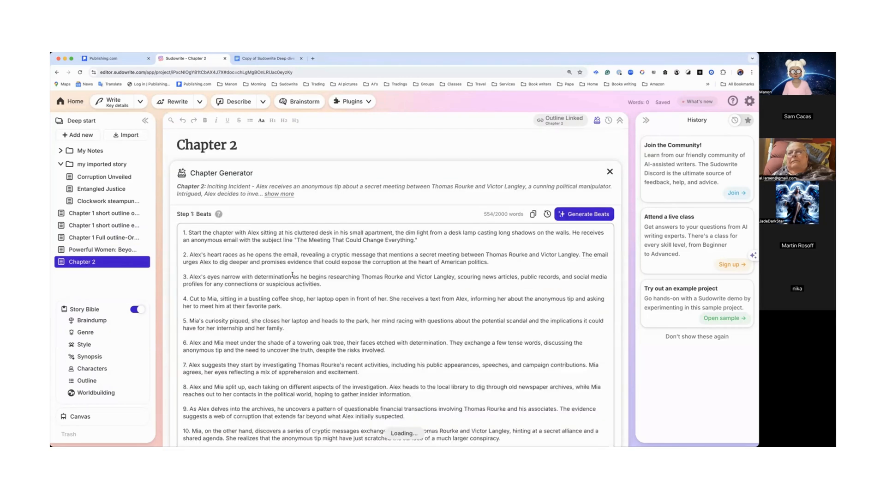
{"action": "scroll", "coordinate": [292, 275], "scroll_direction": "down", "scroll_amount": 5}
{"action": "scroll", "coordinate": [293, 274], "scroll_direction": "down", "scroll_amount": 4}
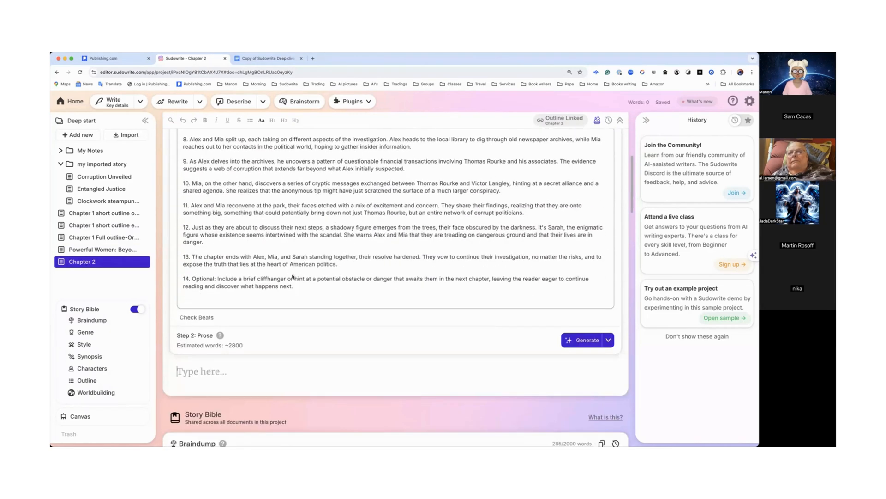
{"action": "left_click", "coordinate": [585, 234]}
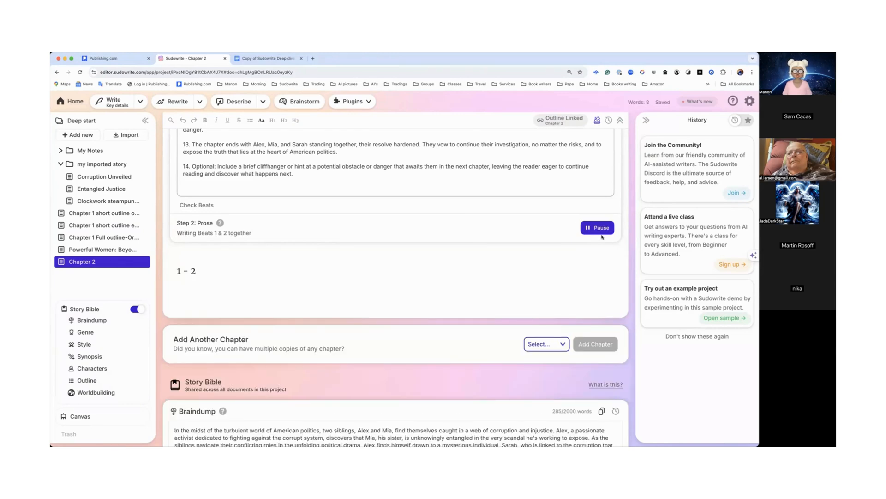
{"action": "scroll", "coordinate": [593, 240], "scroll_direction": "up", "scroll_amount": 3}
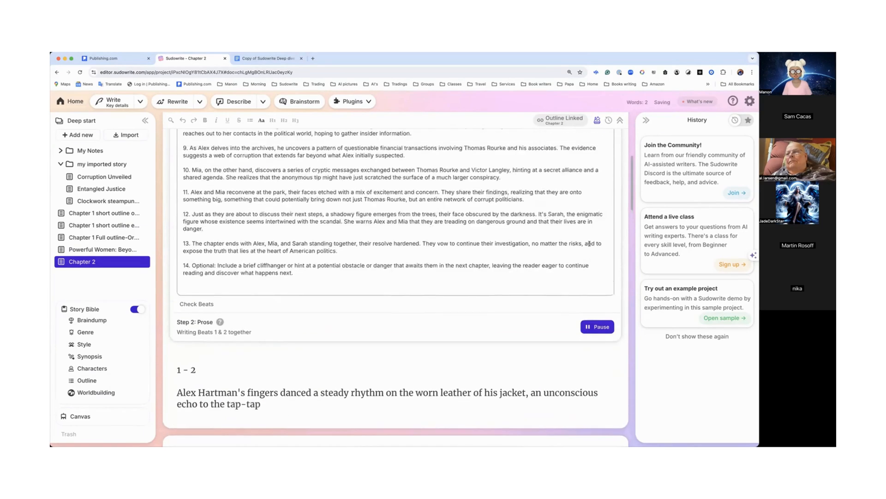
{"action": "scroll", "coordinate": [589, 244], "scroll_direction": "down", "scroll_amount": 5}
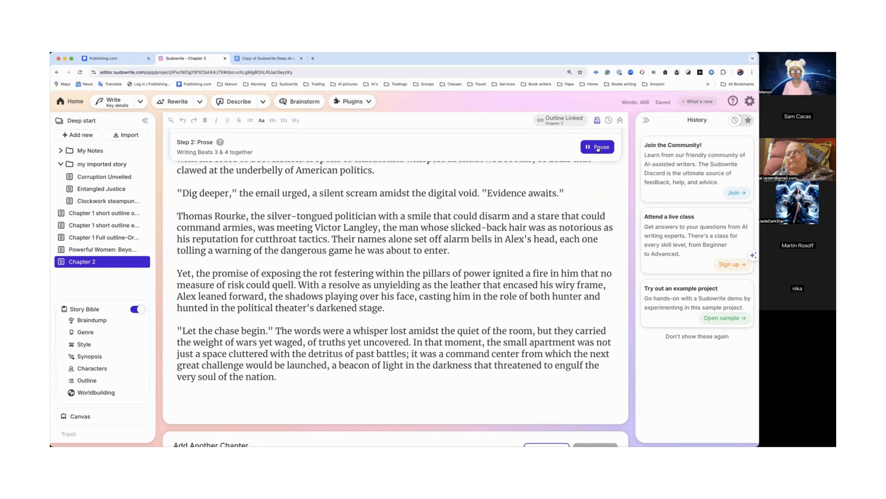
Step: Pause Chapter 2's prose generation and scroll through the text written so far
{"action": "left_click", "coordinate": [597, 147]}
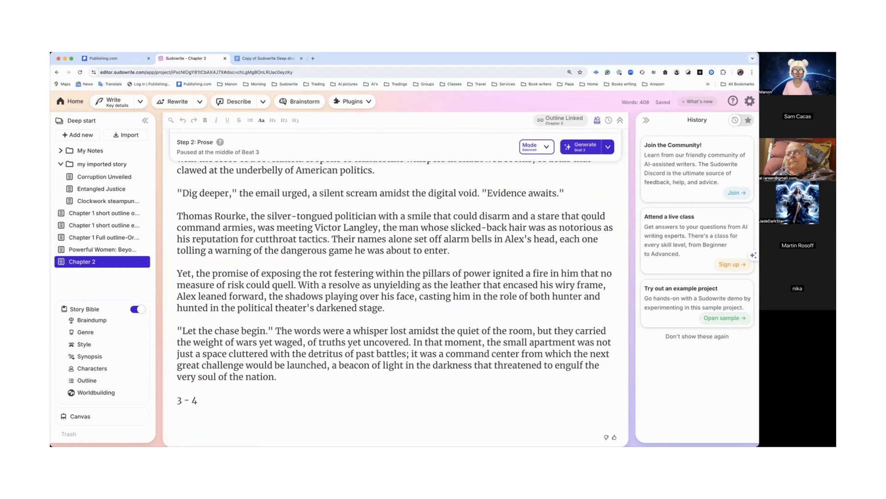
{"action": "scroll", "coordinate": [532, 250], "scroll_direction": "up", "scroll_amount": 10}
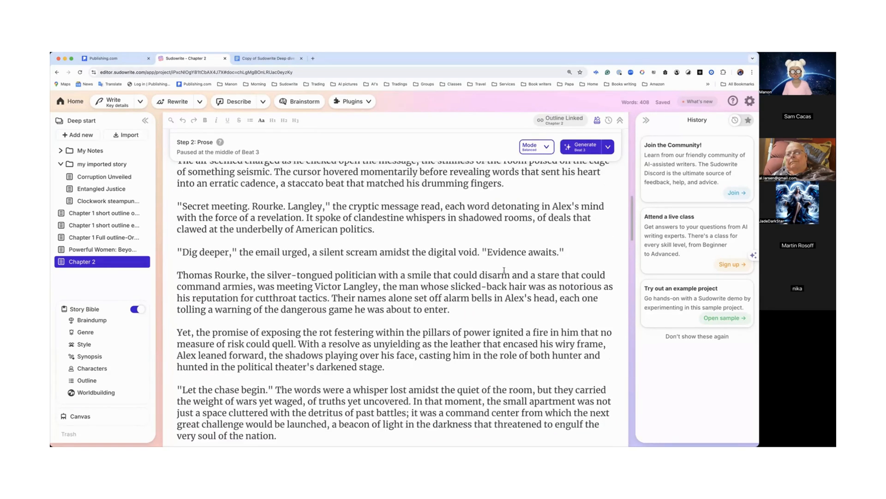
{"action": "scroll", "coordinate": [504, 270], "scroll_direction": "up", "scroll_amount": 3}
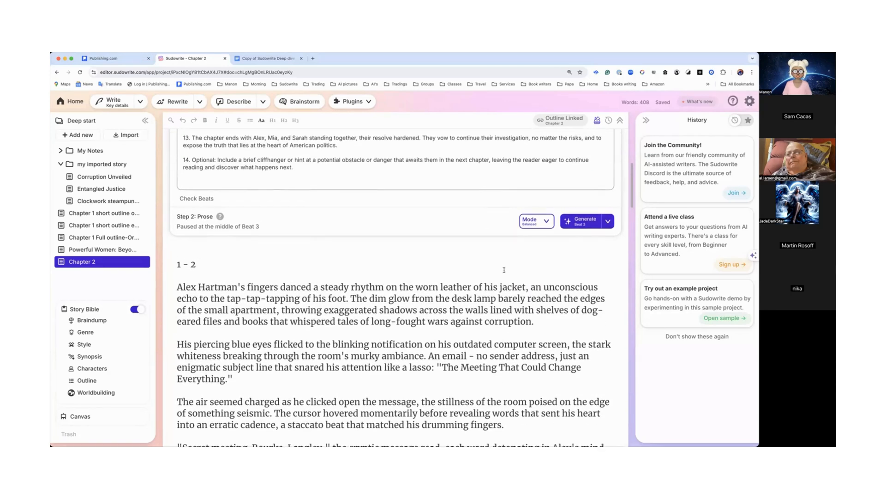
{"action": "scroll", "coordinate": [415, 259], "scroll_direction": "down", "scroll_amount": 5}
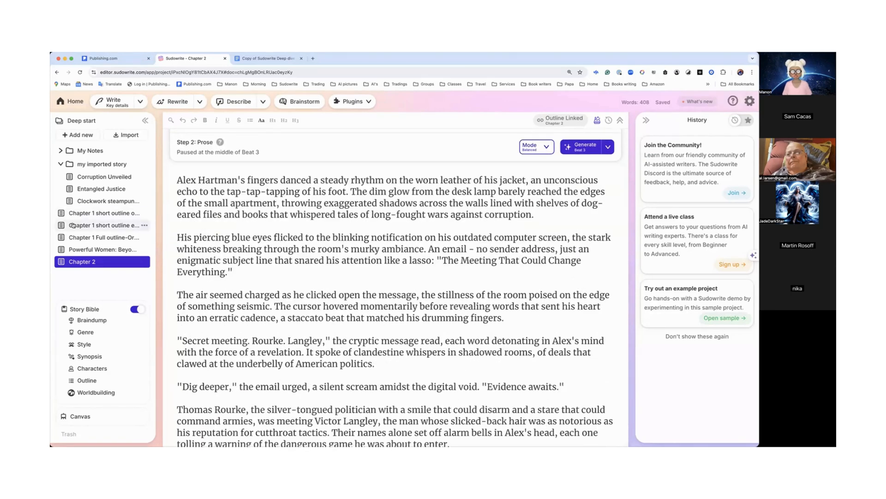
Step: Open the Chapter 1 full outline document and select its prose from the '3 - 4' section to the chapter's end
{"action": "left_click", "coordinate": [89, 239]}
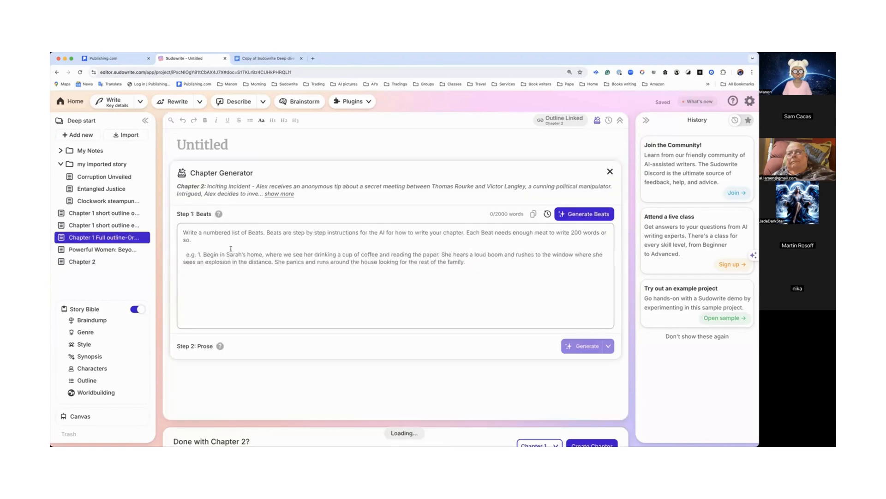
{"action": "scroll", "coordinate": [231, 249], "scroll_direction": "down", "scroll_amount": 10}
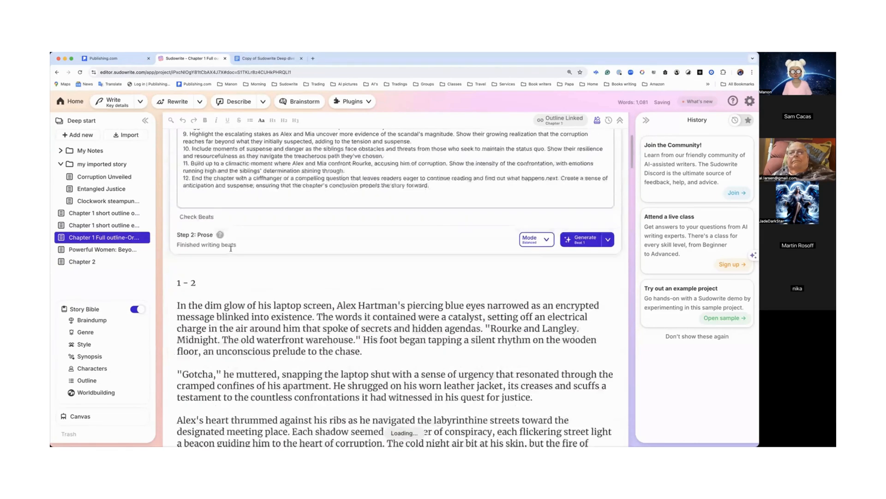
{"action": "scroll", "coordinate": [232, 248], "scroll_direction": "down", "scroll_amount": 3}
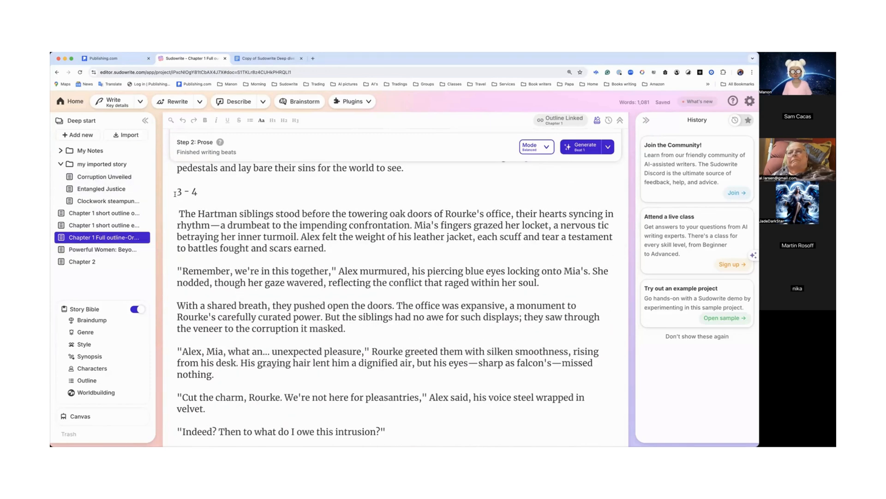
{"action": "left_click_drag", "start_coordinate": [175, 212], "coordinate": [239, 290]}
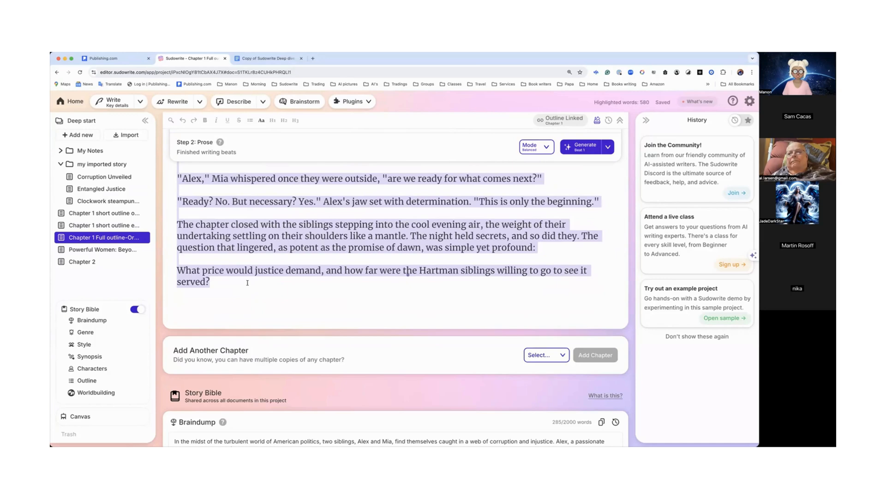
Step: Create a new blank document, dismiss its Chapter Generator, and paste the copied Chapter 1 prose
{"action": "left_click", "coordinate": [80, 136]}
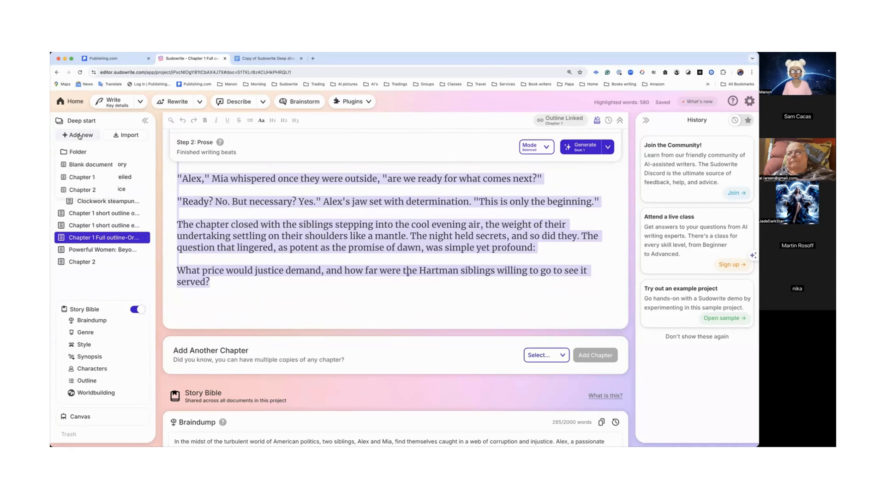
{"action": "left_click", "coordinate": [94, 164]}
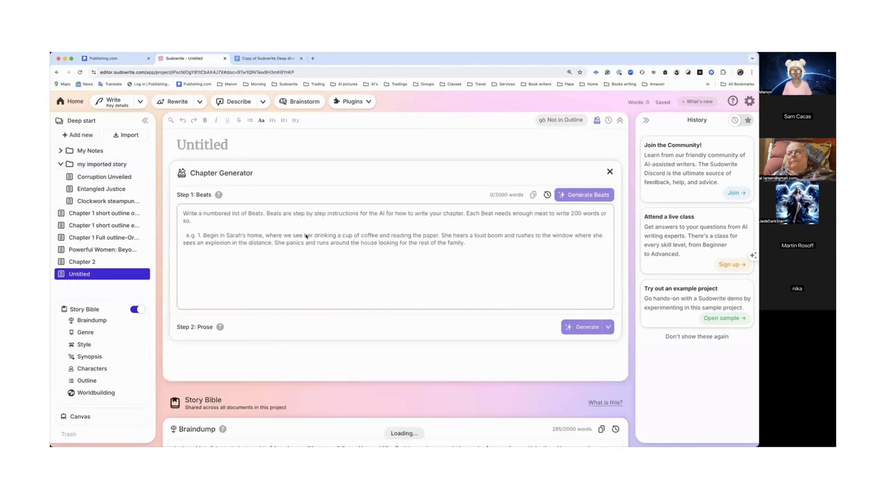
{"action": "left_click", "coordinate": [610, 171]}
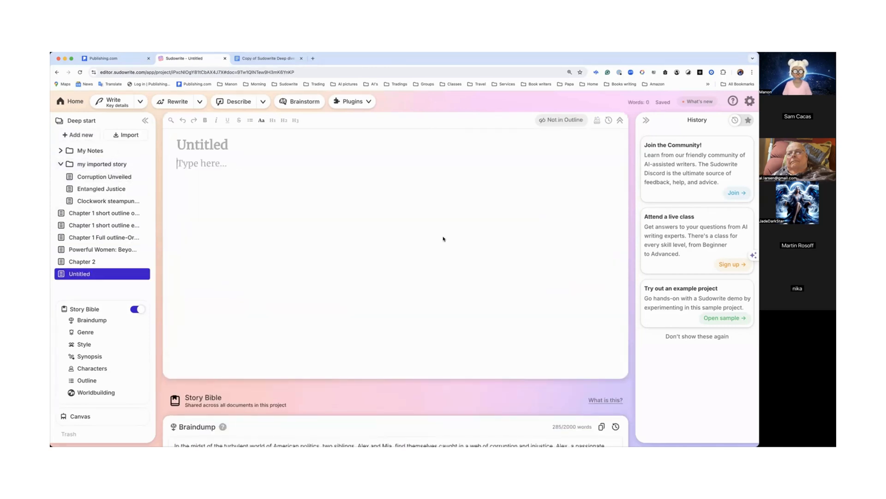
{"action": "key", "text": "super+v"}
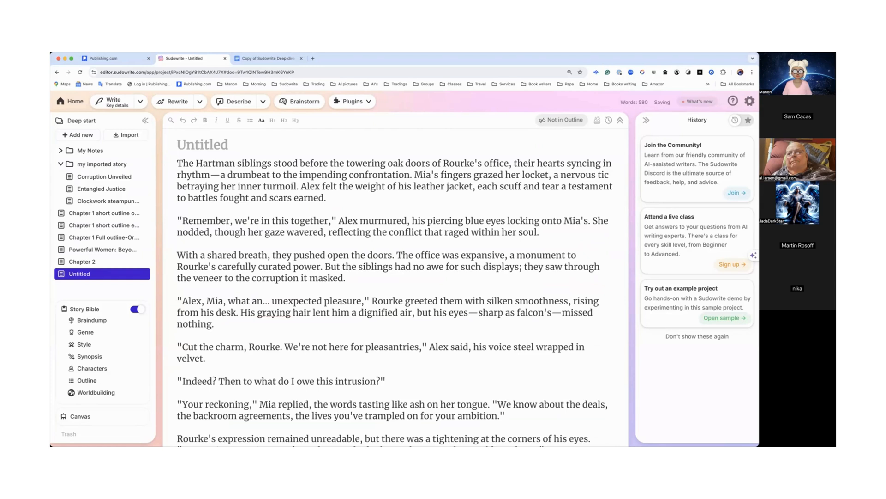
Step: Add a 'Chapter 1' heading line above the pasted prose
{"action": "key", "text": "Return"}
{"action": "key", "text": "Return"}
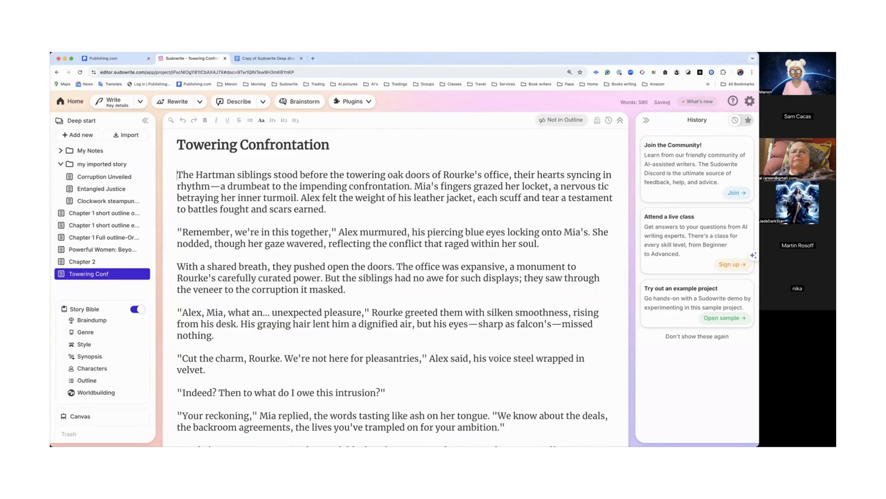
{"action": "scroll", "coordinate": [180, 170], "scroll_direction": "down", "scroll_amount": 1}
{"action": "left_click", "coordinate": [180, 170]}
{"action": "type", "text": "Chapter 1"}
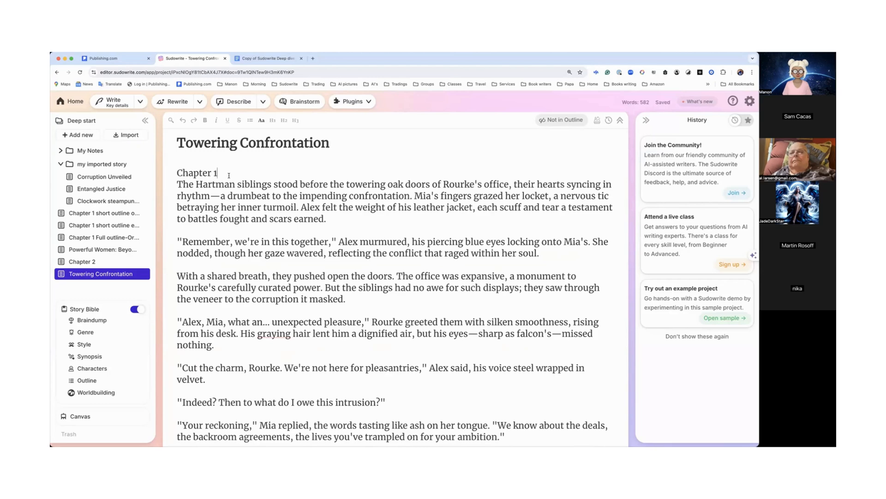
{"action": "key", "text": "Return"}
Step: Add a 'Chapter 2' heading line after the end of the Chapter 1 text
{"action": "scroll", "coordinate": [228, 175], "scroll_direction": "down", "scroll_amount": 20}
{"action": "scroll", "coordinate": [229, 174], "scroll_direction": "down", "scroll_amount": 5}
{"action": "left_click", "coordinate": [223, 277]}
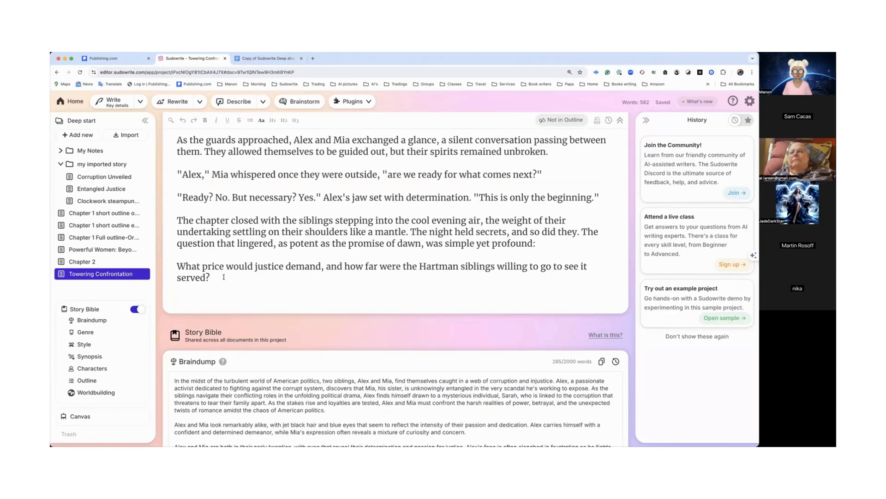
{"action": "key", "text": "Return"}
{"action": "type", "text": "Chapter 2"}
{"action": "key", "text": "Return"}
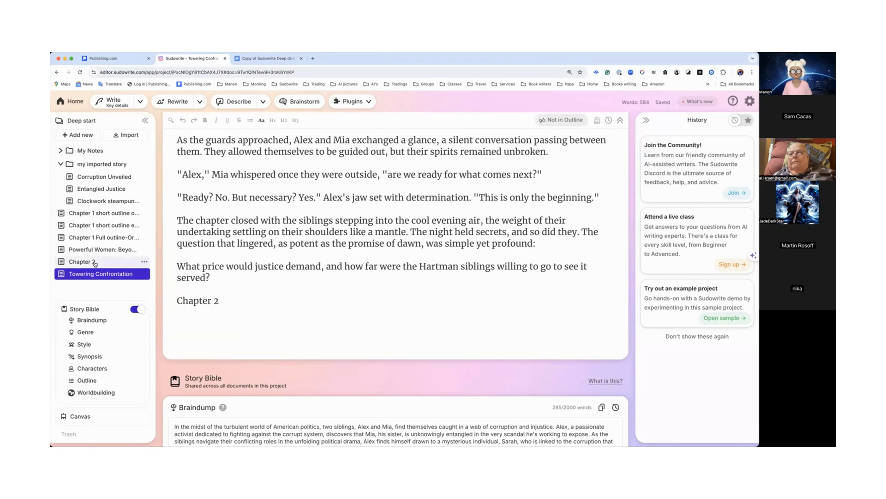
Step: Open the Chapter 2 document and select all of its generated prose
{"action": "left_click", "coordinate": [96, 262]}
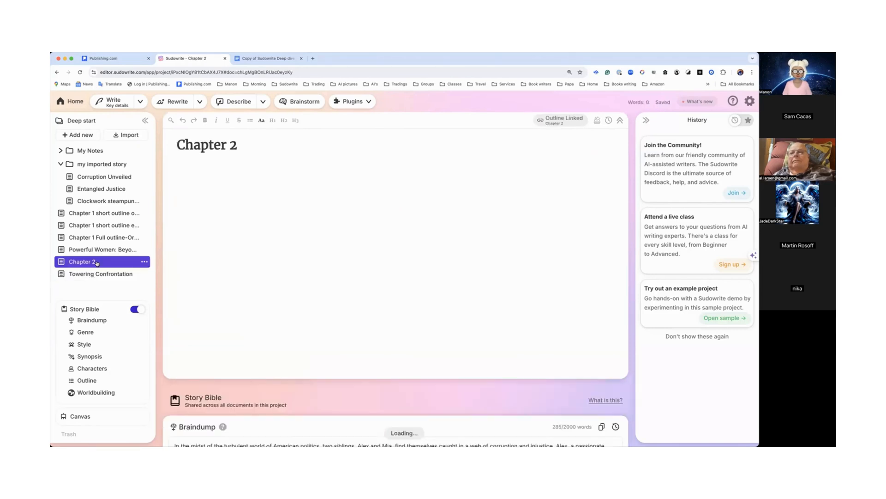
{"action": "left_click_drag", "start_coordinate": [175, 175], "coordinate": [227, 379]}
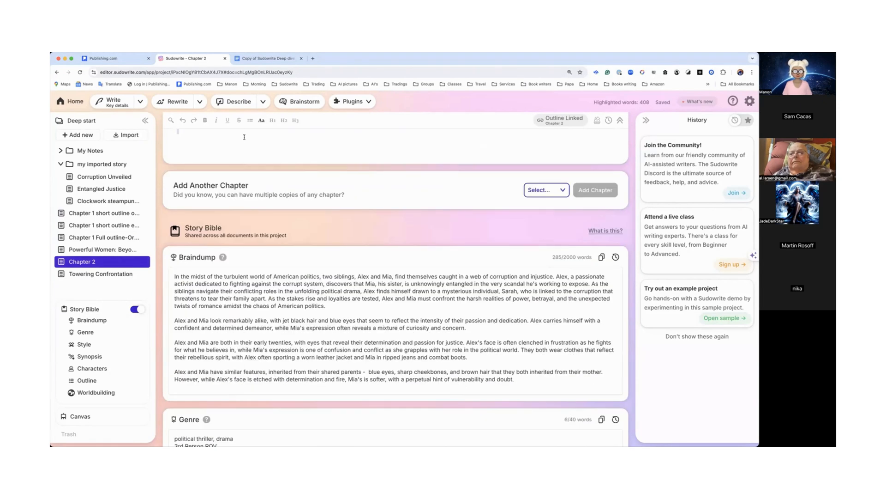
{"action": "scroll", "coordinate": [300, 277], "scroll_direction": "up", "scroll_amount": 5}
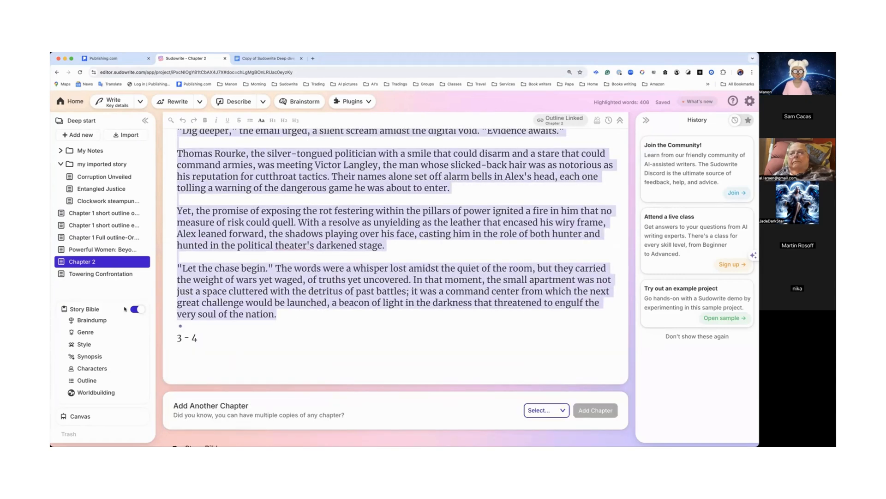
Step: Paste the Chapter 2 prose below the 'Chapter 2' heading in the Towering Confrontation document
{"action": "left_click", "coordinate": [106, 275]}
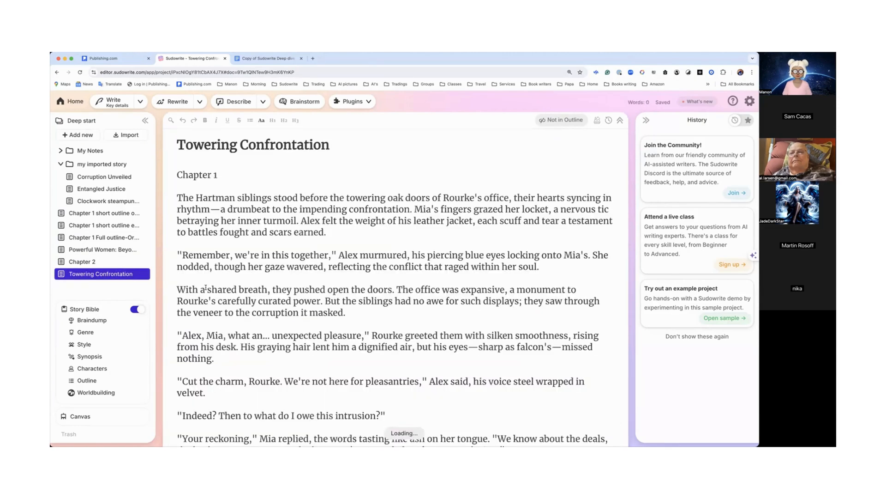
{"action": "scroll", "coordinate": [205, 290], "scroll_direction": "down", "scroll_amount": 15}
{"action": "scroll", "coordinate": [206, 287], "scroll_direction": "down", "scroll_amount": 15}
{"action": "scroll", "coordinate": [204, 294], "scroll_direction": "up", "scroll_amount": 12}
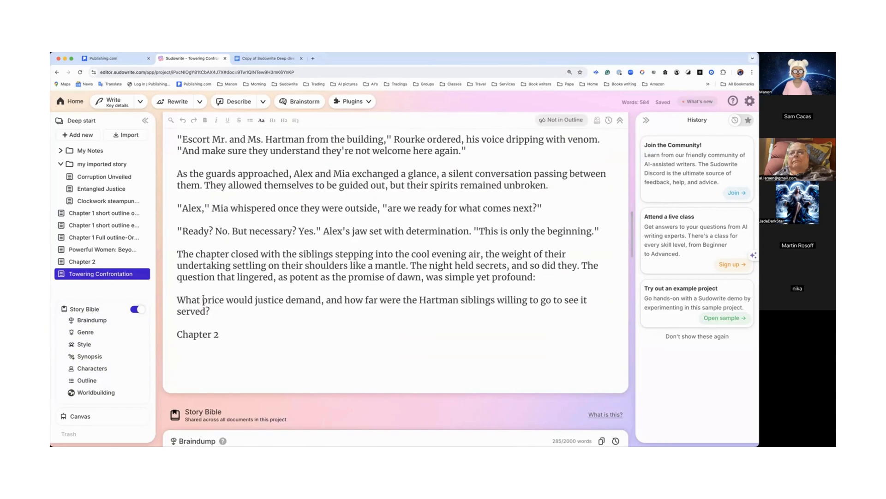
{"action": "key", "text": "super+v"}
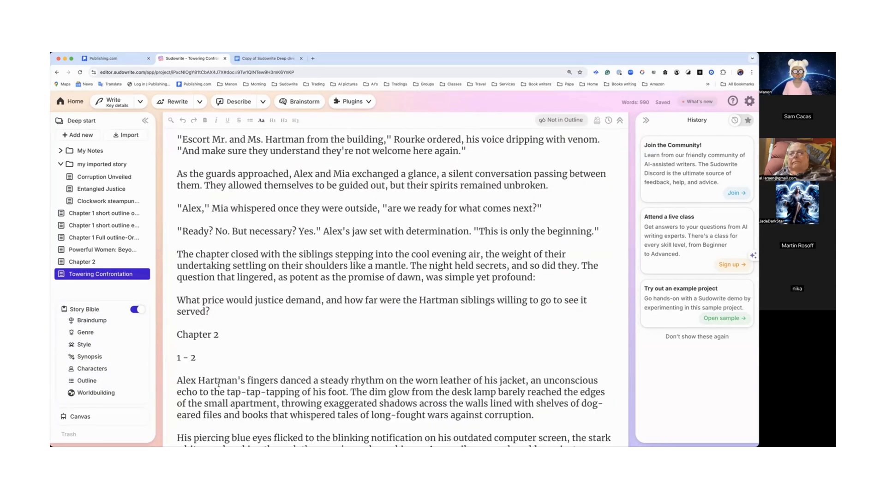
Step: Open the plugin library and browse the list of added plugins
{"action": "left_click", "coordinate": [367, 104]}
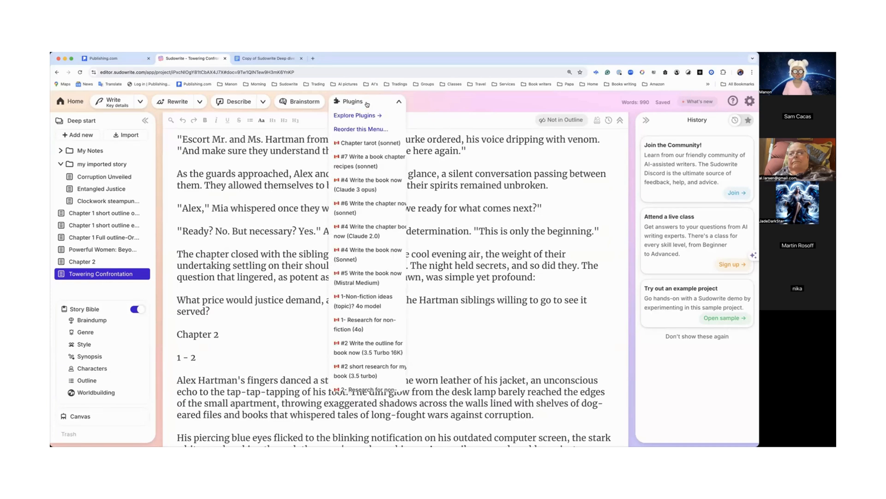
{"action": "scroll", "coordinate": [369, 203], "scroll_direction": "down", "scroll_amount": 3}
{"action": "scroll", "coordinate": [369, 203], "scroll_direction": "down", "scroll_amount": 2}
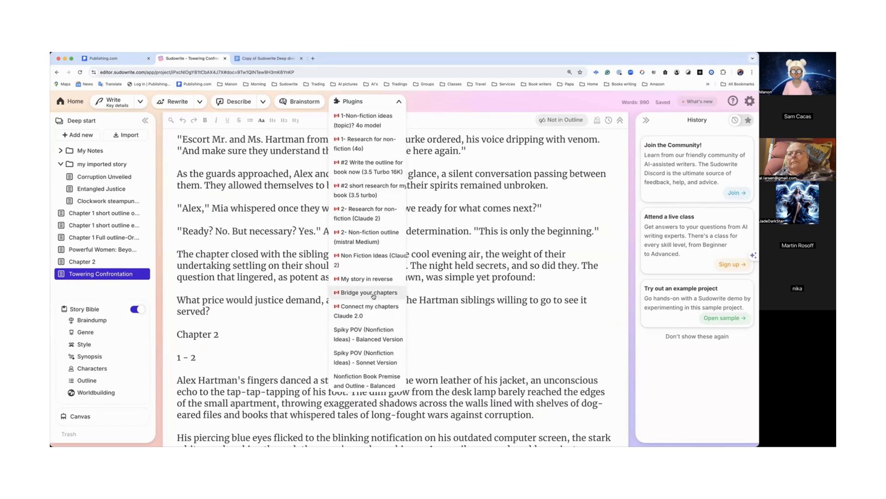
{"action": "scroll", "coordinate": [369, 231], "scroll_direction": "up", "scroll_amount": 5}
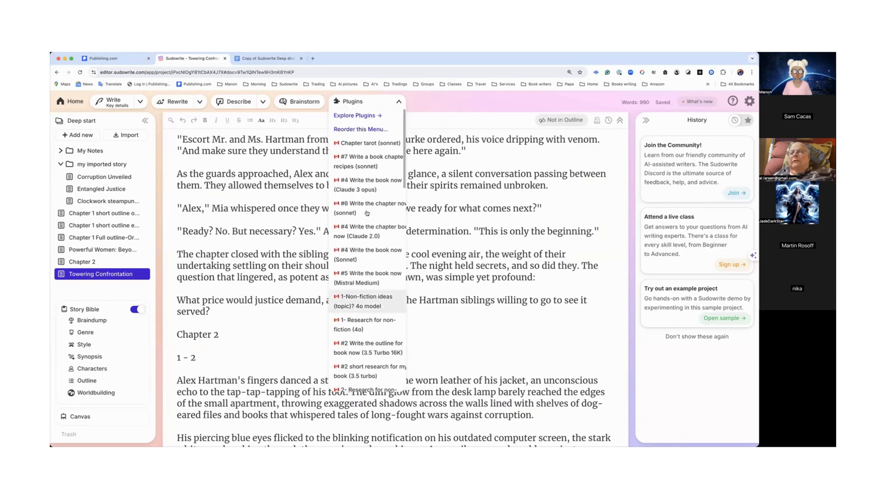
{"action": "left_click", "coordinate": [361, 118]}
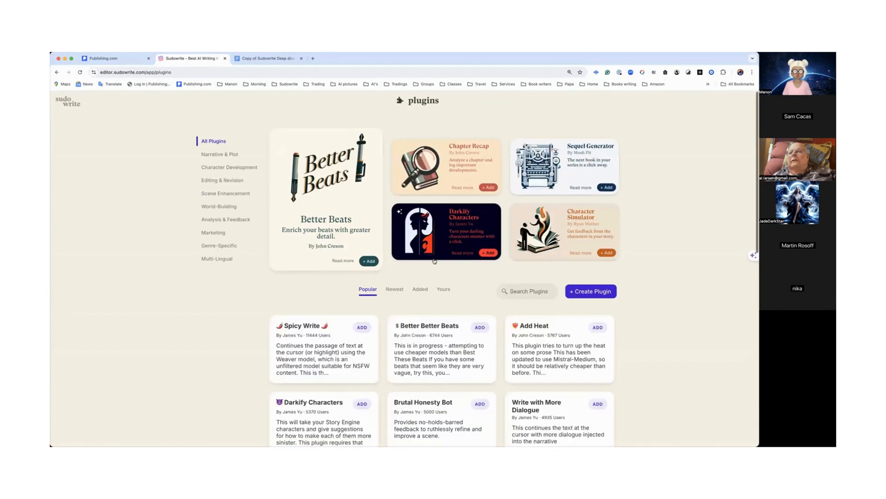
{"action": "left_click", "coordinate": [420, 289]}
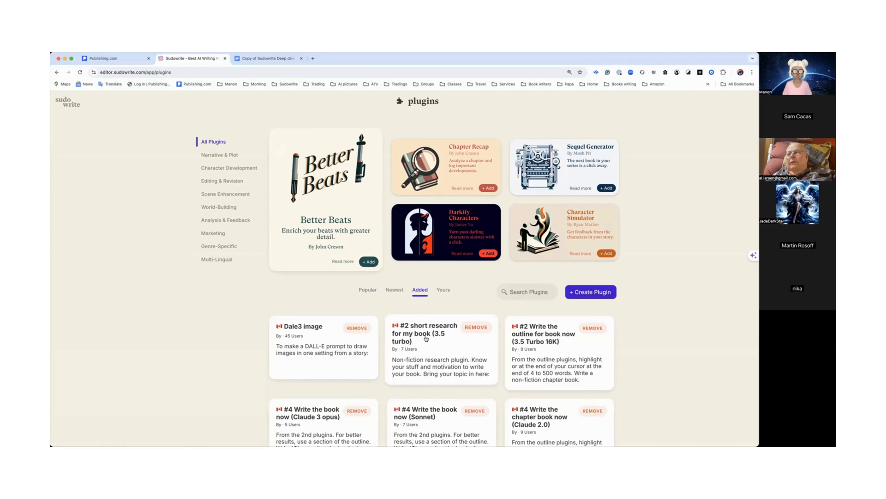
{"action": "scroll", "coordinate": [426, 338], "scroll_direction": "down", "scroll_amount": 5}
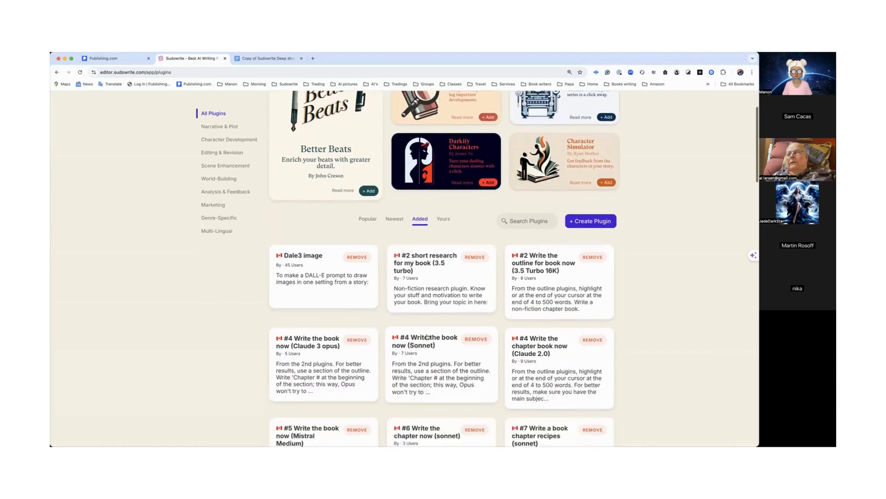
{"action": "scroll", "coordinate": [427, 337], "scroll_direction": "down", "scroll_amount": 4}
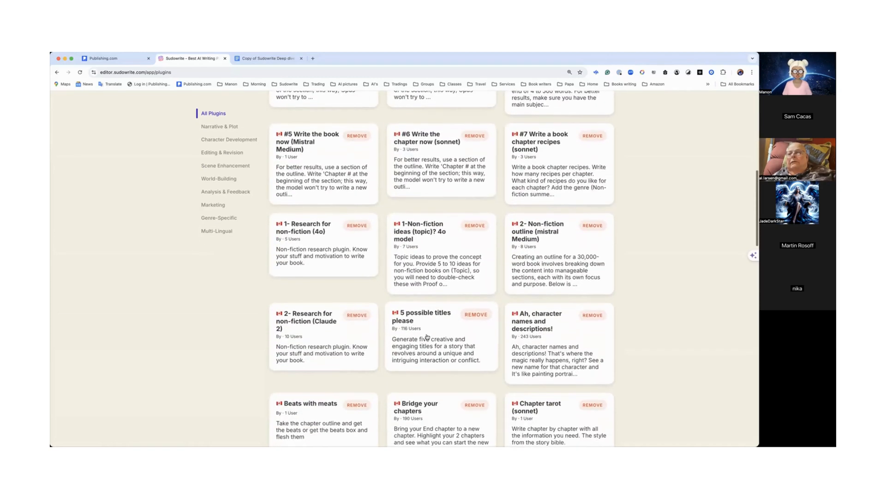
{"action": "scroll", "coordinate": [427, 337], "scroll_direction": "down", "scroll_amount": 1}
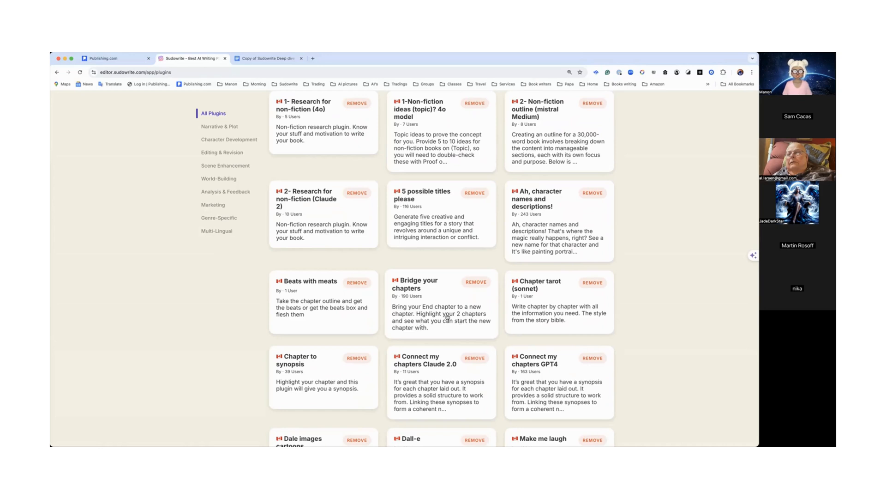
Step: Open the Bridge your chapters plugin's details to read its instructions, and return to the Towering Confrontation document
{"action": "left_click", "coordinate": [449, 316]}
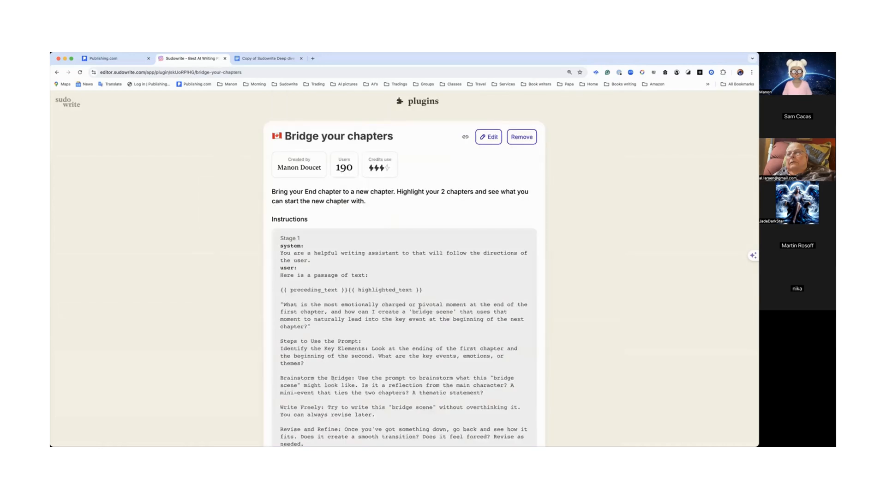
{"action": "scroll", "coordinate": [388, 298], "scroll_direction": "down", "scroll_amount": 3}
{"action": "scroll", "coordinate": [388, 298], "scroll_direction": "up", "scroll_amount": 5}
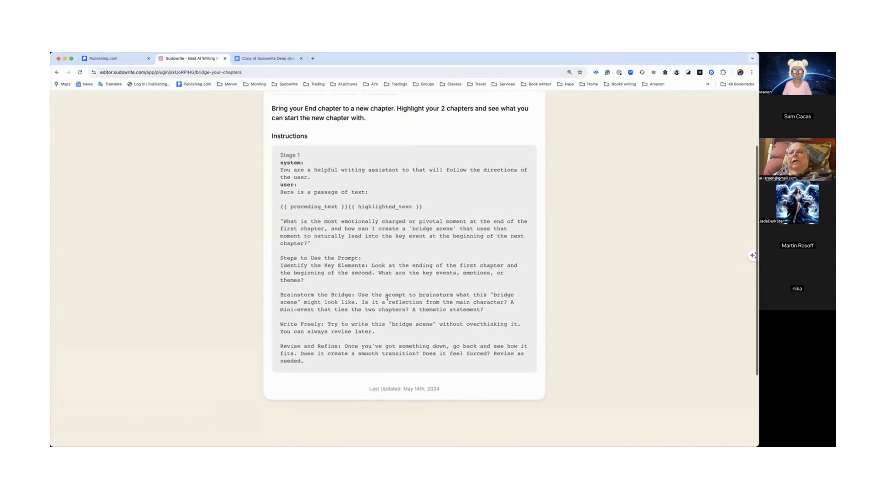
{"action": "scroll", "coordinate": [387, 297], "scroll_direction": "up", "scroll_amount": 1}
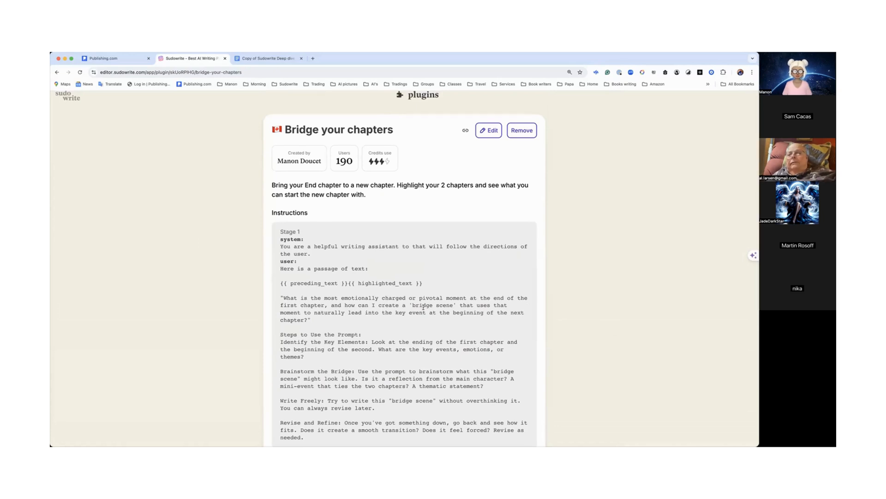
{"action": "left_click", "coordinate": [70, 97]}
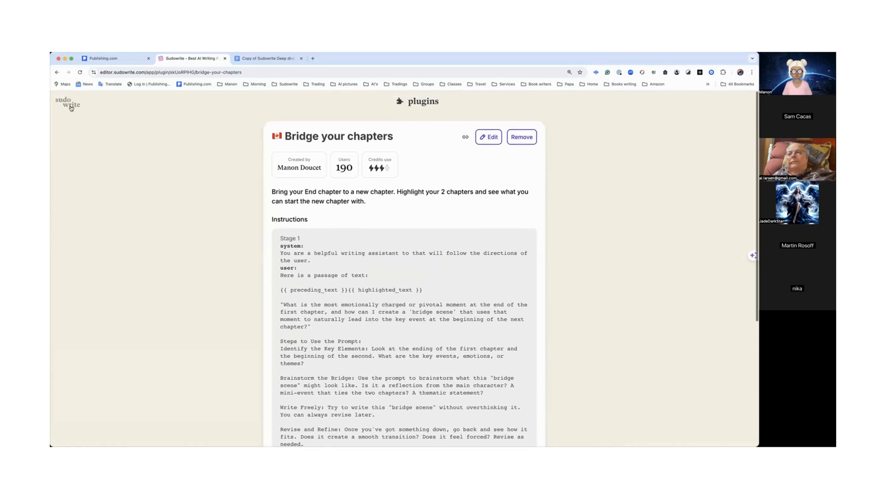
{"action": "left_click", "coordinate": [164, 132]}
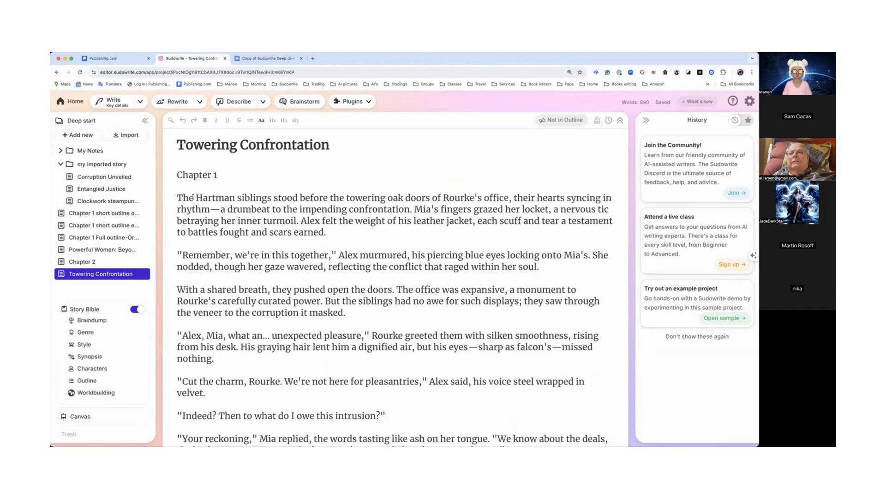
Step: Select all text in the Towering Confrontation document and run the Bridge your chapters plugin to generate a bridge scene
{"action": "scroll", "coordinate": [189, 184], "scroll_direction": "down", "scroll_amount": 20}
{"action": "left_click", "coordinate": [195, 194]}
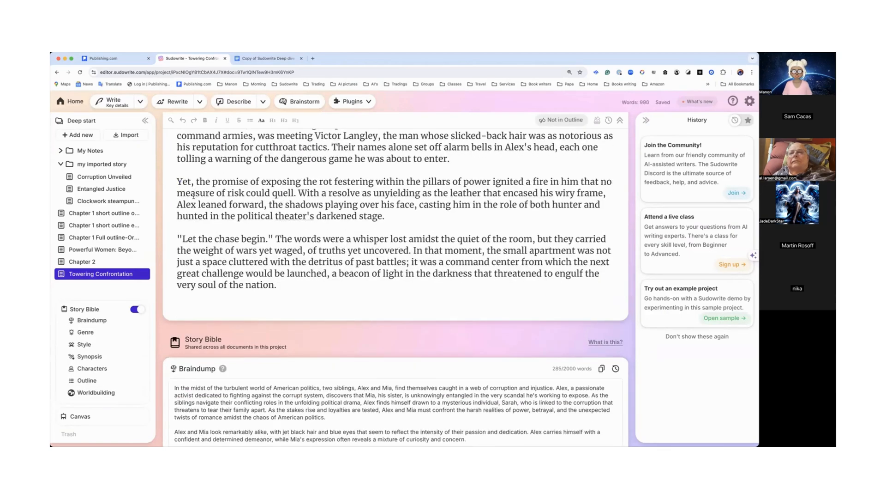
{"action": "key", "text": "super+a"}
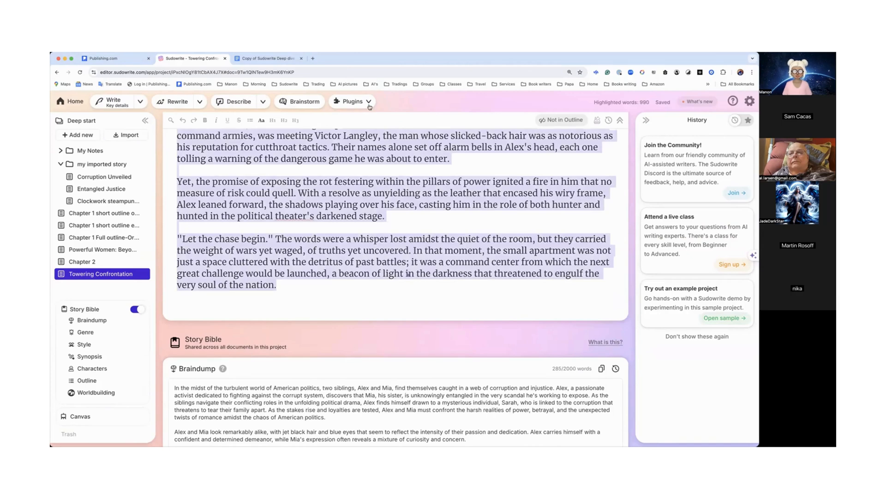
{"action": "left_click", "coordinate": [365, 102]}
{"action": "scroll", "coordinate": [367, 199], "scroll_direction": "down", "scroll_amount": 5}
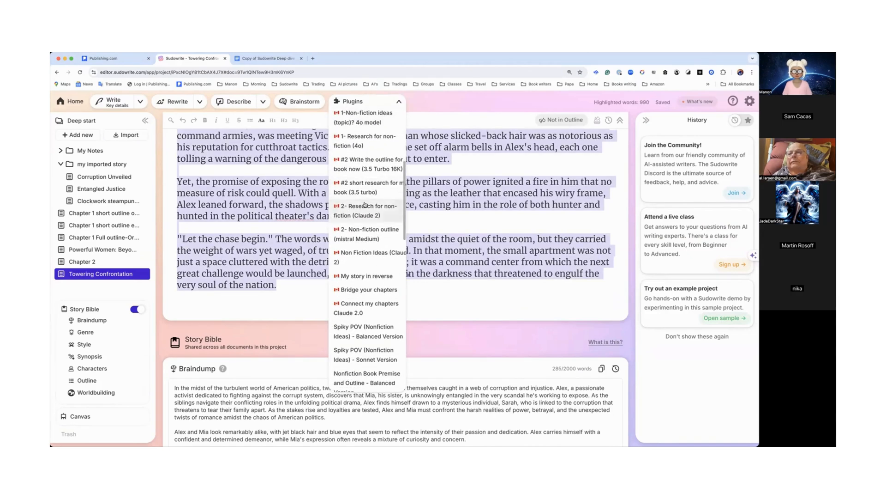
{"action": "left_click", "coordinate": [361, 289]}
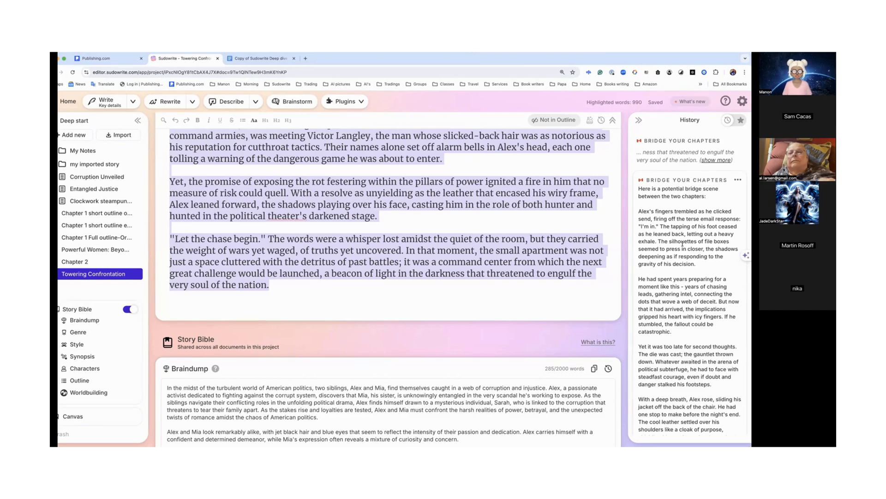
{"action": "scroll", "coordinate": [682, 243], "scroll_direction": "down", "scroll_amount": 2}
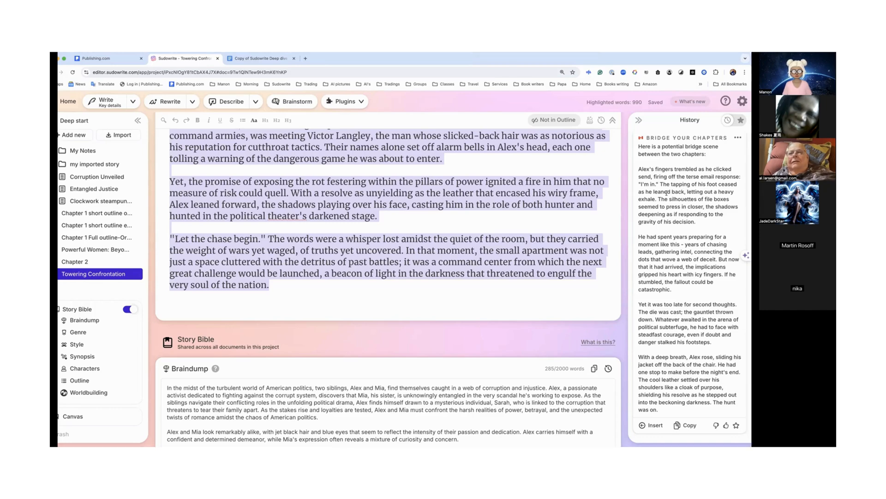
{"action": "left_click", "coordinate": [601, 209]}
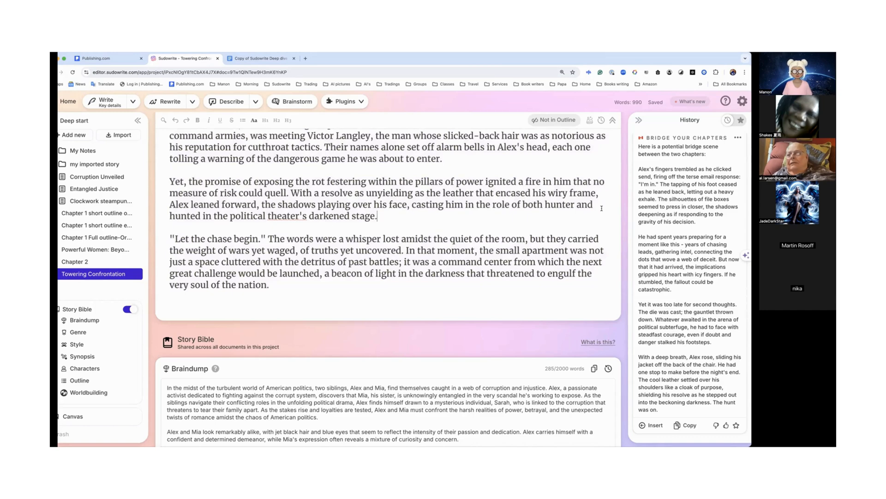
{"action": "scroll", "coordinate": [602, 208], "scroll_direction": "up", "scroll_amount": 10}
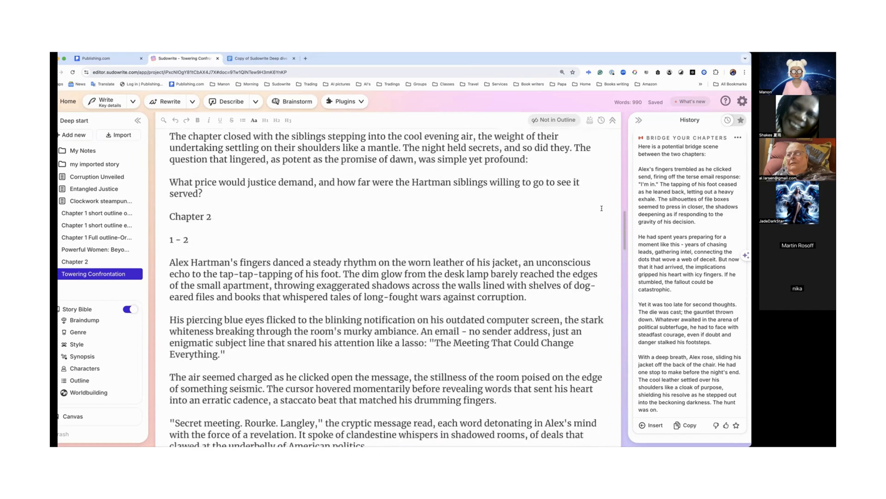
{"action": "scroll", "coordinate": [602, 208], "scroll_direction": "up", "scroll_amount": 1}
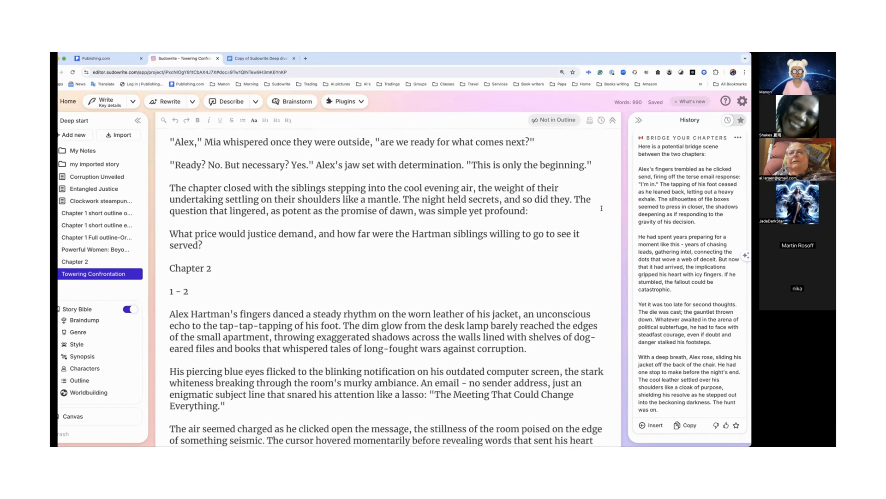
{"action": "scroll", "coordinate": [601, 208], "scroll_direction": "down", "scroll_amount": 3}
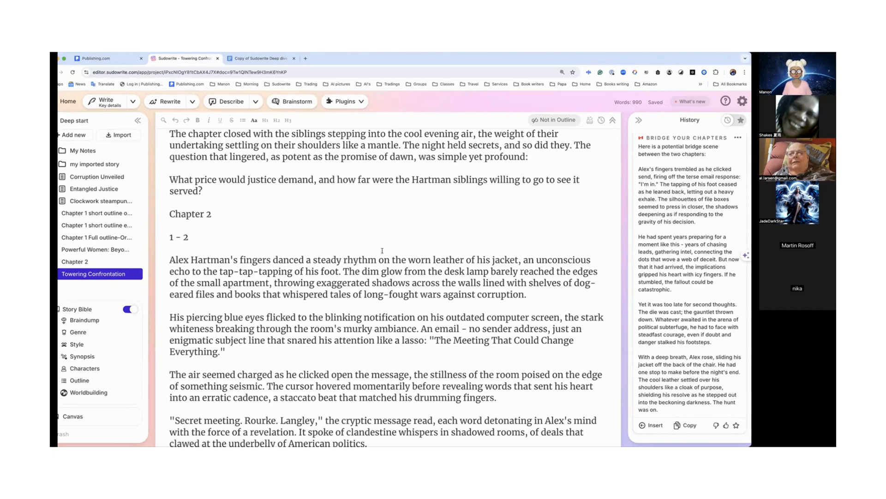
{"action": "left_click_drag", "start_coordinate": [380, 60], "coordinate": [387, 59]}
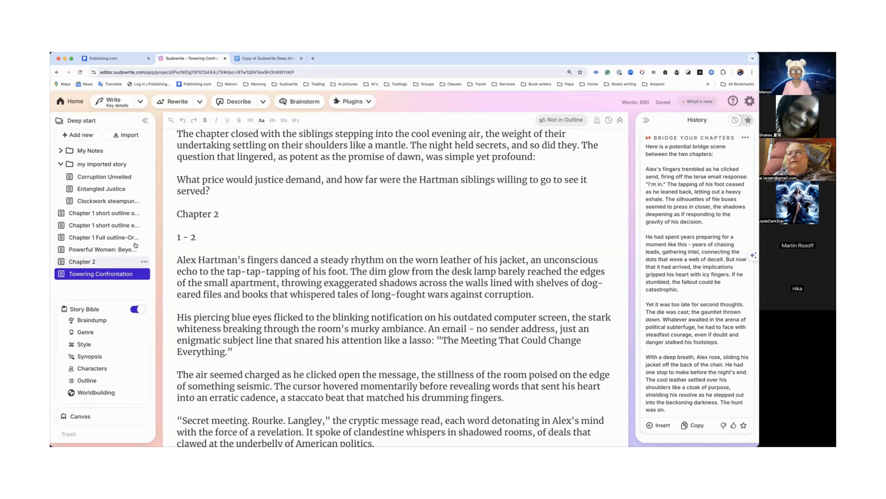
Step: Create a new blank document in the project
{"action": "left_click", "coordinate": [368, 104]}
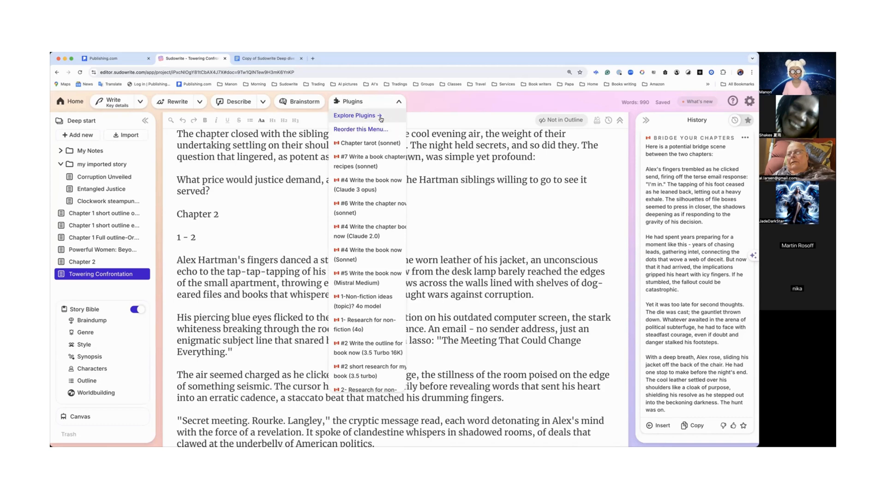
{"action": "left_click", "coordinate": [78, 135]}
{"action": "left_click", "coordinate": [84, 169]}
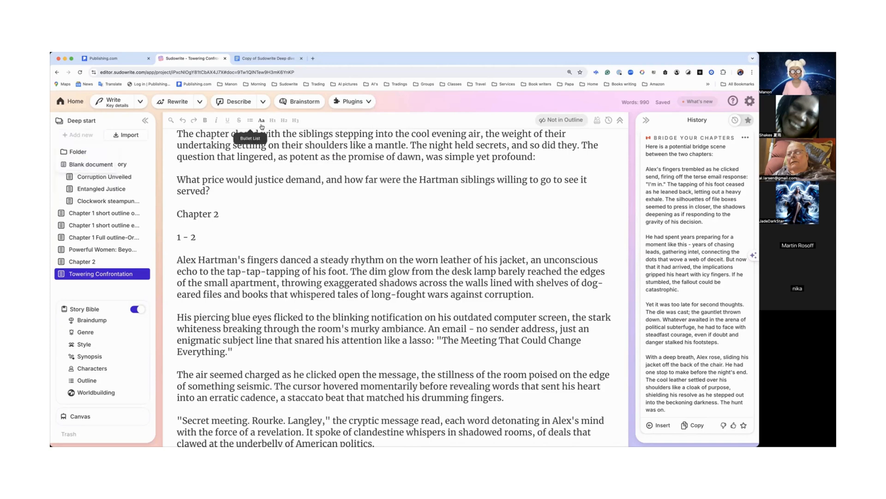
Step: Search the plugin library for short story plugins
{"action": "left_click", "coordinate": [364, 102]}
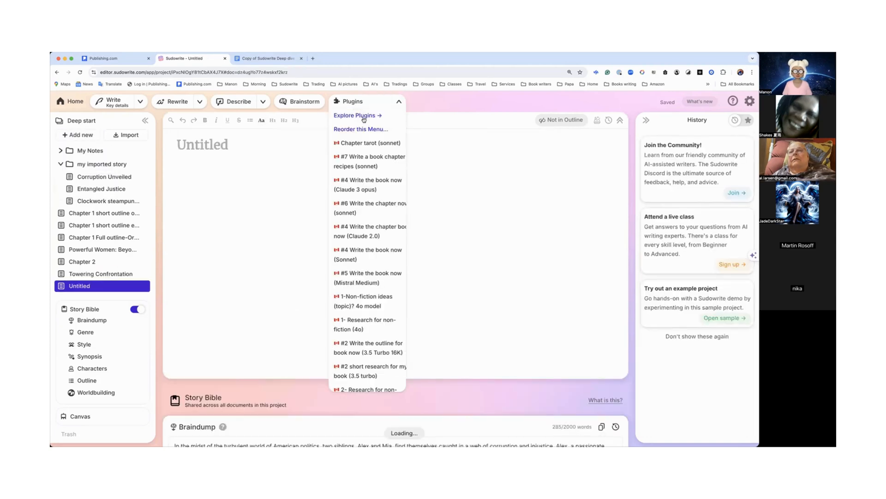
{"action": "left_click", "coordinate": [355, 115]}
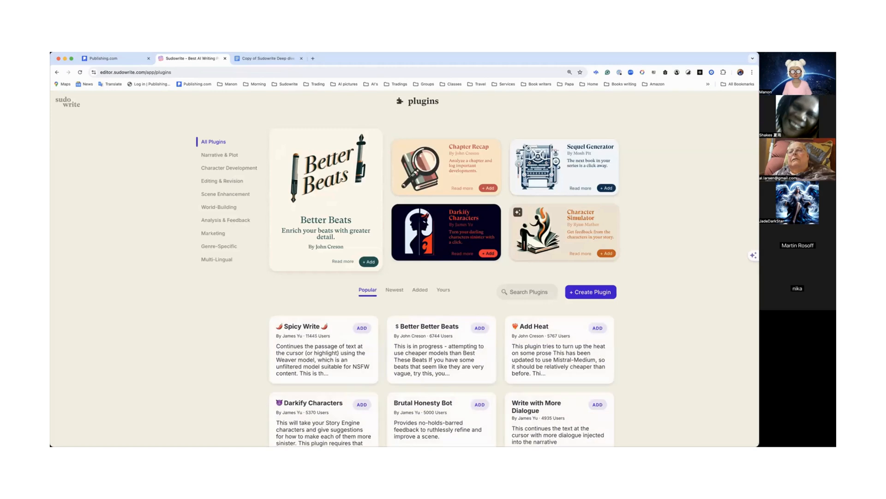
{"action": "left_click", "coordinate": [531, 290]}
{"action": "type", "text": "short st"}
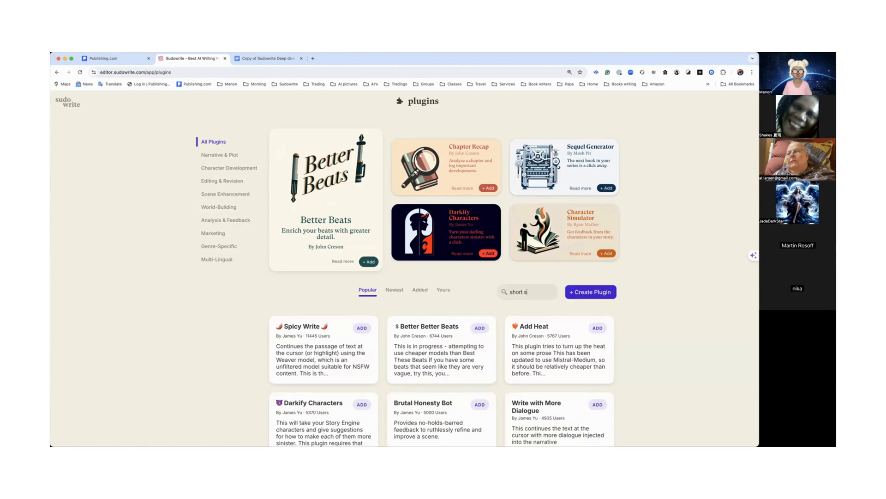
{"action": "type", "text": "ory"}
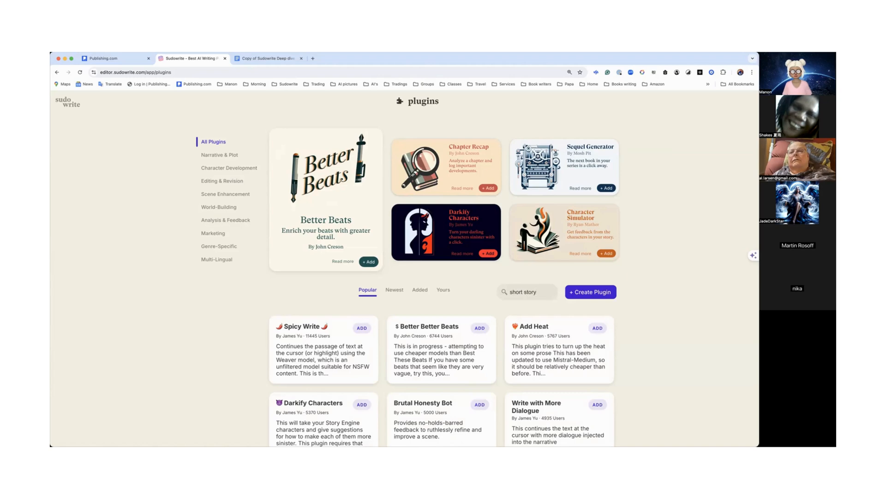
{"action": "key", "text": "Return"}
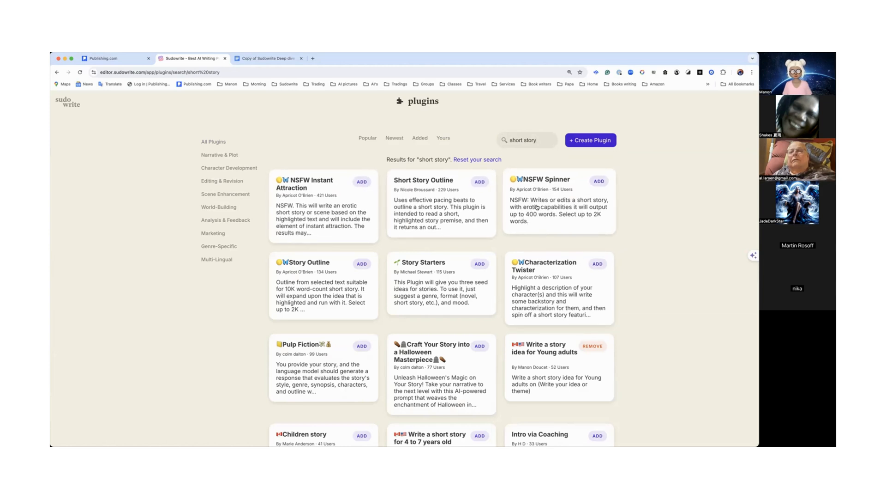
Step: Browse the short story plugin results and go back to the projects home page
{"action": "scroll", "coordinate": [536, 207], "scroll_direction": "down", "scroll_amount": 3}
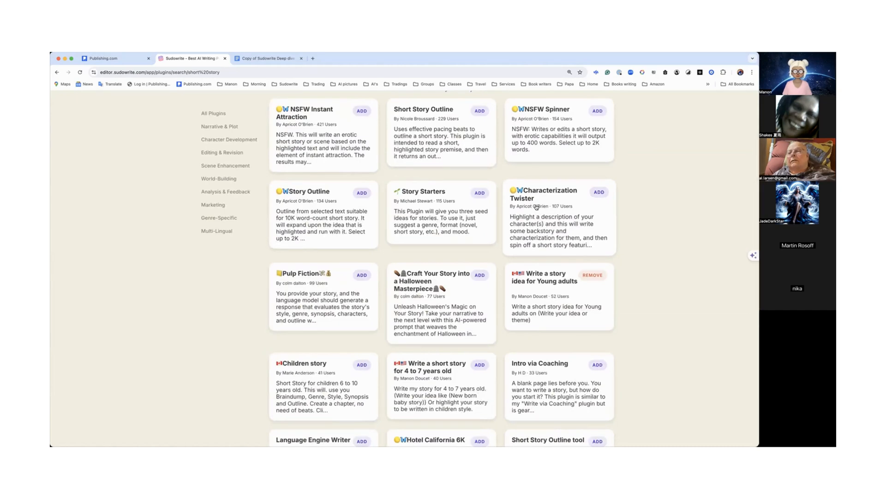
{"action": "scroll", "coordinate": [549, 214], "scroll_direction": "down", "scroll_amount": 1}
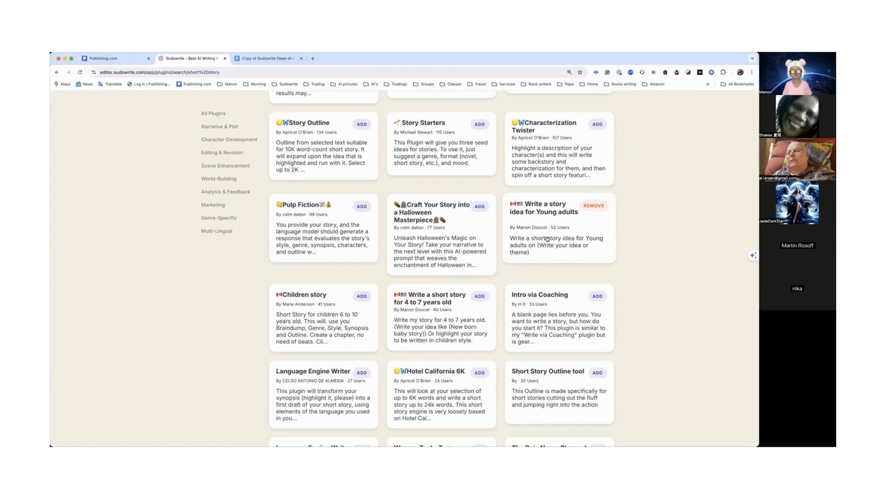
{"action": "scroll", "coordinate": [547, 238], "scroll_direction": "down", "scroll_amount": 2}
{"action": "scroll", "coordinate": [547, 239], "scroll_direction": "down", "scroll_amount": 1}
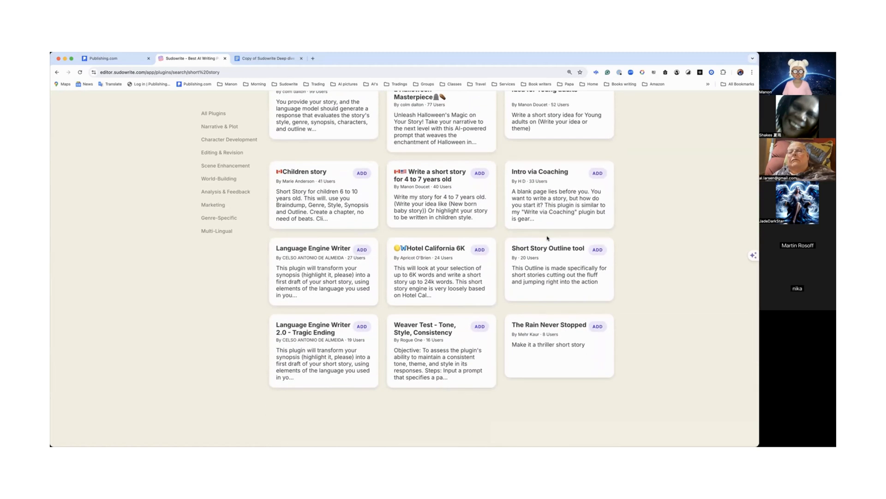
{"action": "scroll", "coordinate": [547, 239], "scroll_direction": "up", "scroll_amount": 4}
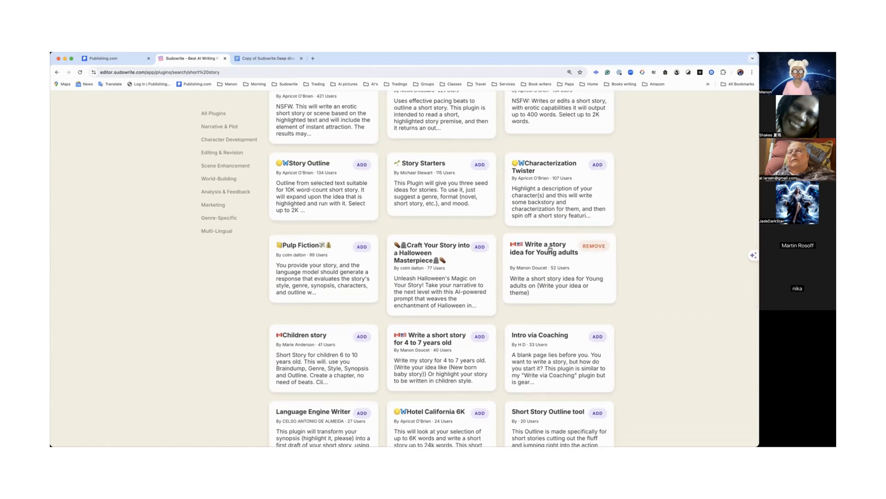
{"action": "scroll", "coordinate": [549, 249], "scroll_direction": "up", "scroll_amount": 3}
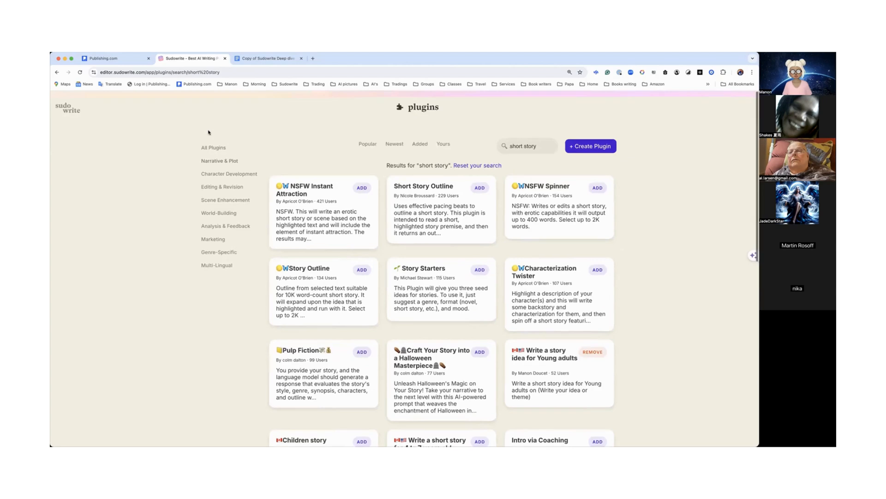
{"action": "left_click", "coordinate": [68, 108]}
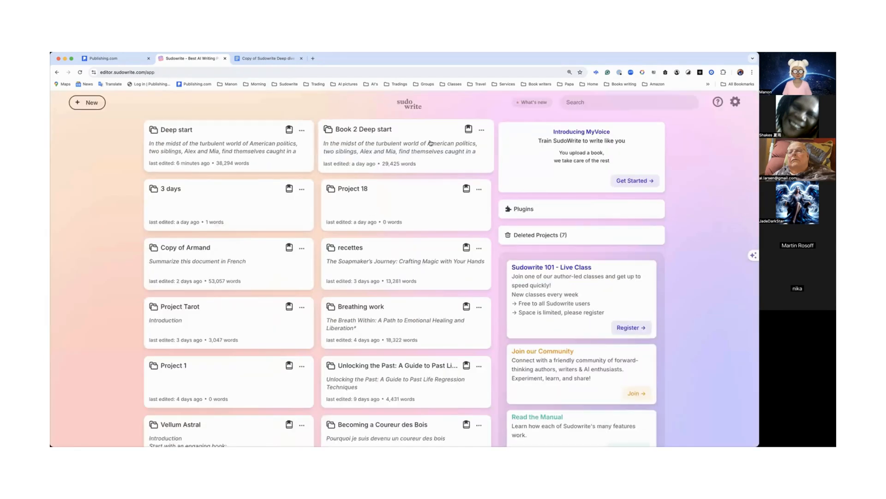
Step: Open the Deep start project and run the Write a story idea for Young adults plugin in the new untitled document
{"action": "left_click", "coordinate": [273, 146]}
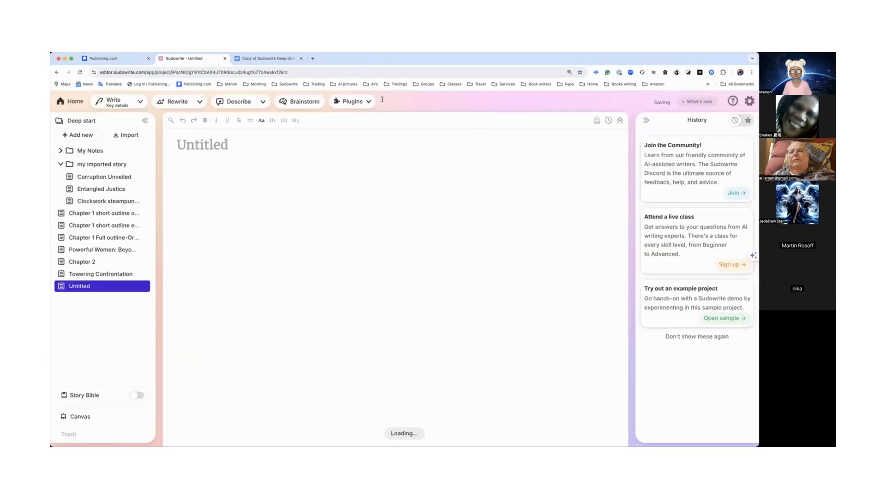
{"action": "left_click", "coordinate": [367, 103]}
{"action": "left_click", "coordinate": [355, 102]}
{"action": "scroll", "coordinate": [363, 219], "scroll_direction": "down", "scroll_amount": 3}
{"action": "scroll", "coordinate": [362, 219], "scroll_direction": "down", "scroll_amount": 4}
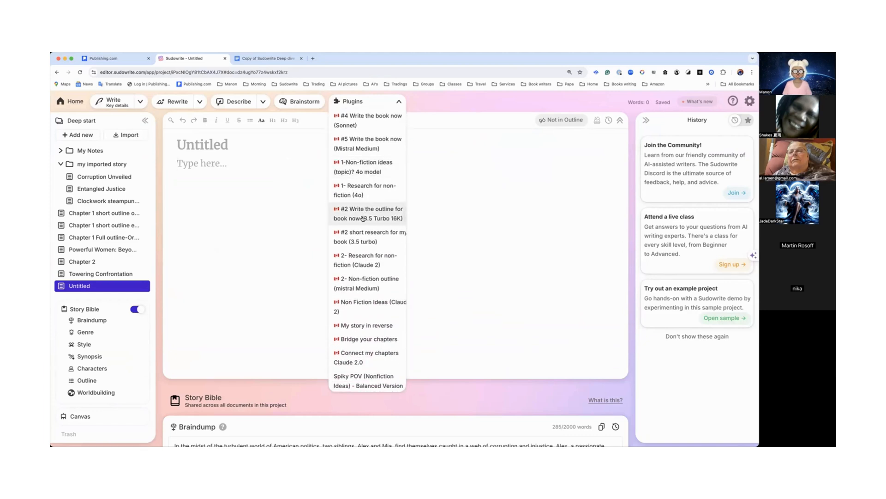
{"action": "scroll", "coordinate": [362, 218], "scroll_direction": "down", "scroll_amount": 3}
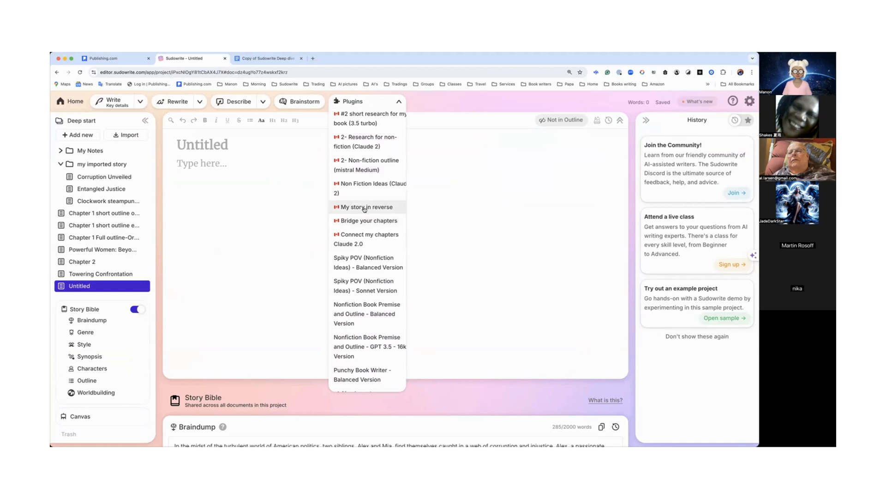
{"action": "scroll", "coordinate": [364, 209], "scroll_direction": "down", "scroll_amount": 5}
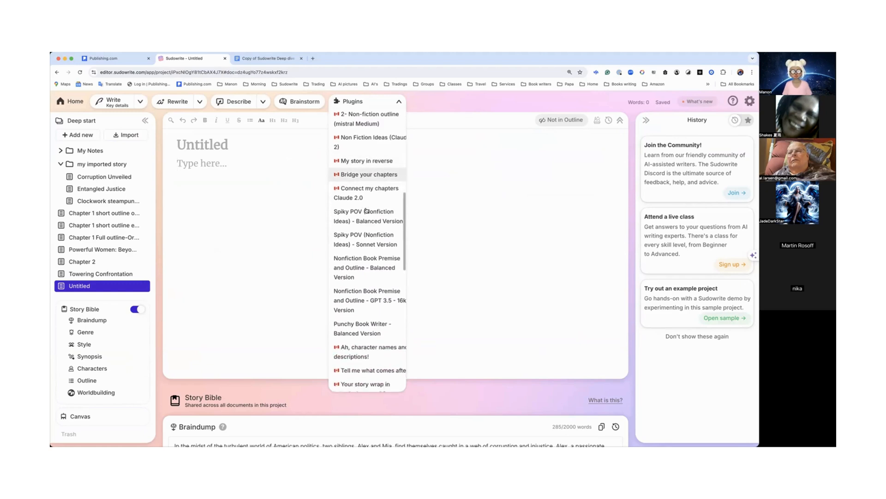
{"action": "scroll", "coordinate": [366, 210], "scroll_direction": "down", "scroll_amount": 4}
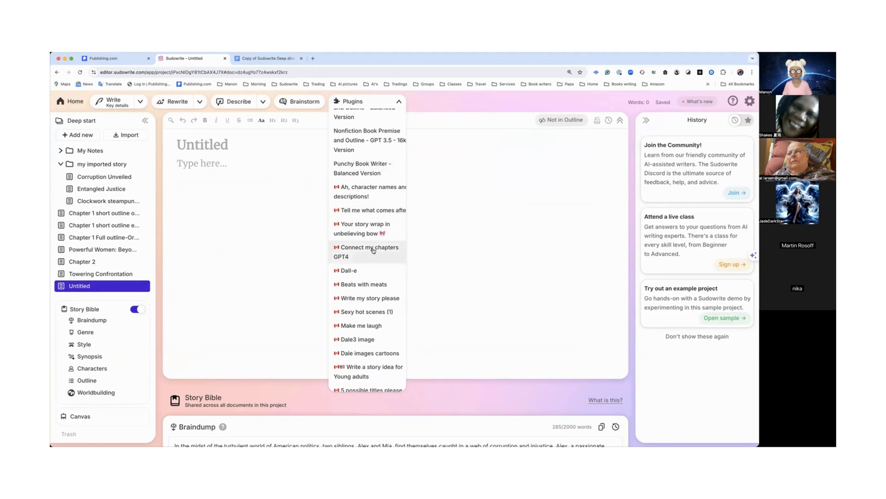
{"action": "scroll", "coordinate": [373, 250], "scroll_direction": "down", "scroll_amount": 2}
{"action": "scroll", "coordinate": [373, 251], "scroll_direction": "down", "scroll_amount": 1}
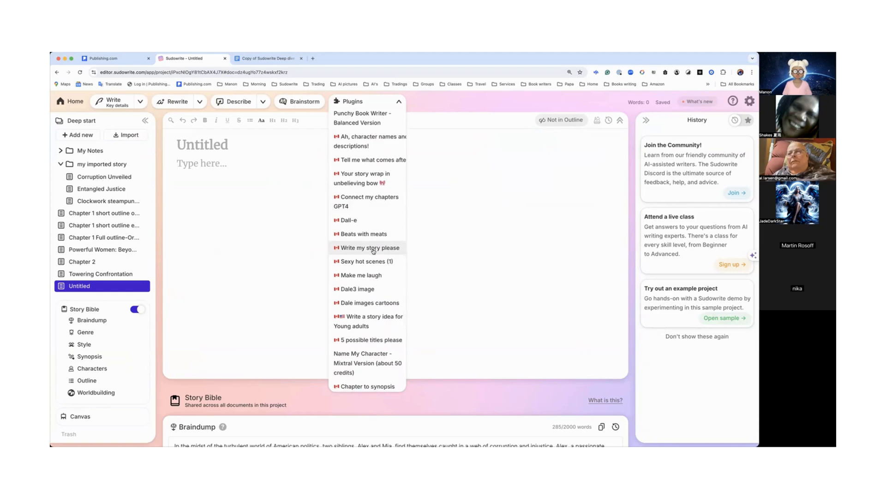
{"action": "left_click", "coordinate": [369, 319]}
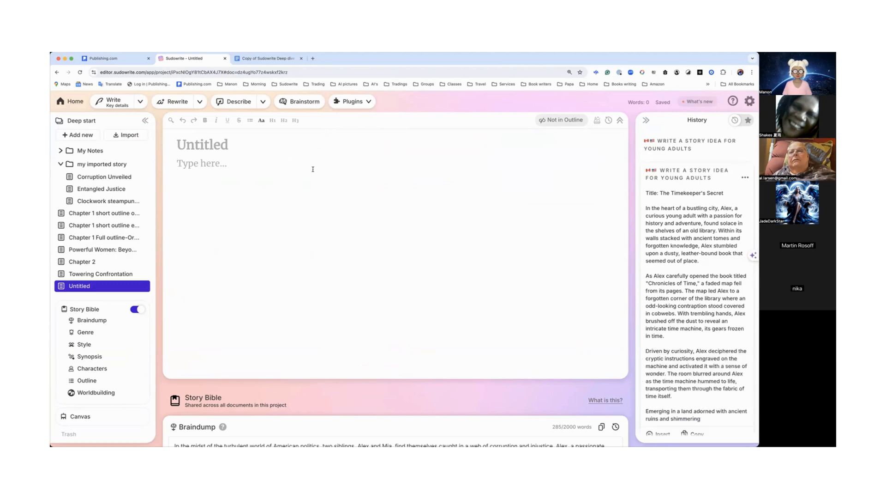
Step: Insert the generated story idea into the document and read through the inserted text
{"action": "scroll", "coordinate": [679, 250], "scroll_direction": "down", "scroll_amount": 15}
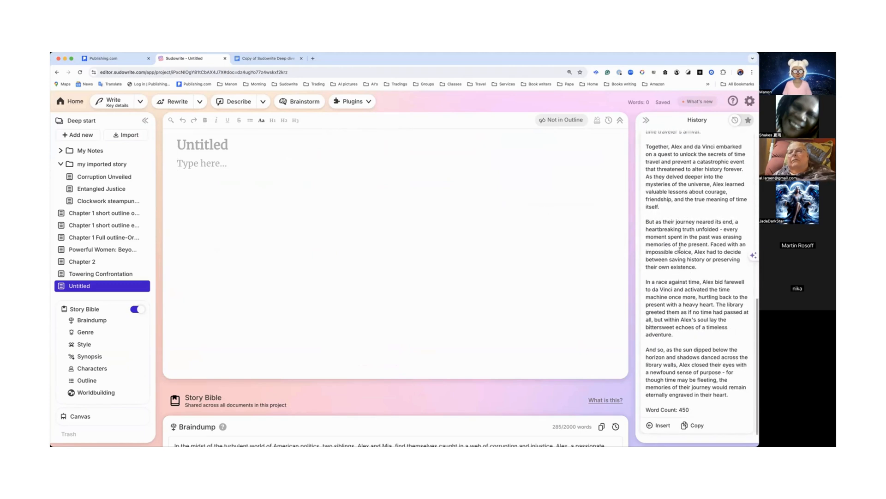
{"action": "left_click", "coordinate": [662, 426]}
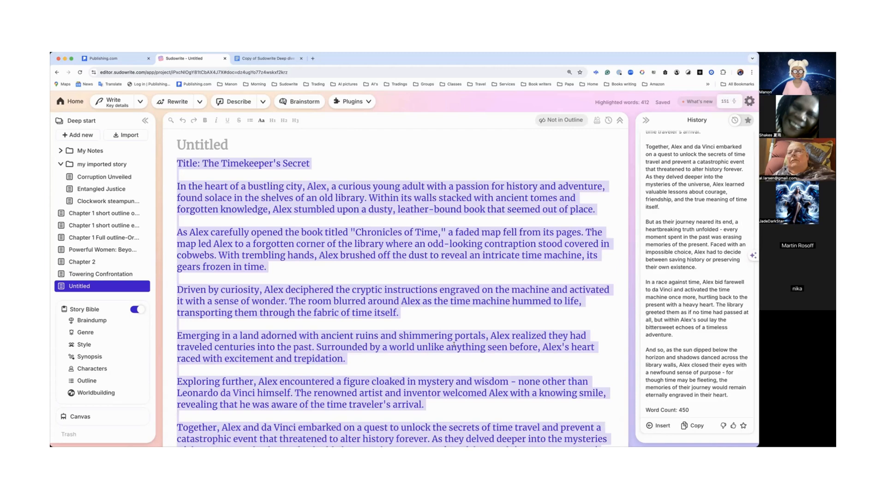
{"action": "scroll", "coordinate": [455, 345], "scroll_direction": "down", "scroll_amount": 6}
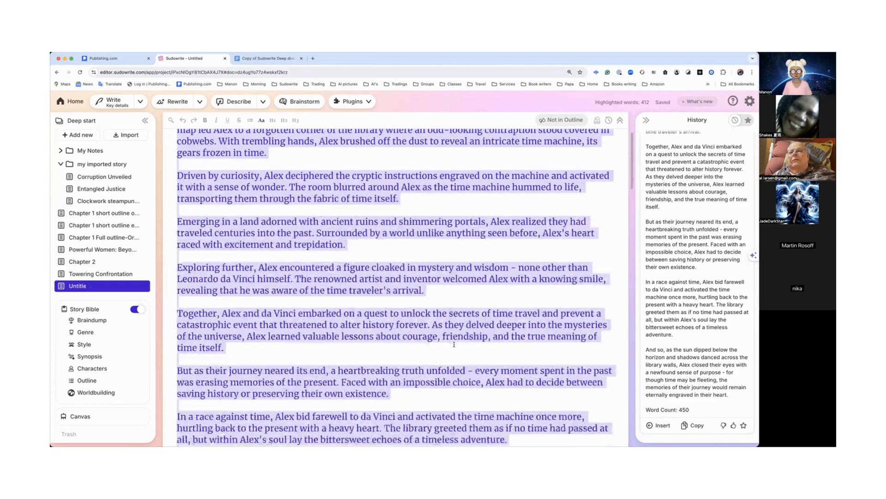
{"action": "scroll", "coordinate": [454, 345], "scroll_direction": "up", "scroll_amount": 6}
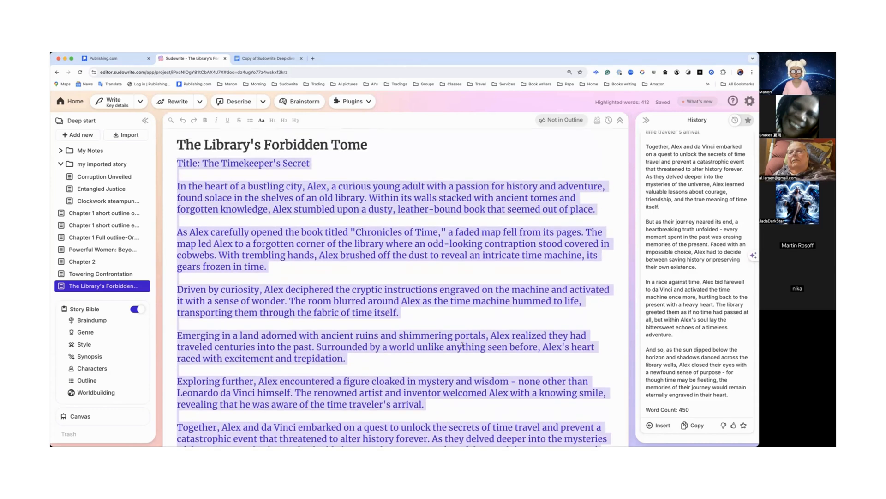
{"action": "left_click", "coordinate": [468, 267]}
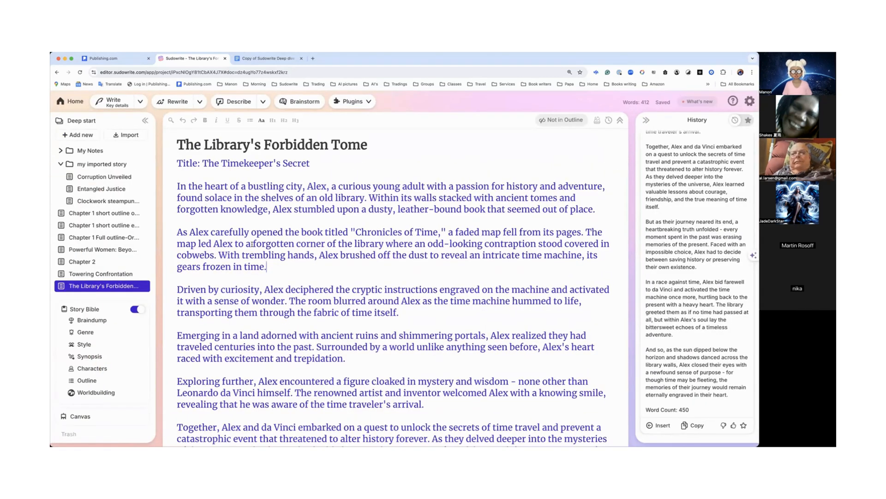
{"action": "scroll", "coordinate": [251, 243], "scroll_direction": "down", "scroll_amount": 3}
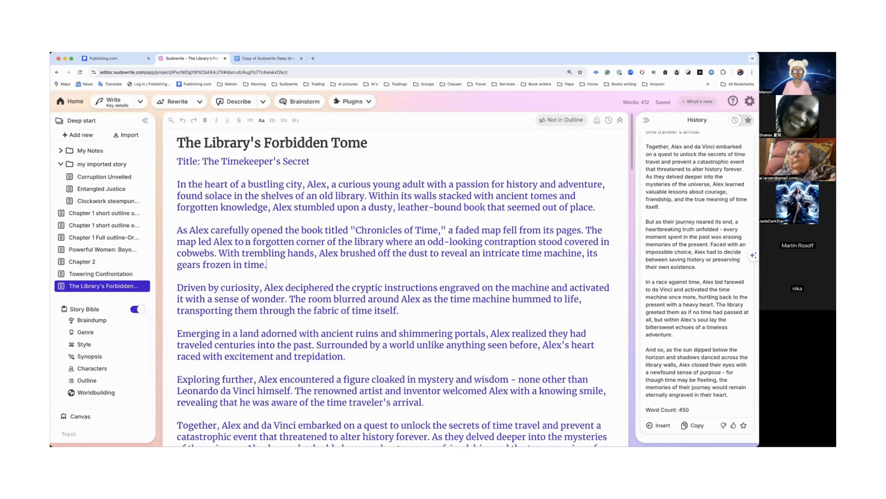
{"action": "scroll", "coordinate": [246, 242], "scroll_direction": "down", "scroll_amount": 5}
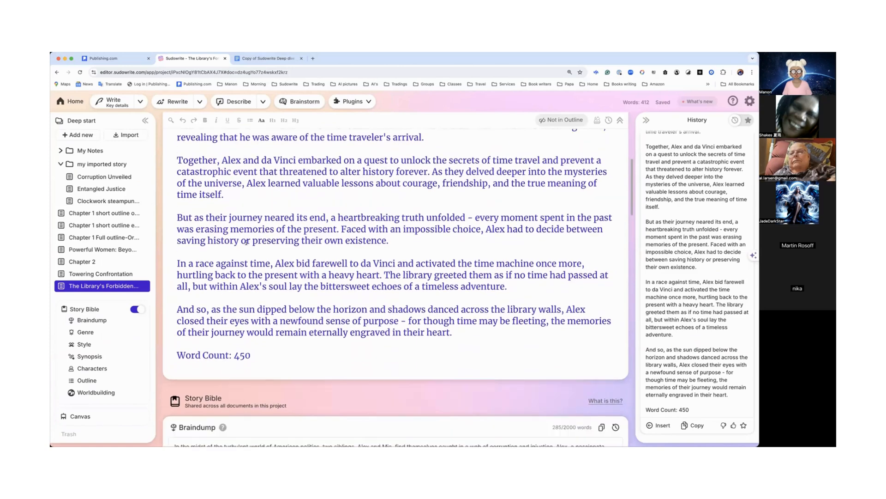
{"action": "scroll", "coordinate": [246, 241], "scroll_direction": "up", "scroll_amount": 8}
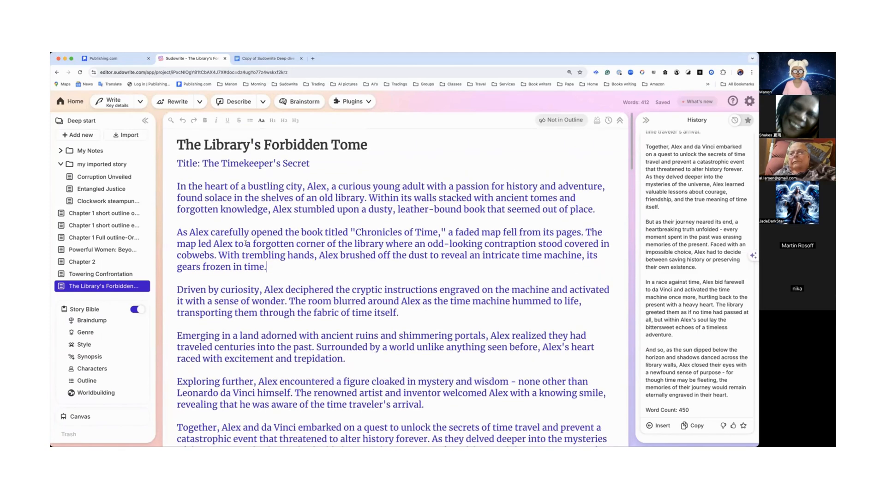
{"action": "scroll", "coordinate": [245, 243], "scroll_direction": "down", "scroll_amount": 7}
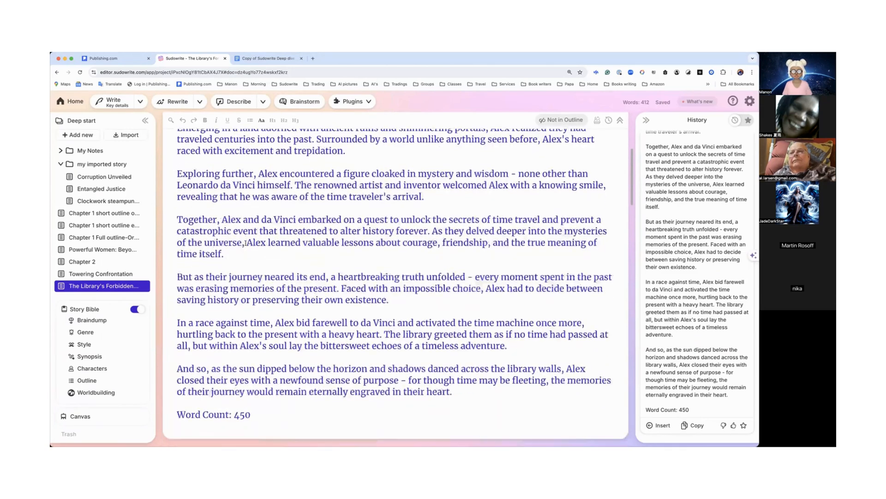
{"action": "scroll", "coordinate": [246, 243], "scroll_direction": "up", "scroll_amount": 8}
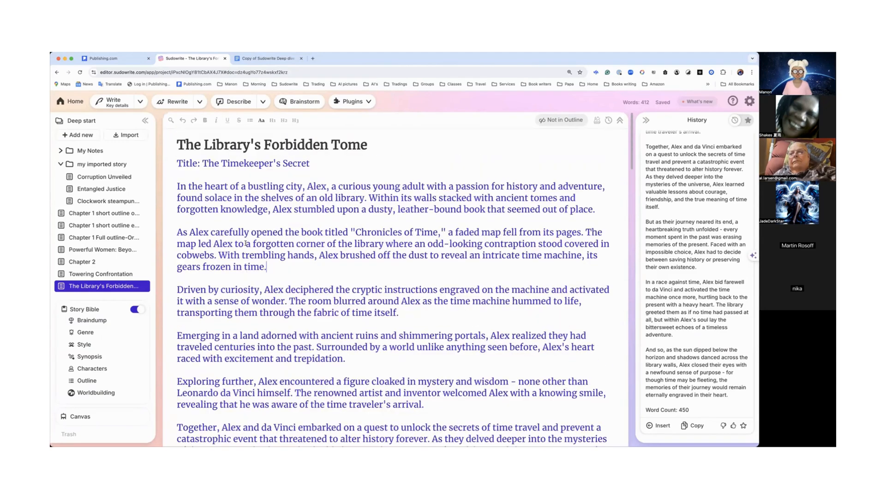
Step: Expand the story's first paragraph and insert the expanded passage into the document
{"action": "left_click_drag", "start_coordinate": [174, 186], "coordinate": [621, 206]}
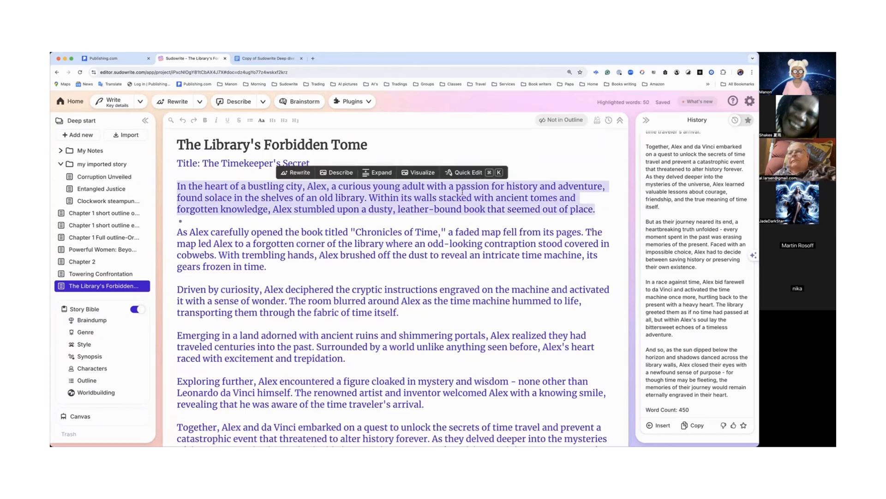
{"action": "left_click", "coordinate": [380, 174]}
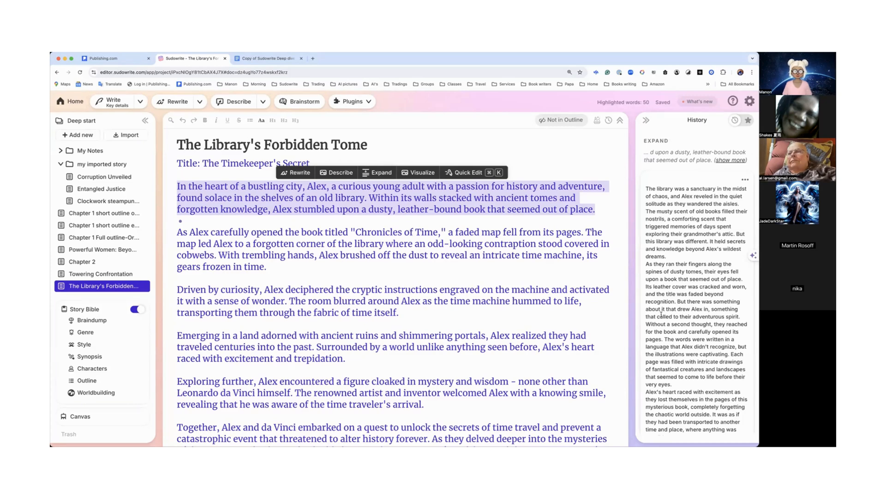
{"action": "scroll", "coordinate": [660, 315], "scroll_direction": "down", "scroll_amount": 5}
{"action": "scroll", "coordinate": [661, 315], "scroll_direction": "down", "scroll_amount": 3}
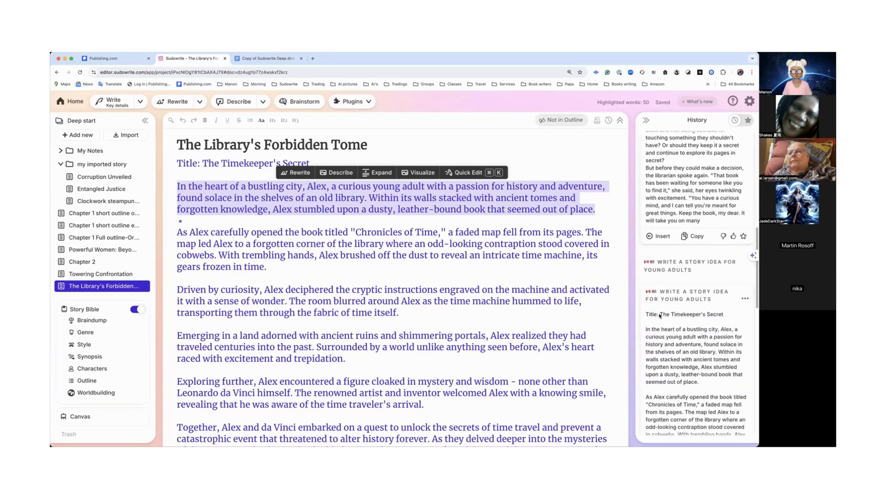
{"action": "left_click", "coordinate": [663, 236]}
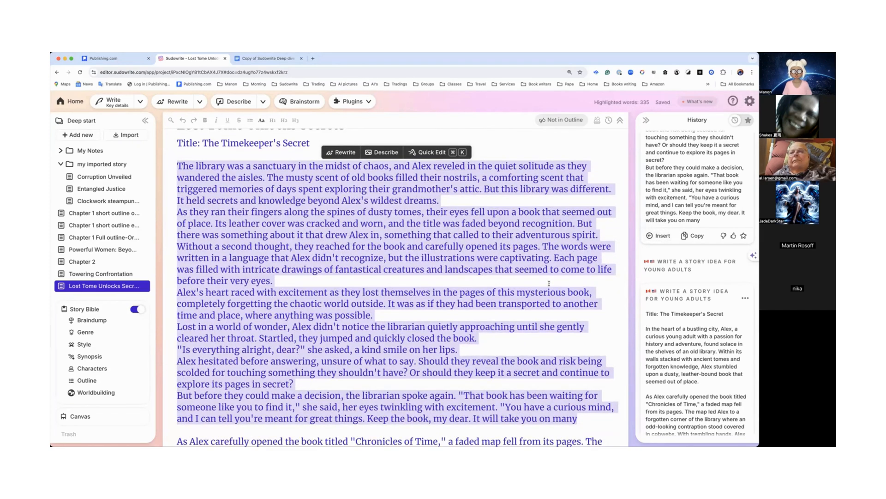
{"action": "scroll", "coordinate": [549, 283], "scroll_direction": "down", "scroll_amount": 4}
{"action": "left_click", "coordinate": [543, 297]}
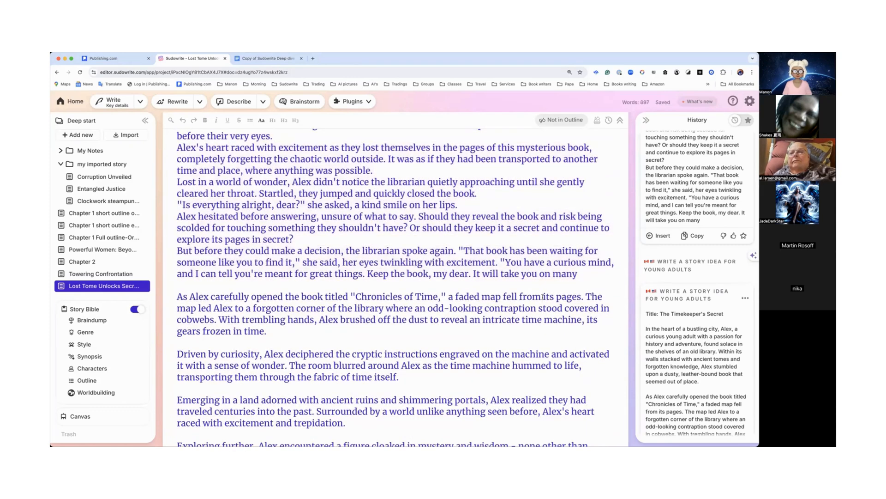
{"action": "scroll", "coordinate": [527, 261], "scroll_direction": "up", "scroll_amount": 5}
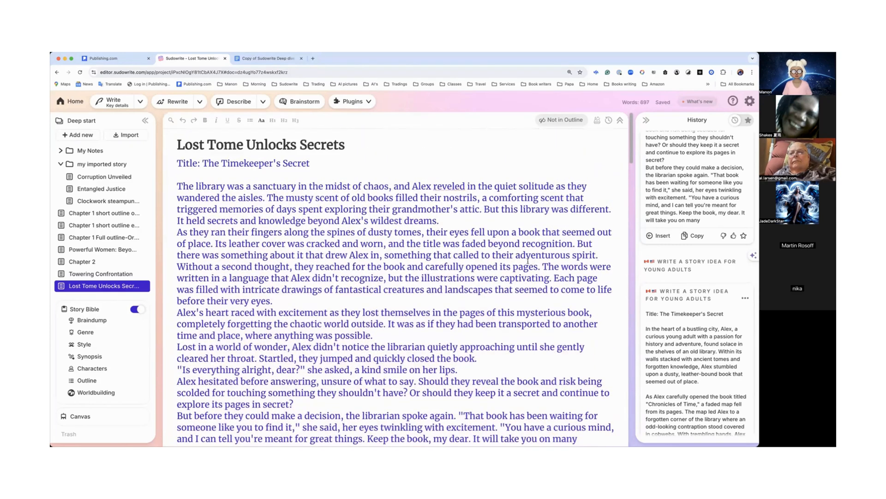
{"action": "scroll", "coordinate": [528, 261], "scroll_direction": "down", "scroll_amount": 5}
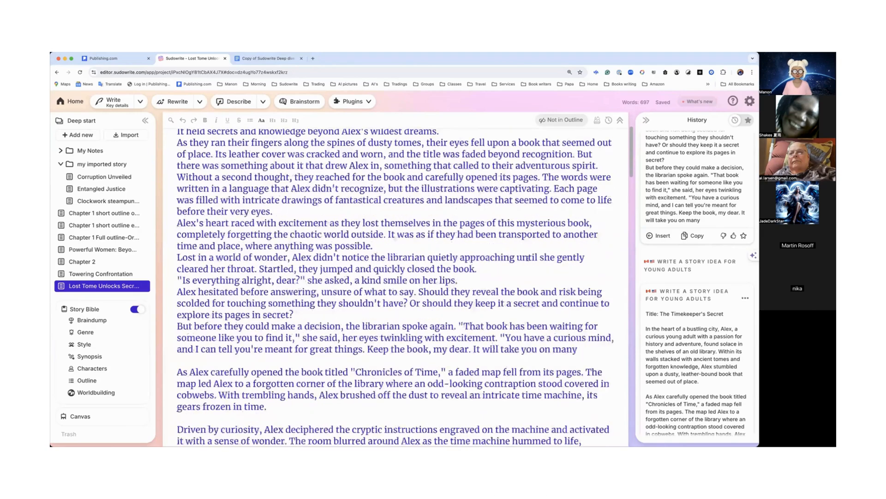
{"action": "scroll", "coordinate": [527, 262], "scroll_direction": "up", "scroll_amount": 5}
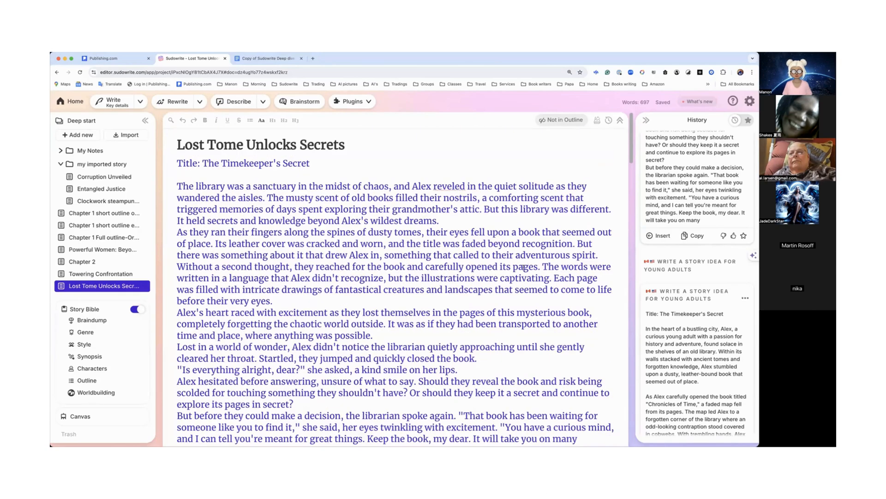
Step: Open the plugin library and browse the list of your own plugins
{"action": "left_click", "coordinate": [365, 103]}
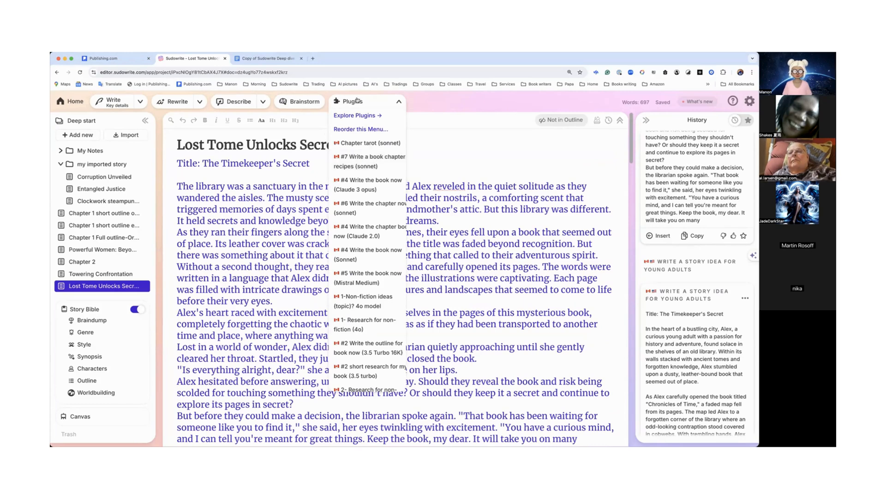
{"action": "left_click", "coordinate": [357, 115]}
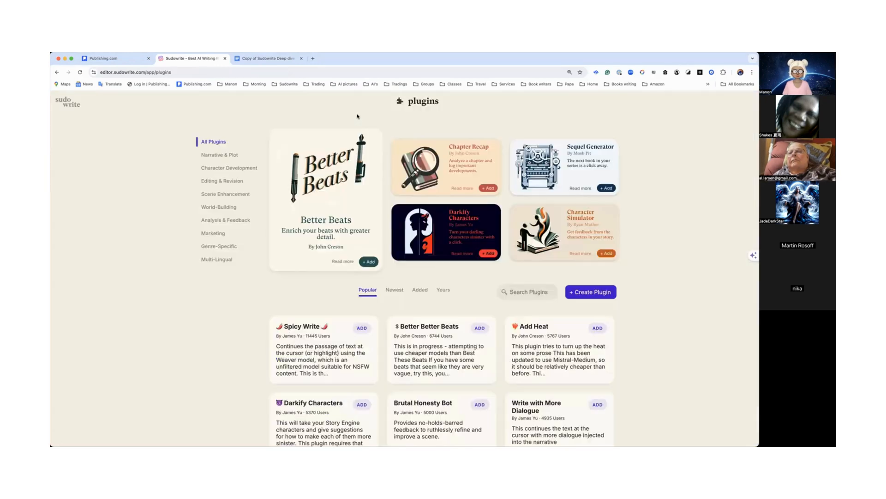
{"action": "left_click", "coordinate": [444, 290]}
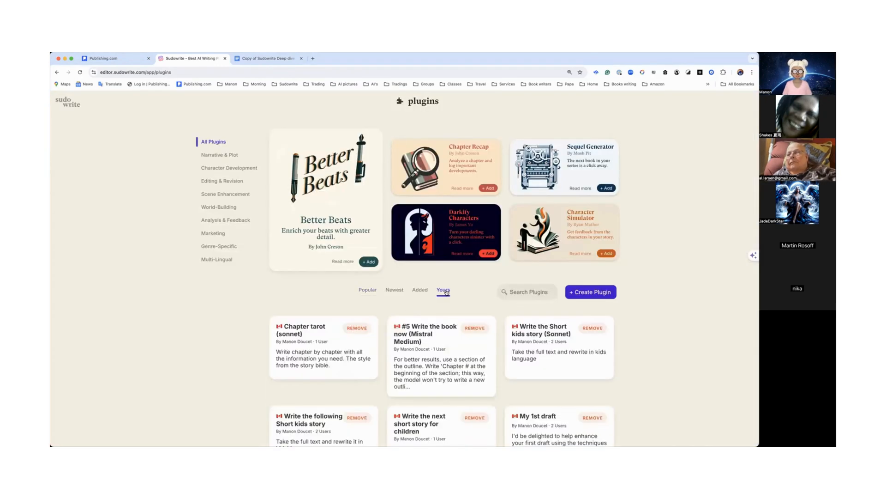
{"action": "scroll", "coordinate": [447, 292], "scroll_direction": "down", "scroll_amount": 5}
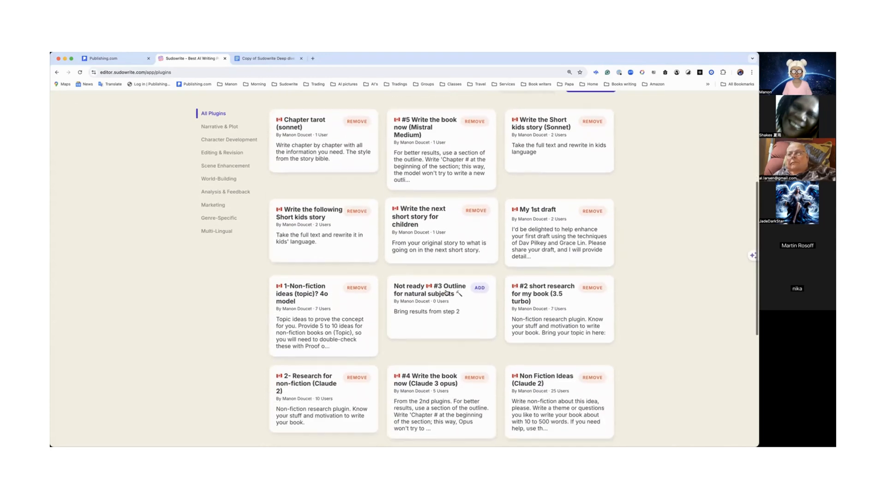
{"action": "scroll", "coordinate": [446, 292], "scroll_direction": "up", "scroll_amount": 5}
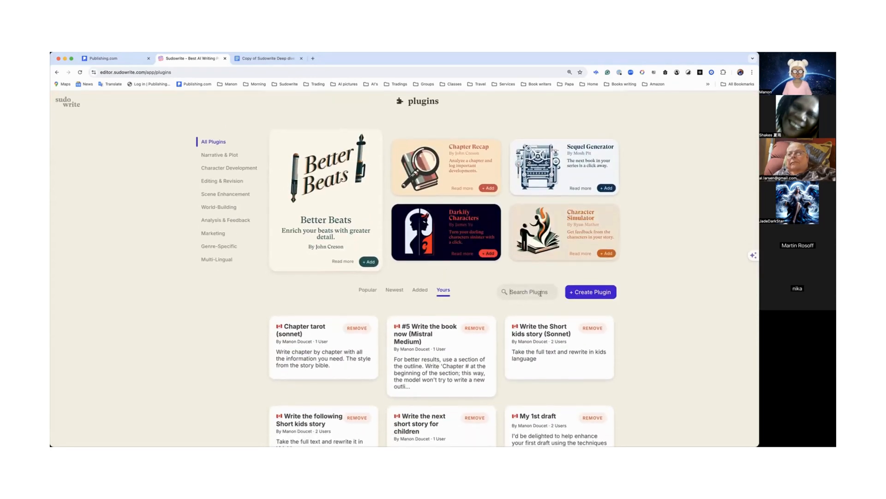
Step: Search the plugin library for "let go"
{"action": "left_click", "coordinate": [541, 294]}
{"action": "type", "text": "let go"}
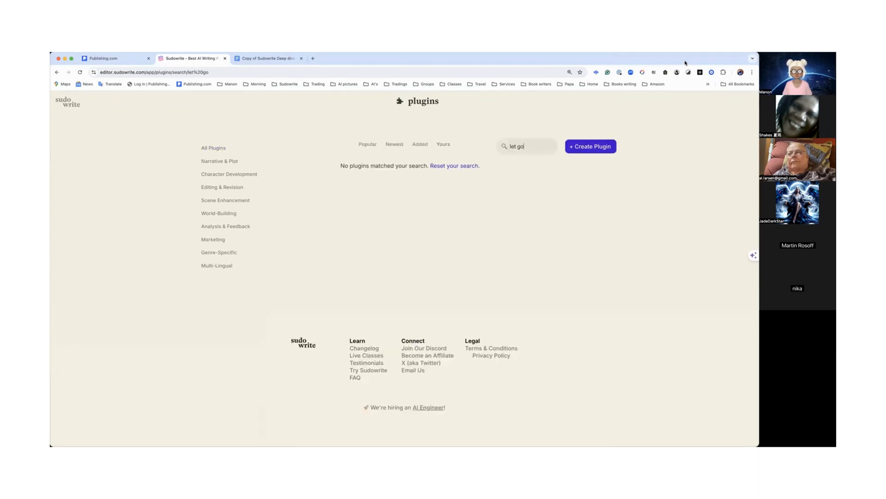
Step: Open the "Let go of your frustration" plugin page by pasting its link into the address bar
{"action": "left_click", "coordinate": [740, 73]}
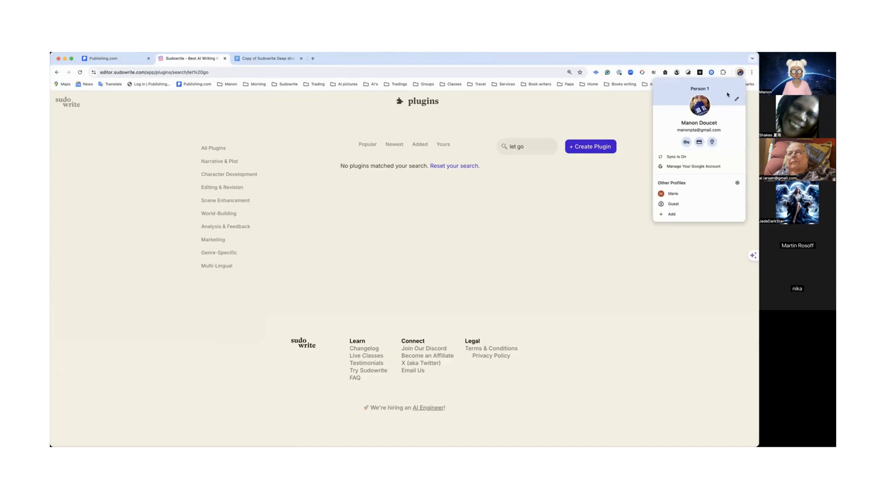
{"action": "left_click", "coordinate": [675, 194]}
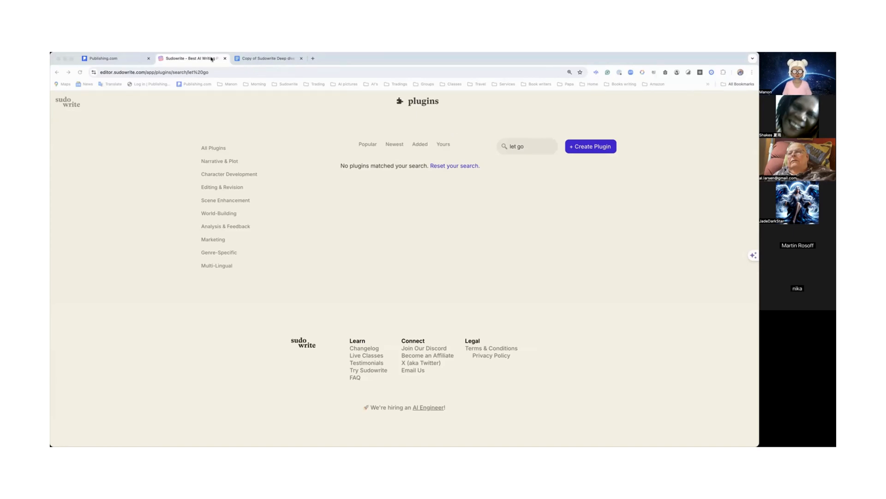
{"action": "left_click", "coordinate": [319, 132]}
{"action": "left_click", "coordinate": [270, 71]}
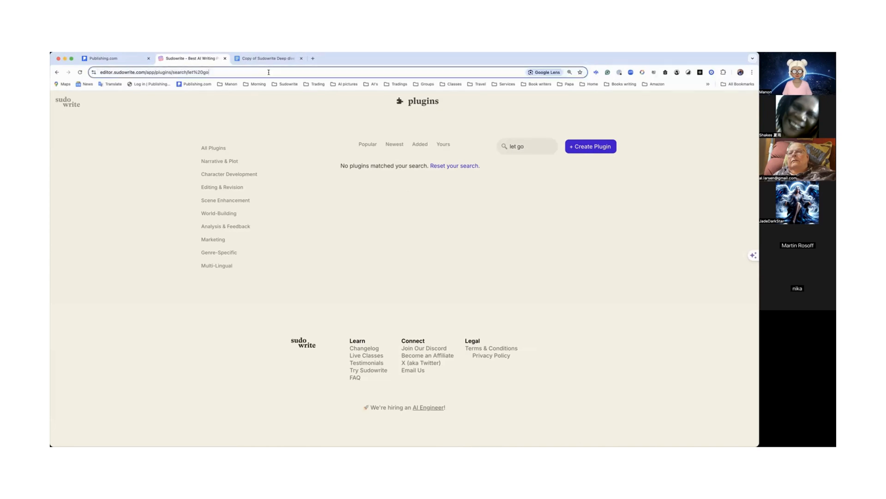
{"action": "type", "text": "https://editor.sudowrite.com/app/plugin/8raH5I7u2/let-go-of-your-frustration"}
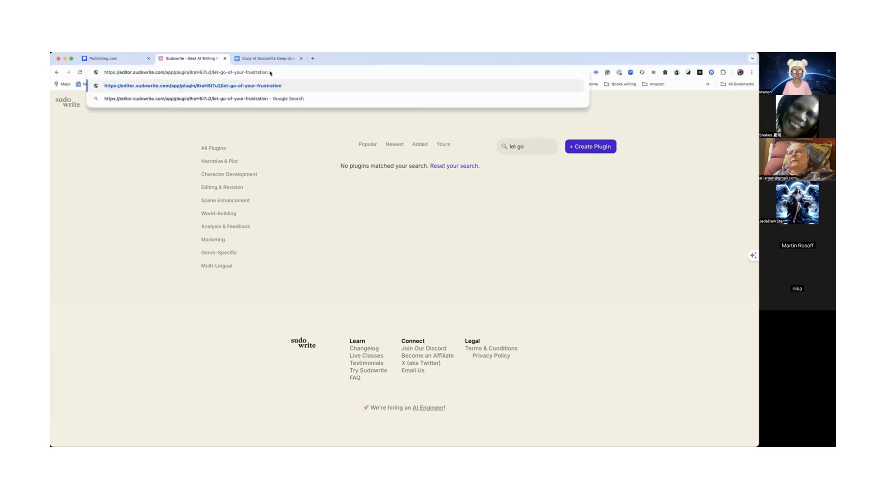
{"action": "key", "text": "Return"}
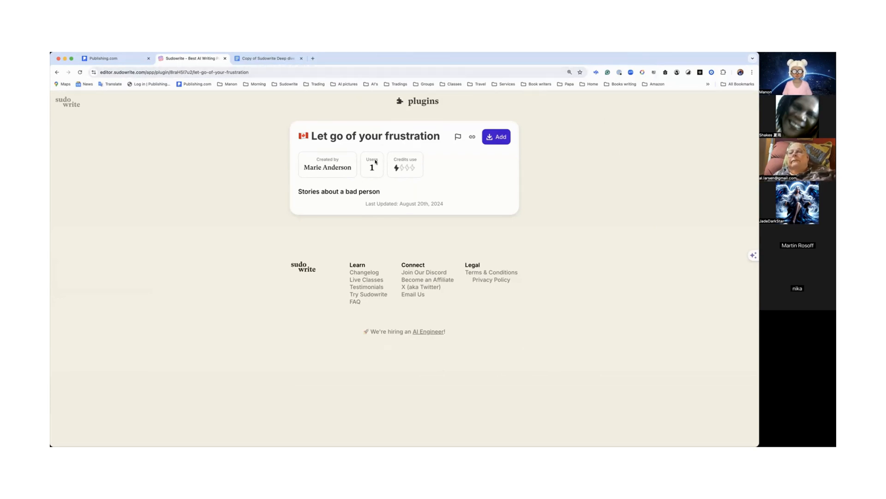
Step: Return home, open the Deep start project and add a new blank document to it
{"action": "left_click", "coordinate": [65, 106]}
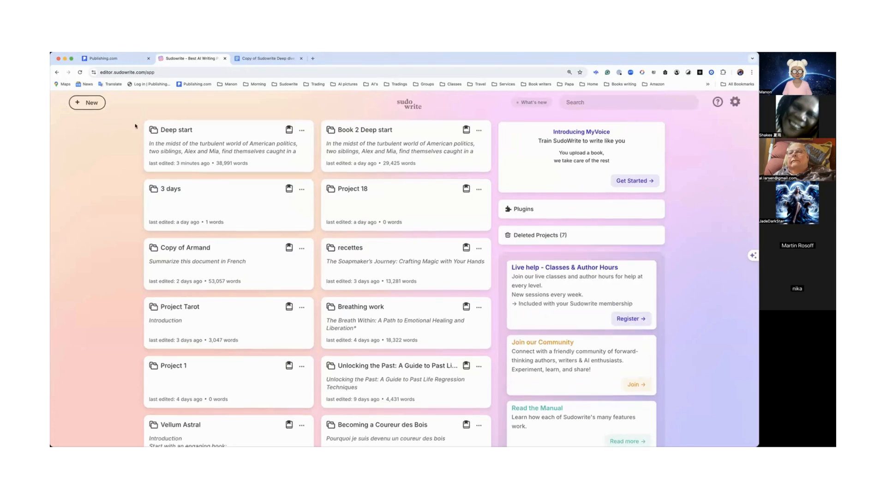
{"action": "left_click", "coordinate": [207, 146]}
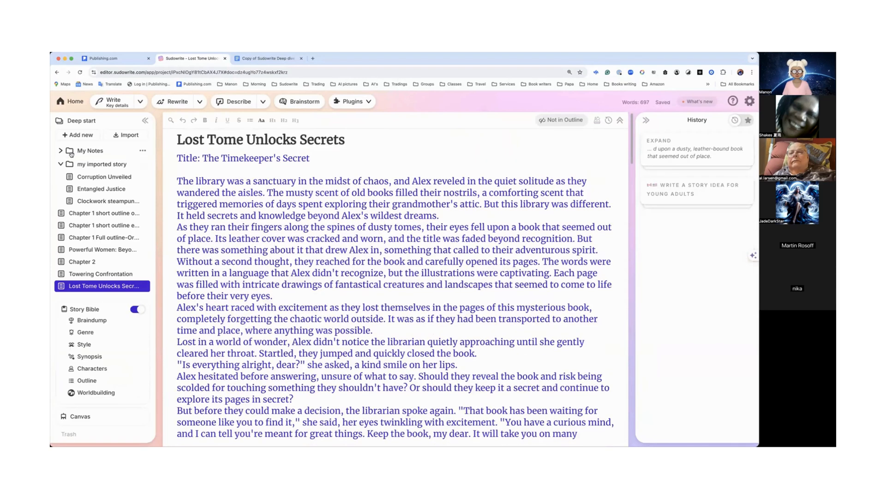
{"action": "left_click", "coordinate": [75, 137]}
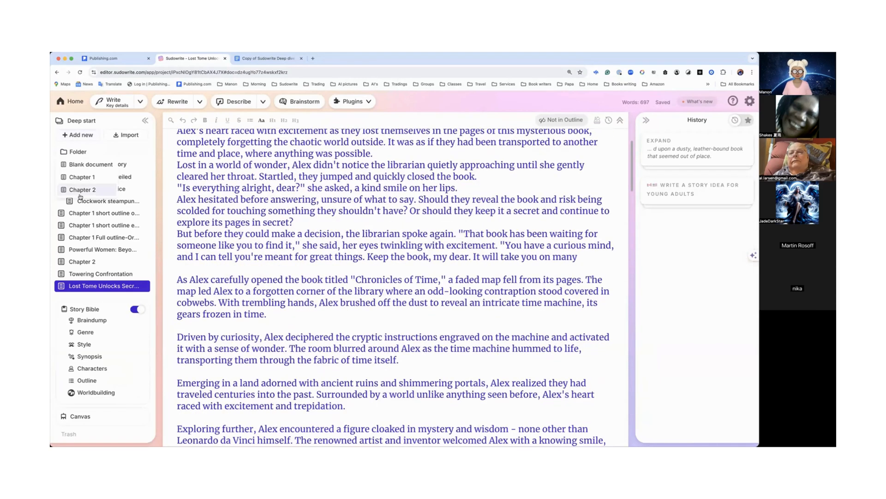
{"action": "left_click", "coordinate": [82, 165]}
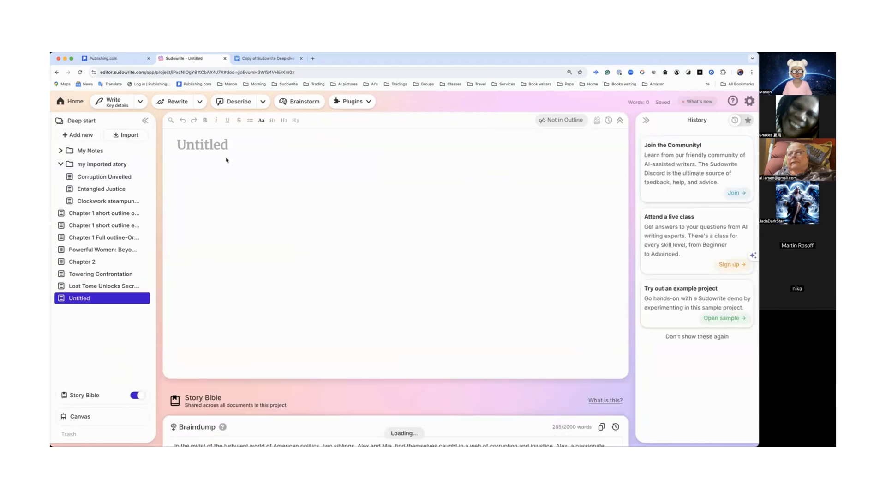
Step: Browse the list of installed plugins in the document's Plugins menu
{"action": "left_click", "coordinate": [363, 102]}
{"action": "scroll", "coordinate": [366, 148], "scroll_direction": "down", "scroll_amount": 15}
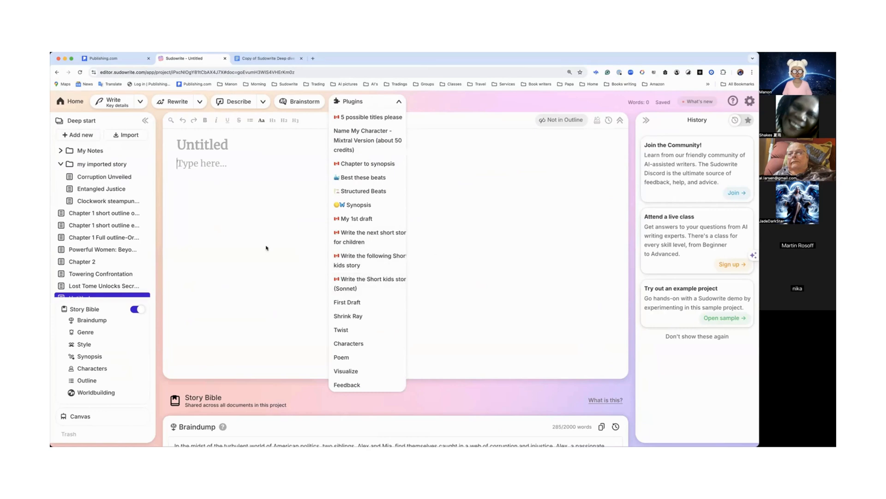
{"action": "left_click", "coordinate": [244, 219]}
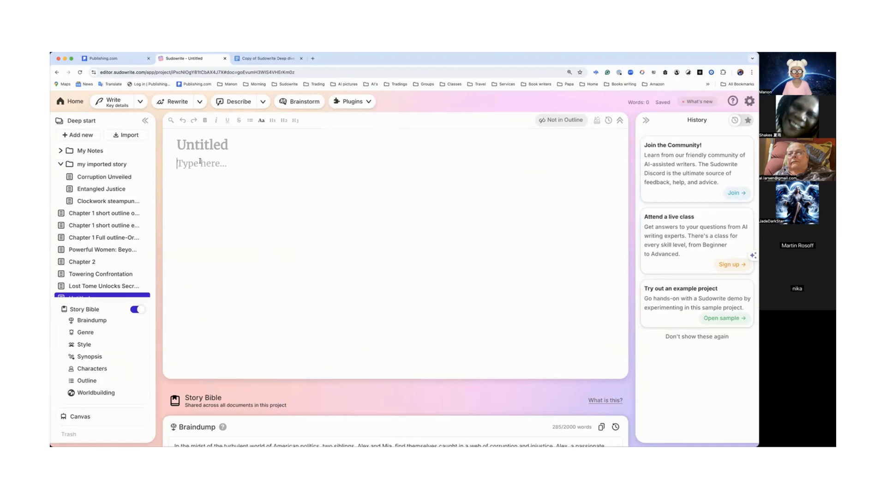
{"action": "left_click", "coordinate": [367, 102]}
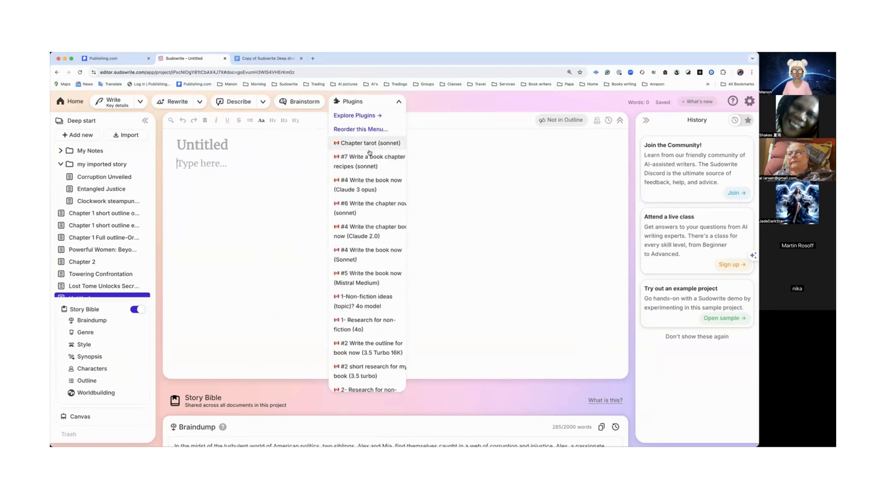
{"action": "scroll", "coordinate": [368, 250], "scroll_direction": "down", "scroll_amount": 5}
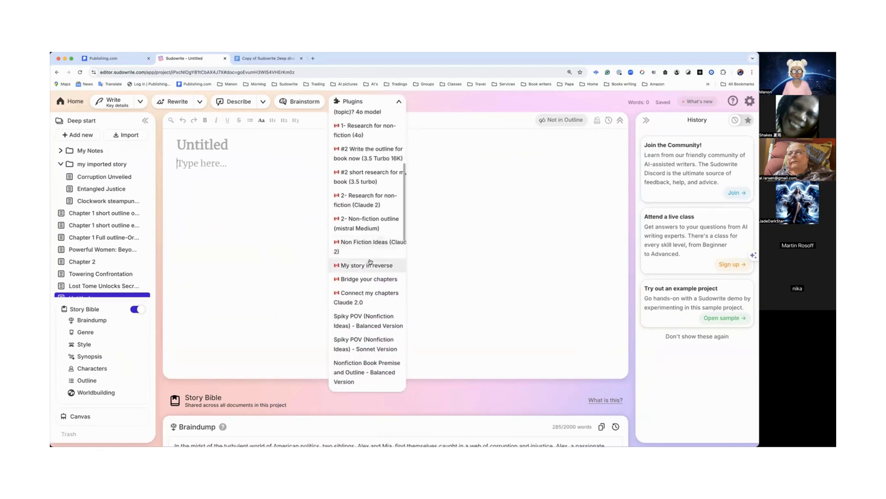
{"action": "scroll", "coordinate": [370, 261], "scroll_direction": "down", "scroll_amount": 5}
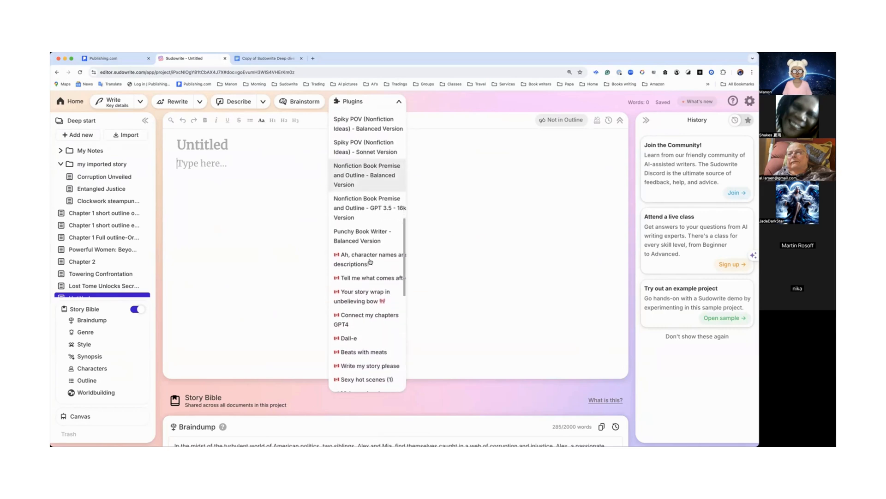
{"action": "scroll", "coordinate": [370, 262], "scroll_direction": "down", "scroll_amount": 3}
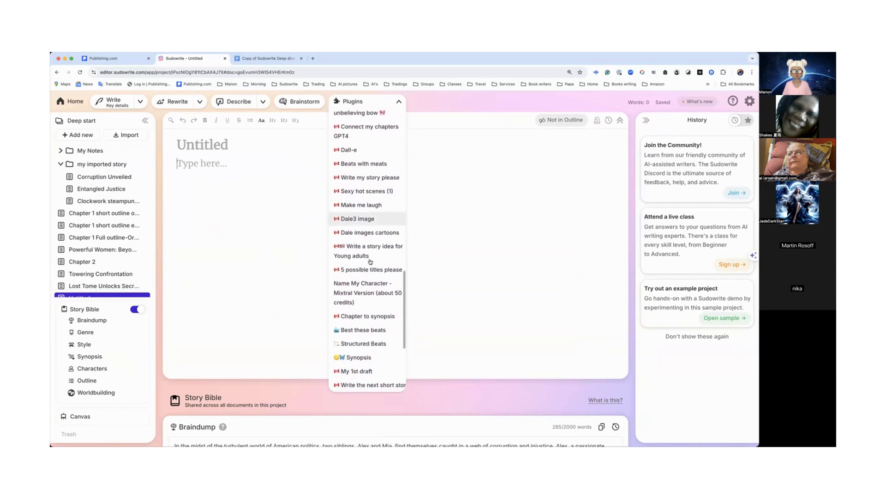
{"action": "scroll", "coordinate": [370, 262], "scroll_direction": "down", "scroll_amount": 2}
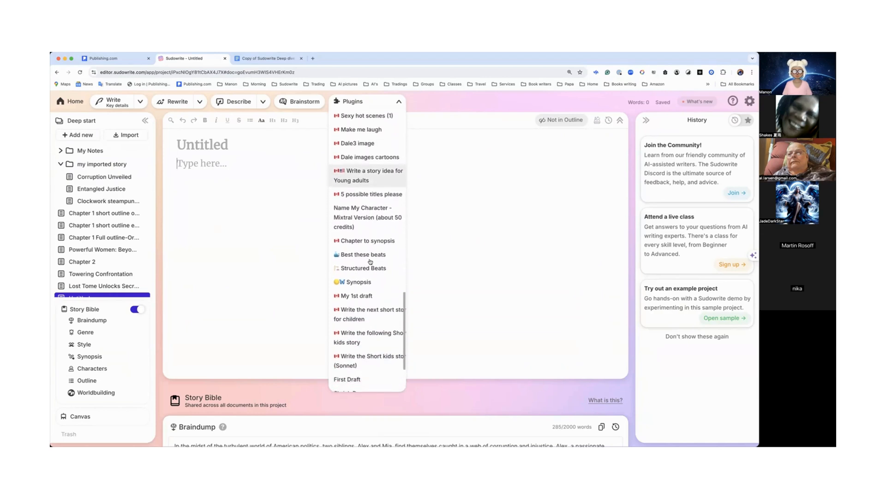
{"action": "scroll", "coordinate": [369, 261], "scroll_direction": "down", "scroll_amount": 2}
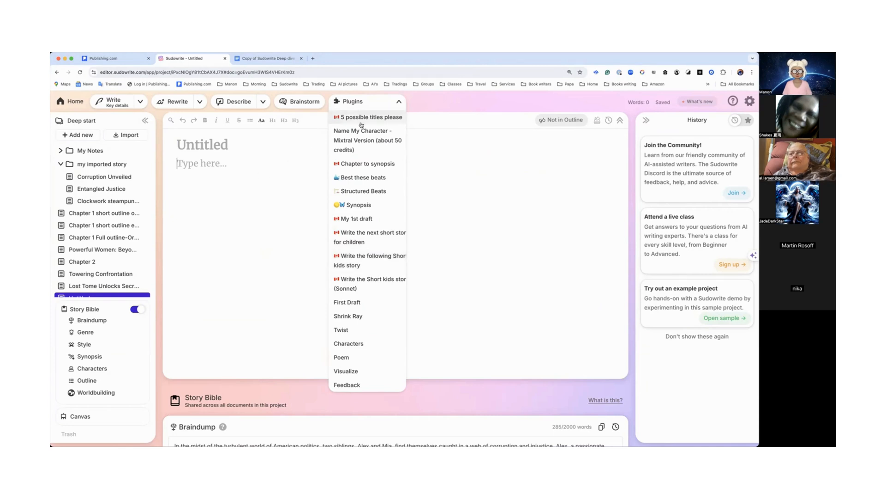
{"action": "scroll", "coordinate": [365, 165], "scroll_direction": "up", "scroll_amount": 5}
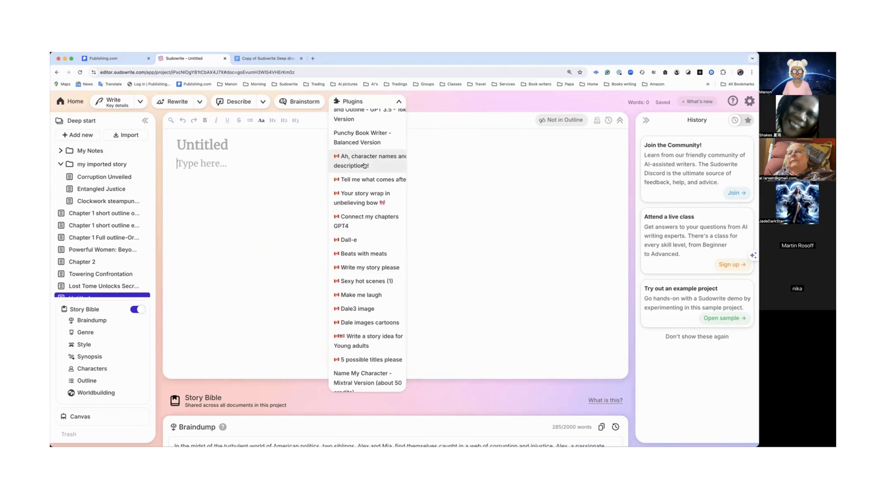
{"action": "scroll", "coordinate": [365, 166], "scroll_direction": "down", "scroll_amount": 3}
{"action": "scroll", "coordinate": [365, 166], "scroll_direction": "down", "scroll_amount": 1}
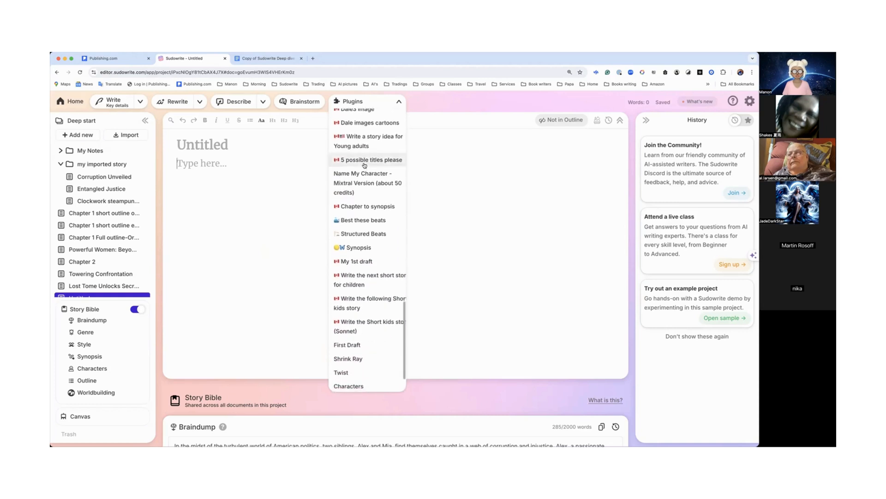
{"action": "scroll", "coordinate": [364, 165], "scroll_direction": "down", "scroll_amount": 1}
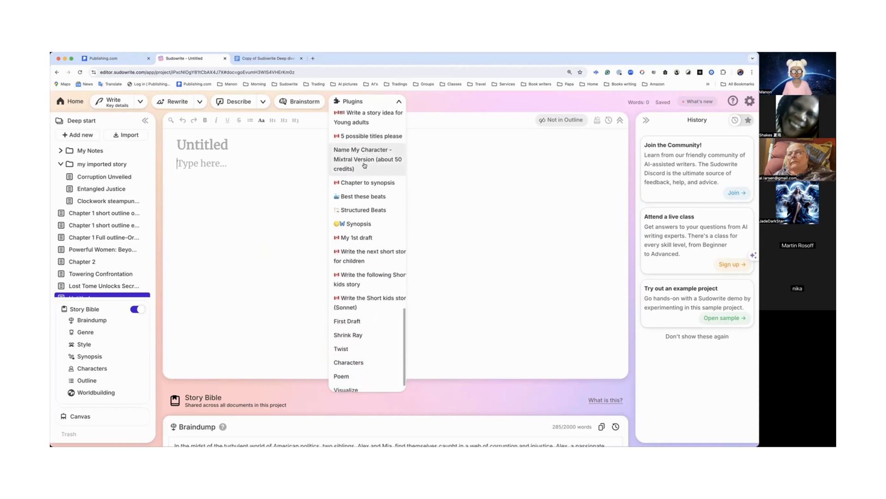
{"action": "scroll", "coordinate": [365, 166], "scroll_direction": "up", "scroll_amount": 4}
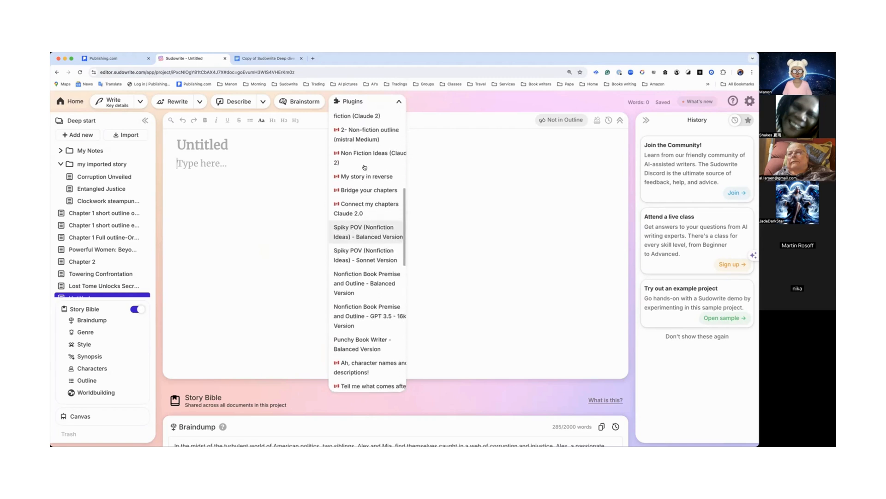
{"action": "scroll", "coordinate": [364, 167], "scroll_direction": "up", "scroll_amount": 1}
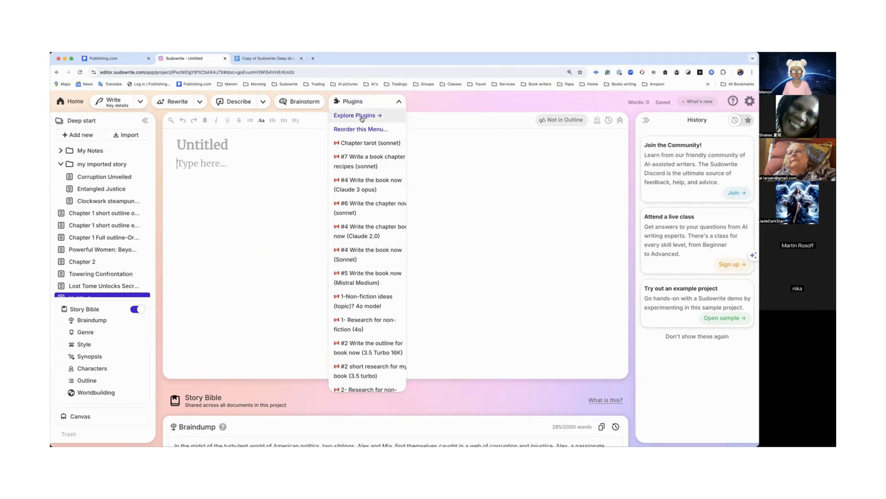
Step: Open the plugin library from the menu and browse the plugins already added
{"action": "left_click", "coordinate": [362, 116]}
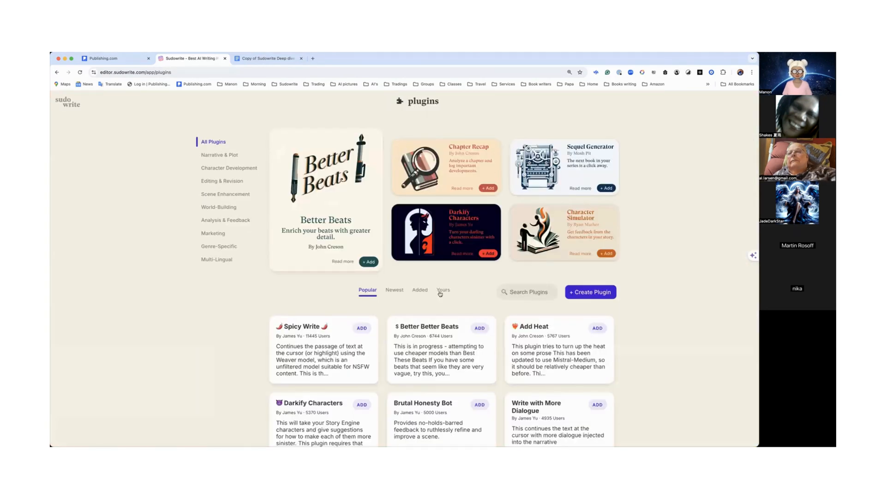
{"action": "left_click", "coordinate": [422, 290]}
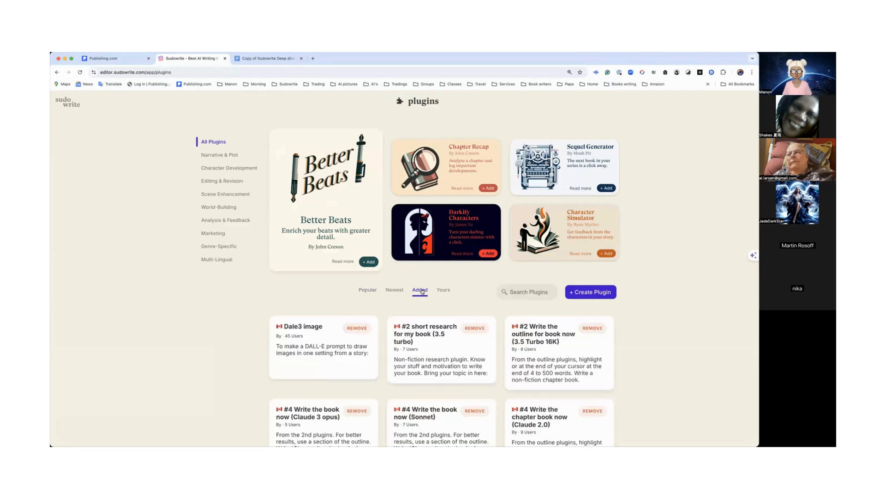
{"action": "scroll", "coordinate": [423, 290], "scroll_direction": "down", "scroll_amount": 3}
{"action": "scroll", "coordinate": [422, 292], "scroll_direction": "down", "scroll_amount": 3}
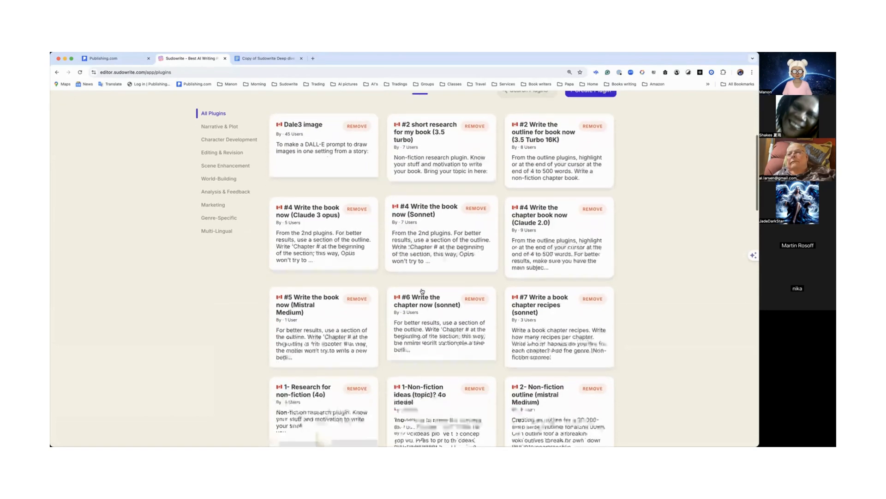
{"action": "scroll", "coordinate": [422, 291], "scroll_direction": "down", "scroll_amount": 3}
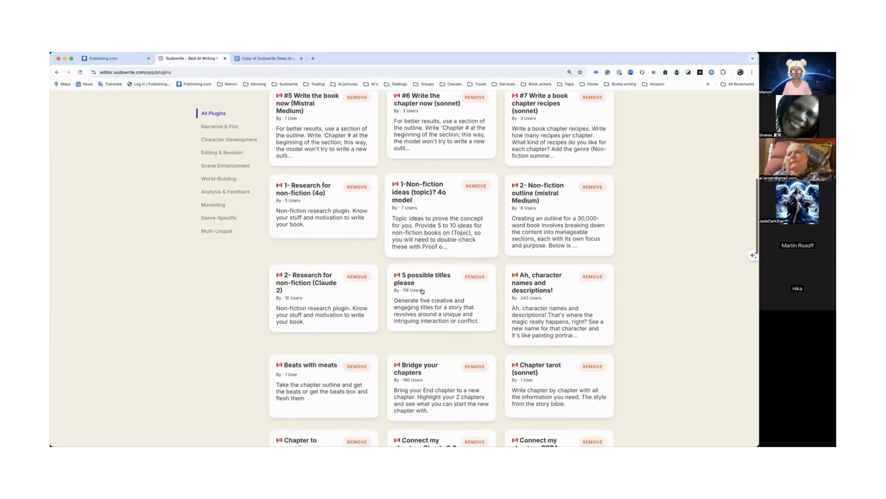
{"action": "scroll", "coordinate": [422, 291], "scroll_direction": "down", "scroll_amount": 3}
{"action": "scroll", "coordinate": [422, 290], "scroll_direction": "down", "scroll_amount": 3}
{"action": "scroll", "coordinate": [422, 291], "scroll_direction": "down", "scroll_amount": 3}
{"action": "scroll", "coordinate": [422, 291], "scroll_direction": "down", "scroll_amount": 5}
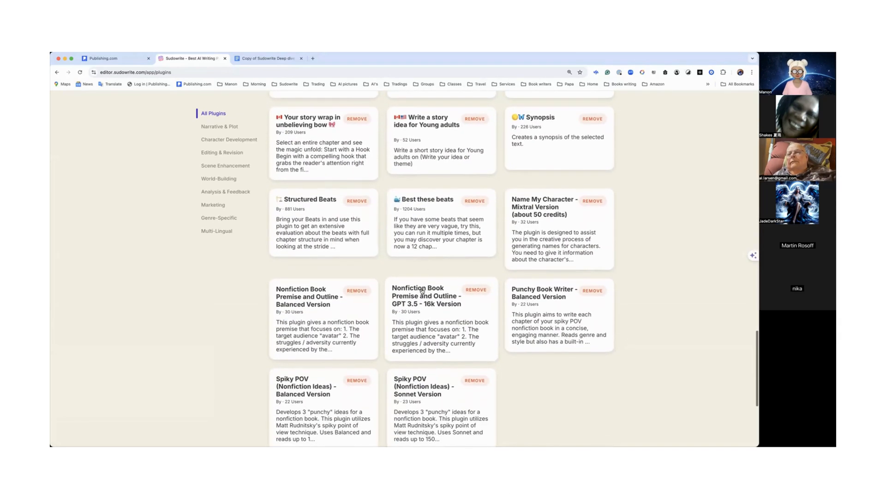
{"action": "scroll", "coordinate": [422, 291], "scroll_direction": "up", "scroll_amount": 15}
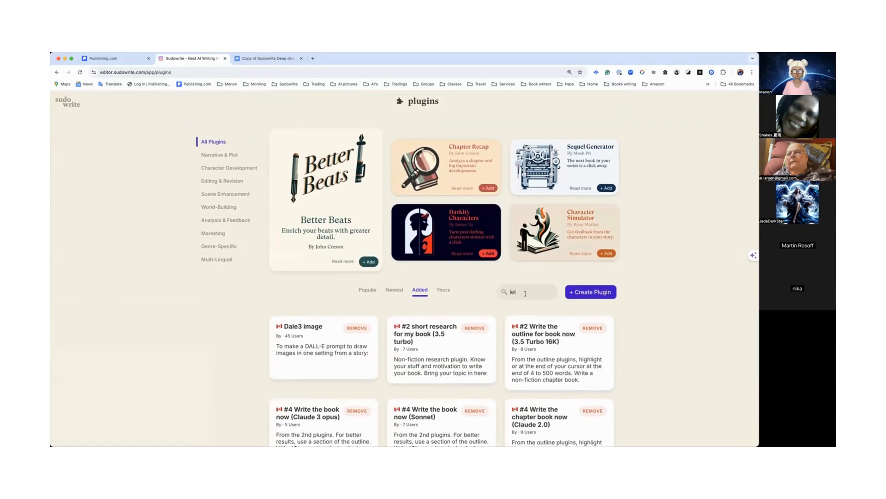
Step: Search the plugin library for "let" and scroll through the results
{"action": "key", "text": "Return"}
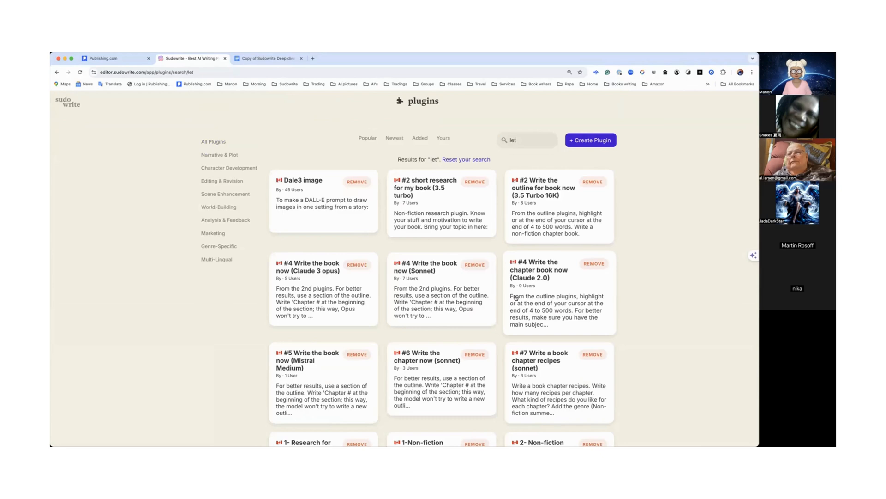
{"action": "scroll", "coordinate": [516, 298], "scroll_direction": "down", "scroll_amount": 5}
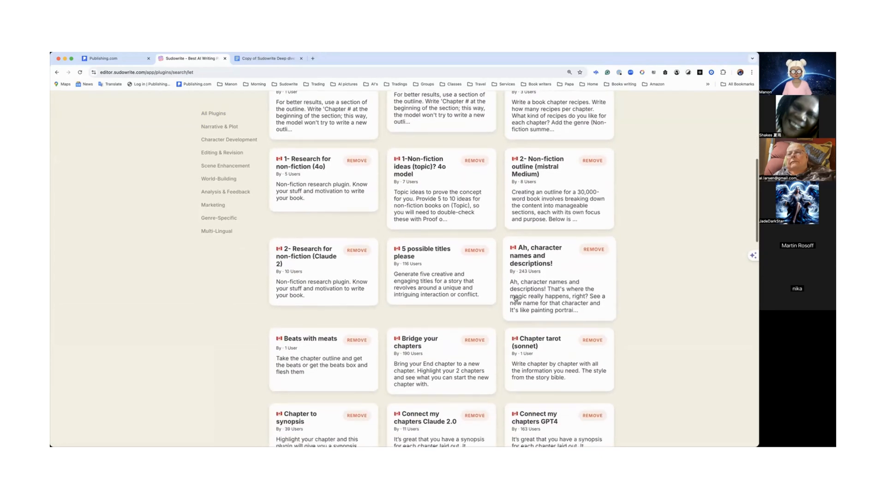
{"action": "scroll", "coordinate": [516, 297], "scroll_direction": "up", "scroll_amount": 10}
Step: Open the "Let go of your frustration" plugin from its pasted link, add it, and return to the project
{"action": "left_click", "coordinate": [258, 71]}
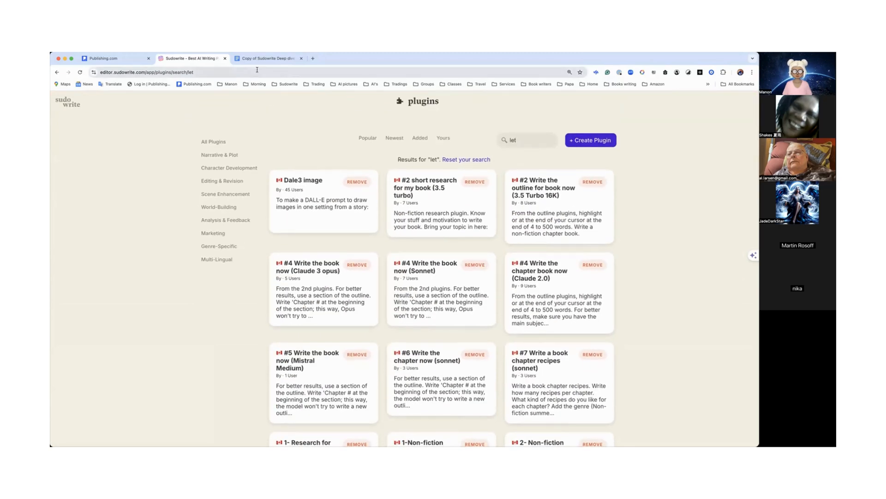
{"action": "type", "text": "https://editor.sudowrite.com/app/plugin/8raH5I7u2/let-go-of-your-frustration"}
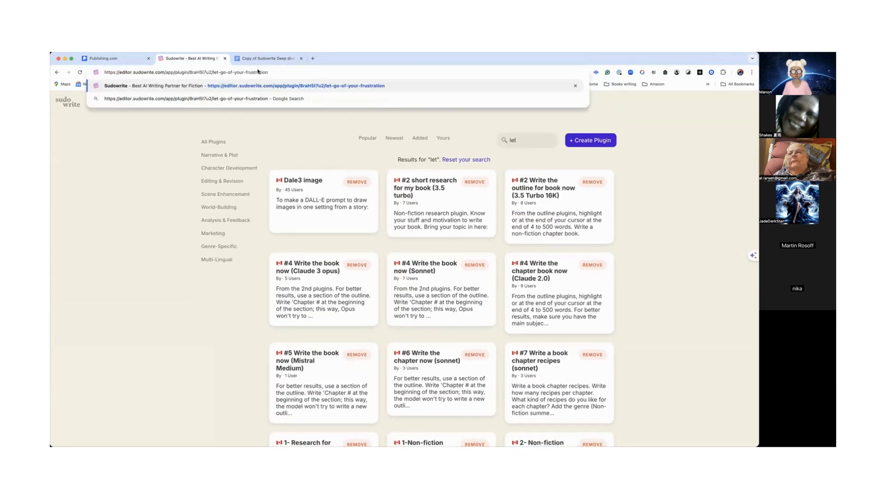
{"action": "key", "text": "Return"}
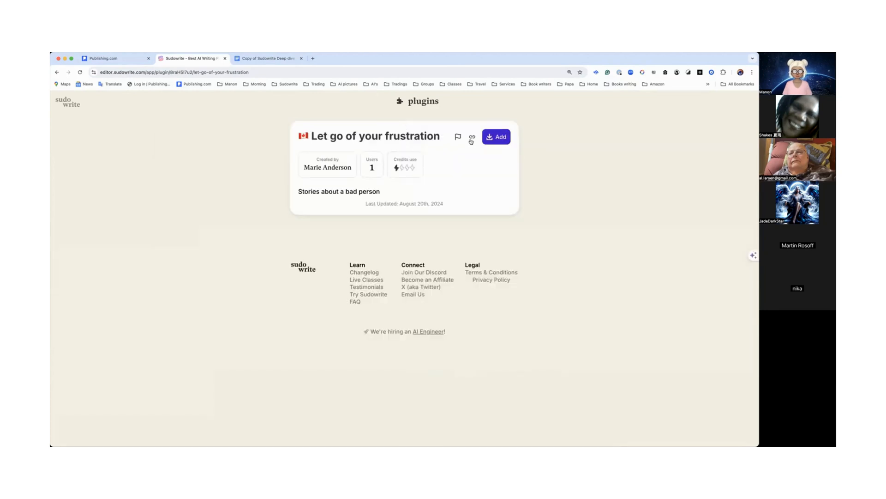
{"action": "left_click", "coordinate": [495, 137]}
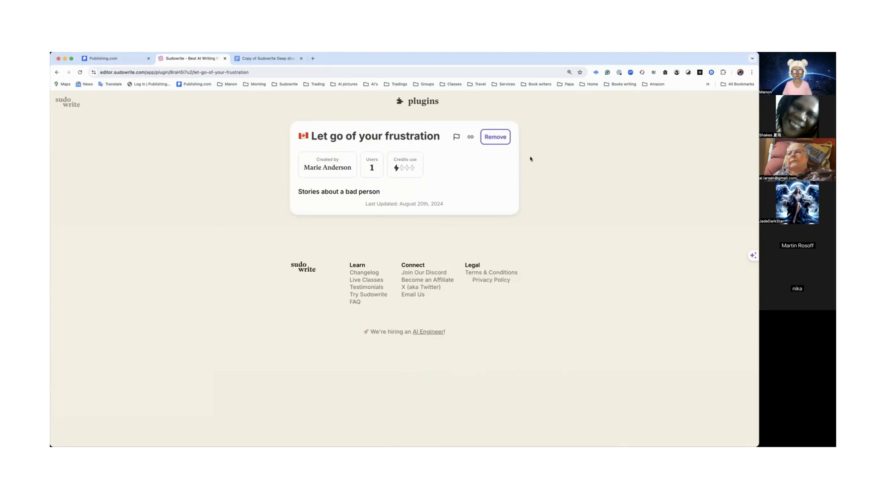
{"action": "left_click", "coordinate": [69, 103]}
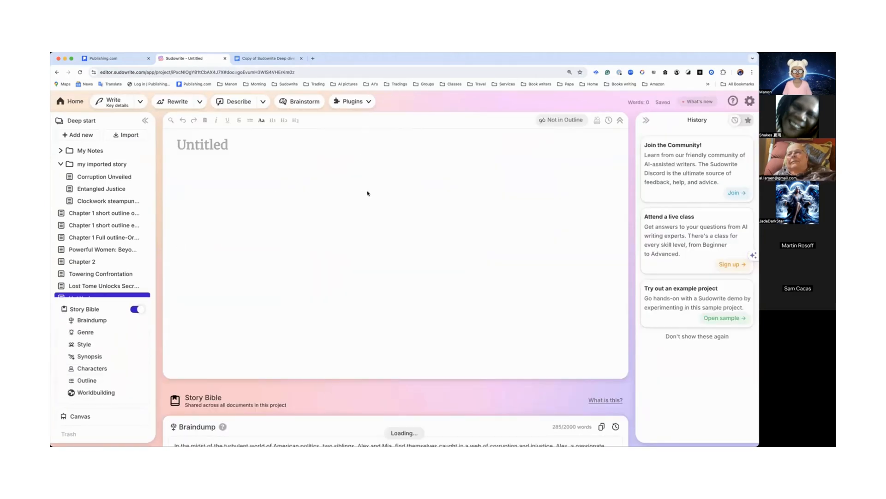
{"action": "mouse_move", "coordinate": [364, 105]}
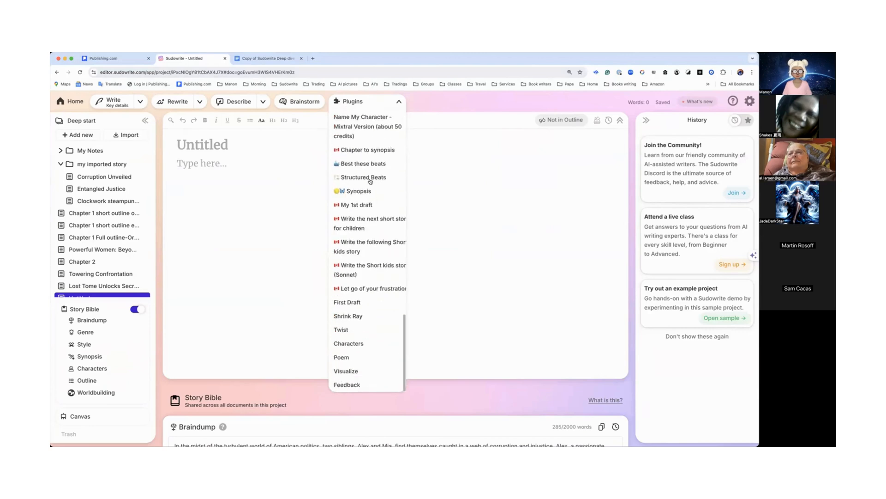
{"action": "left_click", "coordinate": [373, 289]}
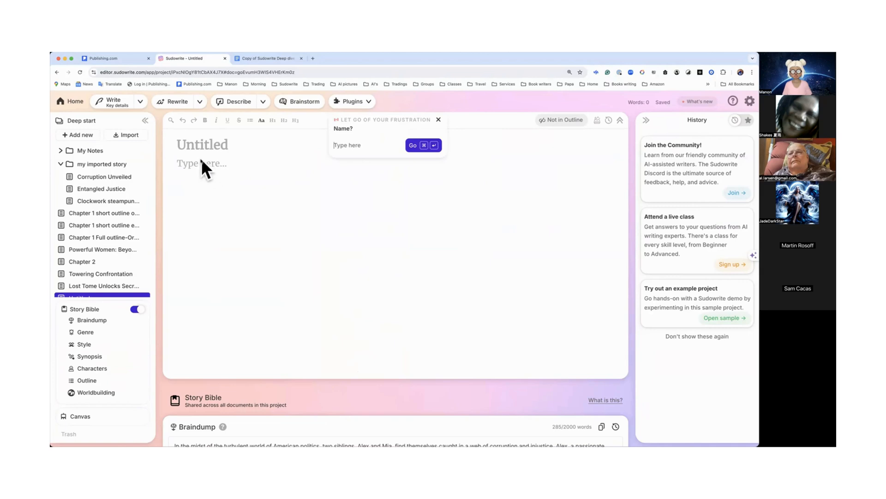
{"action": "left_click", "coordinate": [439, 120]}
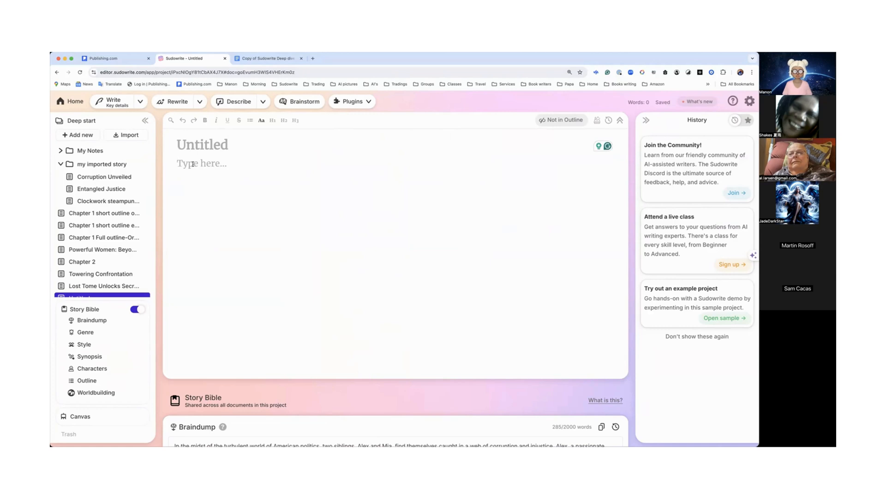
Step: Write the premise "Vampire allergic to blood" in the untitled document, correcting the misspelling of "allergic"
{"action": "type", "text": "Vampire alleer"}
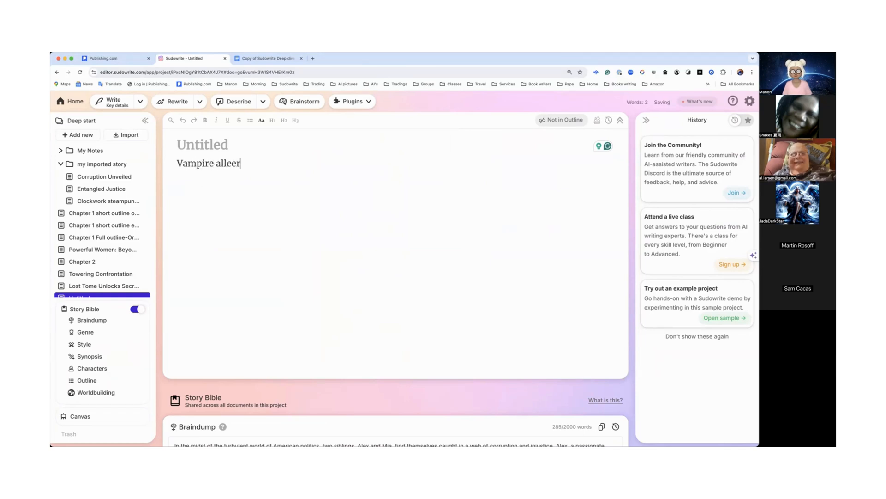
{"action": "type", "text": "gic to blood"}
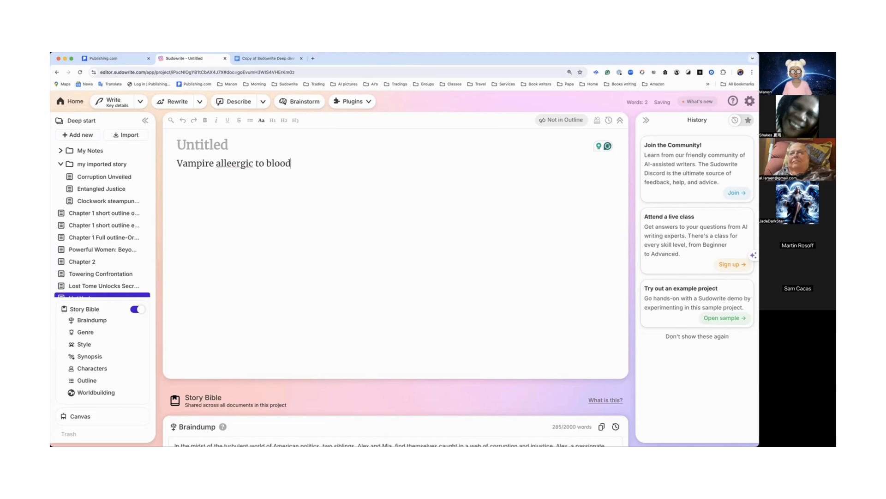
{"action": "right_click", "coordinate": [233, 163]}
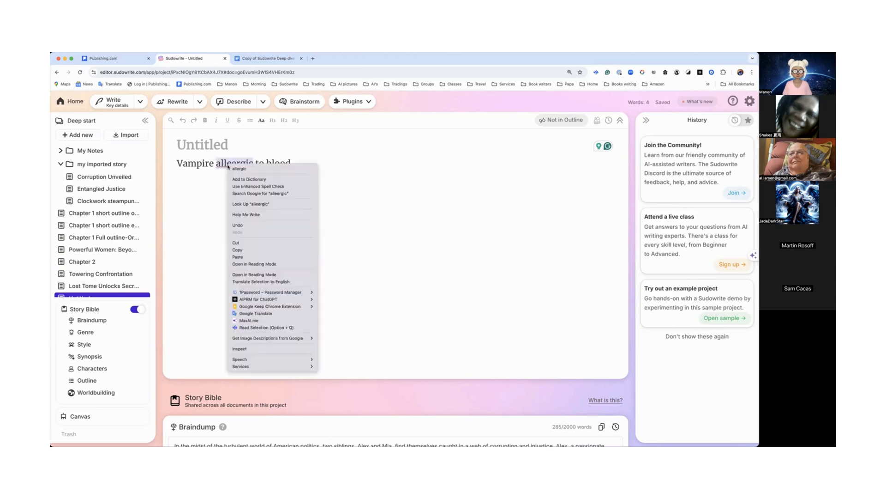
{"action": "left_click", "coordinate": [254, 169]}
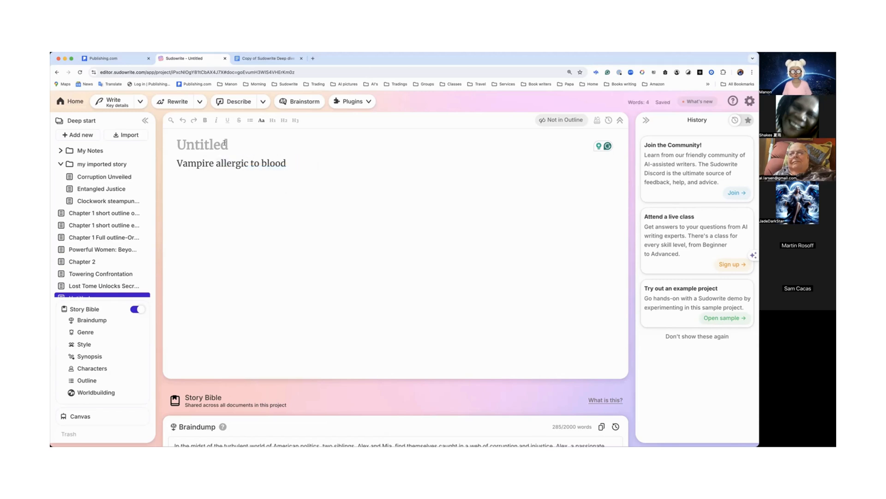
Step: Run the "Let go of your frustration" plugin on the premise with Claude as the character name
{"action": "left_click", "coordinate": [362, 102]}
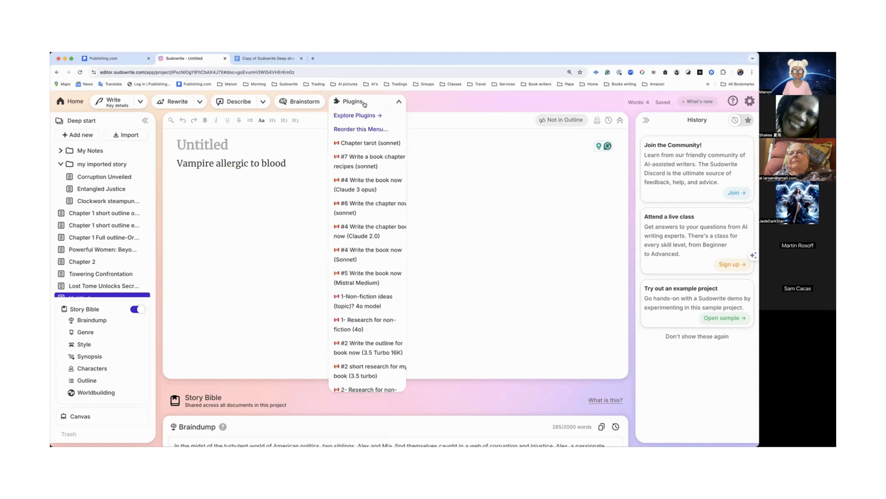
{"action": "scroll", "coordinate": [368, 207], "scroll_direction": "down", "scroll_amount": 3}
{"action": "scroll", "coordinate": [368, 207], "scroll_direction": "down", "scroll_amount": 5}
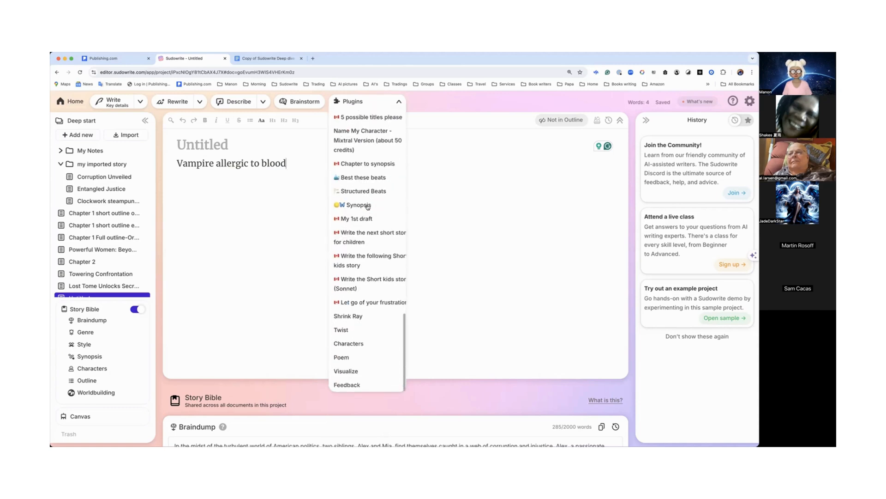
{"action": "left_click", "coordinate": [373, 299]}
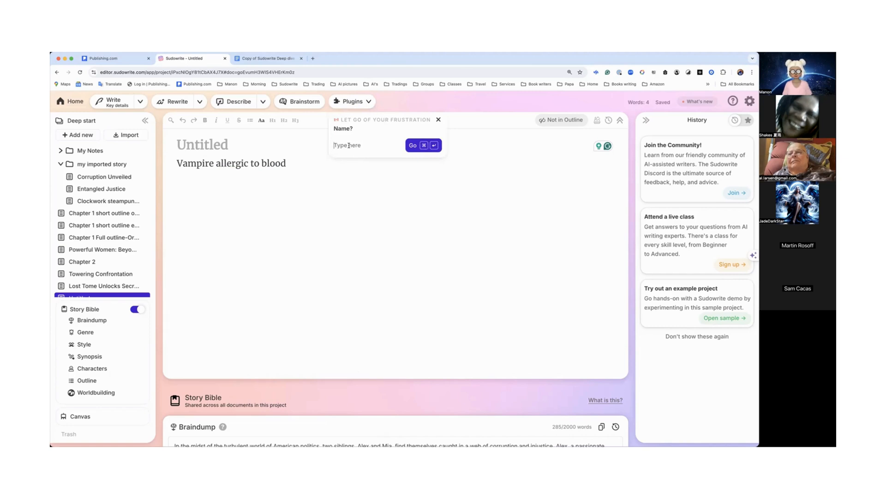
{"action": "type", "text": "L"}
{"action": "key", "text": "BackSpace"}
{"action": "type", "text": "Claude"}
{"action": "left_click", "coordinate": [413, 145]}
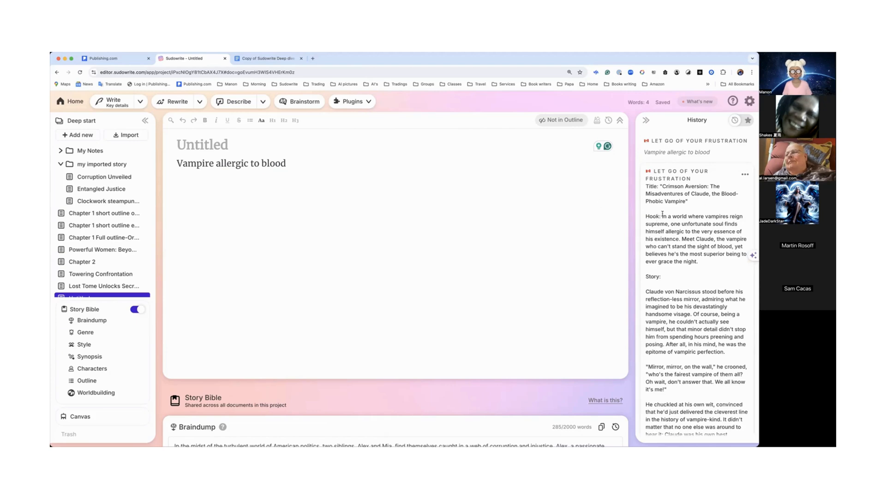
Step: Read through the generated story in the history panel
{"action": "scroll", "coordinate": [663, 214], "scroll_direction": "down", "scroll_amount": 5}
{"action": "scroll", "coordinate": [663, 213], "scroll_direction": "down", "scroll_amount": 3}
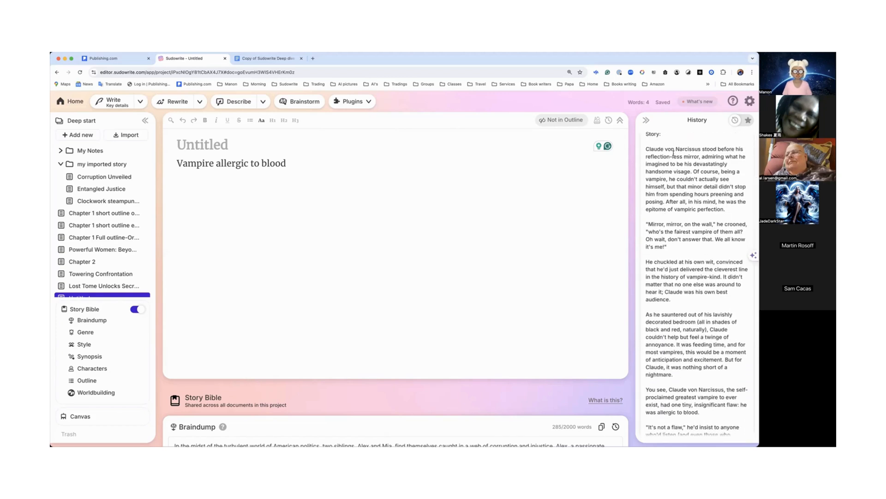
{"action": "scroll", "coordinate": [685, 154], "scroll_direction": "down", "scroll_amount": 15}
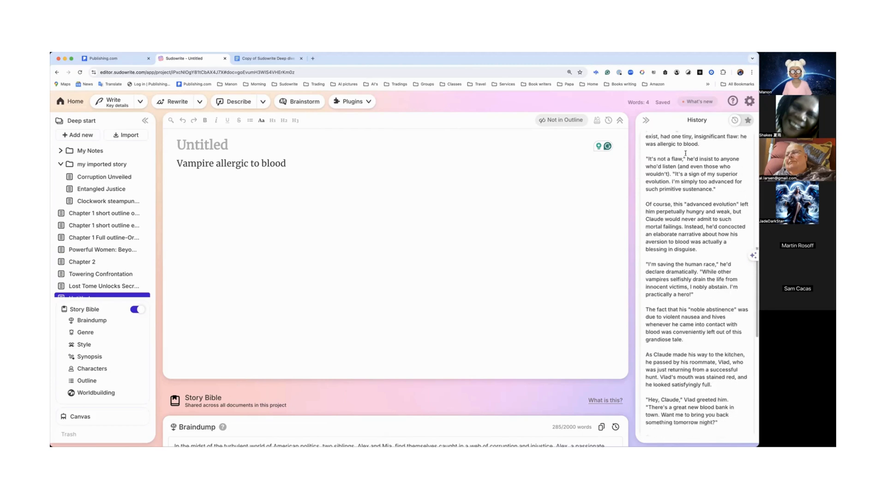
{"action": "scroll", "coordinate": [686, 154], "scroll_direction": "down", "scroll_amount": 8}
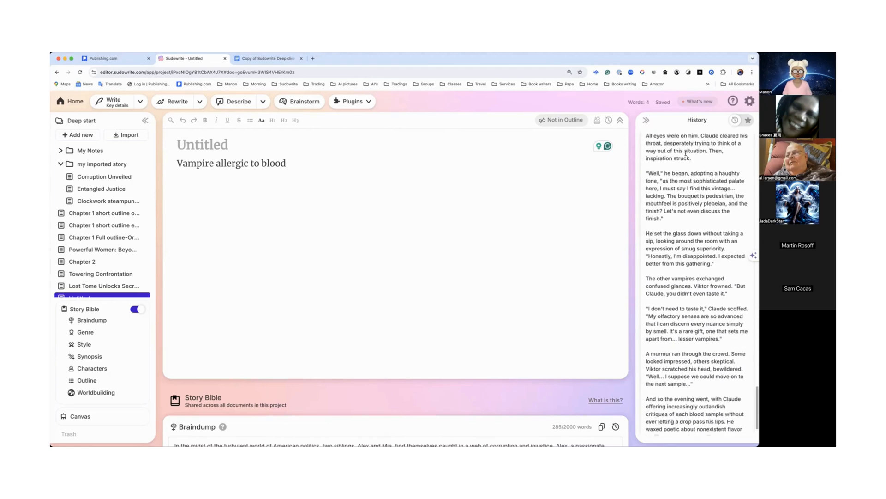
{"action": "scroll", "coordinate": [686, 153], "scroll_direction": "down", "scroll_amount": 4}
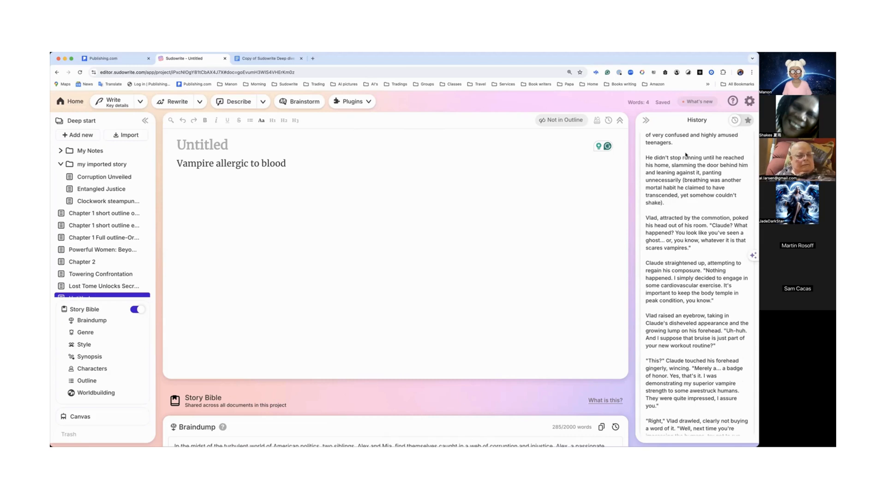
{"action": "scroll", "coordinate": [686, 154], "scroll_direction": "down", "scroll_amount": 6}
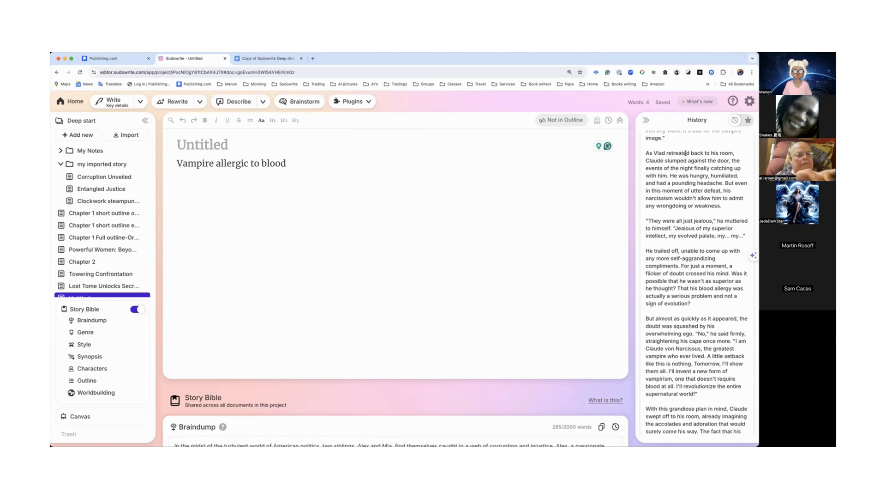
{"action": "scroll", "coordinate": [686, 153], "scroll_direction": "down", "scroll_amount": 1}
{"action": "scroll", "coordinate": [686, 153], "scroll_direction": "down", "scroll_amount": 10}
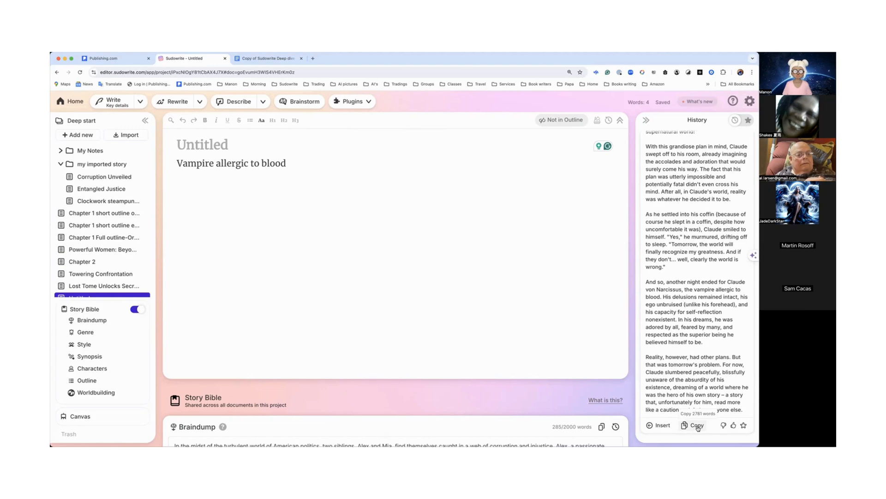
Step: Insert the generated story into the document below the premise
{"action": "left_click", "coordinate": [484, 295]}
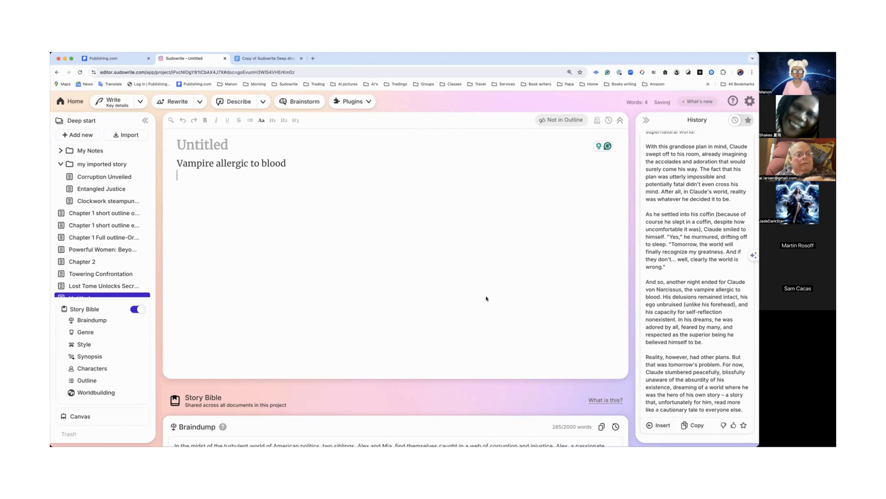
{"action": "left_click", "coordinate": [659, 425]}
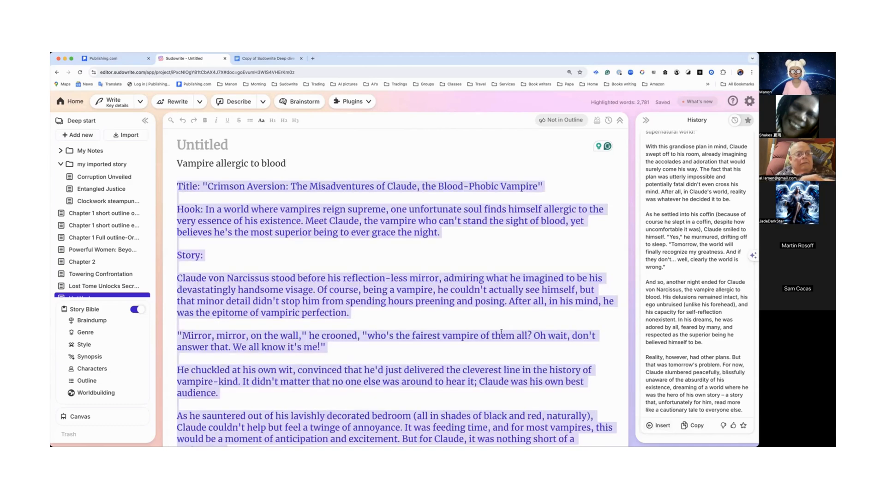
{"action": "scroll", "coordinate": [502, 331], "scroll_direction": "down", "scroll_amount": 2}
{"action": "scroll", "coordinate": [501, 334], "scroll_direction": "down", "scroll_amount": 1}
{"action": "scroll", "coordinate": [501, 334], "scroll_direction": "up", "scroll_amount": 2}
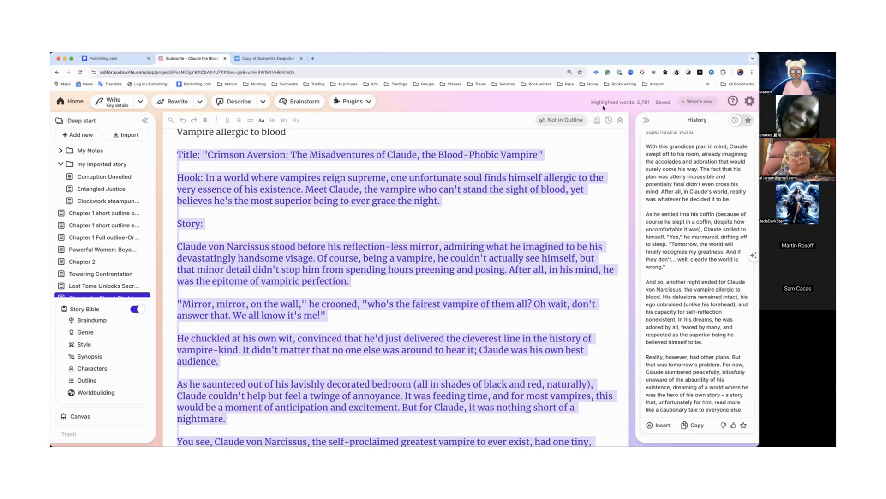
Step: Start creating a new plugin from the plugin library and name it "Ideas for bridge"
{"action": "left_click", "coordinate": [370, 103]}
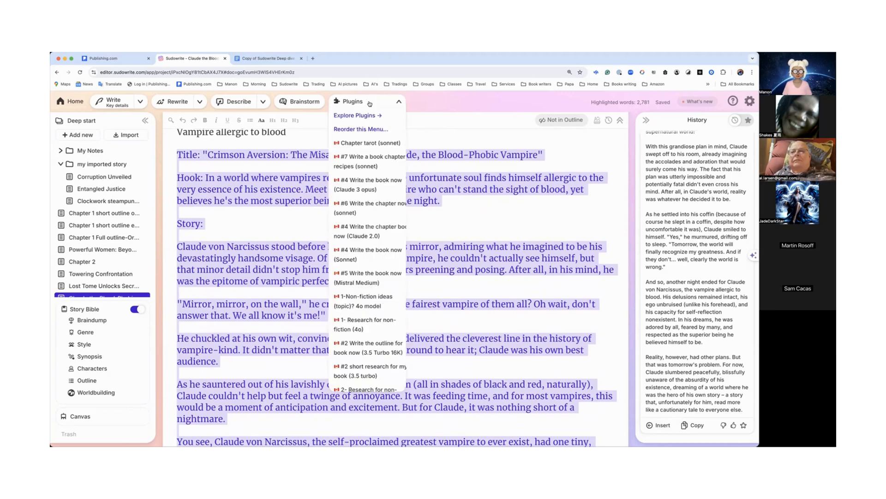
{"action": "left_click", "coordinate": [366, 116]}
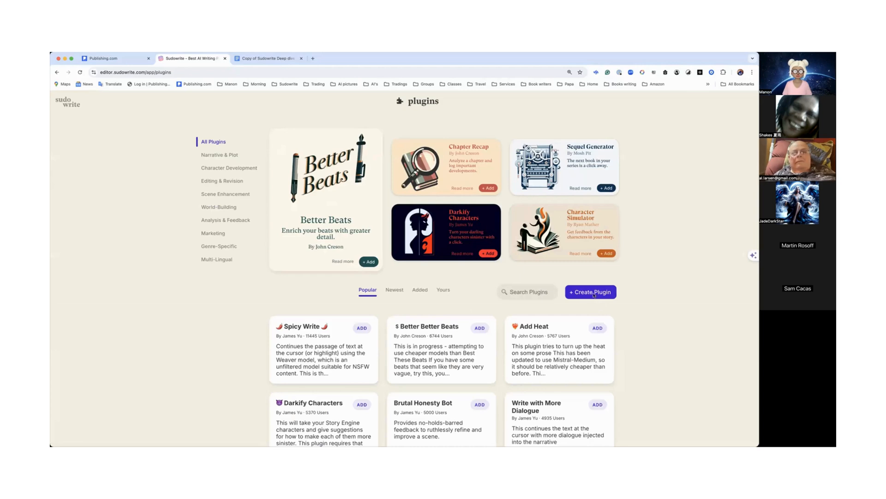
{"action": "left_click", "coordinate": [588, 297]}
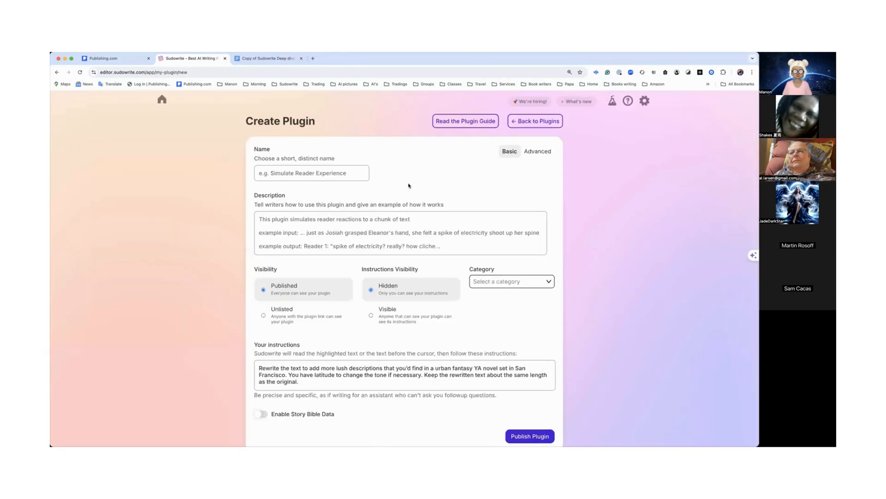
{"action": "left_click", "coordinate": [358, 174]}
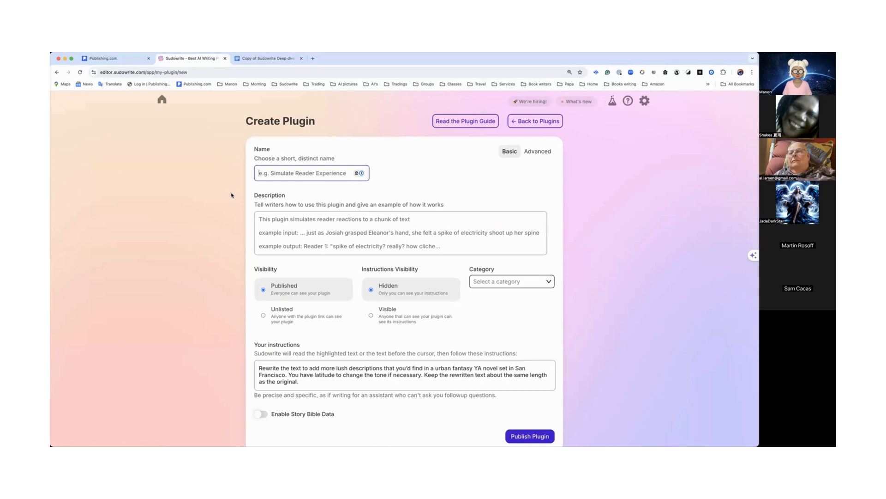
{"action": "left_click", "coordinate": [277, 174]}
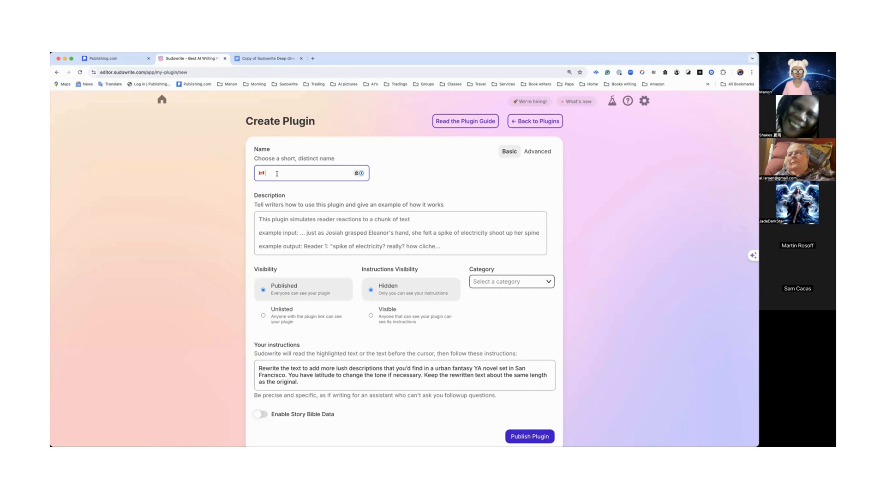
{"action": "type", "text": "deas f"}
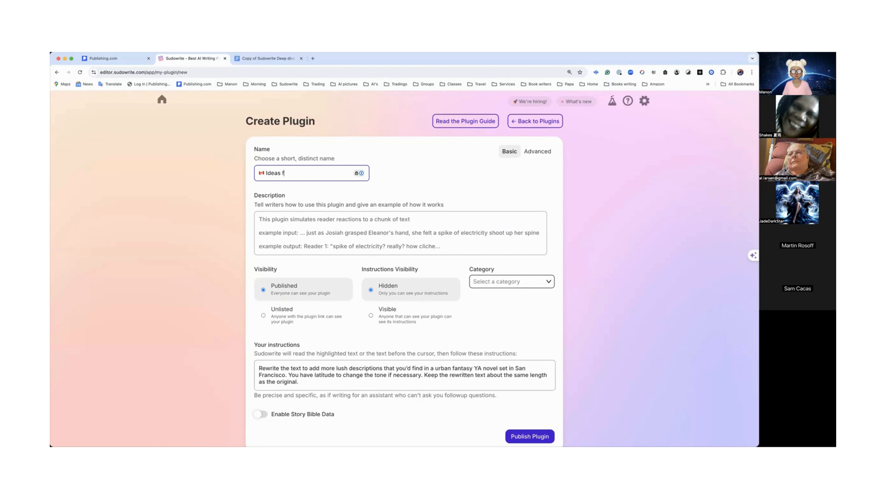
{"action": "type", "text": "ior bridge"}
Step: Enter the plugin description 'Highlight my story and give me idea from the ending tp the beginning of the second chapter/'
{"action": "left_click", "coordinate": [279, 226]}
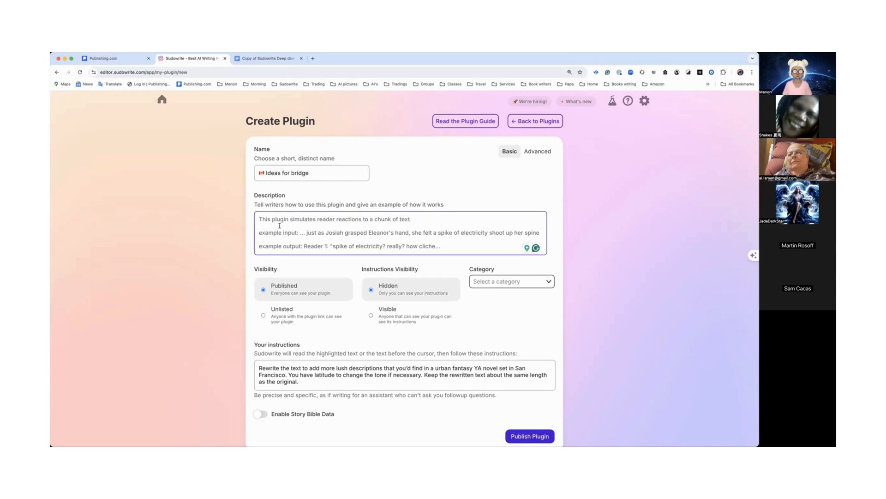
{"action": "type", "text": "Highl"}
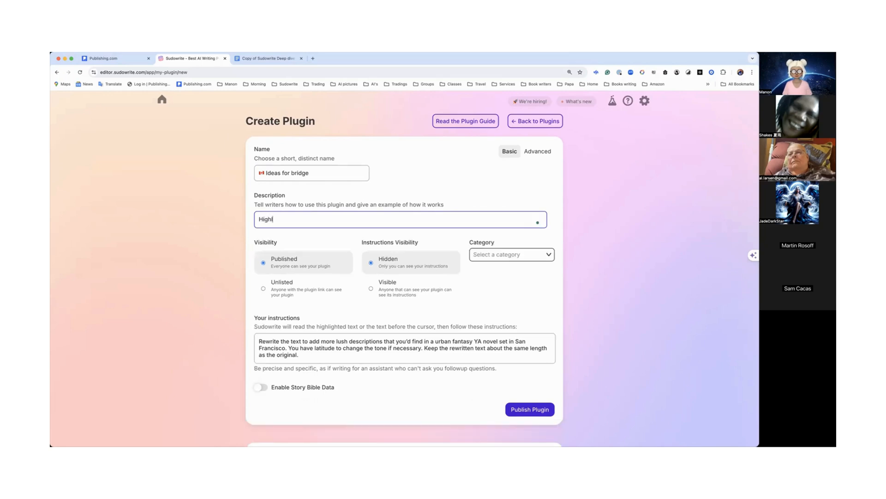
{"action": "type", "text": "ight m"}
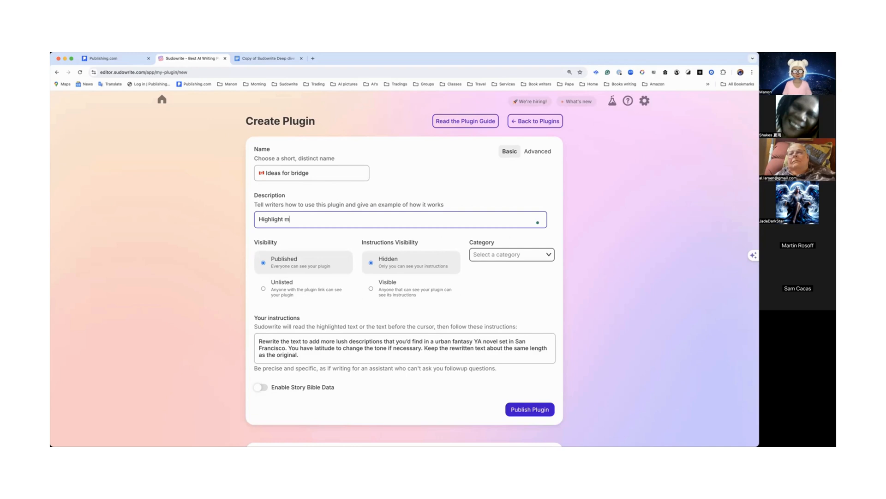
{"action": "type", "text": "y story"}
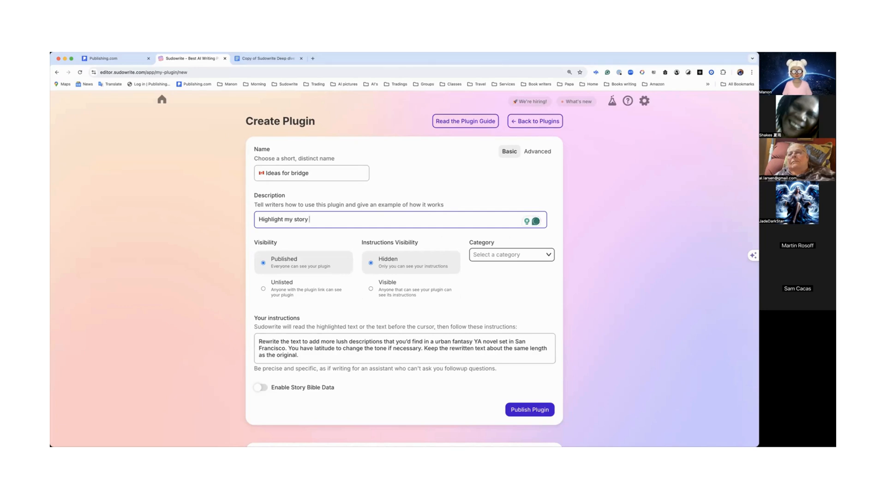
{"action": "type", "text": " and give "}
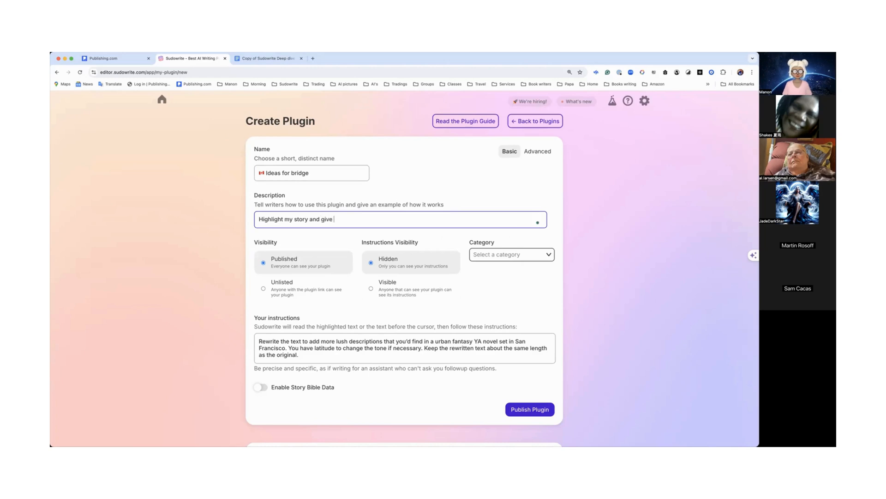
{"action": "type", "text": "me idea"}
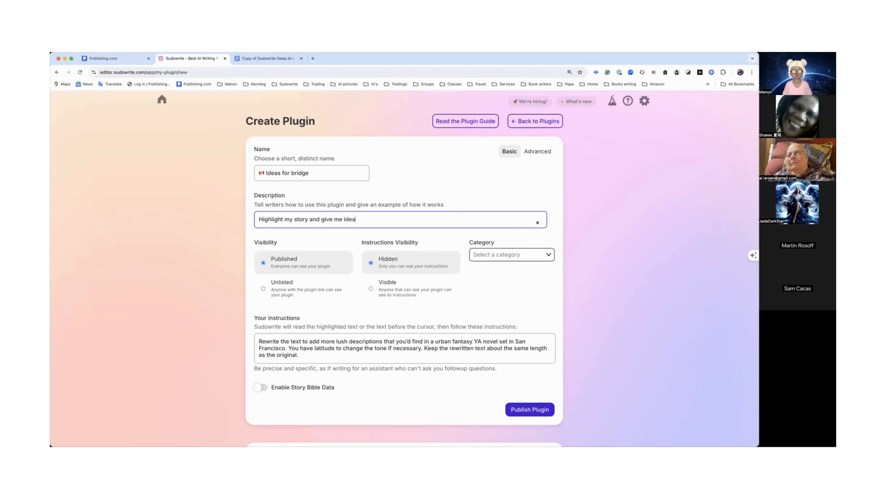
{"action": "type", "text": " from the ending tp the b"}
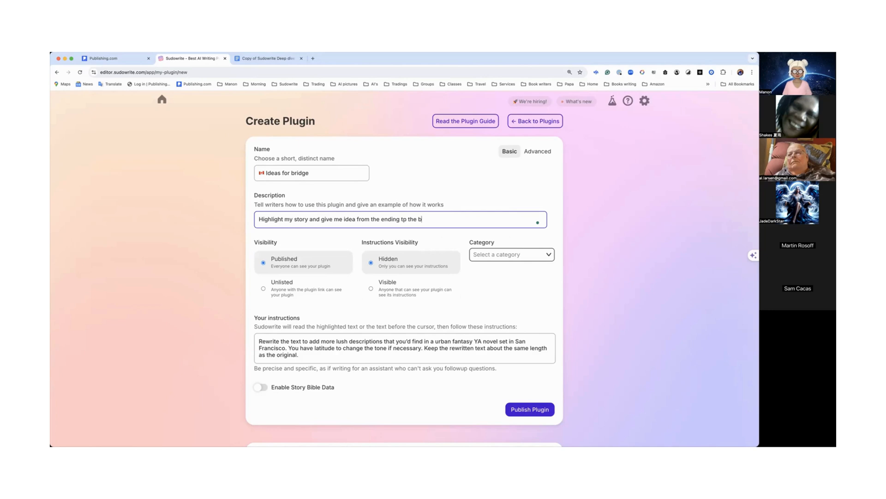
{"action": "type", "text": "eginning of th"}
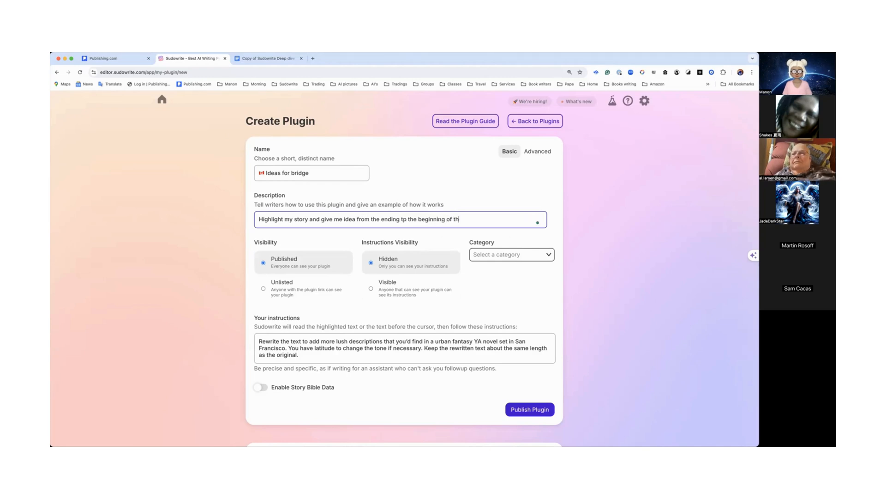
{"action": "type", "text": "e second c"}
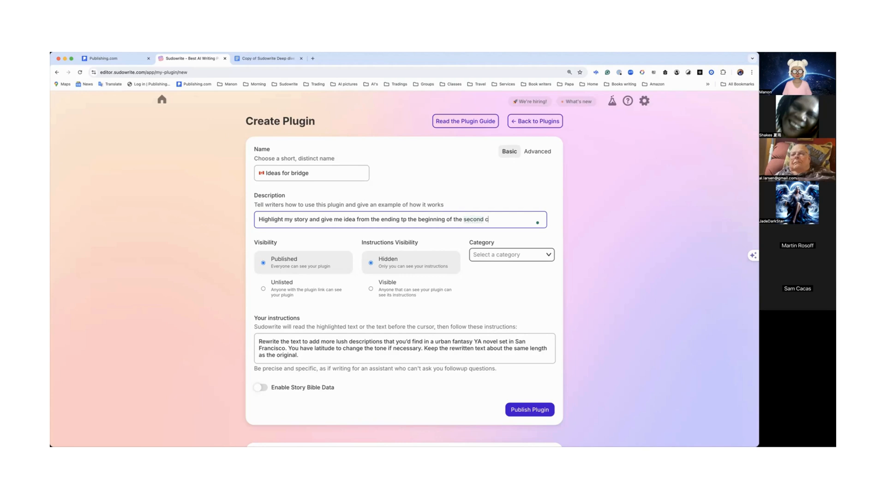
{"action": "type", "text": "hapter/"}
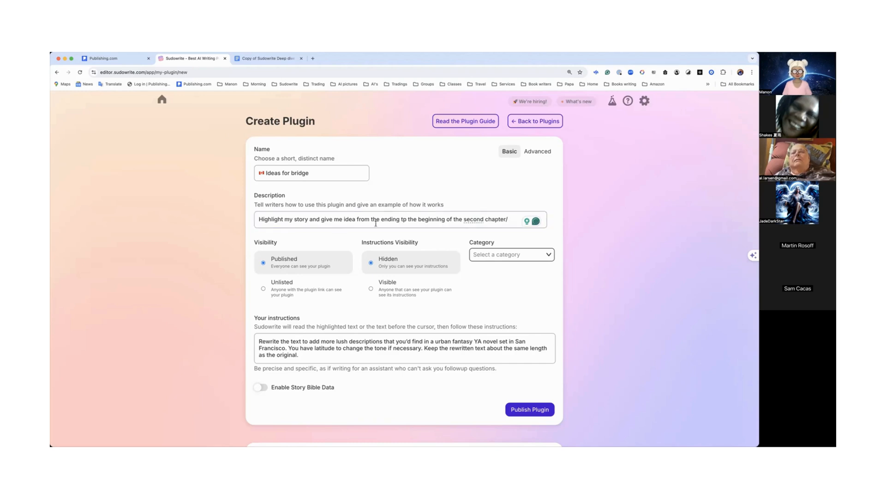
Step: Correct the description to 'ideas' and 'to', ending it with a period
{"action": "mouse_move", "coordinate": [473, 219]}
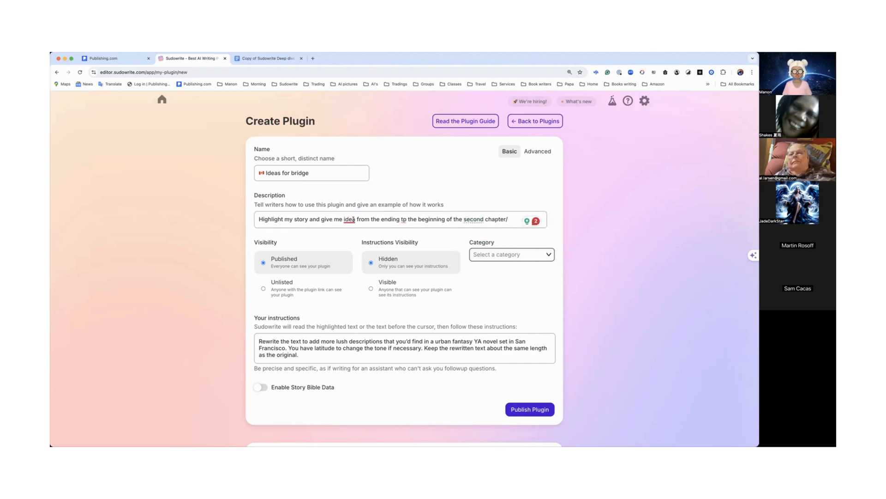
{"action": "mouse_move", "coordinate": [350, 219]}
{"action": "left_click", "coordinate": [353, 240]}
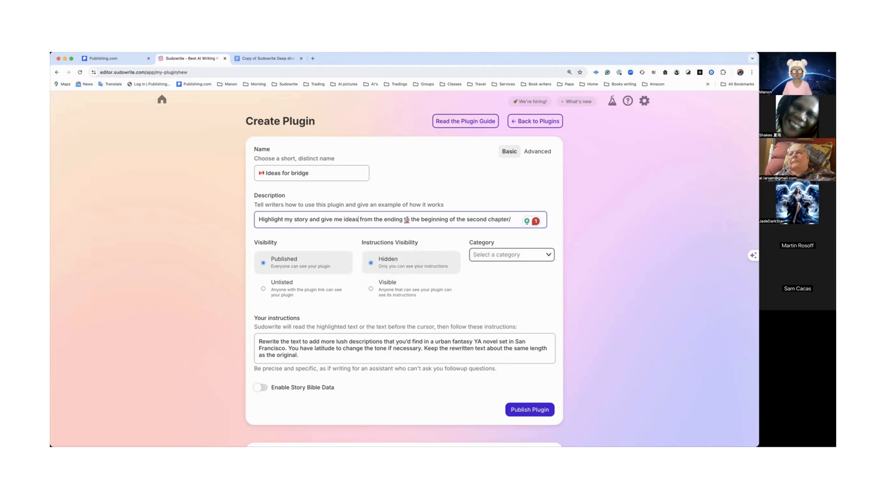
{"action": "mouse_move", "coordinate": [406, 220]}
{"action": "left_click", "coordinate": [408, 241]}
{"action": "key", "text": "BackSpace"}
Step: Copy the full description text
{"action": "left_click_drag", "start_coordinate": [511, 220], "coordinate": [256, 217]}
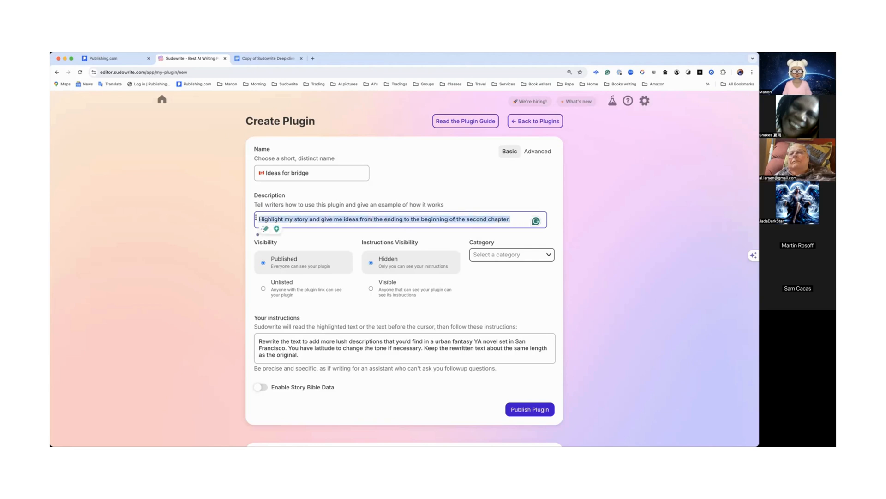
{"action": "triple_click", "coordinate": [297, 351]}
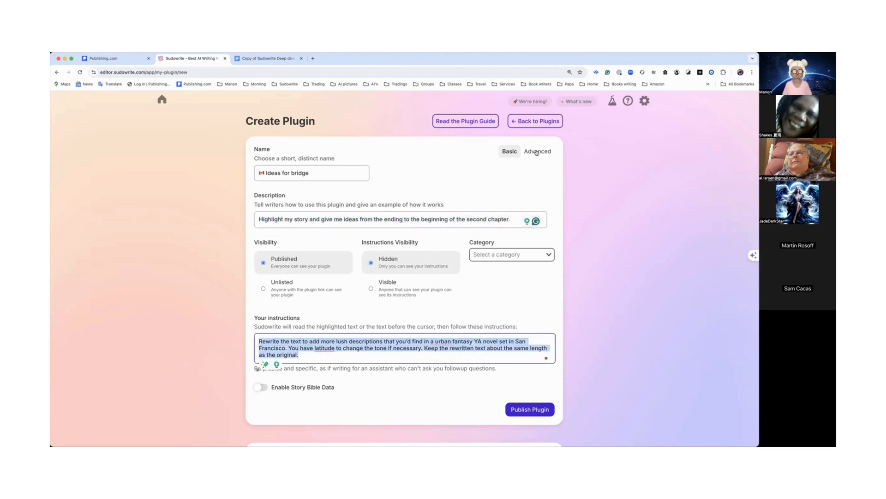
{"action": "scroll", "coordinate": [490, 199], "scroll_direction": "down", "scroll_amount": 2}
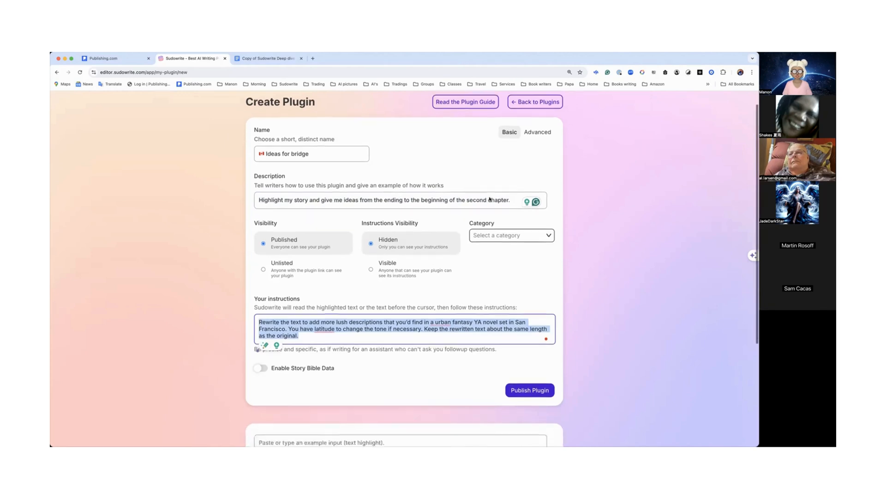
{"action": "scroll", "coordinate": [491, 197], "scroll_direction": "up", "scroll_amount": 2}
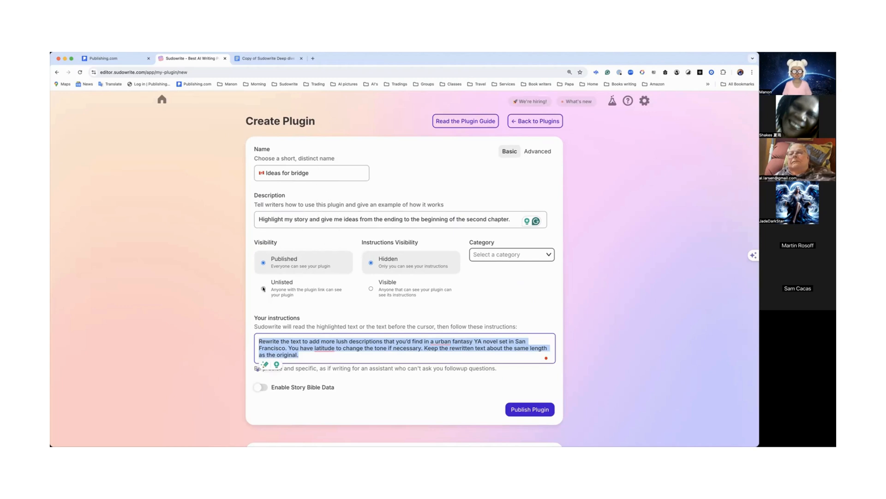
Step: Set the plugin category to Editing & Revision
{"action": "left_click", "coordinate": [522, 258]}
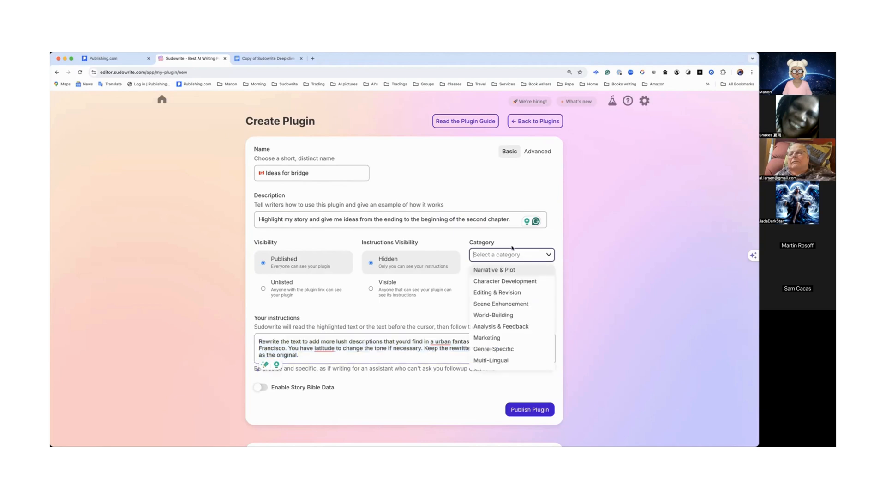
{"action": "left_click", "coordinate": [497, 293]}
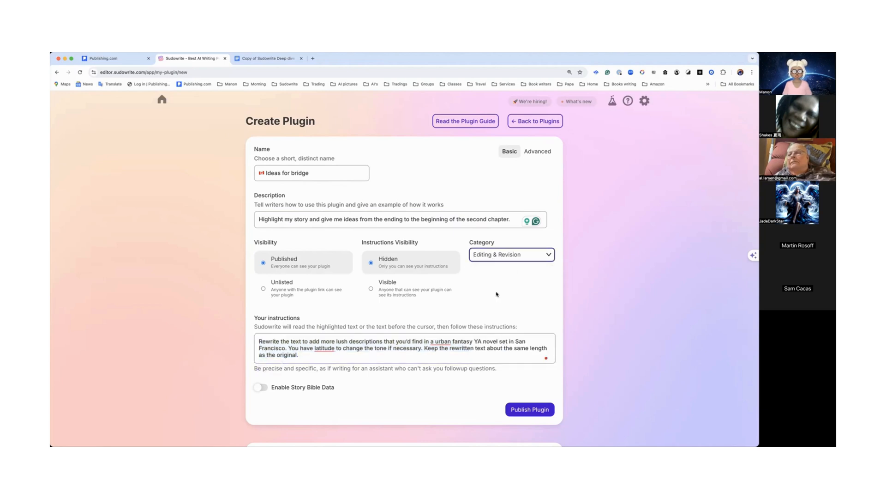
{"action": "left_click", "coordinate": [548, 255]}
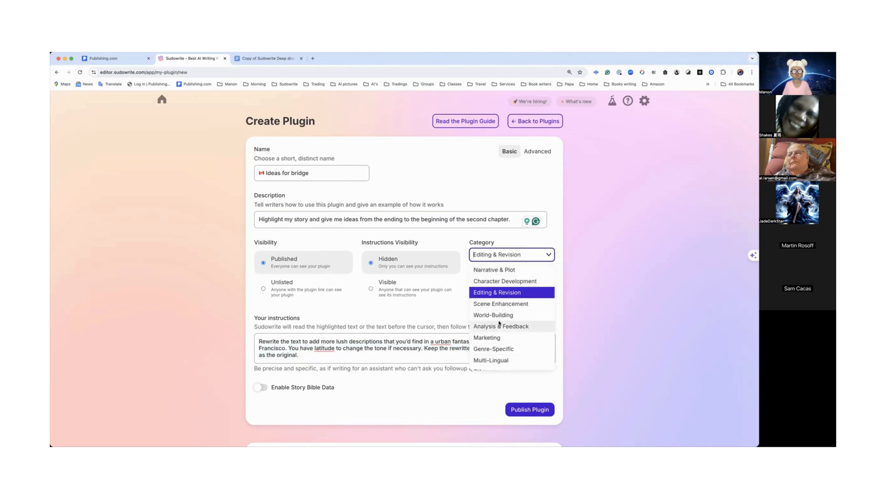
{"action": "scroll", "coordinate": [500, 321], "scroll_direction": "down", "scroll_amount": 1}
{"action": "scroll", "coordinate": [500, 316], "scroll_direction": "up", "scroll_amount": 1}
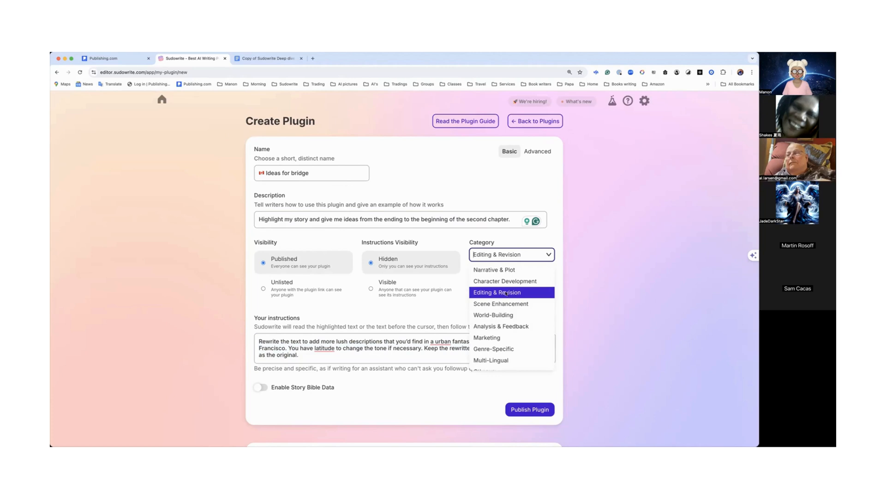
{"action": "left_click", "coordinate": [510, 294]}
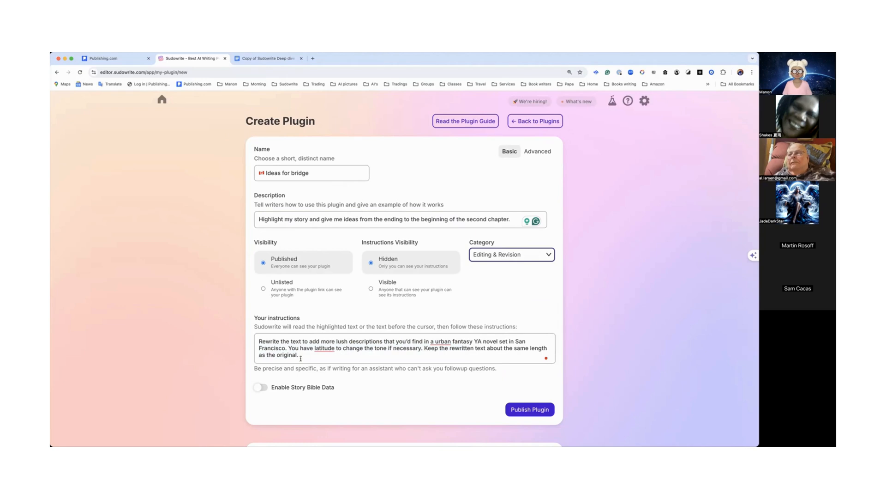
Step: Replace the instructions with 'Write ideas from the ending to the beginning of the second chapter.'
{"action": "left_click_drag", "start_coordinate": [310, 357], "coordinate": [252, 341]}
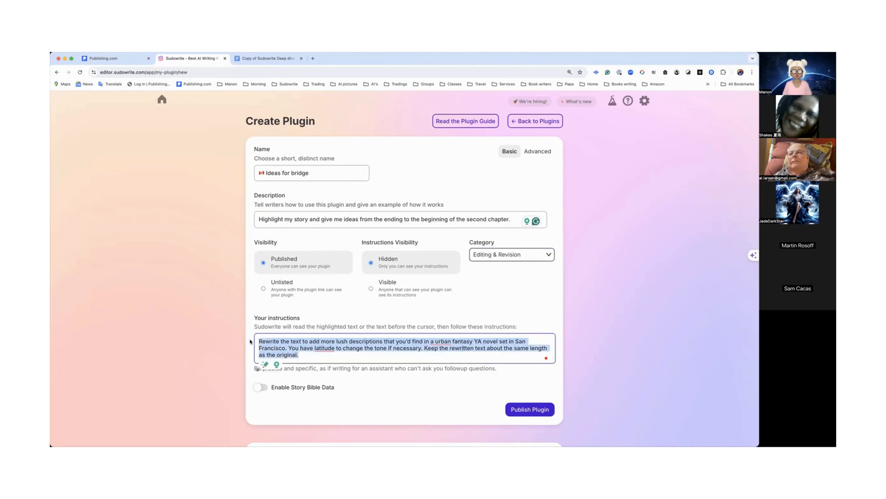
{"action": "type", "text": "Highlight my story and give me ideas from the ending to the beginning of the second chapter."}
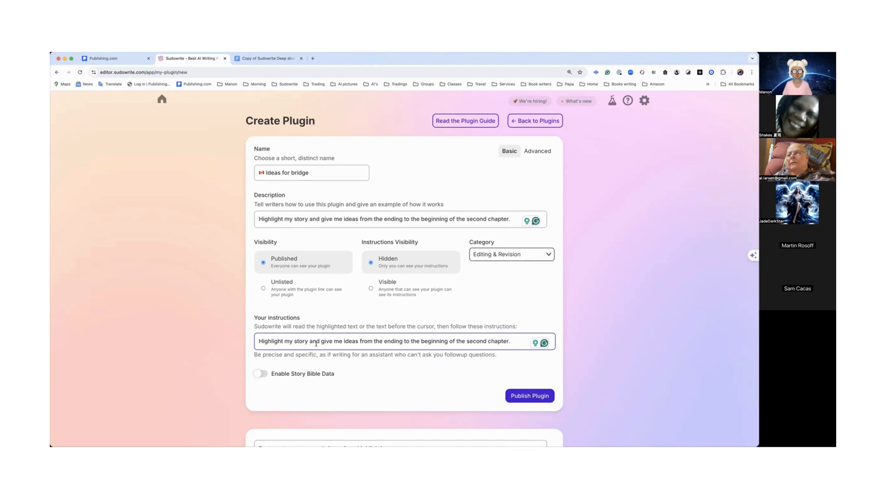
{"action": "left_click_drag", "start_coordinate": [342, 341], "coordinate": [246, 341]}
{"action": "type", "text": "Write"}
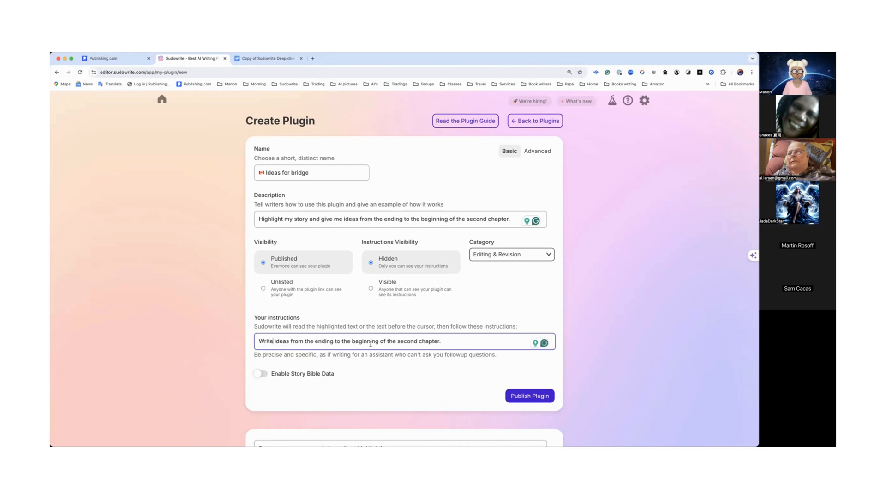
Step: Publish the Ideas for bridge plugin
{"action": "scroll", "coordinate": [413, 329], "scroll_direction": "down", "scroll_amount": 5}
{"action": "left_click", "coordinate": [414, 327]}
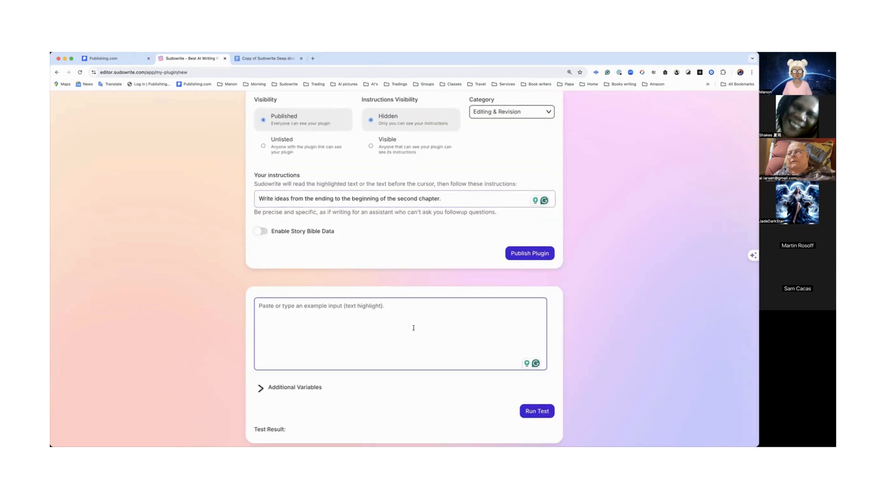
{"action": "scroll", "coordinate": [413, 329], "scroll_direction": "up", "scroll_amount": 2}
{"action": "left_click", "coordinate": [518, 309]}
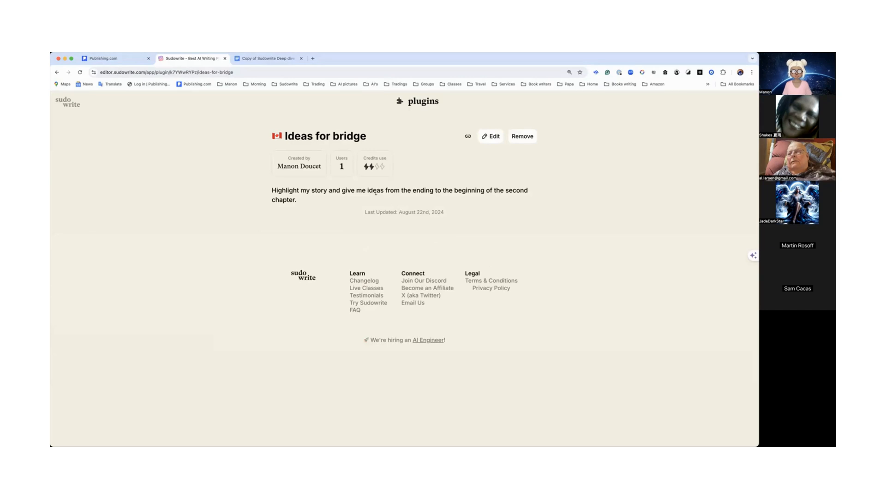
Step: Open the Deep start project and highlight the closing paragraphs of the Claude vampire story
{"action": "left_click", "coordinate": [68, 104]}
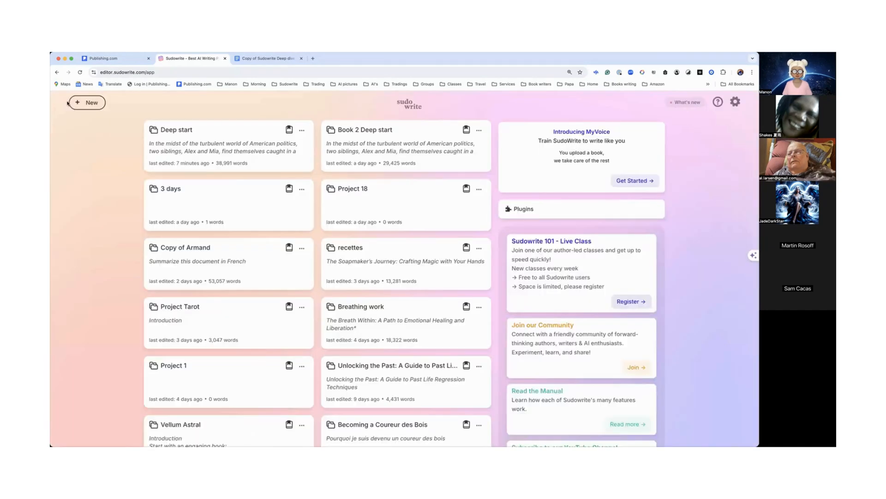
{"action": "left_click", "coordinate": [200, 144]}
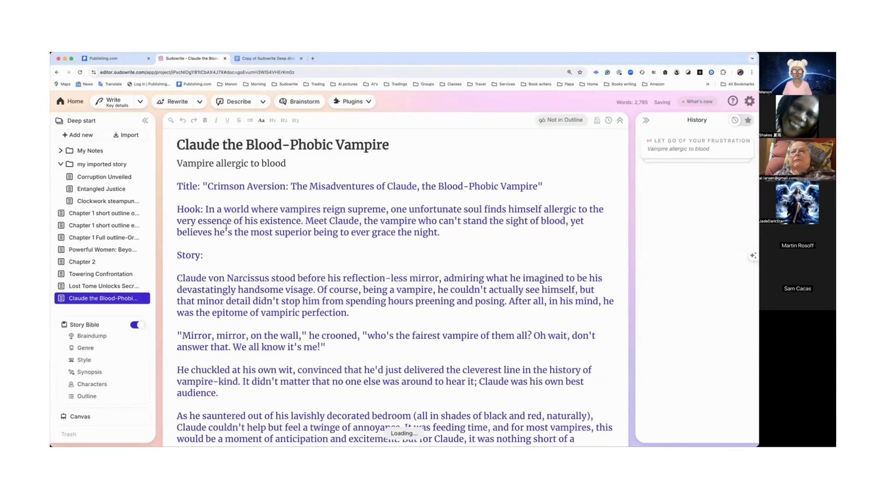
{"action": "scroll", "coordinate": [226, 225], "scroll_direction": "down", "scroll_amount": 4}
{"action": "scroll", "coordinate": [226, 224], "scroll_direction": "down", "scroll_amount": 12}
{"action": "scroll", "coordinate": [199, 270], "scroll_direction": "up", "scroll_amount": 2}
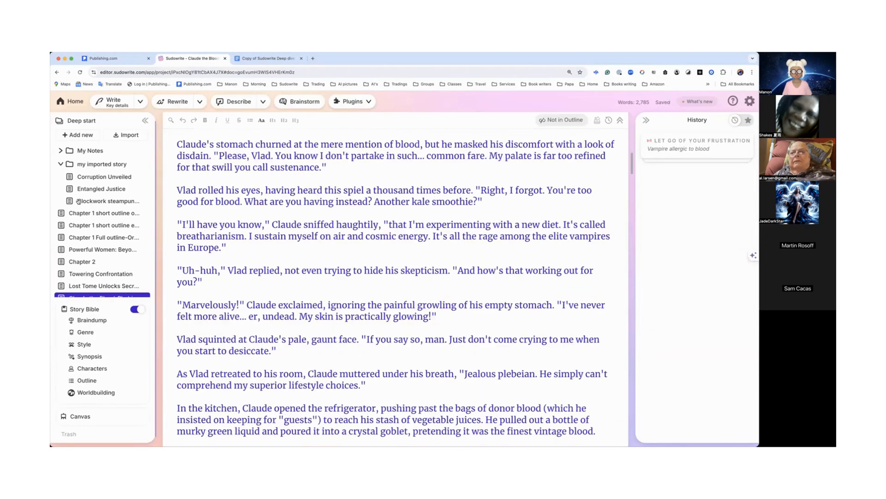
{"action": "scroll", "coordinate": [203, 270], "scroll_direction": "down", "scroll_amount": 15}
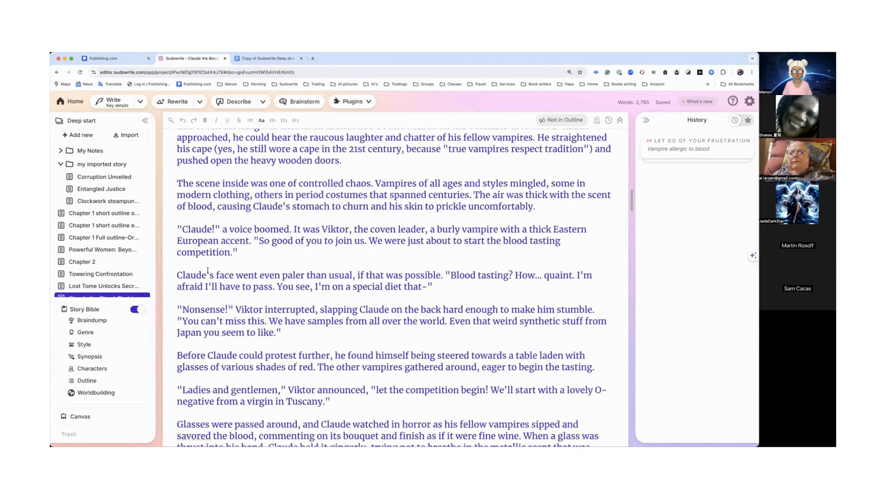
{"action": "scroll", "coordinate": [208, 269], "scroll_direction": "down", "scroll_amount": 3}
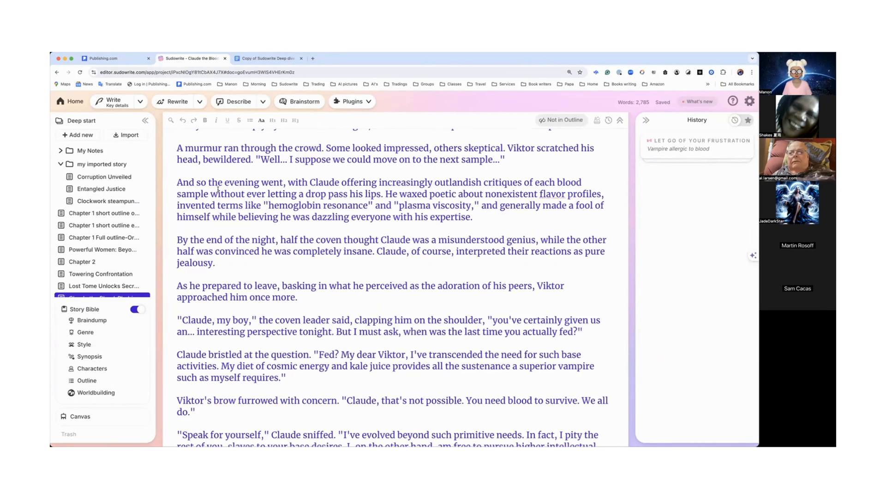
{"action": "scroll", "coordinate": [218, 190], "scroll_direction": "down", "scroll_amount": 15}
{"action": "left_click_drag", "start_coordinate": [176, 202], "coordinate": [409, 239]}
{"action": "scroll", "coordinate": [307, 439], "scroll_direction": "down", "scroll_amount": 20}
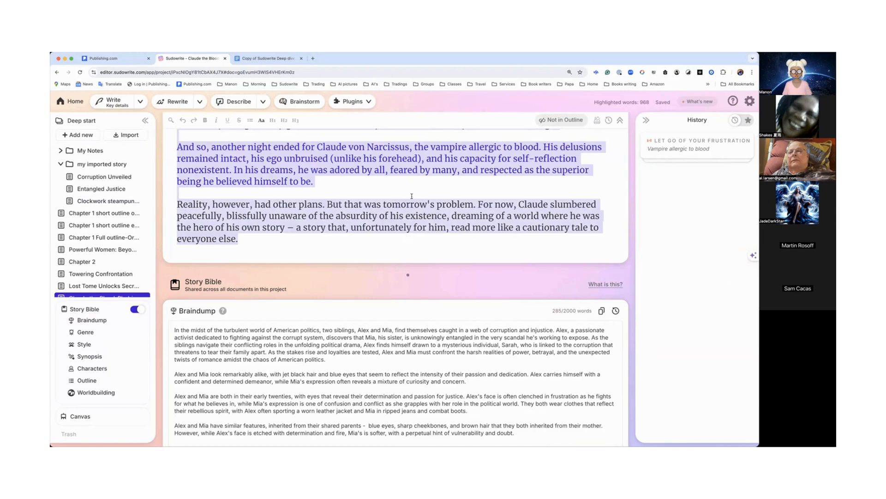
Step: Open the plugin library and list your own plugins
{"action": "left_click", "coordinate": [353, 101]}
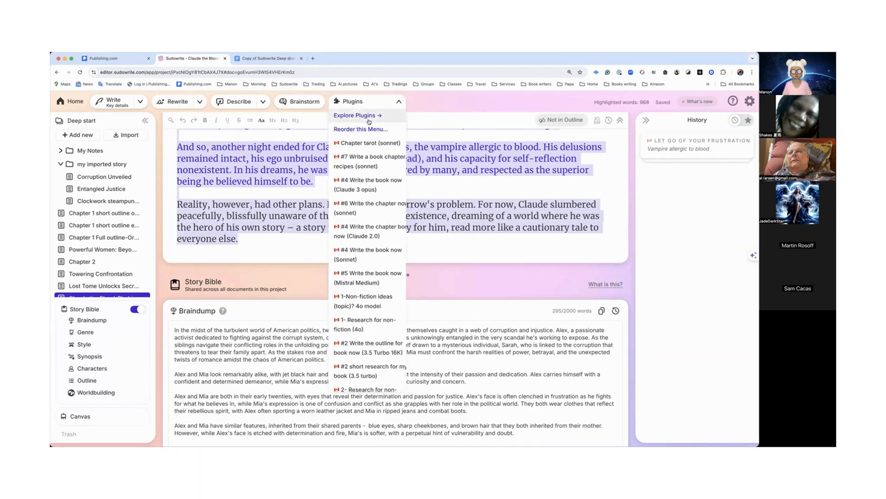
{"action": "left_click", "coordinate": [367, 116]}
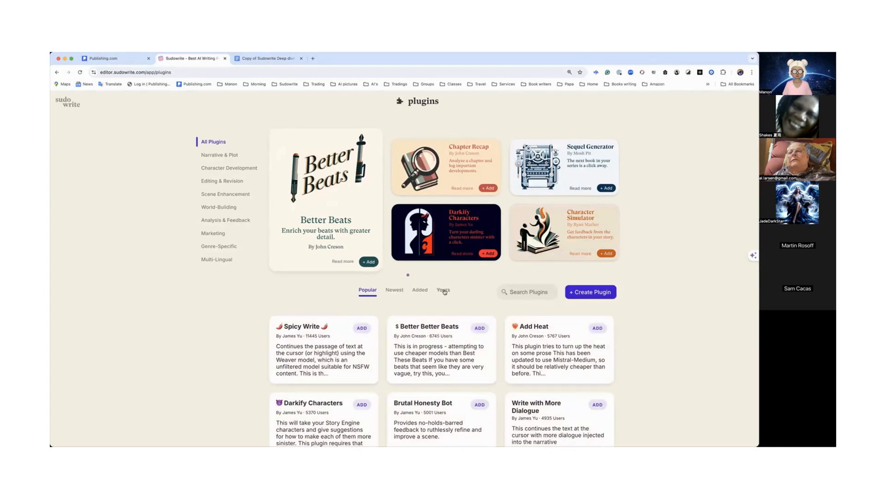
{"action": "left_click", "coordinate": [443, 291]}
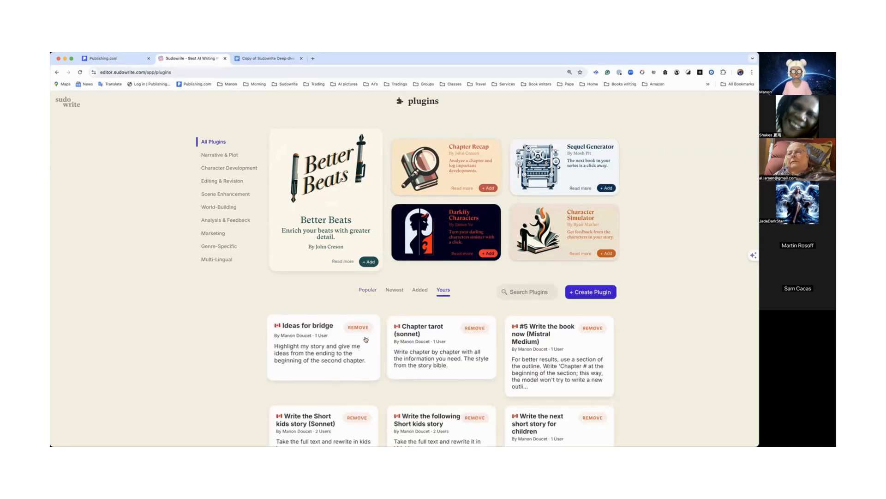
Step: Open the Ideas for bridge plugin for editing and paste the story excerpt as the example test input
{"action": "left_click", "coordinate": [329, 353]}
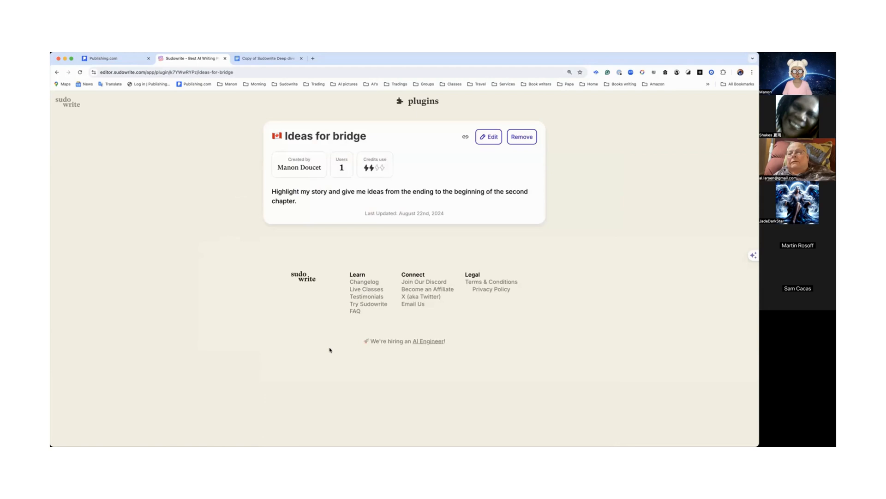
{"action": "left_click", "coordinate": [488, 137]}
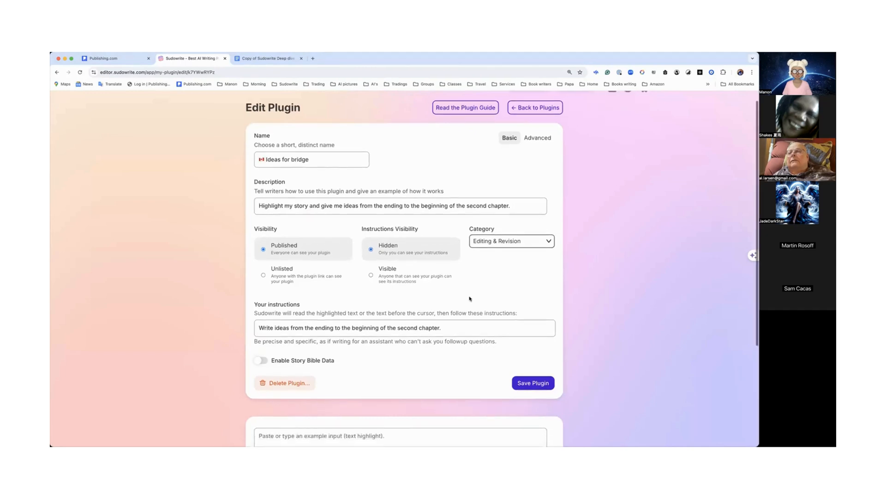
{"action": "scroll", "coordinate": [469, 298], "scroll_direction": "down", "scroll_amount": 5}
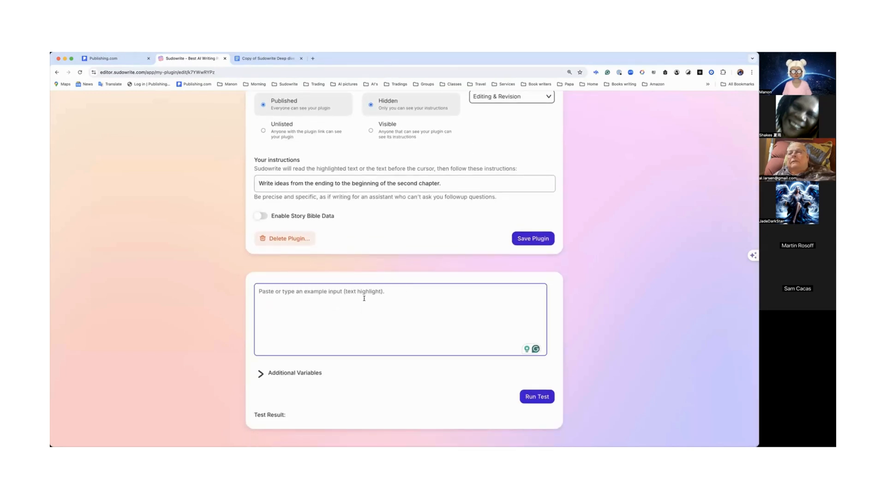
{"action": "key", "text": "super+v"}
Step: Run a test of the Ideas for bridge plugin on the pasted story excerpt
{"action": "scroll", "coordinate": [369, 299], "scroll_direction": "up", "scroll_amount": 2}
{"action": "scroll", "coordinate": [369, 300], "scroll_direction": "up", "scroll_amount": 10}
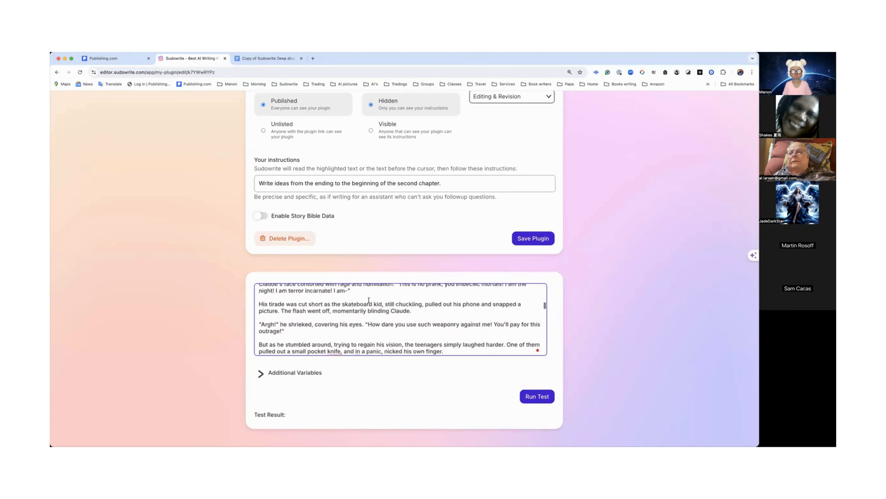
{"action": "scroll", "coordinate": [369, 300], "scroll_direction": "up", "scroll_amount": 3}
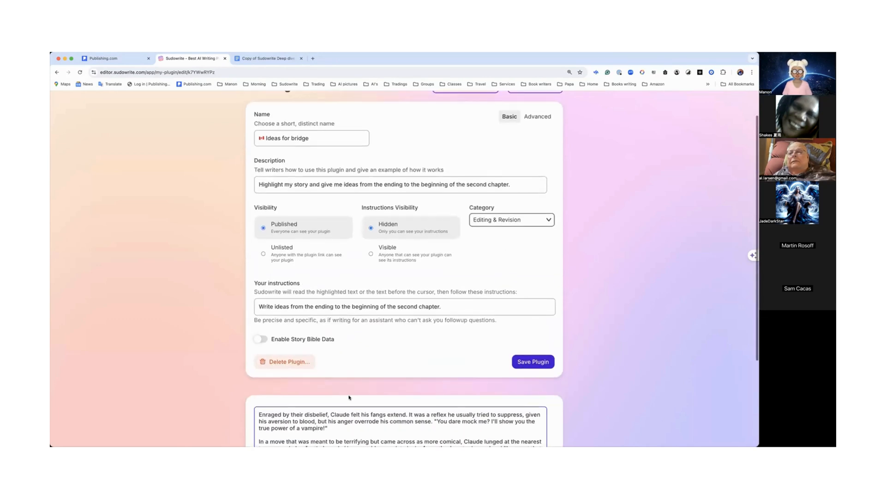
{"action": "scroll", "coordinate": [351, 394], "scroll_direction": "down", "scroll_amount": 5}
{"action": "scroll", "coordinate": [350, 394], "scroll_direction": "down", "scroll_amount": 10}
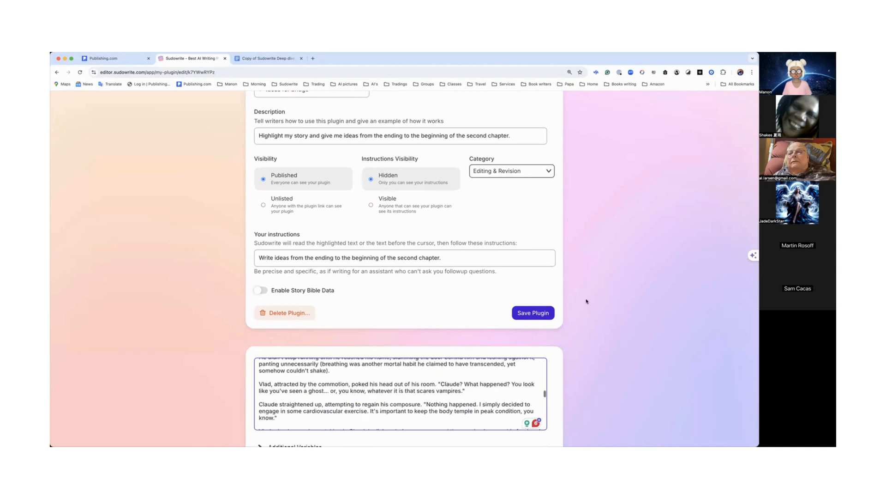
{"action": "scroll", "coordinate": [587, 301], "scroll_direction": "down", "scroll_amount": 4}
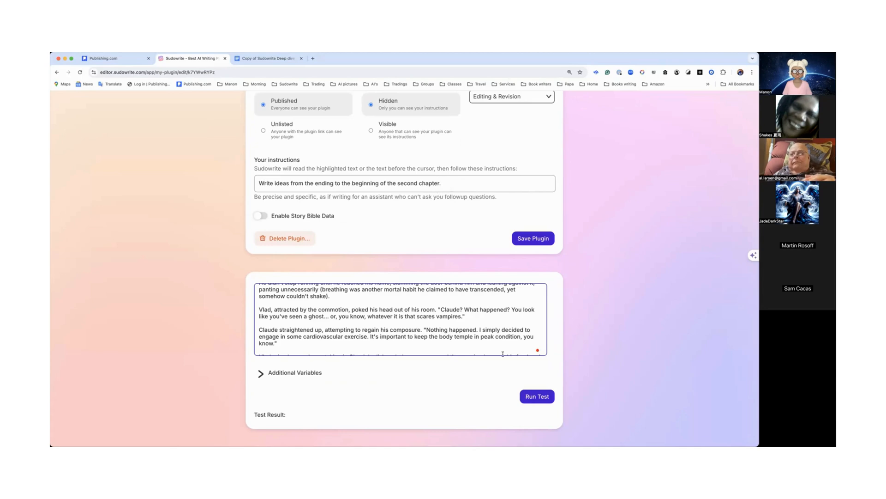
{"action": "left_click", "coordinate": [535, 397]}
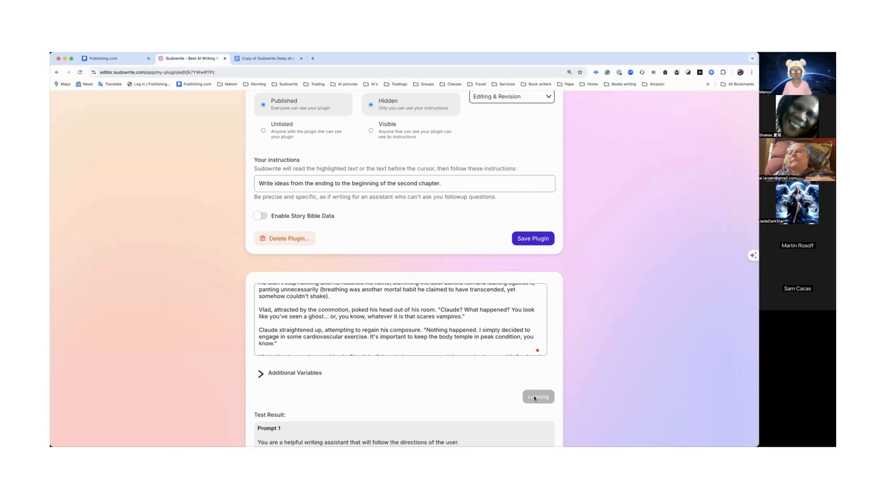
{"action": "scroll", "coordinate": [535, 398], "scroll_direction": "down", "scroll_amount": 3}
{"action": "scroll", "coordinate": [535, 398], "scroll_direction": "down", "scroll_amount": 10}
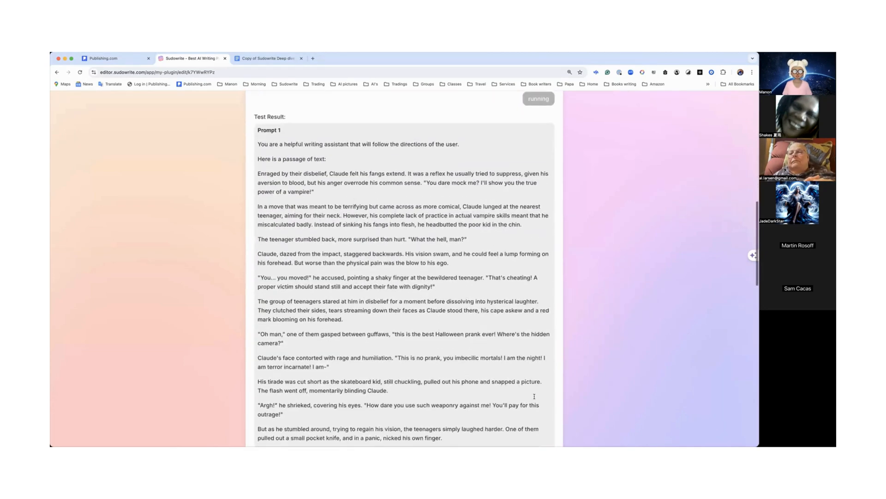
{"action": "scroll", "coordinate": [534, 396], "scroll_direction": "down", "scroll_amount": 15}
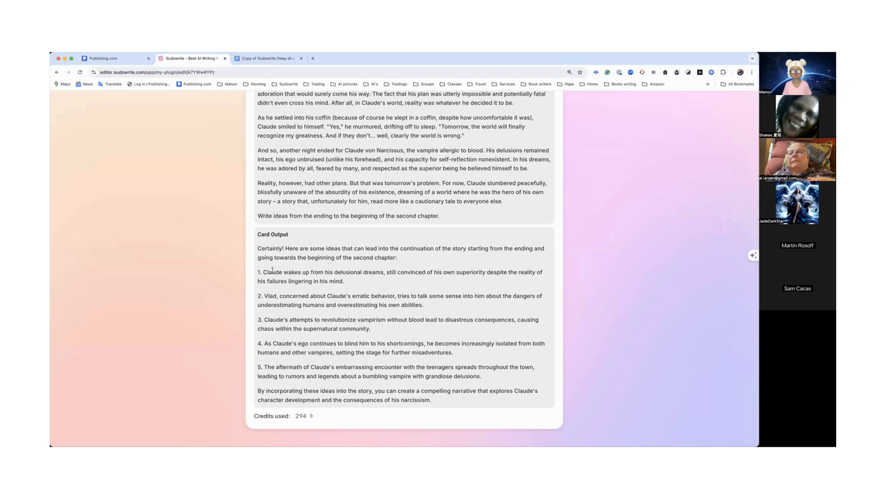
Step: Select the five numbered ideas in the test output and save the plugin
{"action": "left_click_drag", "start_coordinate": [256, 272], "coordinate": [499, 384]}
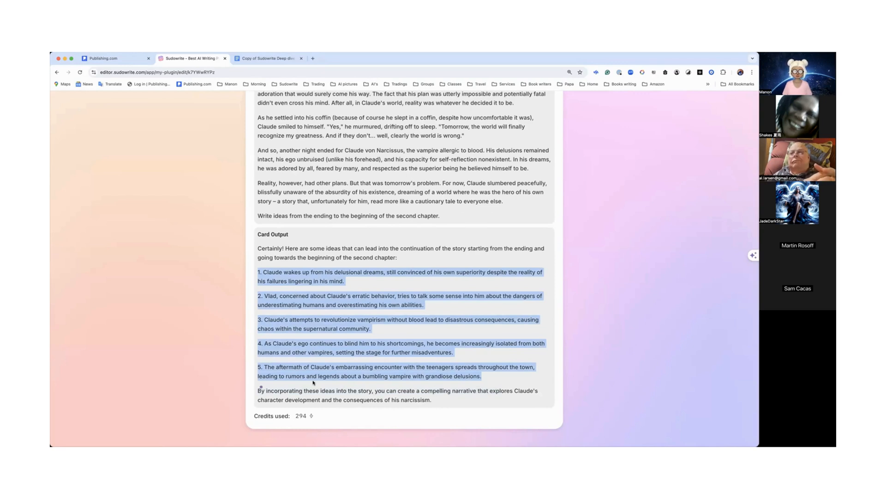
{"action": "scroll", "coordinate": [313, 382], "scroll_direction": "up", "scroll_amount": 5}
{"action": "scroll", "coordinate": [312, 382], "scroll_direction": "up", "scroll_amount": 15}
{"action": "scroll", "coordinate": [313, 384], "scroll_direction": "up", "scroll_amount": 3}
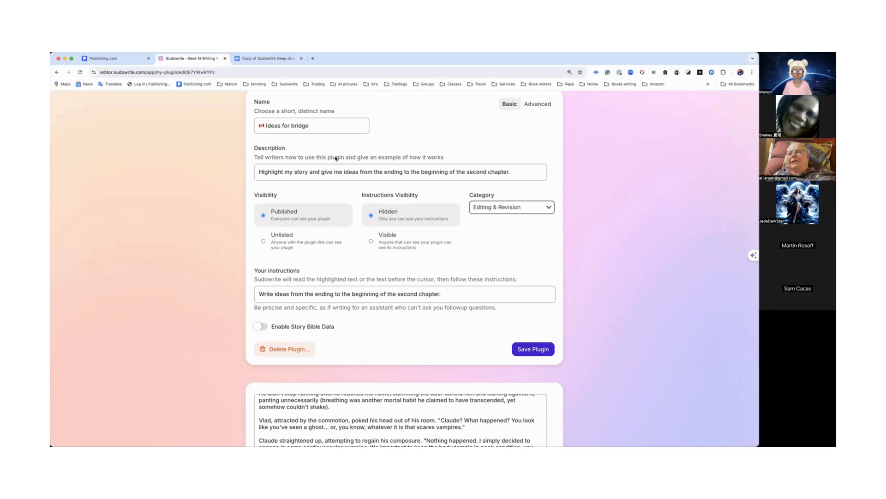
{"action": "scroll", "coordinate": [336, 223], "scroll_direction": "down", "scroll_amount": 10}
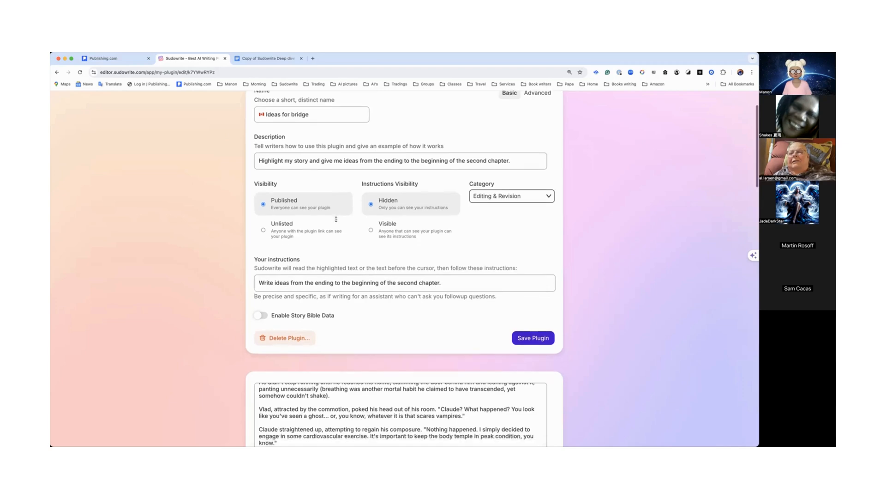
{"action": "scroll", "coordinate": [392, 218], "scroll_direction": "up", "scroll_amount": 5}
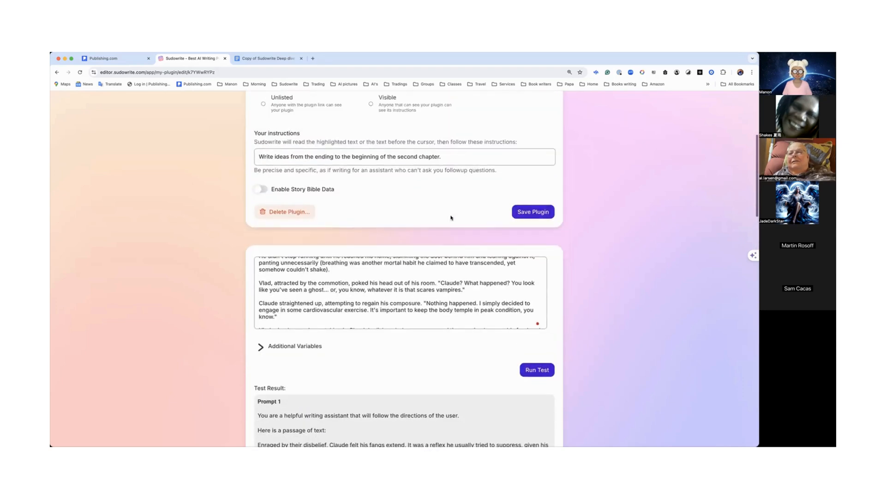
{"action": "left_click", "coordinate": [533, 212]}
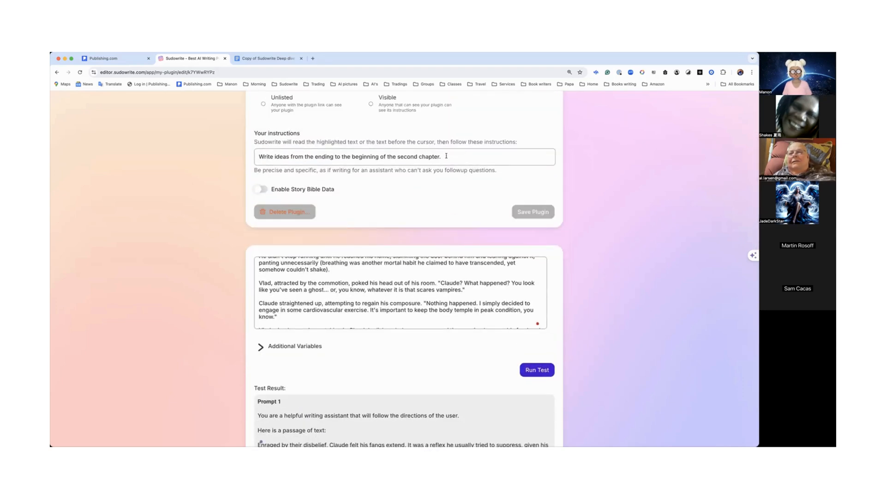
Step: Select the whole list of ideas together with its closing paragraph in the test output
{"action": "scroll", "coordinate": [418, 248], "scroll_direction": "down", "scroll_amount": 6}
{"action": "scroll", "coordinate": [418, 249], "scroll_direction": "down", "scroll_amount": 12}
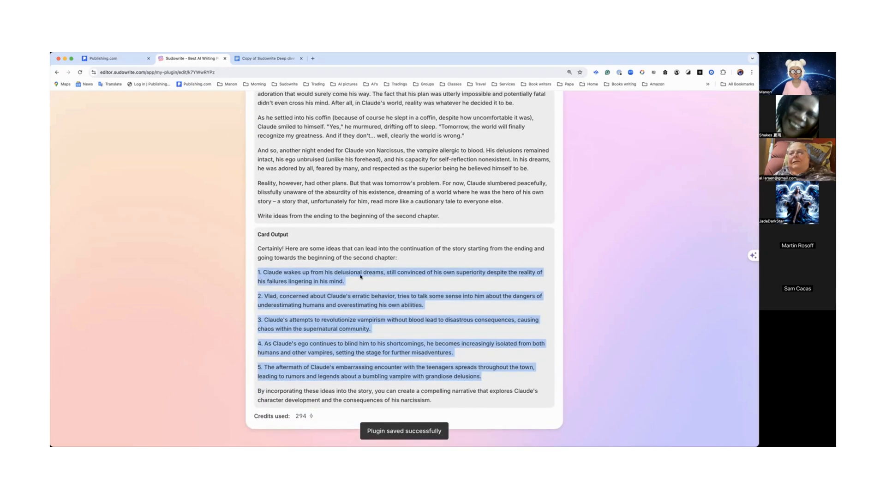
{"action": "scroll", "coordinate": [358, 279], "scroll_direction": "up", "scroll_amount": 18}
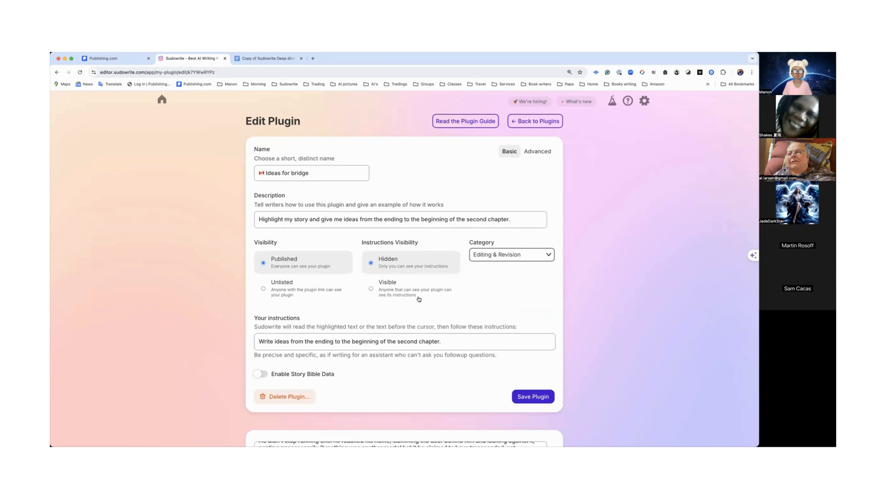
{"action": "left_click", "coordinate": [454, 342]}
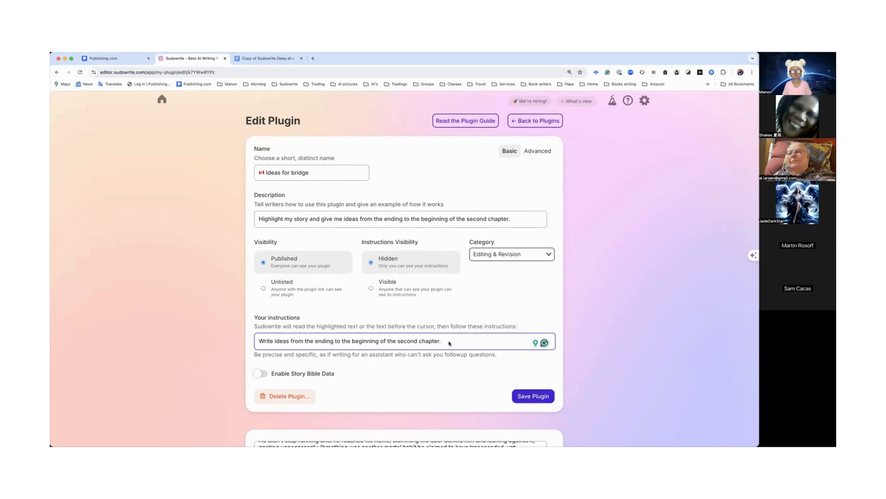
{"action": "scroll", "coordinate": [448, 341], "scroll_direction": "down", "scroll_amount": 20}
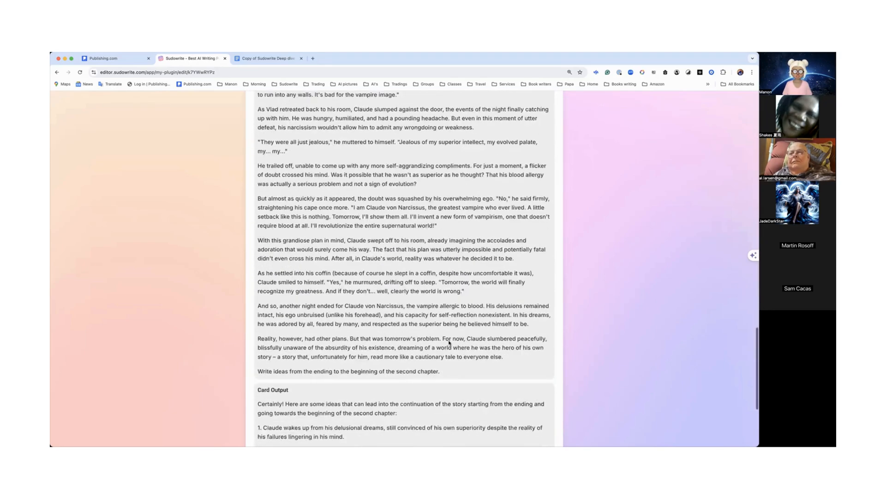
{"action": "scroll", "coordinate": [449, 342], "scroll_direction": "down", "scroll_amount": 4}
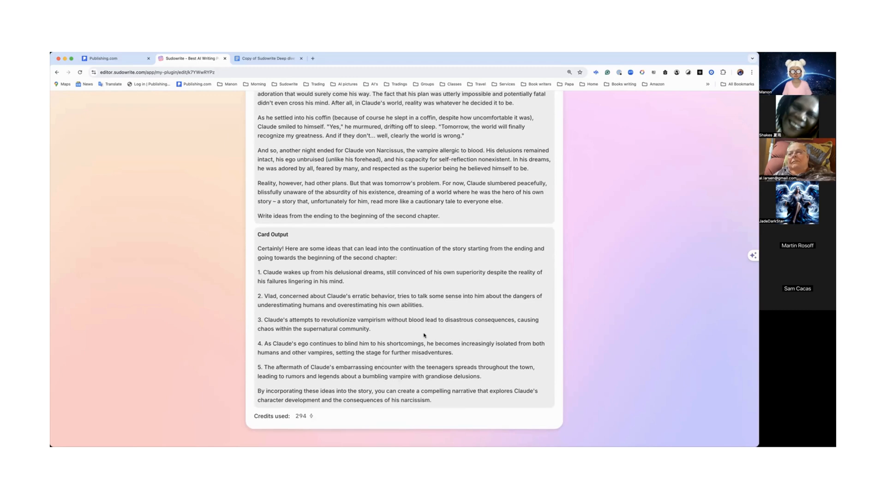
{"action": "mouse_move", "coordinate": [261, 258]}
{"action": "left_mouse_down"}
{"action": "mouse_move", "coordinate": [440, 430]}
{"action": "mouse_move", "coordinate": [439, 405]}
{"action": "mouse_move", "coordinate": [253, 256]}
{"action": "mouse_move", "coordinate": [256, 272]}
{"action": "left_mouse_up"}
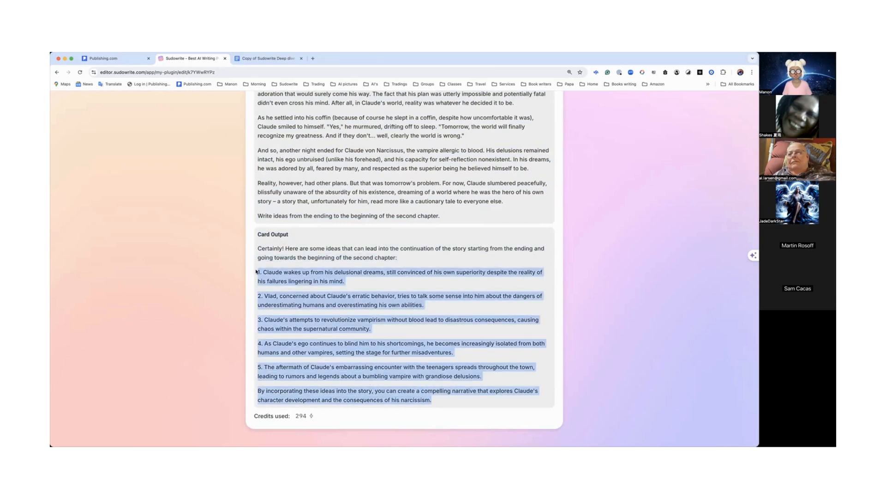
{"action": "scroll", "coordinate": [256, 273], "scroll_direction": "up", "scroll_amount": 20}
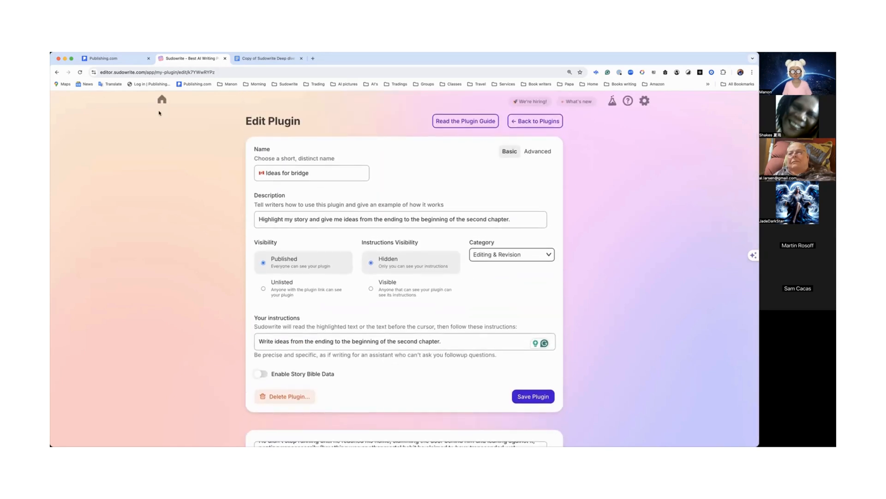
Step: Return home, open the Deep start project, and paste the ideas two lines below the Claude story's last paragraph
{"action": "left_click", "coordinate": [162, 100]}
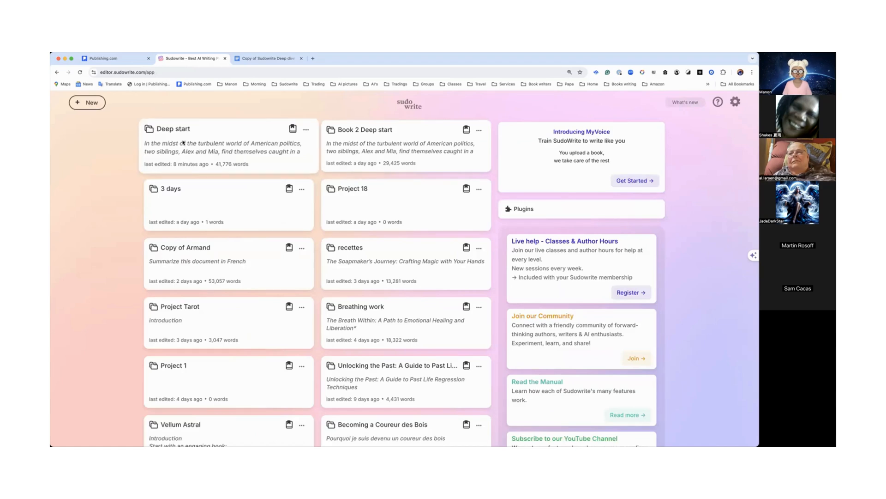
{"action": "left_click", "coordinate": [183, 143]}
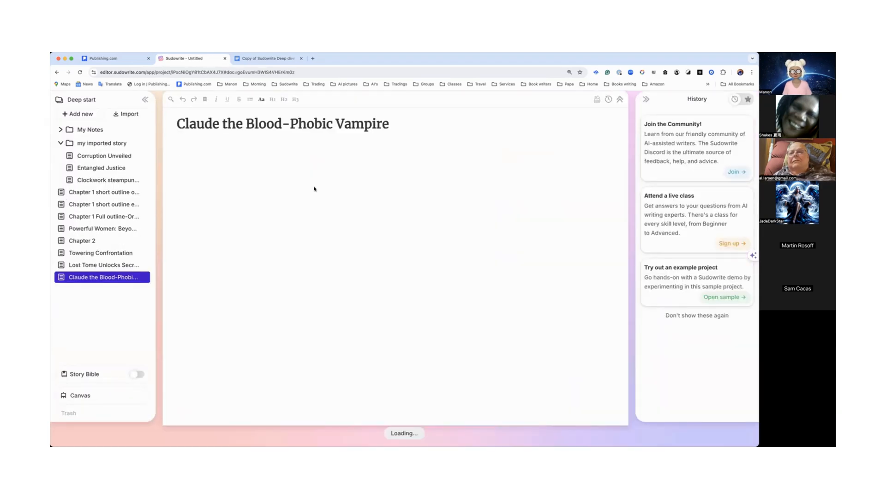
{"action": "scroll", "coordinate": [313, 189], "scroll_direction": "down", "scroll_amount": 10}
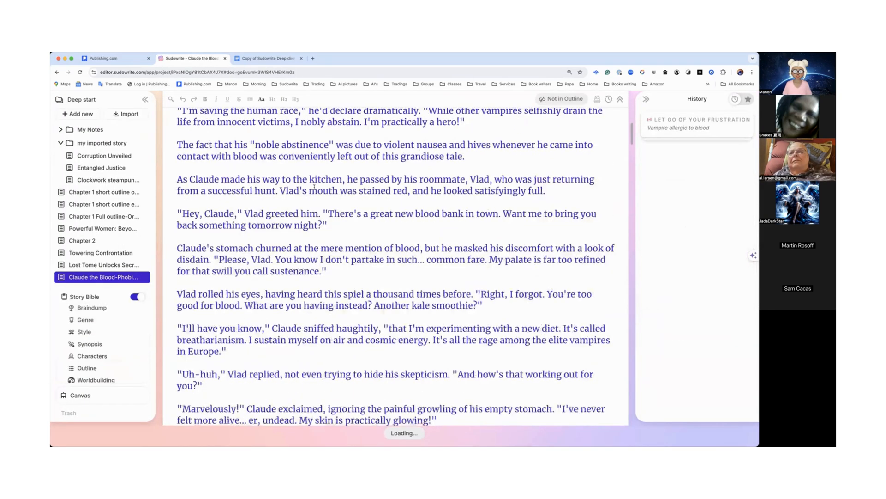
{"action": "scroll", "coordinate": [314, 187], "scroll_direction": "down", "scroll_amount": 20}
{"action": "scroll", "coordinate": [307, 229], "scroll_direction": "up", "scroll_amount": 20}
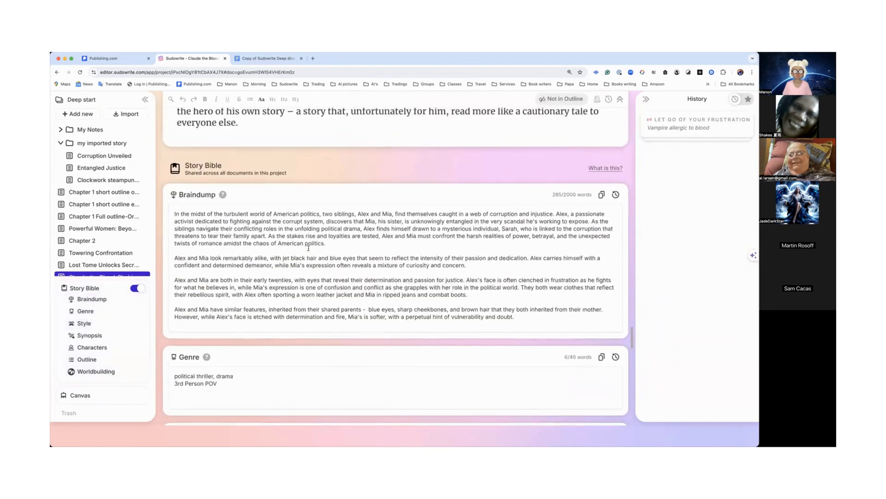
{"action": "scroll", "coordinate": [309, 248], "scroll_direction": "up", "scroll_amount": 8}
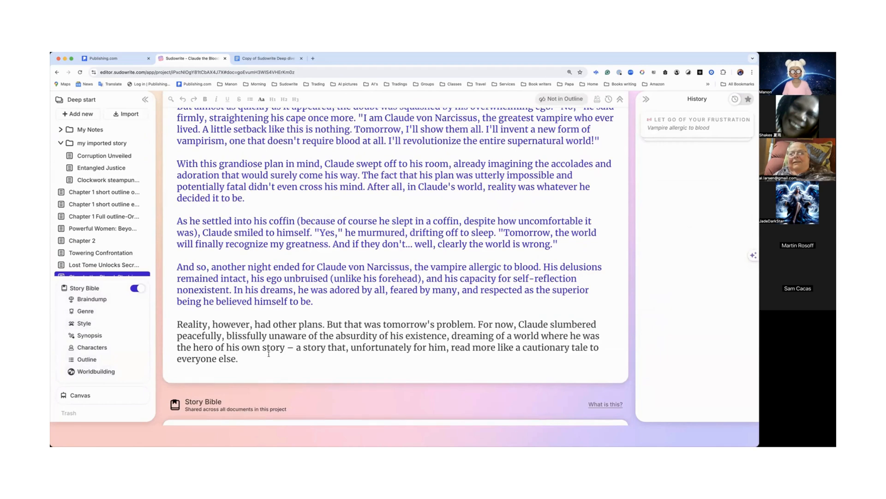
{"action": "left_click", "coordinate": [269, 354]}
{"action": "key", "text": "Return"}
{"action": "key", "text": "Return"}
{"action": "key", "text": "super+v"}
Step: Scroll through the story to review the pasted ideas after its ending
{"action": "scroll", "coordinate": [267, 348], "scroll_direction": "down", "scroll_amount": 1}
{"action": "scroll", "coordinate": [266, 348], "scroll_direction": "down", "scroll_amount": 10}
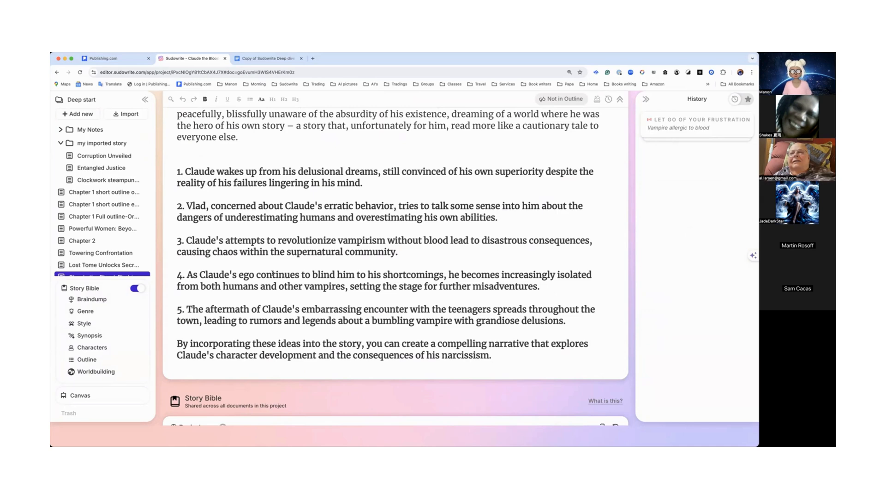
{"action": "scroll", "coordinate": [273, 273], "scroll_direction": "up", "scroll_amount": 3}
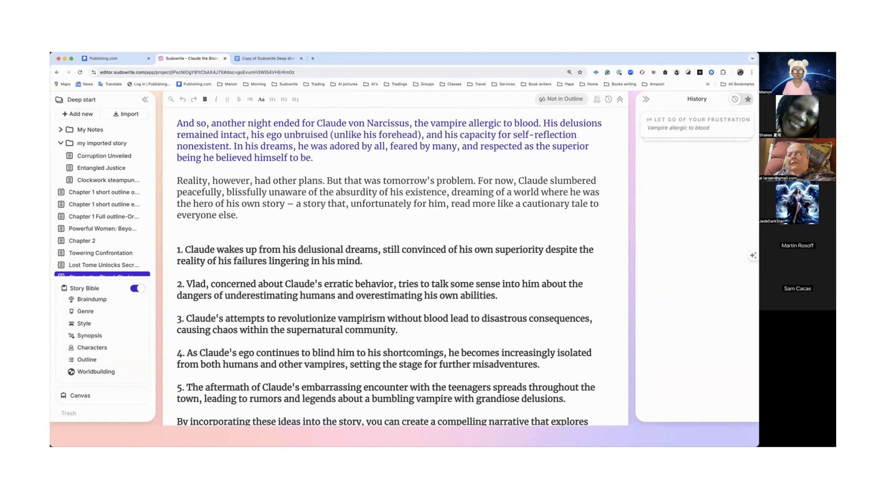
{"action": "scroll", "coordinate": [345, 125], "scroll_direction": "up", "scroll_amount": 20}
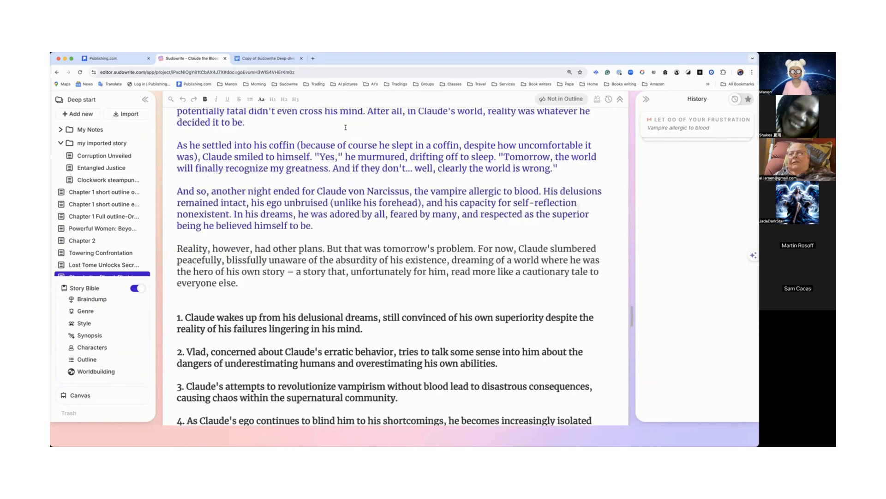
{"action": "scroll", "coordinate": [346, 128], "scroll_direction": "up", "scroll_amount": 15}
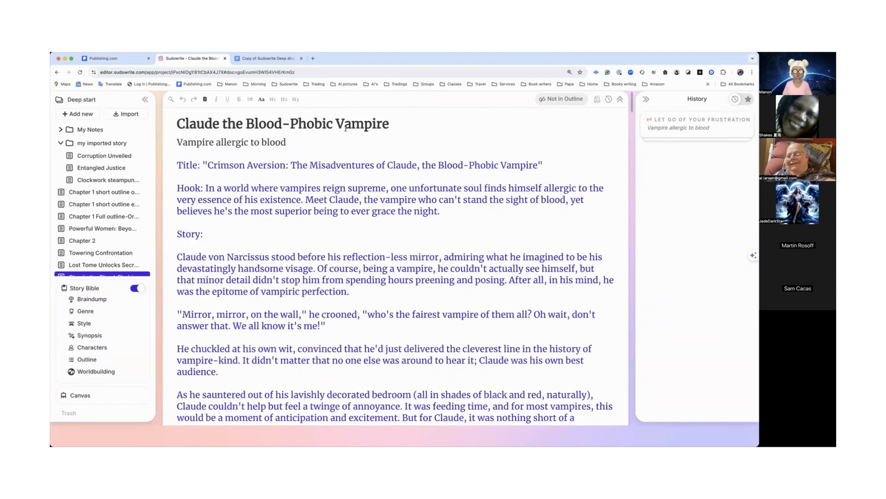
Step: Reload the editor and open the Ideas for bridge plugin page through Explore Plugins
{"action": "left_click", "coordinate": [81, 73]}
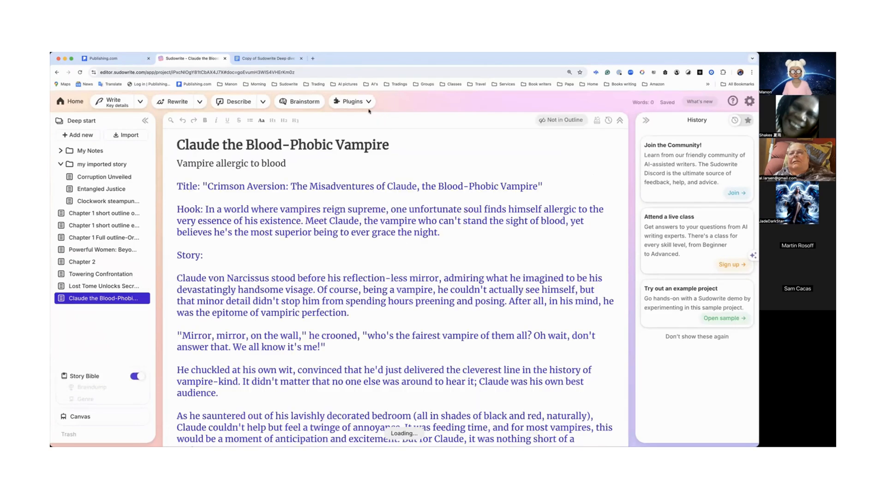
{"action": "left_click", "coordinate": [351, 102]}
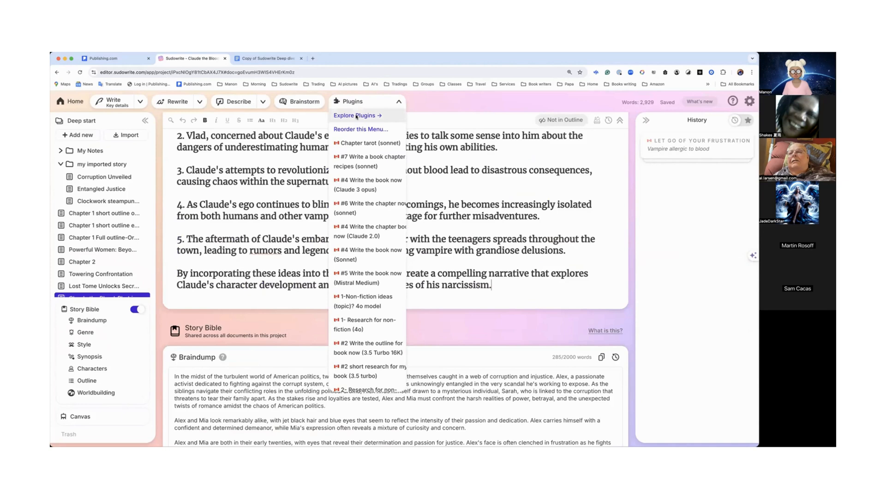
{"action": "left_click", "coordinate": [357, 115]}
{"action": "left_click", "coordinate": [426, 288]}
{"action": "left_click", "coordinate": [445, 290]}
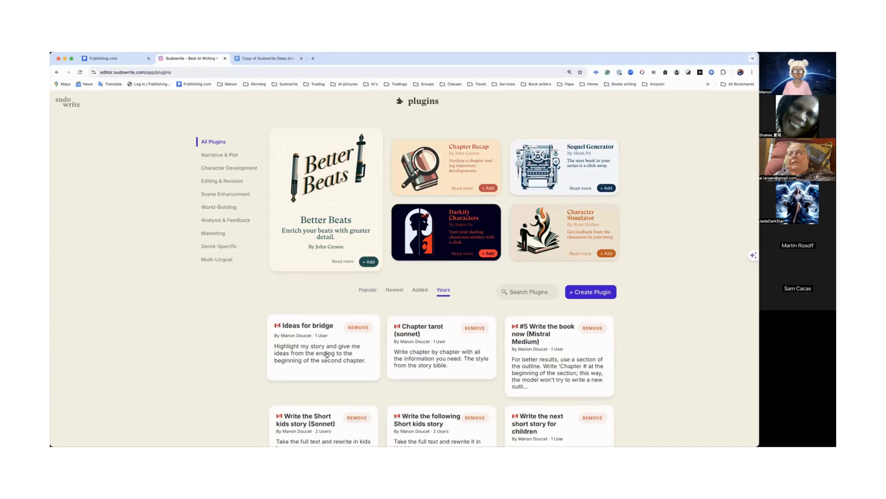
{"action": "left_click", "coordinate": [326, 354]}
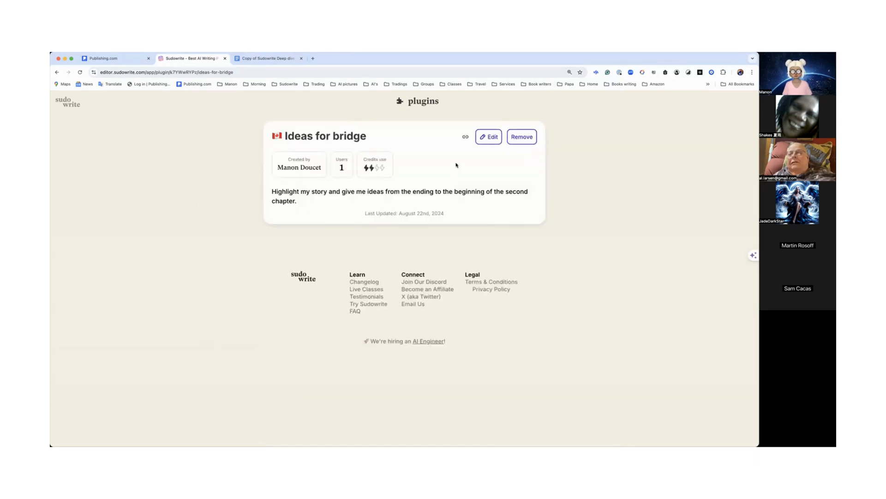
Step: Open the Ideas for bridge plugin's edit page, go back to the plugin list, reopen the plugin and copy its link
{"action": "left_click", "coordinate": [489, 140]}
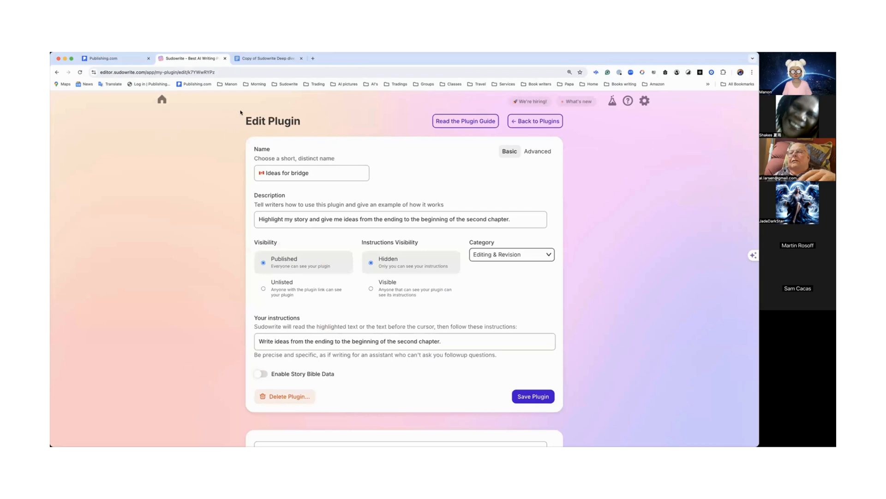
{"action": "left_click", "coordinate": [543, 123]}
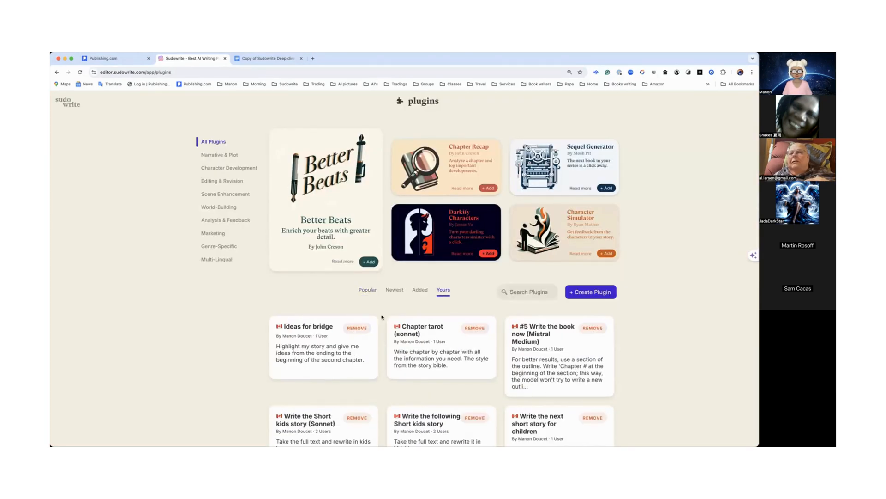
{"action": "left_click", "coordinate": [344, 360]}
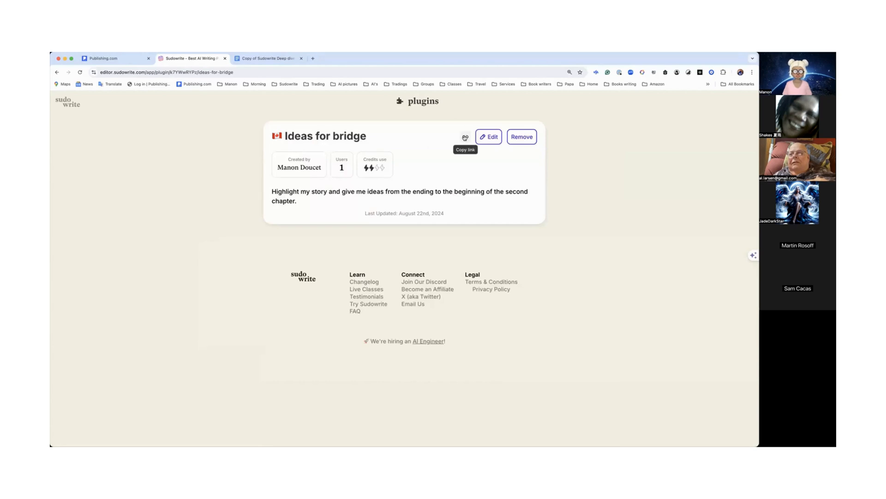
{"action": "left_click", "coordinate": [465, 137]}
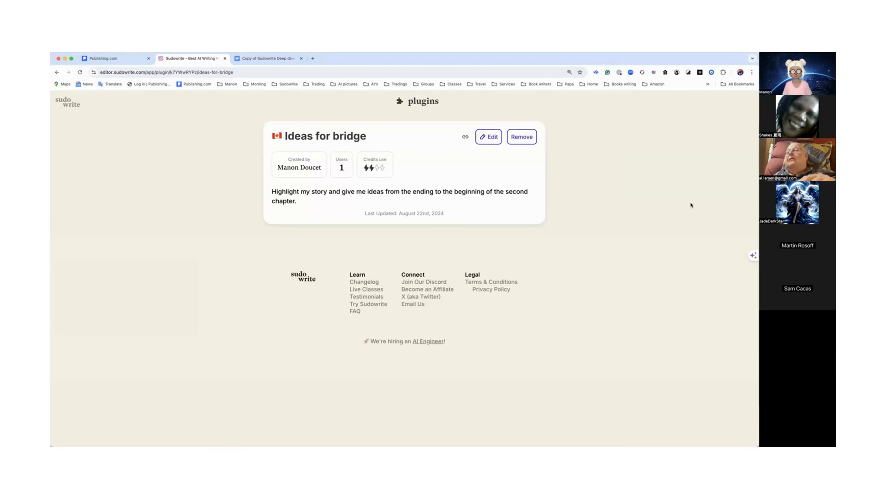
Step: Open the Deep start project's Entangled Justice document and select and copy its opening synopsis paragraph
{"action": "left_click", "coordinate": [68, 104]}
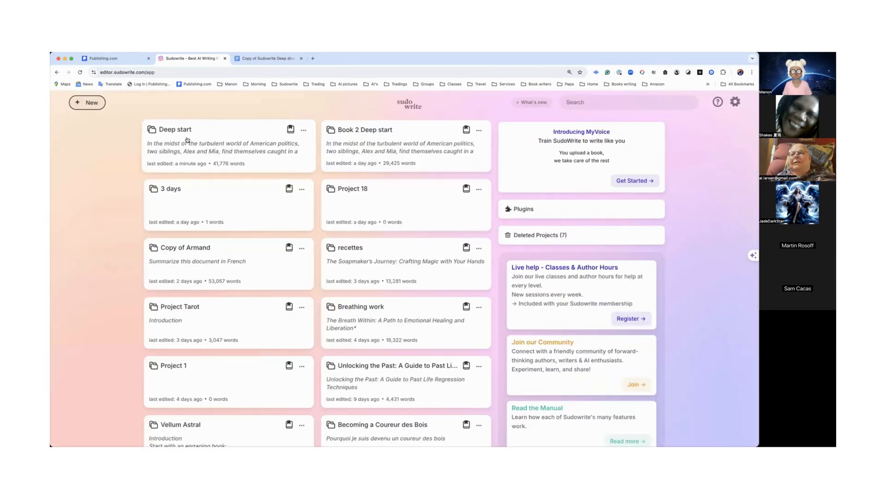
{"action": "left_click", "coordinate": [198, 145]}
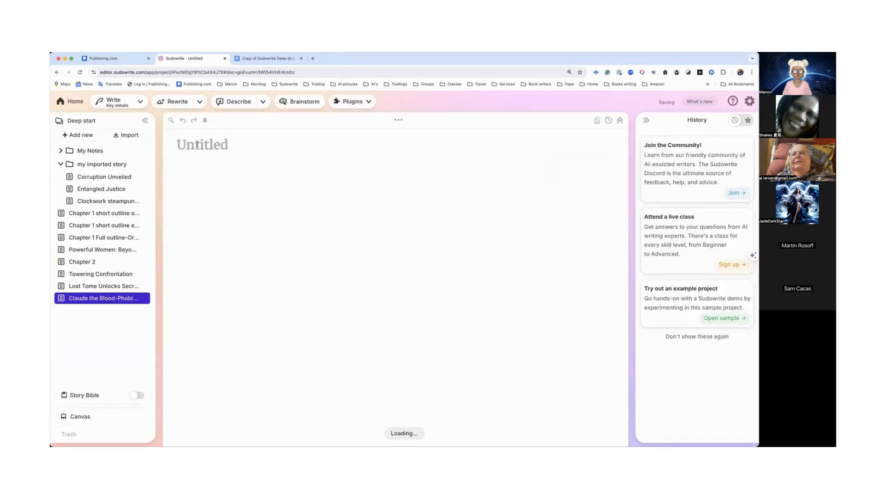
{"action": "scroll", "coordinate": [205, 172], "scroll_direction": "down", "scroll_amount": 15}
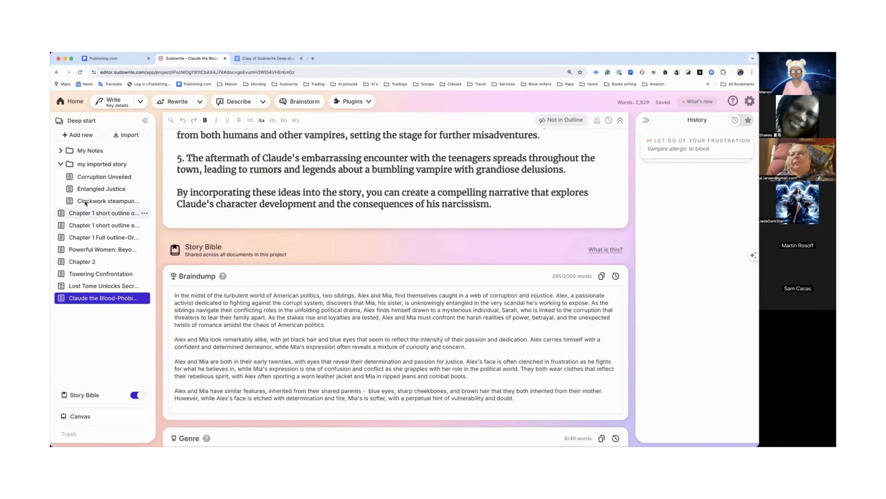
{"action": "left_click", "coordinate": [92, 179]}
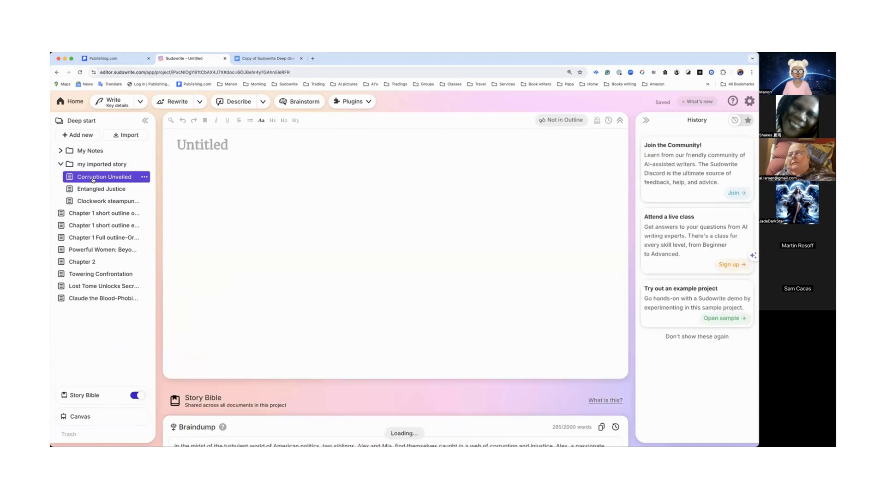
{"action": "left_click", "coordinate": [131, 194]}
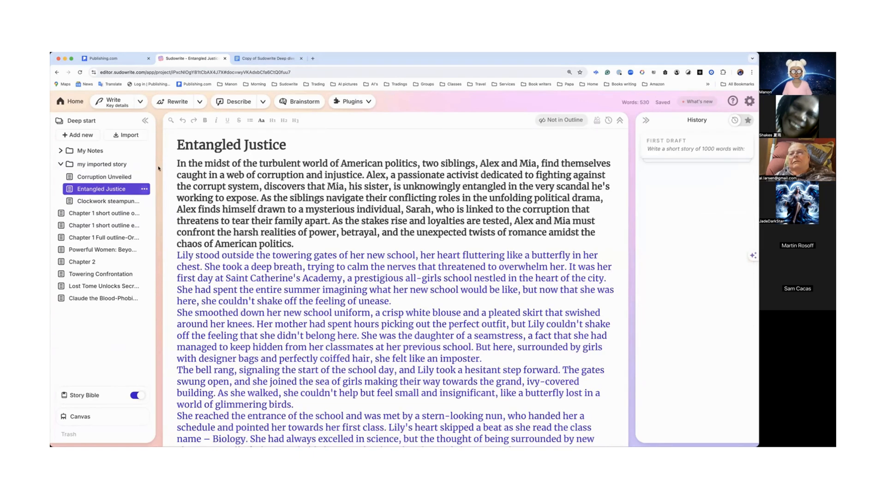
{"action": "left_click_drag", "start_coordinate": [178, 163], "coordinate": [294, 241]}
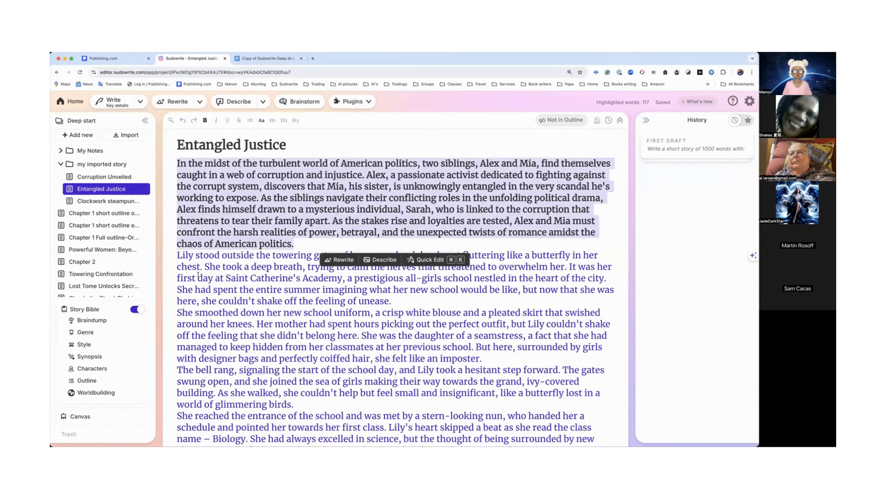
Step: Open the Canvas, add an Outline card, and switch its story structure to Hollywood Beats
{"action": "left_click", "coordinate": [78, 418]}
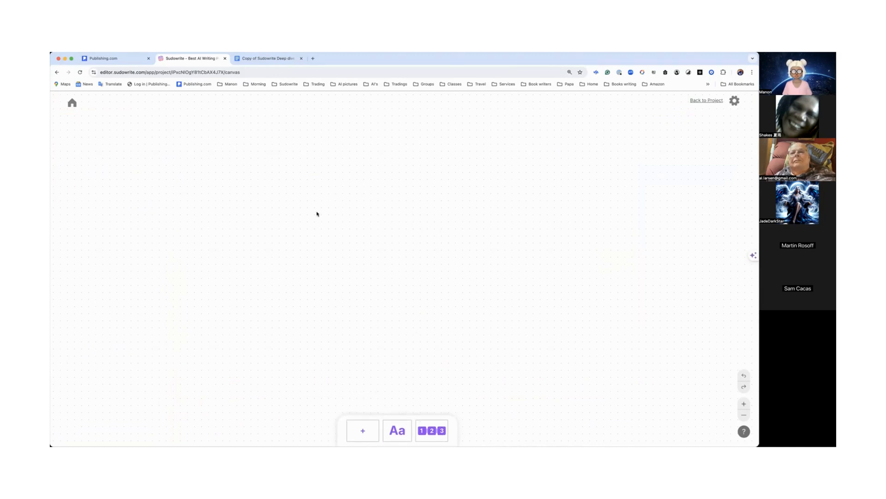
{"action": "left_click", "coordinate": [433, 427]}
{"action": "scroll", "coordinate": [430, 351], "scroll_direction": "down", "scroll_amount": 10}
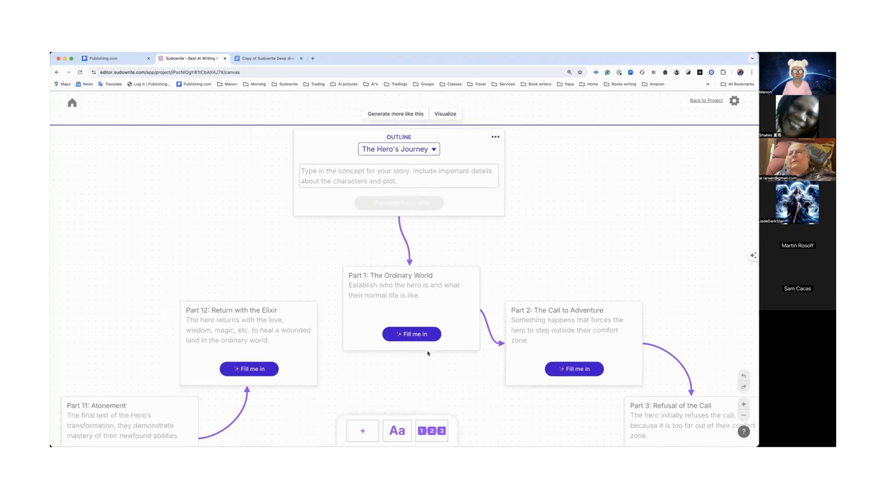
{"action": "scroll", "coordinate": [428, 350], "scroll_direction": "up", "scroll_amount": 10}
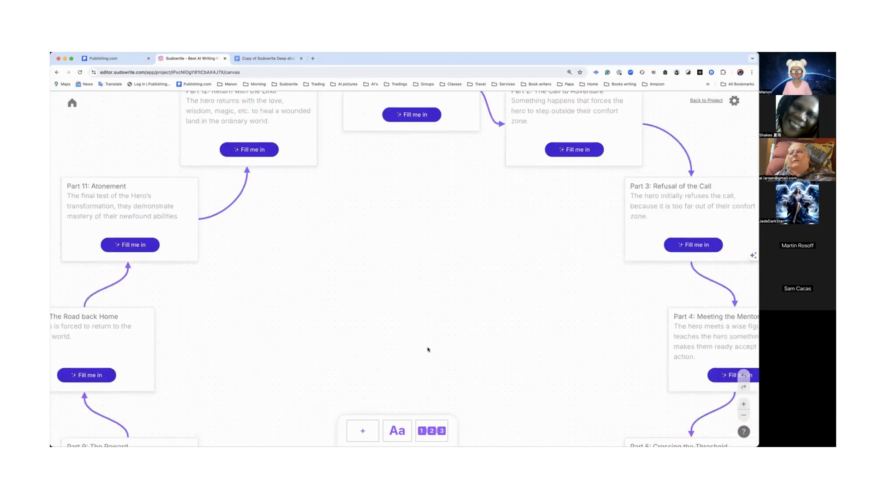
{"action": "scroll", "coordinate": [459, 280], "scroll_direction": "up", "scroll_amount": 3}
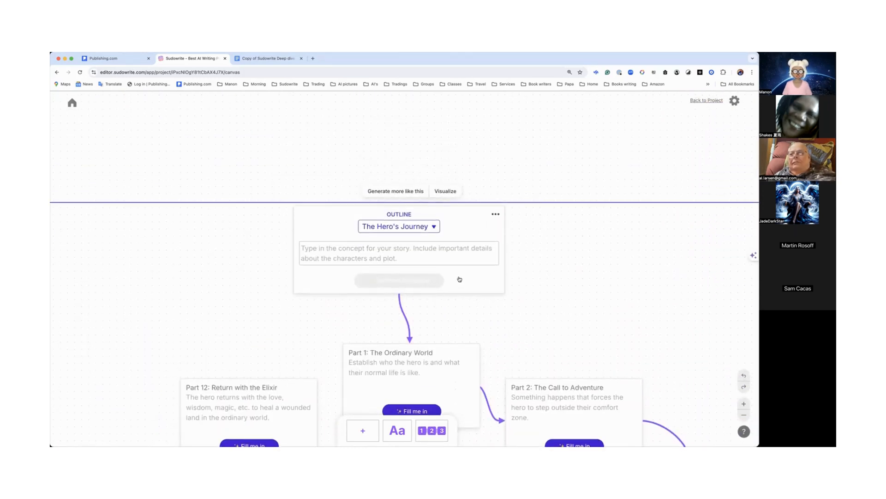
{"action": "left_click", "coordinate": [435, 228]}
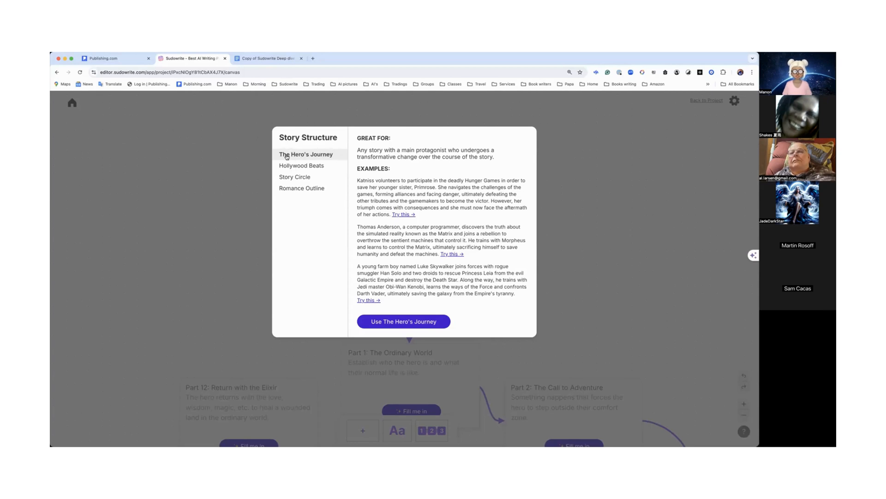
{"action": "left_click", "coordinate": [316, 166]}
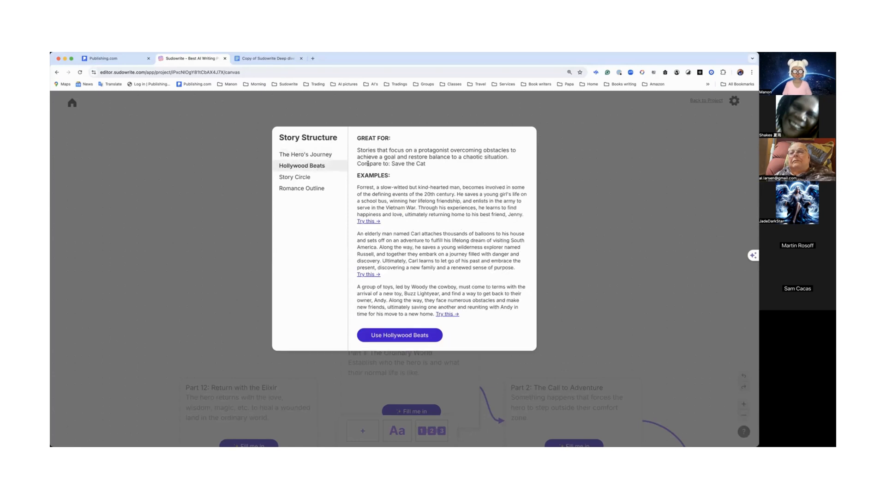
{"action": "left_click", "coordinate": [400, 337]}
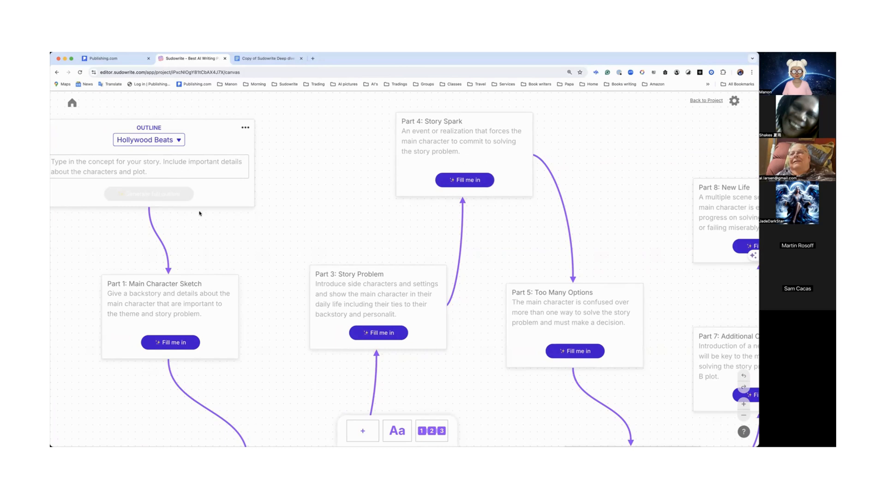
Step: Paste the synopsis into the outline's concept field and generate the full outline
{"action": "scroll", "coordinate": [214, 135], "scroll_direction": "left", "scroll_amount": 6}
{"action": "left_click", "coordinate": [220, 166]}
{"action": "type", "text": "In the midst of the turbulent world of American politics, two siblings, Alex and Mia, find themselves caught in a web of corruption and injustice. Alex, a passionate activist dedicated to fighting against the corrupt system, discovers that Mia, his sister, is unknowingly entangled in the very scandal he's working to expose. As the siblings navigate their conflicting roles in the unfolding political drama, Alex finds himself drawn to a mysterious individual, Sarah, who is linked to the corruption that threatens to tear their family apart. As the stakes rise and loyalties are tested, Alex and Mia must confront the harsh realities of power, betrayal, and the unexpected twists of romance amidst the chaos of American politics."}
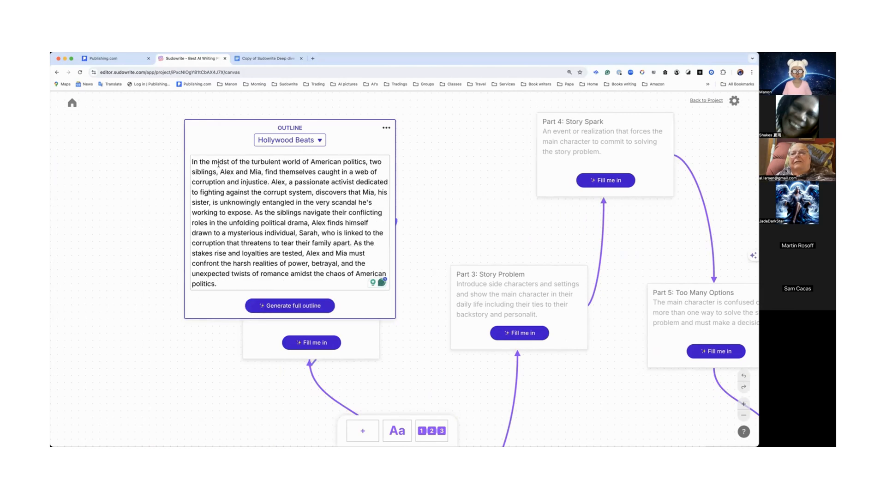
{"action": "left_click_drag", "start_coordinate": [371, 124], "coordinate": [336, 111]}
{"action": "scroll", "coordinate": [398, 140], "scroll_direction": "up", "scroll_amount": 4}
{"action": "left_click_drag", "start_coordinate": [321, 212], "coordinate": [297, 131]}
{"action": "scroll", "coordinate": [352, 207], "scroll_direction": "down", "scroll_amount": 3}
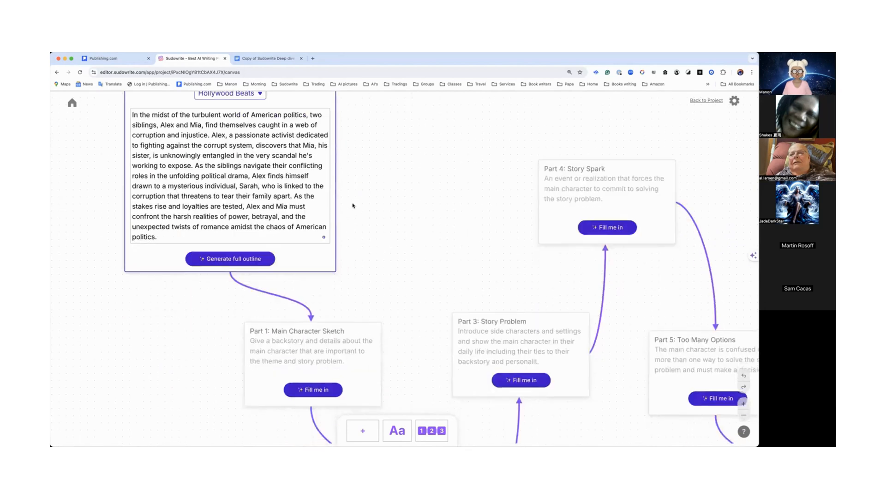
{"action": "scroll", "coordinate": [353, 208], "scroll_direction": "up", "scroll_amount": 2}
{"action": "scroll", "coordinate": [353, 207], "scroll_direction": "up", "scroll_amount": 2}
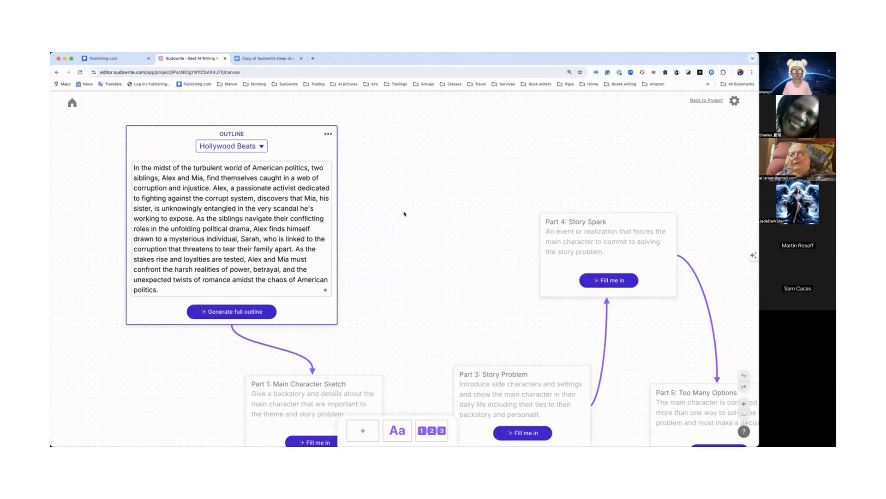
{"action": "left_click", "coordinate": [236, 312]}
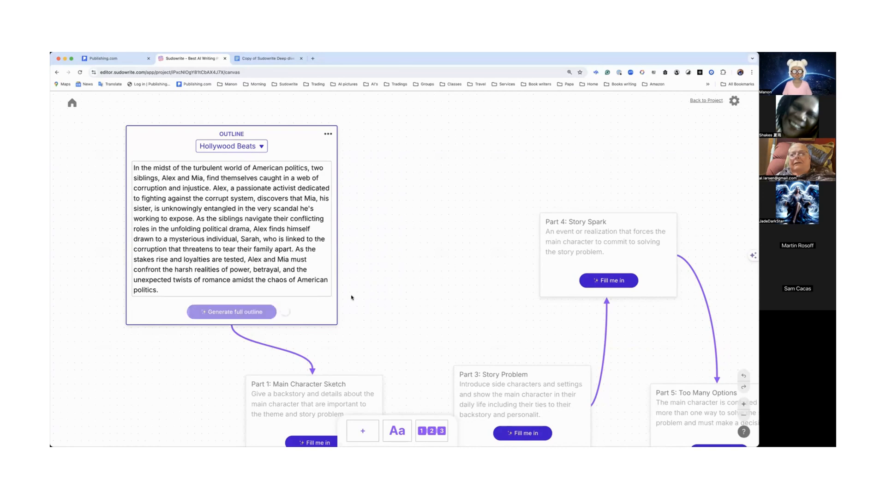
Step: Browse the generated outline cards across the canvas, zooming out to see the whole outline
{"action": "scroll", "coordinate": [352, 297], "scroll_direction": "down", "scroll_amount": 3}
{"action": "scroll", "coordinate": [351, 297], "scroll_direction": "right", "scroll_amount": 3}
{"action": "scroll", "coordinate": [351, 297], "scroll_direction": "up", "scroll_amount": 3}
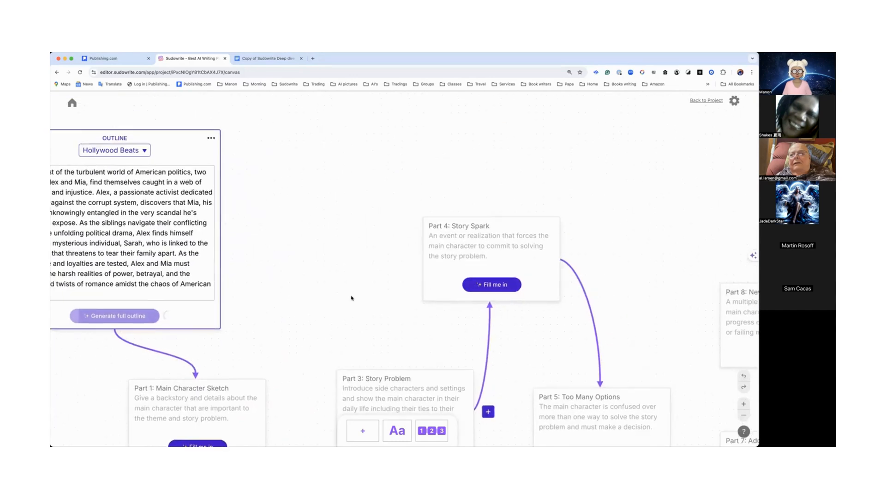
{"action": "scroll", "coordinate": [351, 297], "scroll_direction": "down", "scroll_amount": 2}
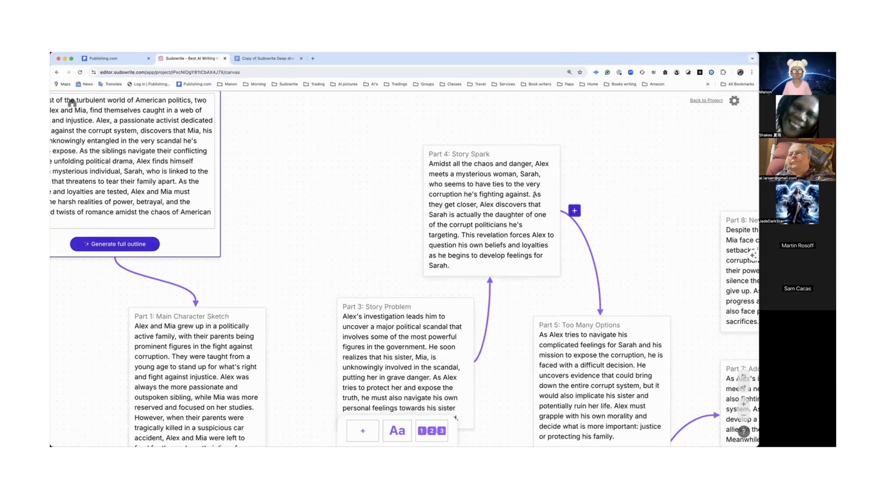
{"action": "scroll", "coordinate": [534, 195], "scroll_direction": "down", "scroll_amount": 2}
{"action": "scroll", "coordinate": [534, 195], "scroll_direction": "left", "scroll_amount": 2}
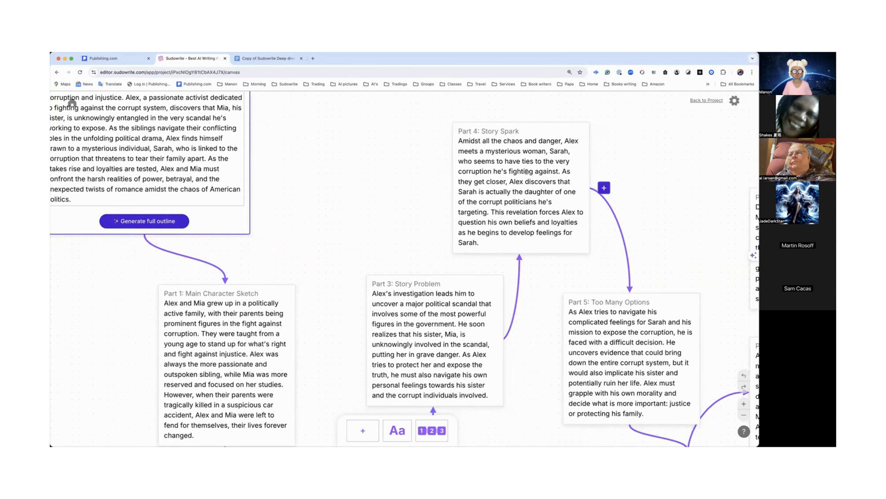
{"action": "scroll", "coordinate": [529, 179], "scroll_direction": "down", "scroll_amount": 2}
{"action": "scroll", "coordinate": [528, 179], "scroll_direction": "right", "scroll_amount": 3}
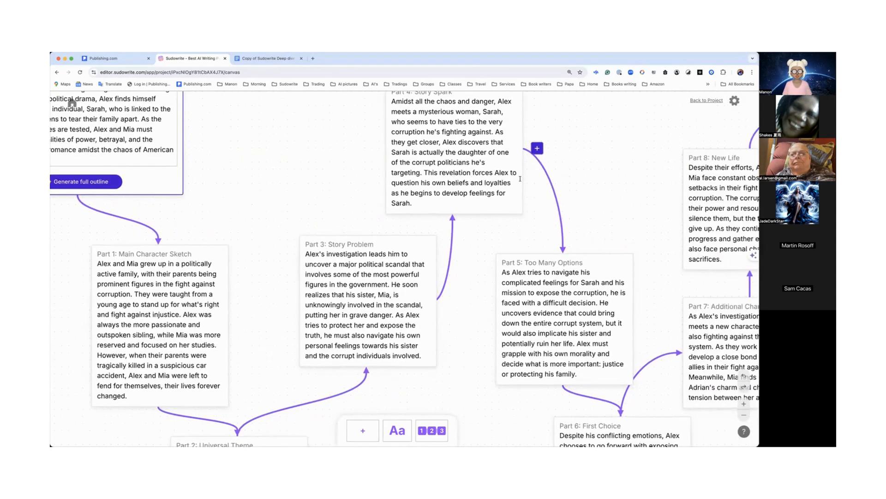
{"action": "scroll", "coordinate": [520, 179], "scroll_direction": "right", "scroll_amount": 5}
{"action": "scroll", "coordinate": [521, 180], "scroll_direction": "right", "scroll_amount": 6}
{"action": "scroll", "coordinate": [520, 181], "scroll_direction": "right", "scroll_amount": 10}
{"action": "scroll", "coordinate": [521, 180], "scroll_direction": "down", "scroll_amount": 8}
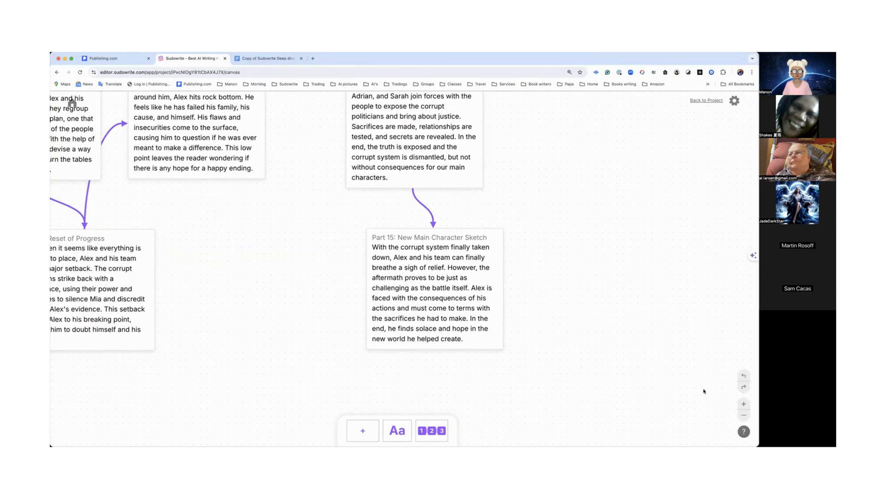
{"action": "left_click", "coordinate": [744, 416]}
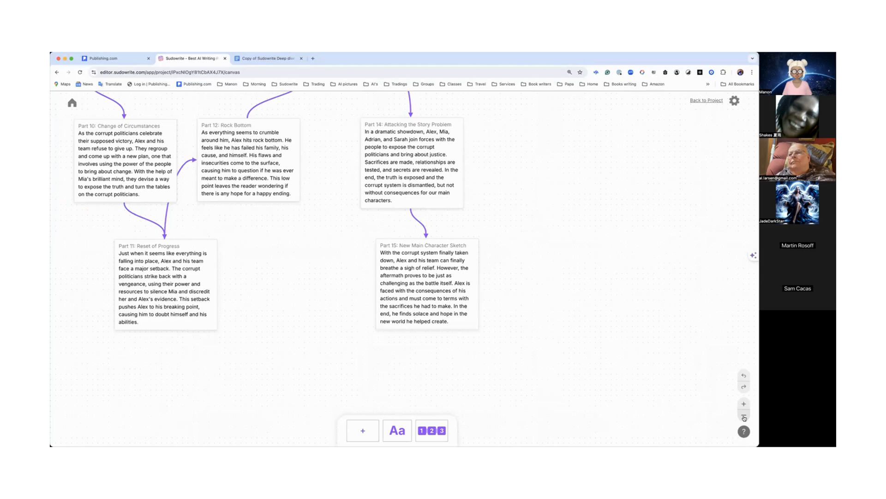
{"action": "left_click", "coordinate": [743, 416]}
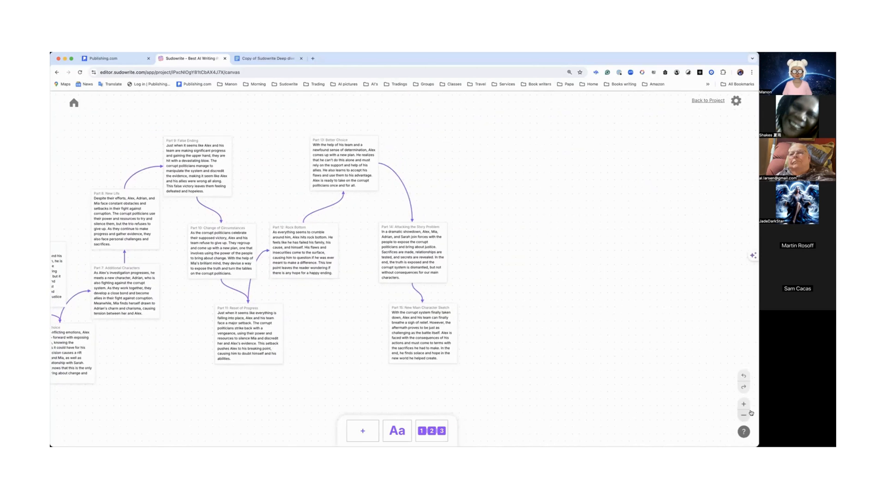
{"action": "scroll", "coordinate": [626, 383], "scroll_direction": "left", "scroll_amount": 10}
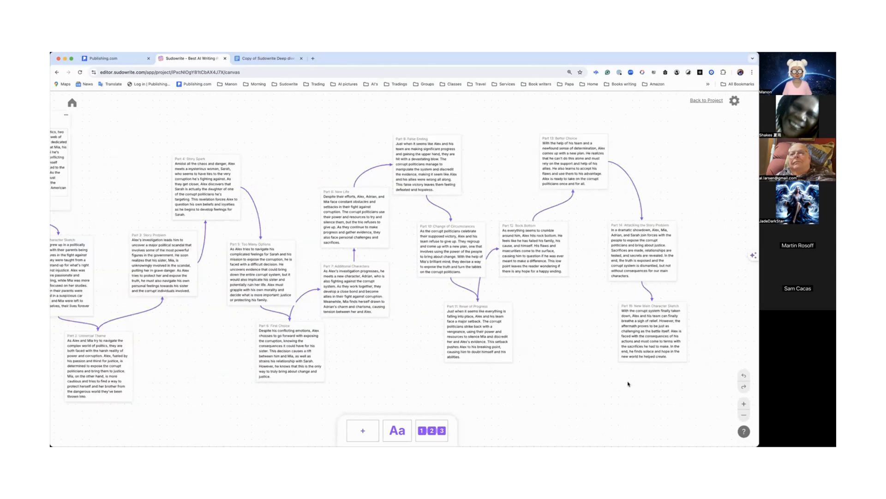
Step: Open the Canvas help panel with its keyboard shortcuts and close it again
{"action": "left_click", "coordinate": [744, 432]}
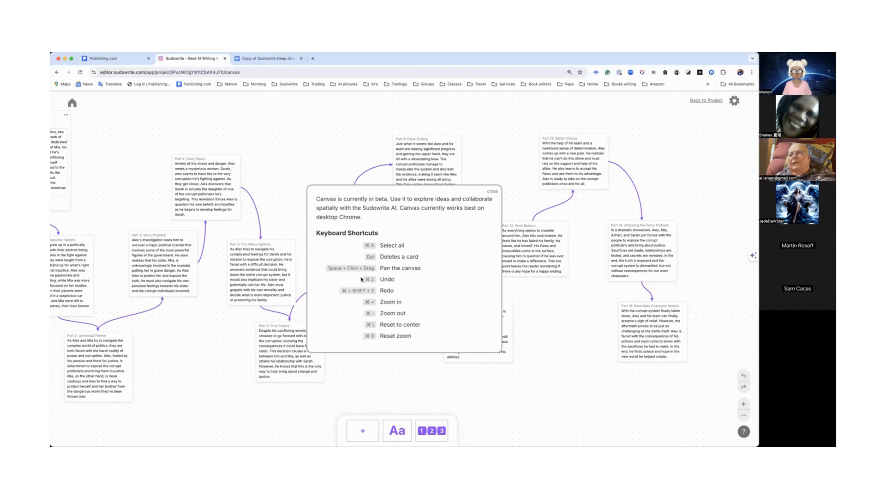
{"action": "left_click", "coordinate": [492, 192]}
Step: Select the text of the Part 1: Main Character Sketch card and run Visualize on it
{"action": "scroll", "coordinate": [489, 254], "scroll_direction": "up", "scroll_amount": 4}
{"action": "scroll", "coordinate": [489, 254], "scroll_direction": "left", "scroll_amount": 5}
{"action": "scroll", "coordinate": [481, 254], "scroll_direction": "left", "scroll_amount": 5}
{"action": "scroll", "coordinate": [481, 253], "scroll_direction": "down", "scroll_amount": 2}
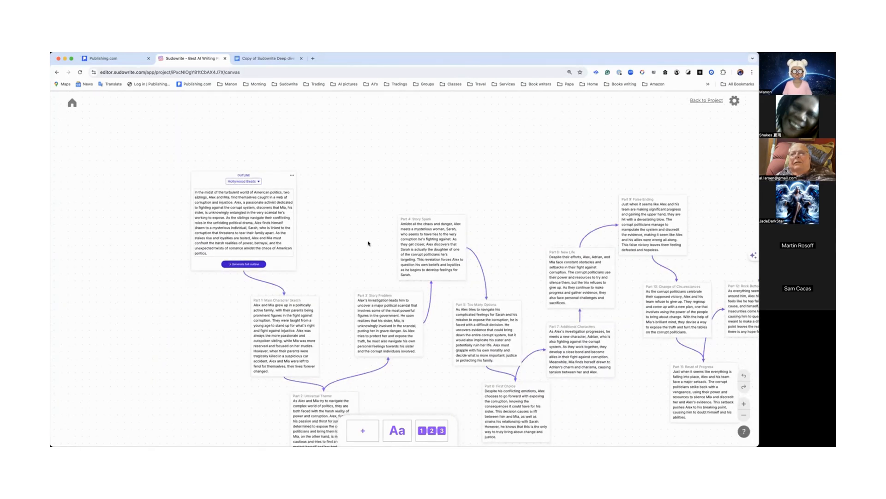
{"action": "scroll", "coordinate": [368, 243], "scroll_direction": "down", "scroll_amount": 5}
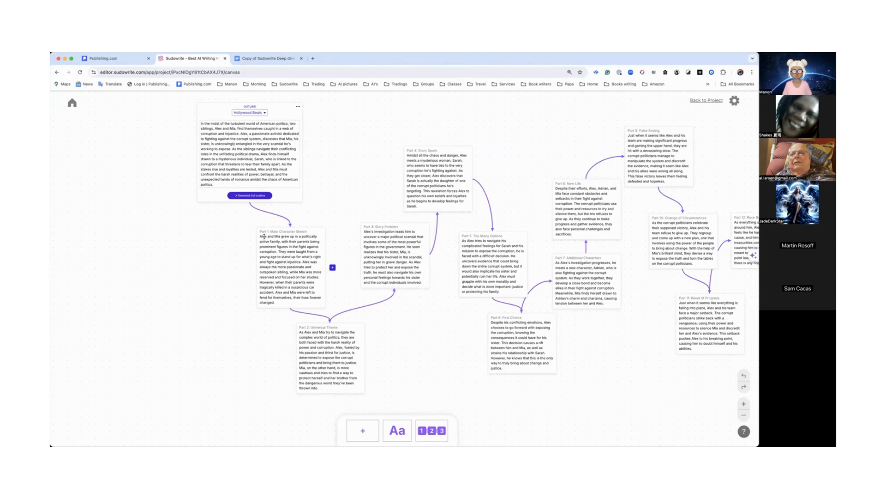
{"action": "left_click_drag", "start_coordinate": [260, 237], "coordinate": [278, 301]}
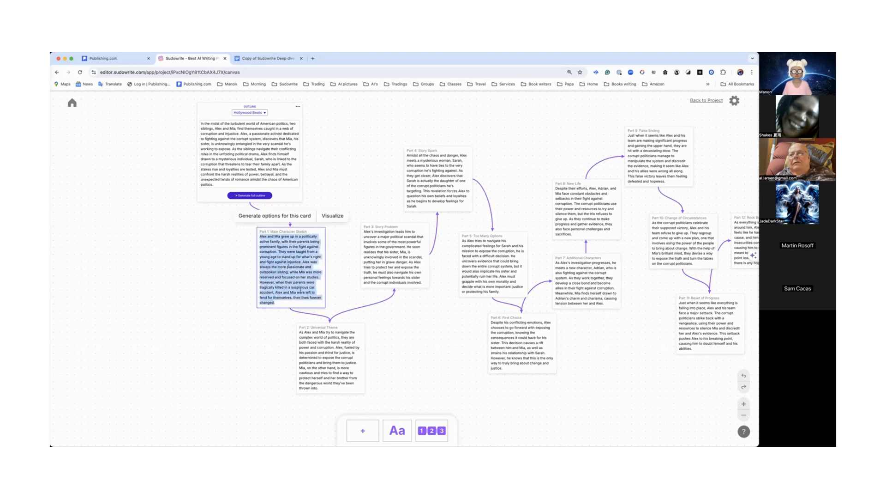
{"action": "left_click", "coordinate": [333, 216]}
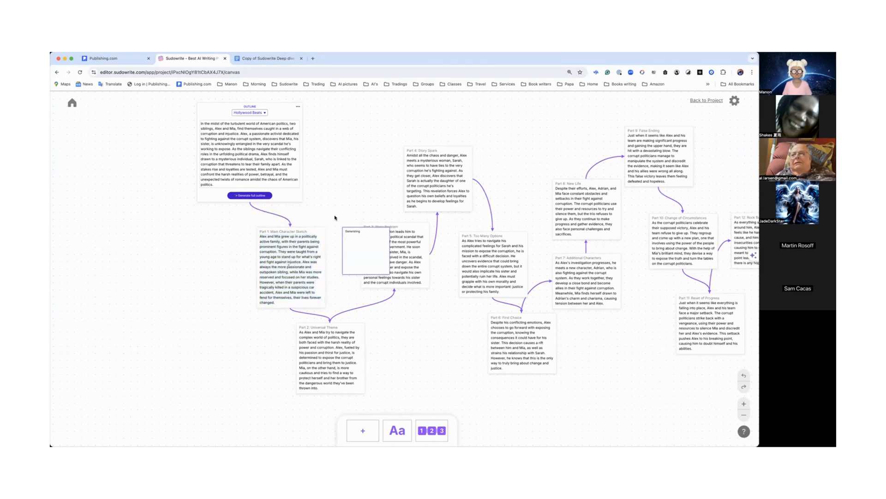
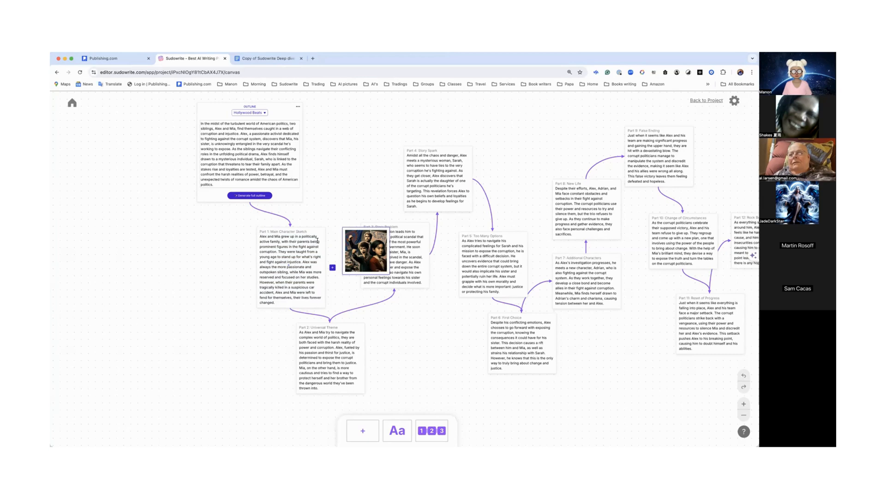
Step: Move the generated Visualize image beside the outline card and enlarge it
{"action": "left_click_drag", "start_coordinate": [375, 230], "coordinate": [162, 217]}
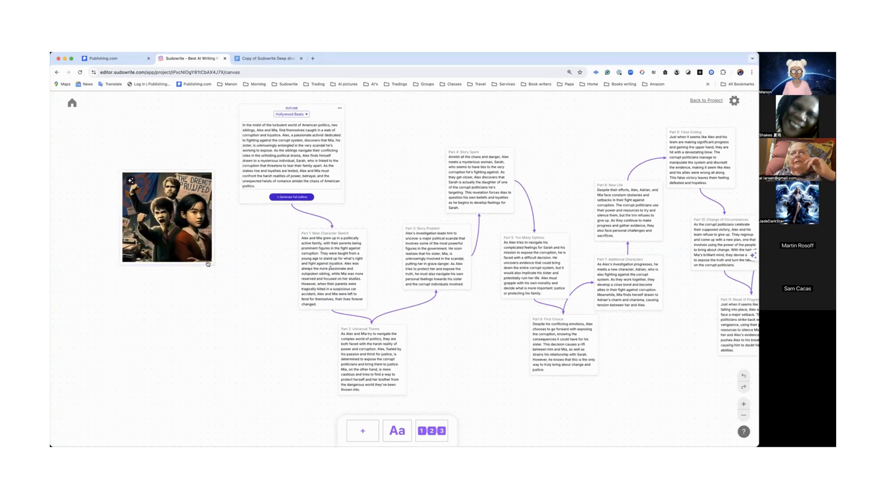
{"action": "left_click_drag", "start_coordinate": [208, 264], "coordinate": [242, 331]}
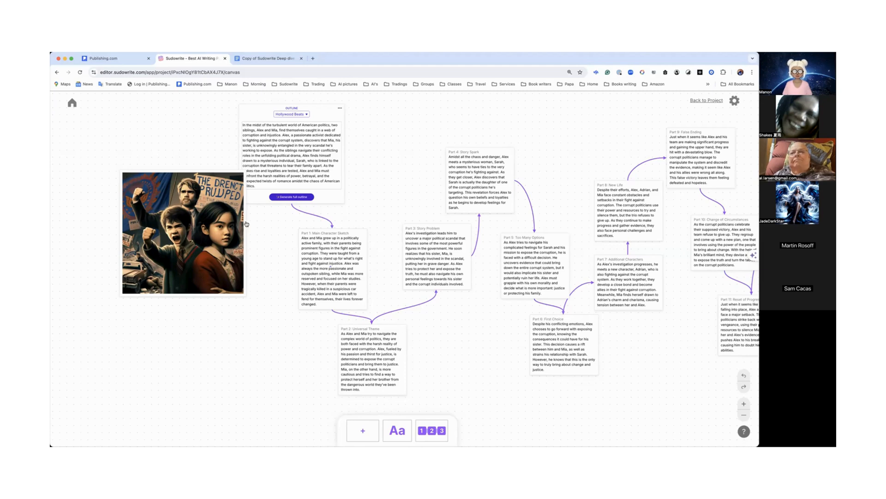
{"action": "scroll", "coordinate": [241, 194], "scroll_direction": "up", "scroll_amount": 1}
{"action": "scroll", "coordinate": [241, 193], "scroll_direction": "up", "scroll_amount": 2}
{"action": "left_click_drag", "start_coordinate": [223, 203], "coordinate": [202, 132]}
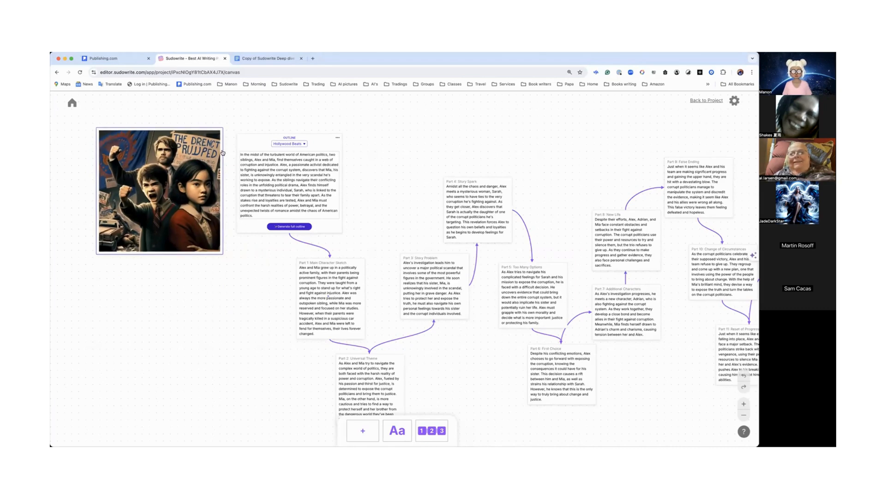
Step: Pan across the canvas to review the outline cards
{"action": "scroll", "coordinate": [223, 153], "scroll_direction": "right", "scroll_amount": 1}
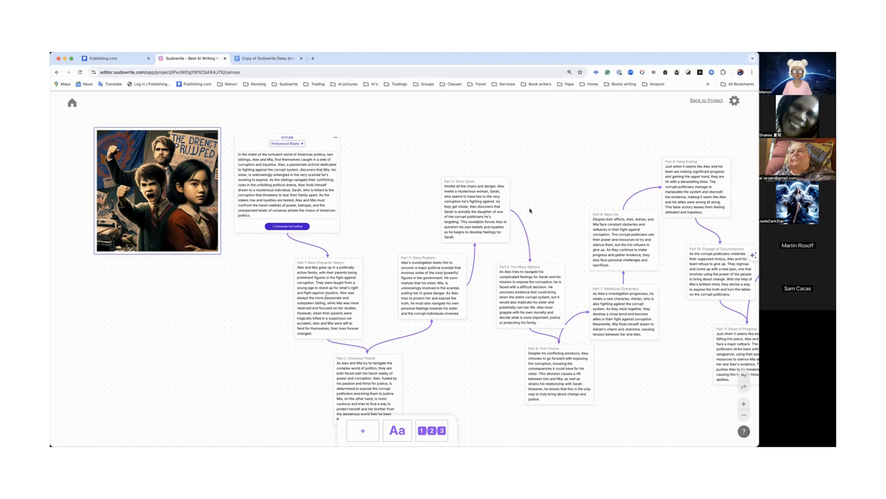
{"action": "scroll", "coordinate": [530, 211], "scroll_direction": "down", "scroll_amount": 1}
{"action": "scroll", "coordinate": [530, 210], "scroll_direction": "down", "scroll_amount": 2}
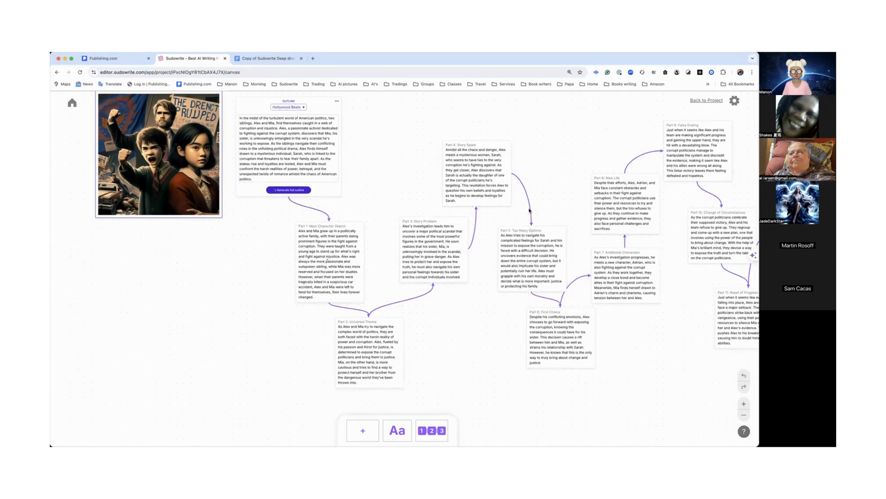
{"action": "scroll", "coordinate": [511, 200], "scroll_direction": "right", "scroll_amount": 10}
{"action": "scroll", "coordinate": [512, 200], "scroll_direction": "up", "scroll_amount": 2}
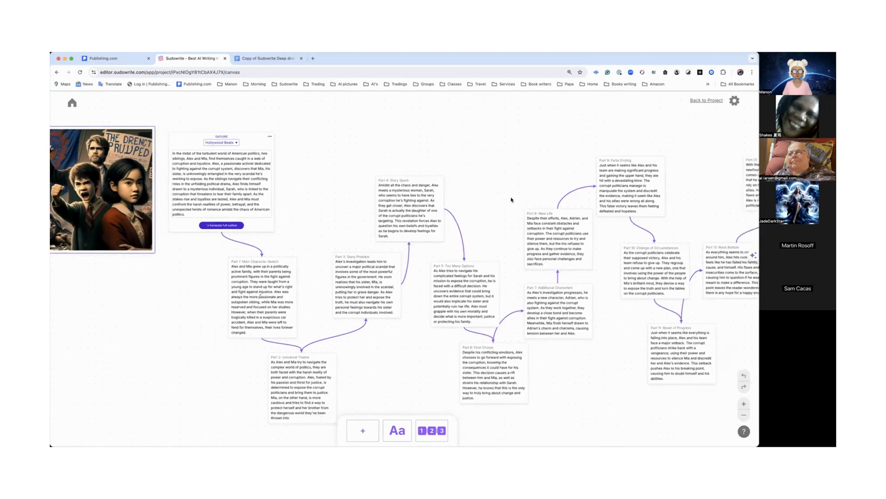
{"action": "scroll", "coordinate": [511, 200], "scroll_direction": "down", "scroll_amount": 5}
{"action": "scroll", "coordinate": [511, 200], "scroll_direction": "right", "scroll_amount": 4}
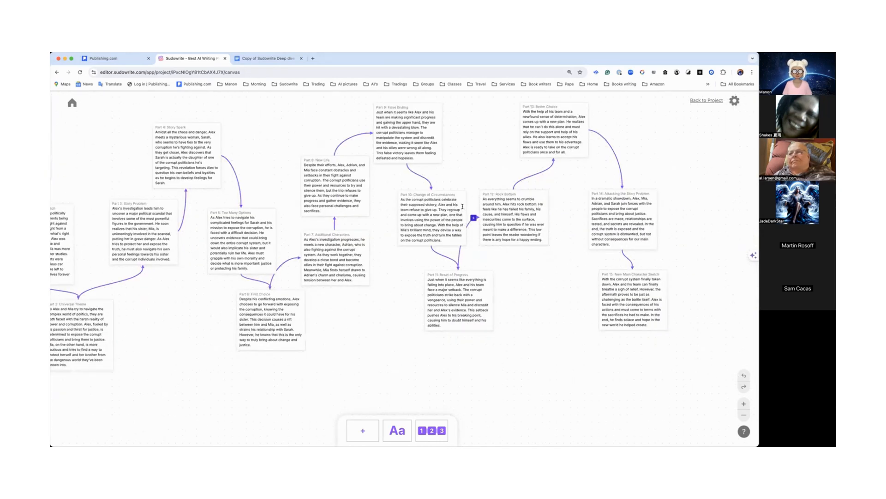
{"action": "scroll", "coordinate": [462, 206], "scroll_direction": "up", "scroll_amount": 2}
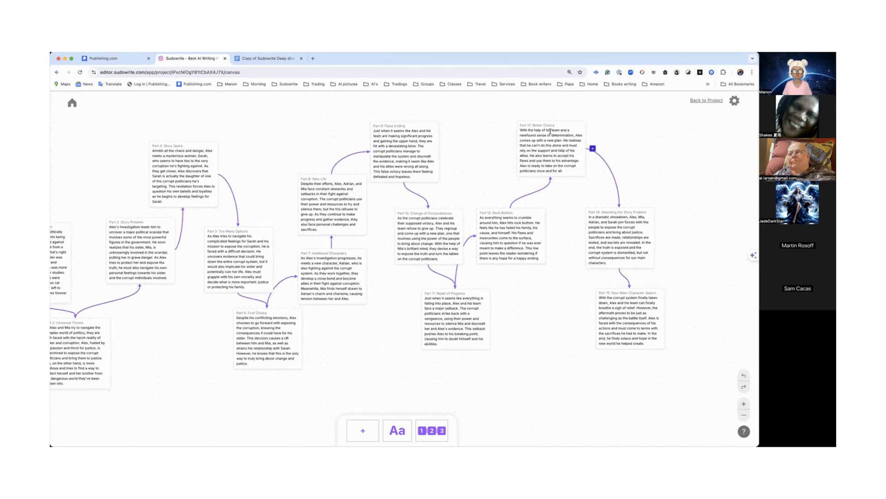
{"action": "scroll", "coordinate": [550, 131], "scroll_direction": "left", "scroll_amount": 10}
{"action": "scroll", "coordinate": [572, 158], "scroll_direction": "up", "scroll_amount": 2}
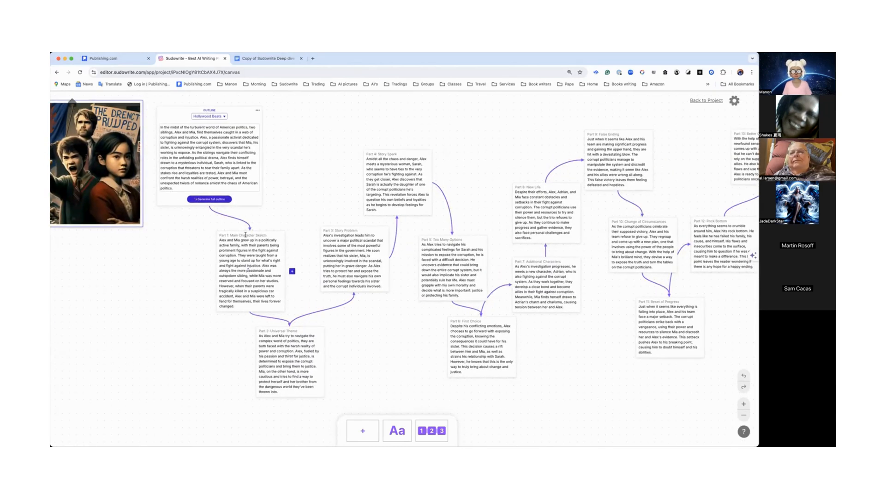
Step: Generate more cards like the Part 1: Main Character Sketch card
{"action": "left_click", "coordinate": [292, 272]}
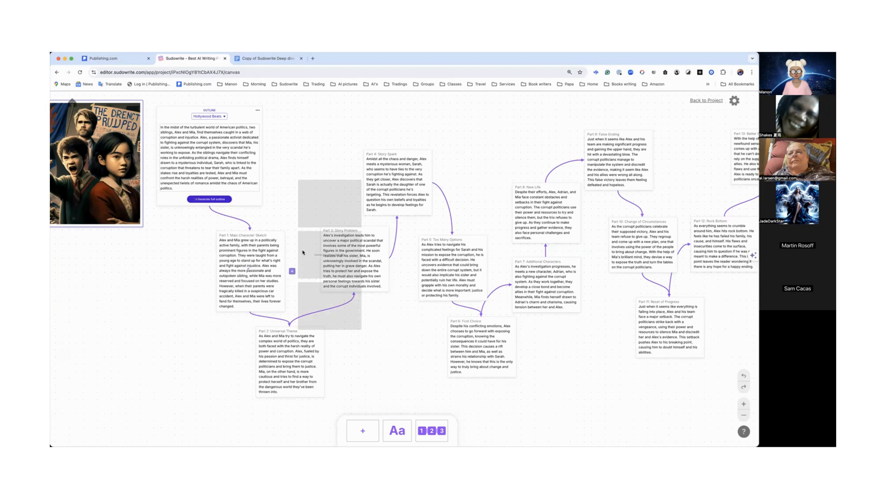
{"action": "left_click", "coordinate": [292, 271]}
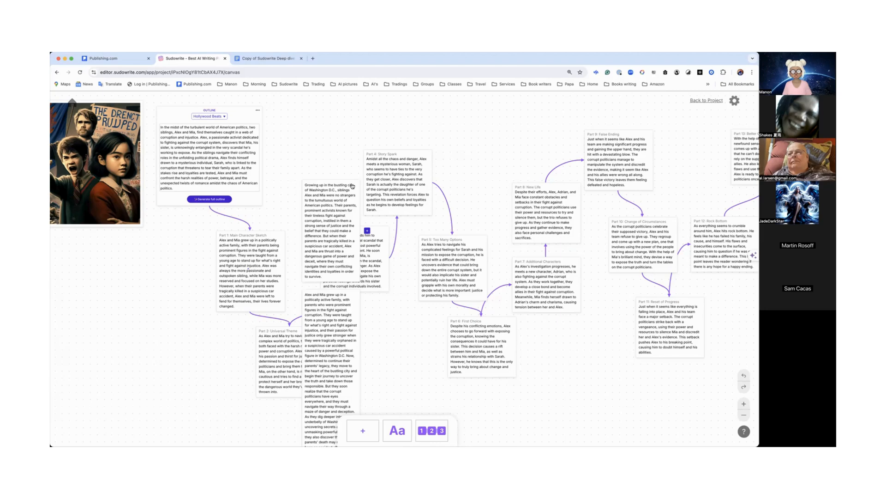
Step: Move the two newly generated character-sketch cards to the left of the Part 1 card
{"action": "scroll", "coordinate": [349, 324], "scroll_direction": "down", "scroll_amount": 5}
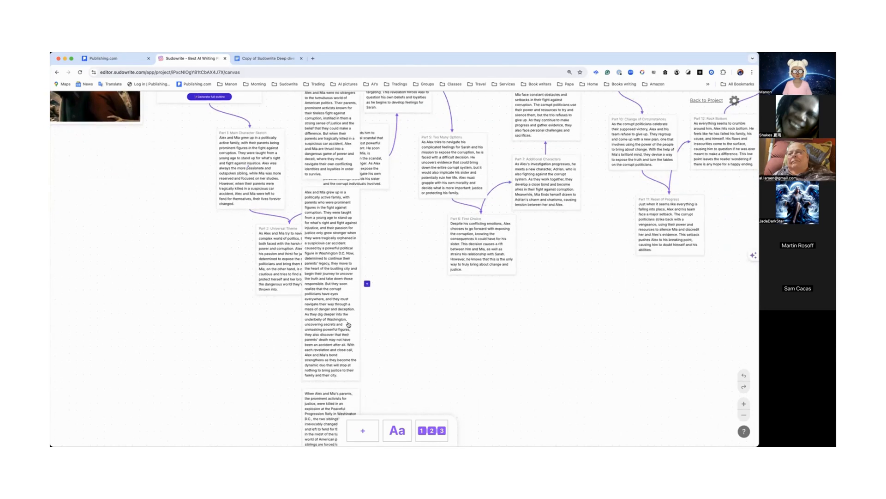
{"action": "scroll", "coordinate": [349, 324], "scroll_direction": "down", "scroll_amount": 3}
{"action": "scroll", "coordinate": [261, 188], "scroll_direction": "up", "scroll_amount": 6}
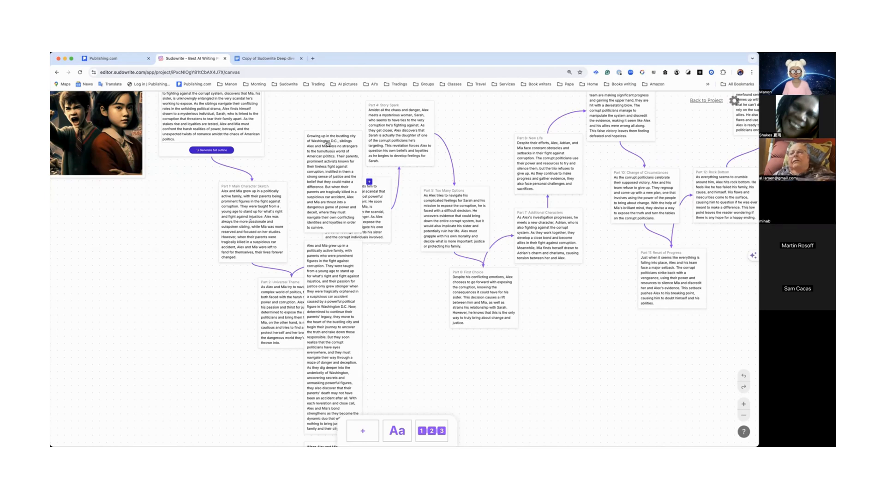
{"action": "left_click_drag", "start_coordinate": [348, 232], "coordinate": [168, 288]}
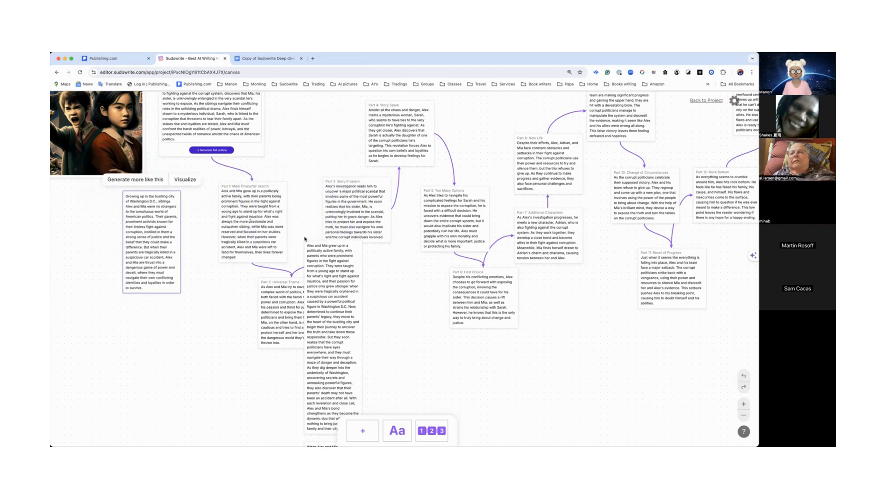
{"action": "mouse_move", "coordinate": [399, 211]}
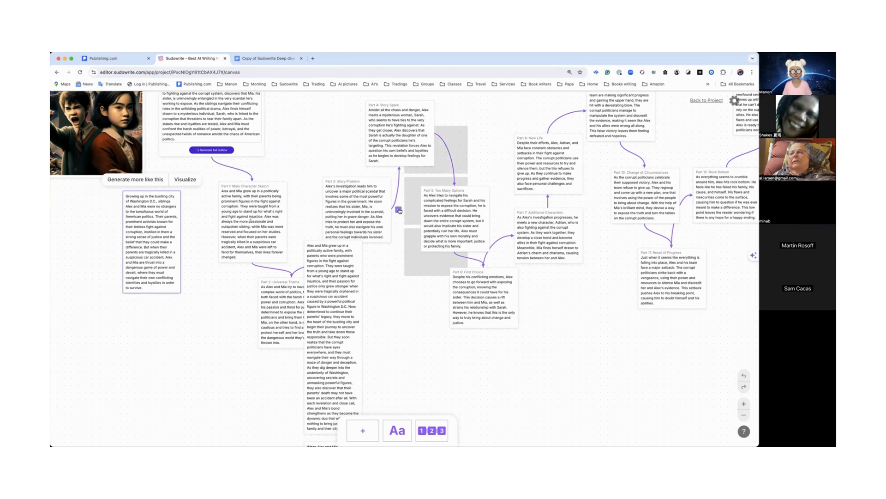
{"action": "left_click_drag", "start_coordinate": [358, 248], "coordinate": [371, 263]}
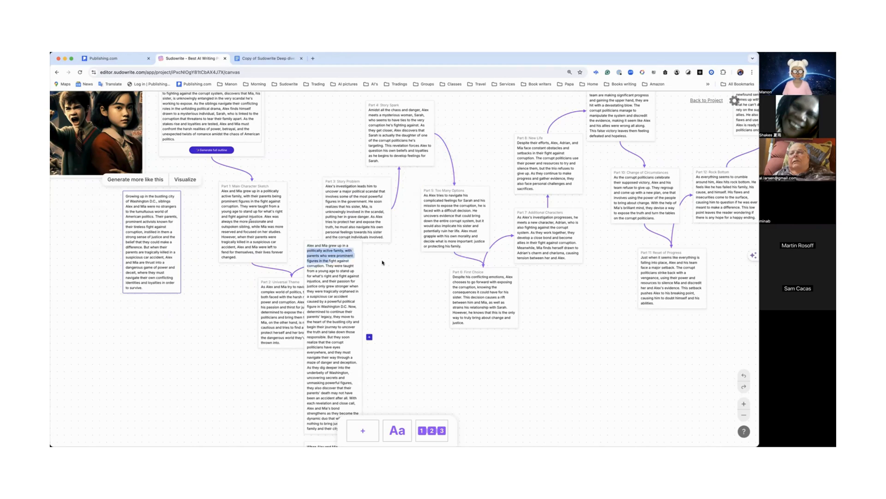
{"action": "left_click", "coordinate": [362, 253]}
{"action": "left_click_drag", "start_coordinate": [261, 273], "coordinate": [108, 201]}
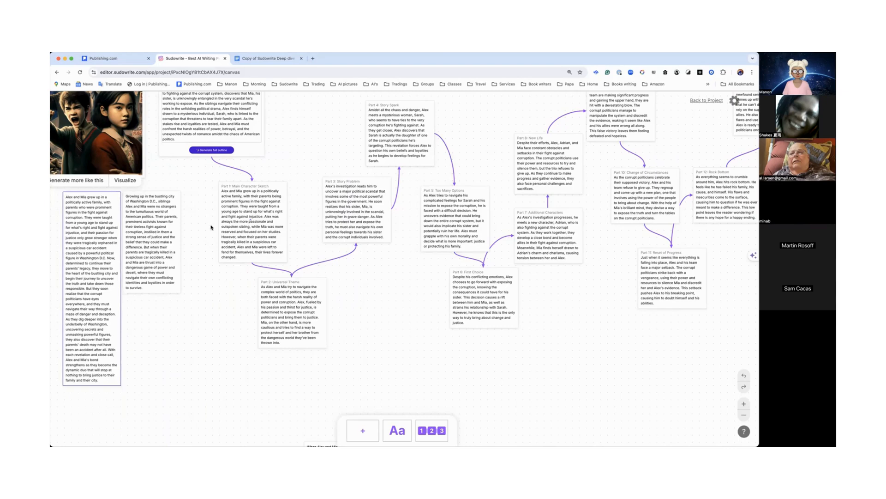
Step: Widen the generated card beginning 'When Alex and Mia's parents'
{"action": "scroll", "coordinate": [294, 222], "scroll_direction": "up", "scroll_amount": 2}
{"action": "scroll", "coordinate": [259, 235], "scroll_direction": "down", "scroll_amount": 8}
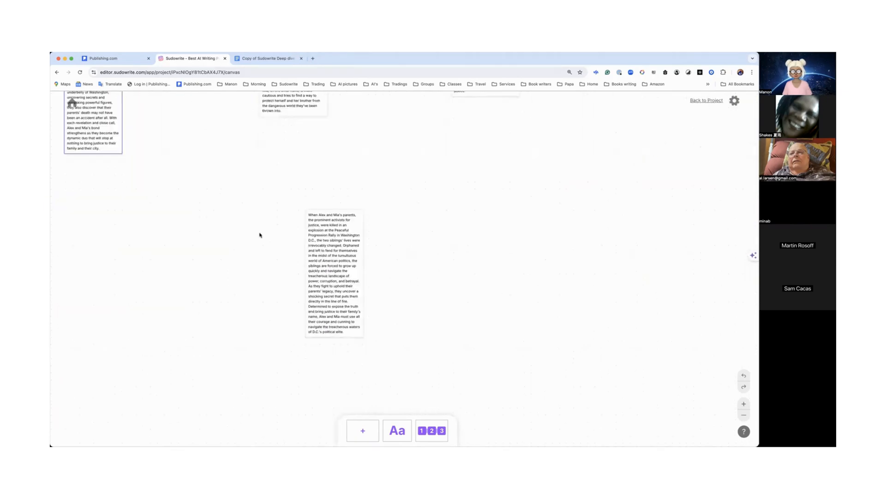
{"action": "left_click", "coordinate": [360, 219]}
{"action": "left_click_drag", "start_coordinate": [362, 218], "coordinate": [281, 250]}
{"action": "left_click", "coordinate": [280, 249]}
{"action": "left_click_drag", "start_coordinate": [374, 250], "coordinate": [314, 242]}
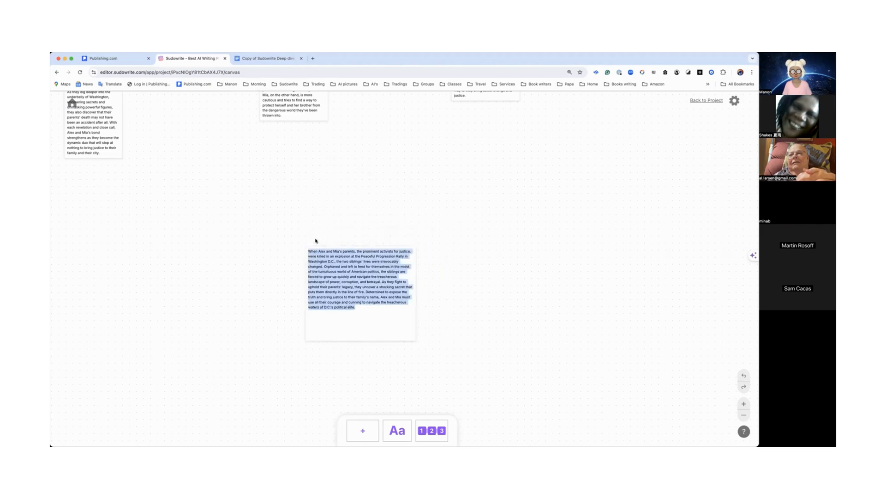
{"action": "left_click", "coordinate": [395, 301]}
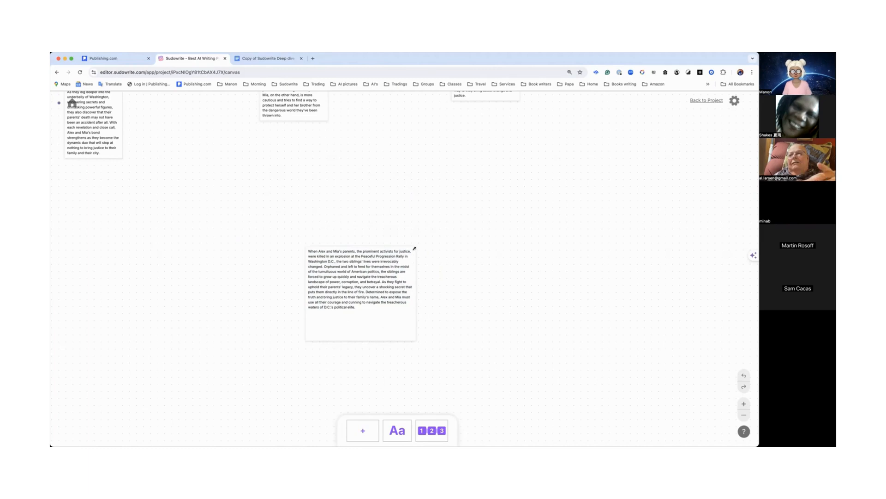
Step: Move that card beside the other generated cards and run Visualize on it
{"action": "left_click_drag", "start_coordinate": [358, 287], "coordinate": [355, 287]}
{"action": "left_click", "coordinate": [407, 334]}
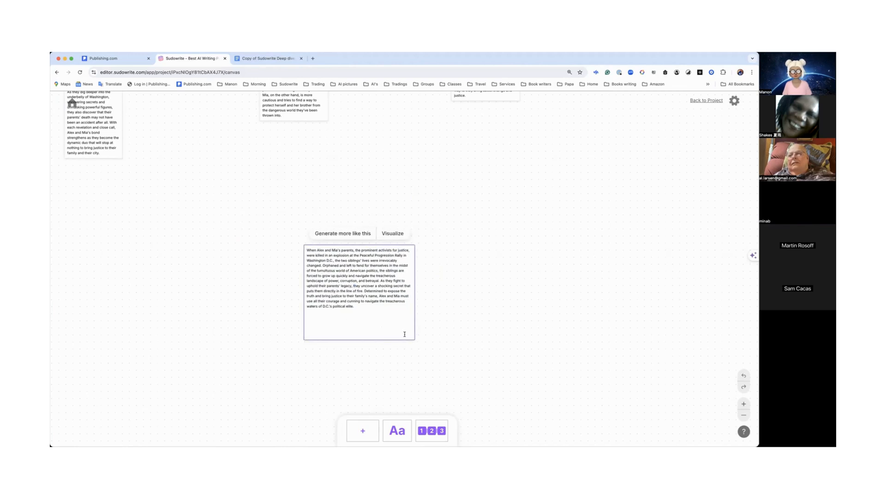
{"action": "left_click_drag", "start_coordinate": [409, 339], "coordinate": [168, 272]}
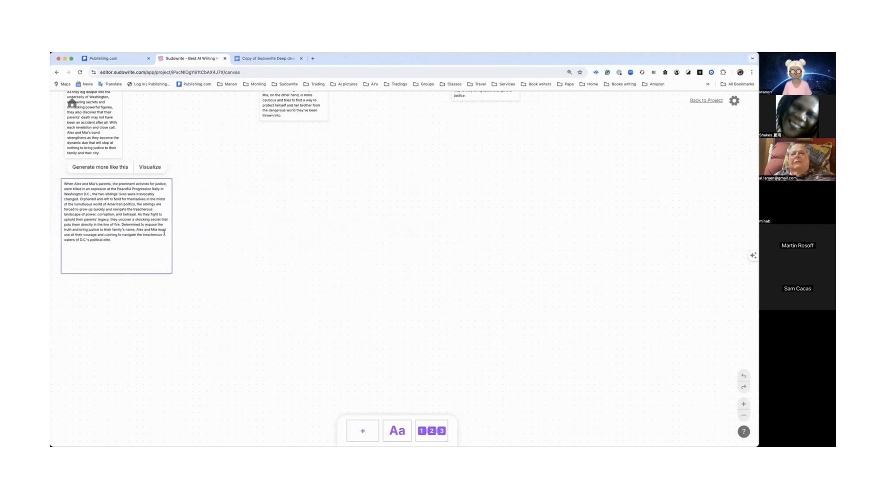
{"action": "left_click", "coordinate": [150, 168]}
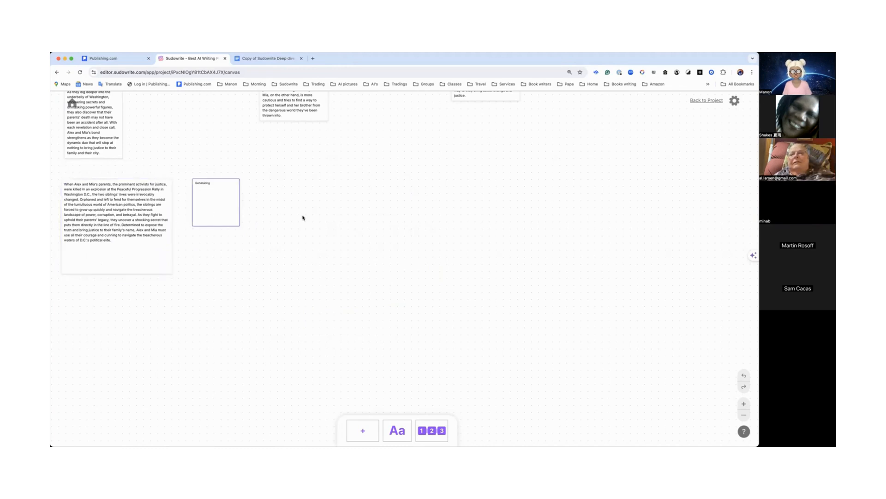
Step: Enlarge the newly generated image next to the 'When Alex and Mia's parents' card
{"action": "scroll", "coordinate": [302, 218], "scroll_direction": "up", "scroll_amount": 10}
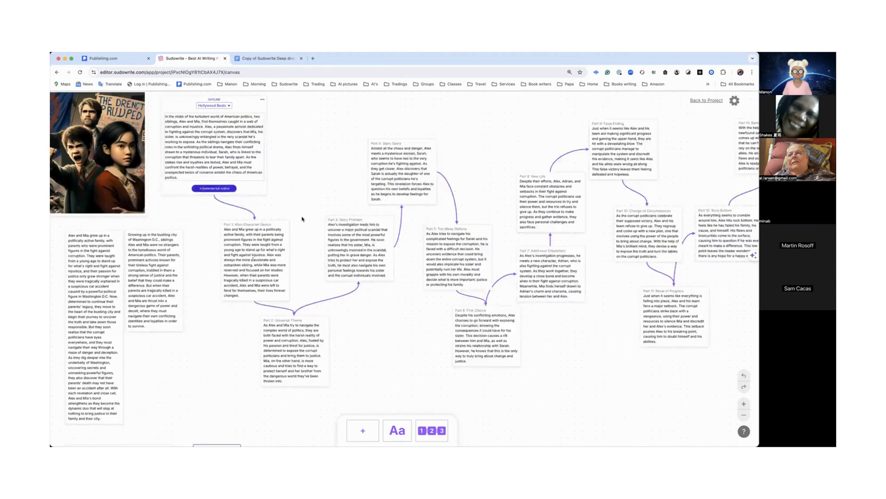
{"action": "scroll", "coordinate": [302, 219], "scroll_direction": "down", "scroll_amount": 7}
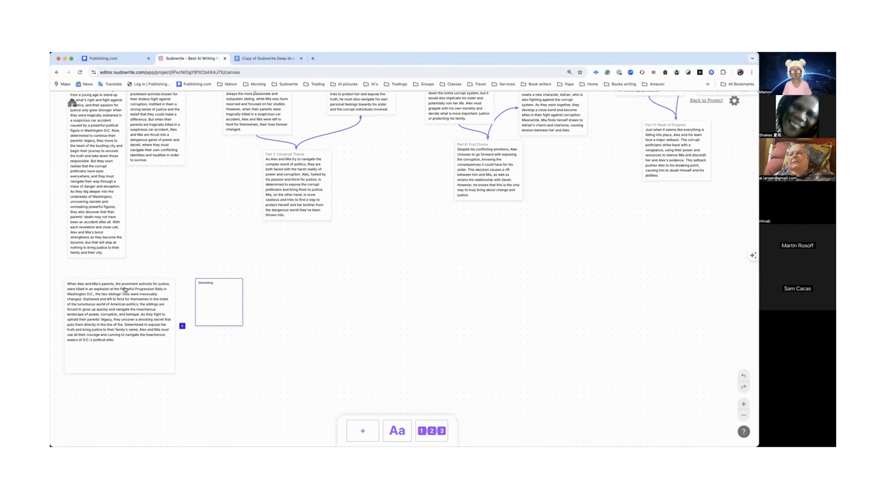
{"action": "left_click", "coordinate": [743, 404]}
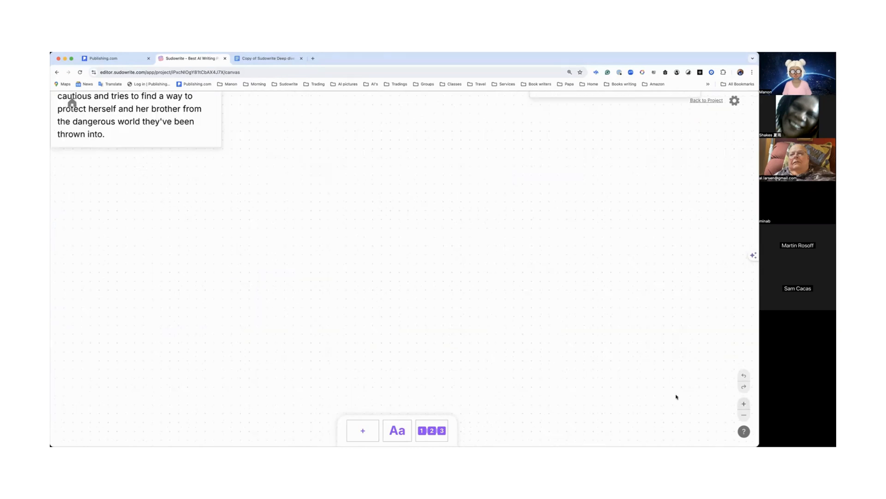
{"action": "scroll", "coordinate": [677, 397], "scroll_direction": "left", "scroll_amount": 10}
{"action": "scroll", "coordinate": [679, 397], "scroll_direction": "left", "scroll_amount": 3}
{"action": "scroll", "coordinate": [679, 396], "scroll_direction": "down", "scroll_amount": 3}
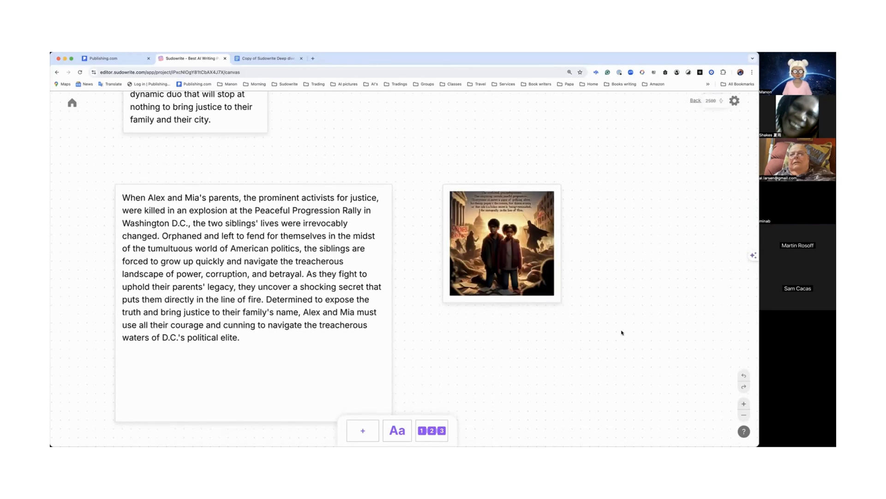
{"action": "left_click", "coordinate": [548, 298]}
{"action": "left_click_drag", "start_coordinate": [548, 299], "coordinate": [652, 417]}
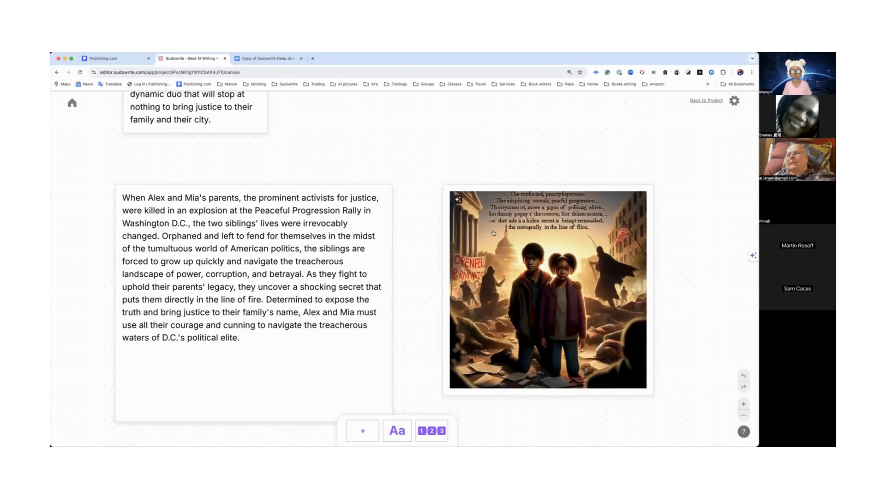
Step: Zoom out and review the generated cards and images alongside the outline
{"action": "scroll", "coordinate": [494, 233], "scroll_direction": "up", "scroll_amount": 15}
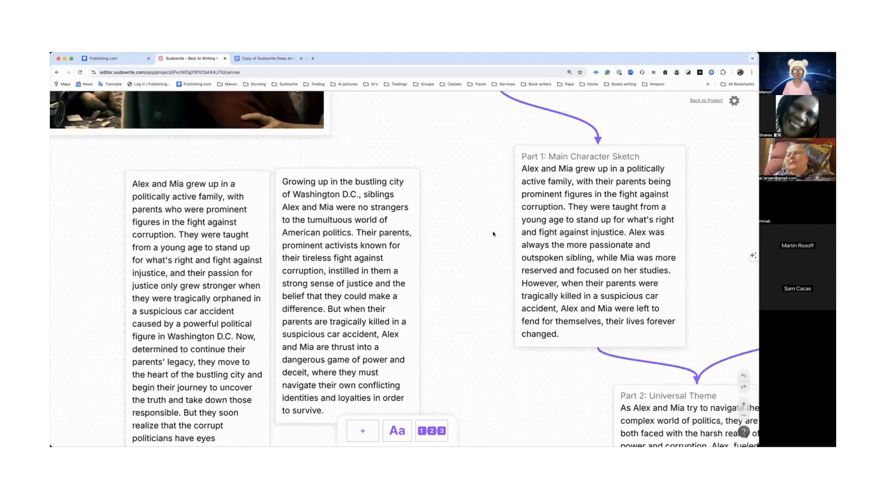
{"action": "scroll", "coordinate": [494, 233], "scroll_direction": "up", "scroll_amount": 10}
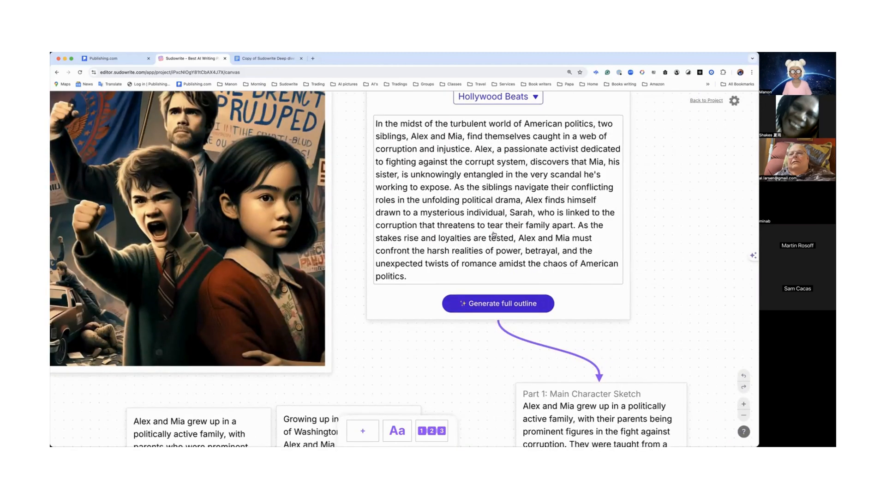
{"action": "scroll", "coordinate": [493, 233], "scroll_direction": "down", "scroll_amount": 20}
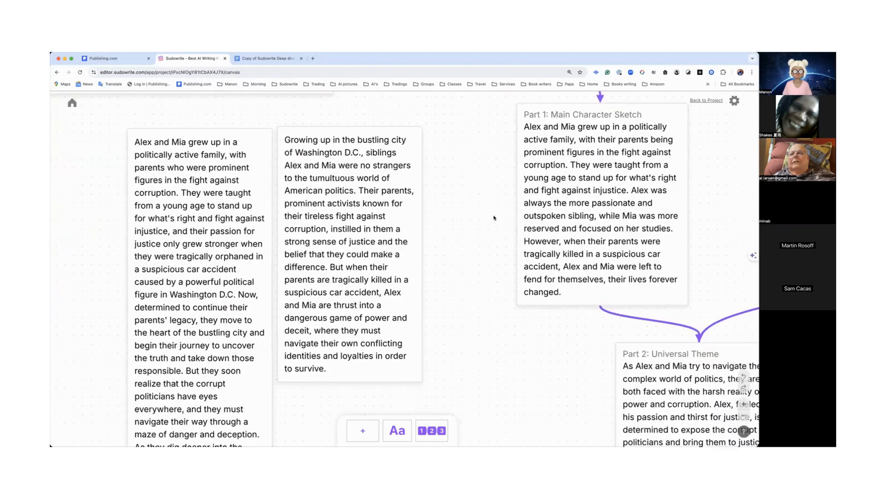
{"action": "scroll", "coordinate": [493, 214], "scroll_direction": "down", "scroll_amount": 8}
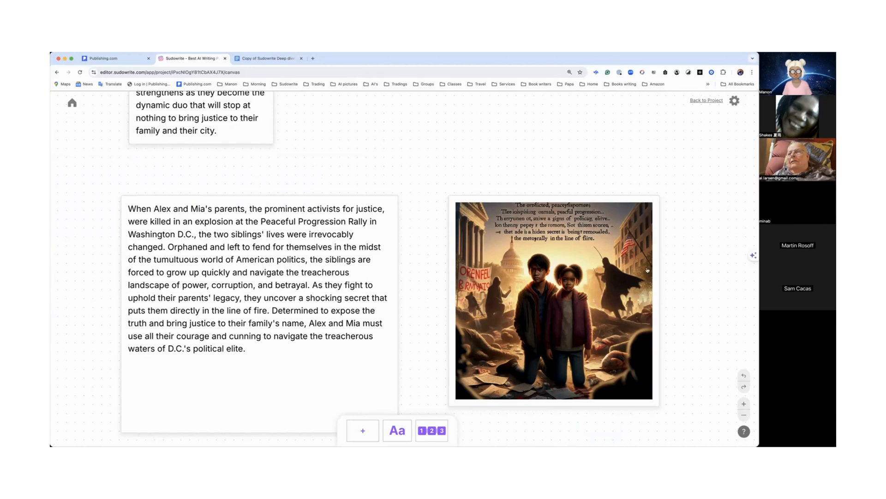
{"action": "left_click", "coordinate": [744, 417]}
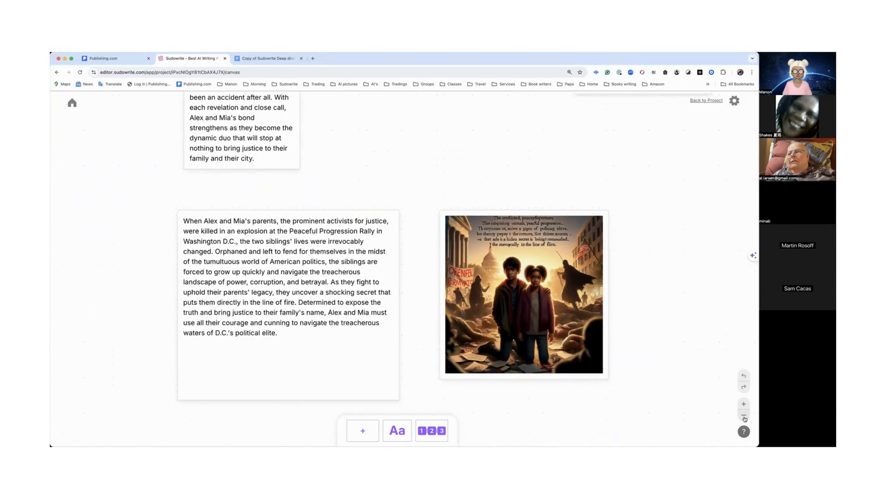
{"action": "left_click", "coordinate": [744, 416]}
{"action": "left_click", "coordinate": [744, 416]}
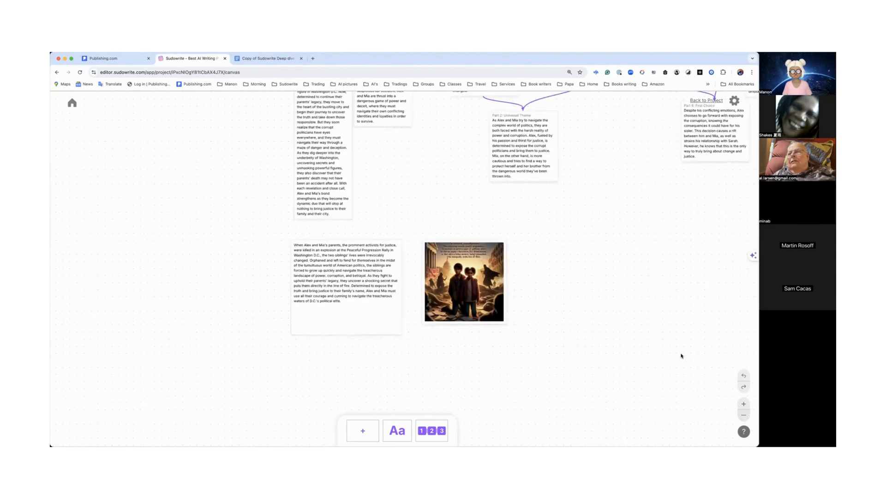
{"action": "scroll", "coordinate": [681, 357], "scroll_direction": "up", "scroll_amount": 5}
{"action": "scroll", "coordinate": [680, 358], "scroll_direction": "right", "scroll_amount": 5}
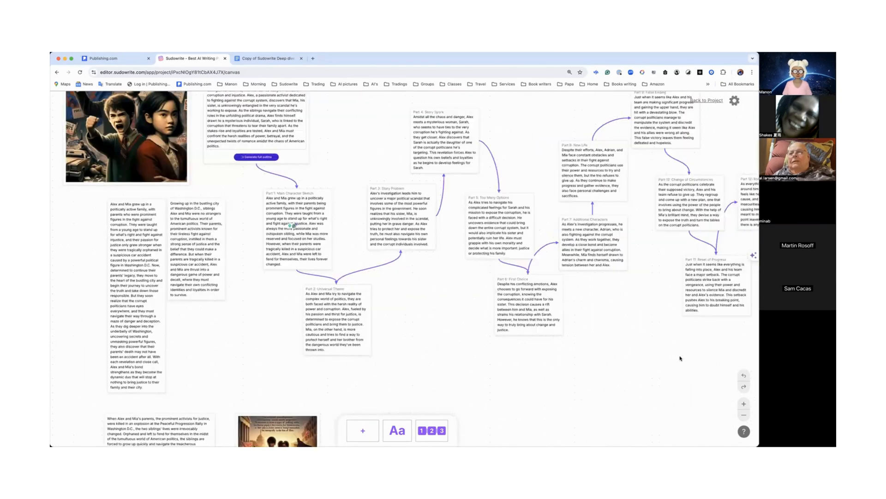
Step: Copy the Hollywood Beats outline card's contents to the clipboard
{"action": "scroll", "coordinate": [680, 357], "scroll_direction": "up", "scroll_amount": 3}
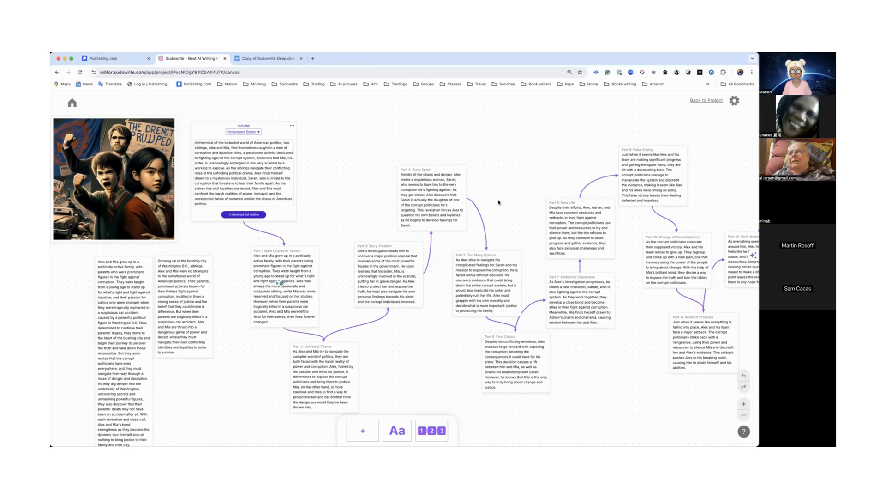
{"action": "left_click", "coordinate": [292, 128]}
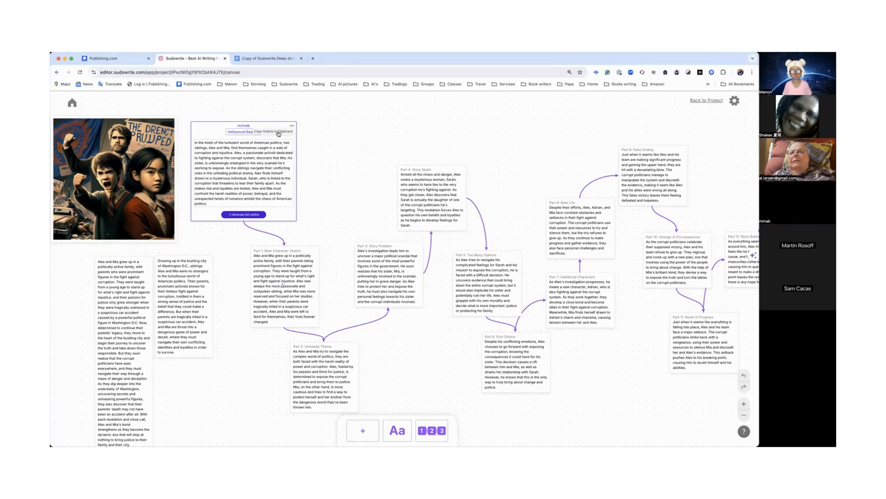
{"action": "left_click", "coordinate": [278, 132]}
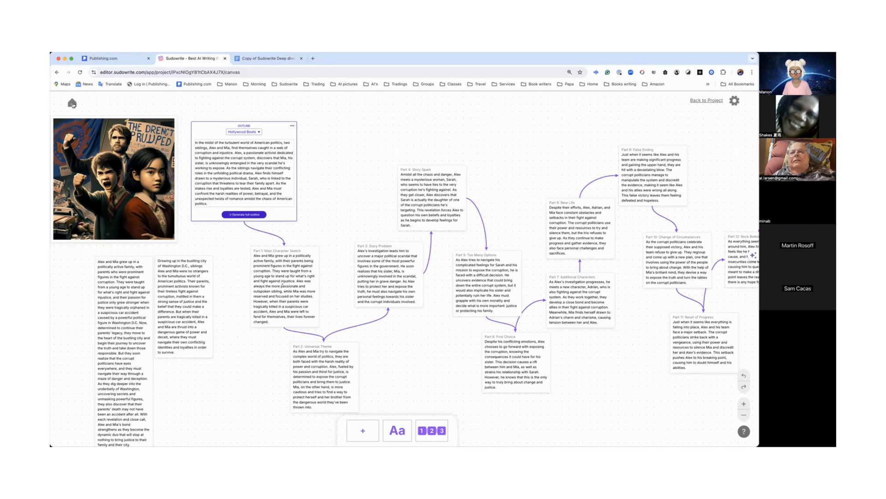
Step: Leave the canvas and paste the copied outline into a new project's blank document
{"action": "left_click", "coordinate": [73, 104]}
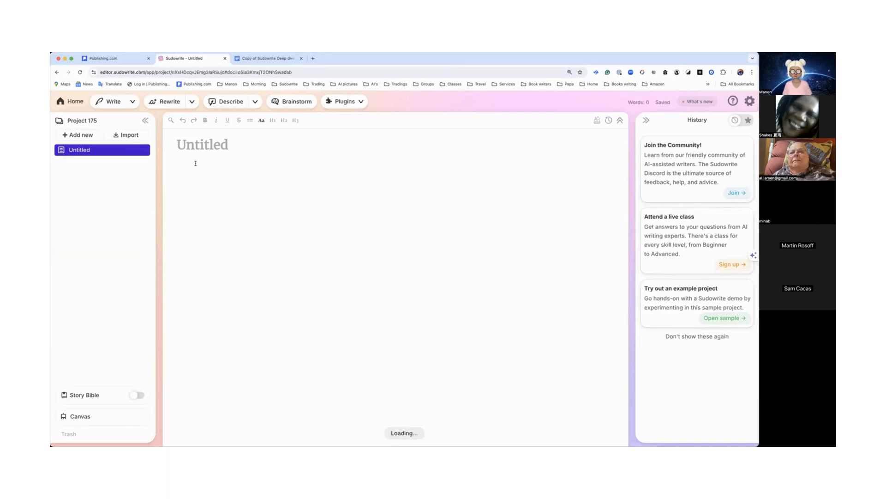
{"action": "key", "text": "super+v"}
Step: Scroll through the pasted outline document to review its parts
{"action": "scroll", "coordinate": [190, 163], "scroll_direction": "down", "scroll_amount": 2}
{"action": "scroll", "coordinate": [190, 163], "scroll_direction": "down", "scroll_amount": 20}
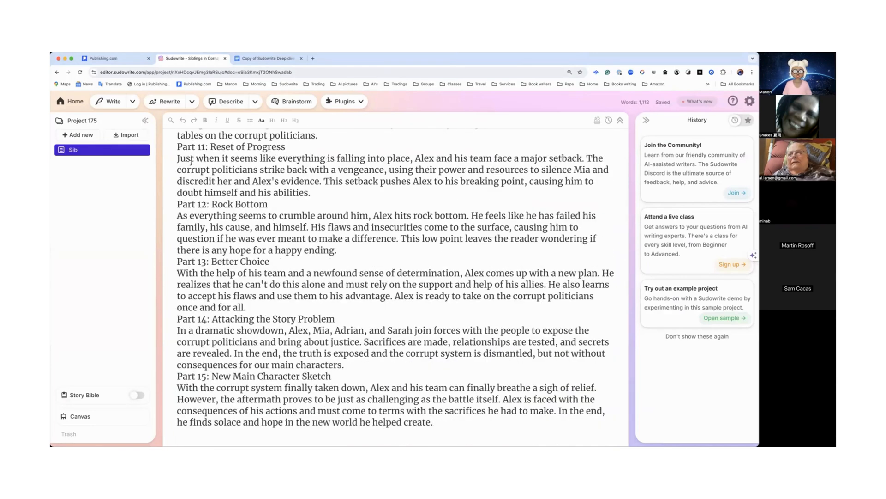
{"action": "scroll", "coordinate": [191, 163], "scroll_direction": "up", "scroll_amount": 10}
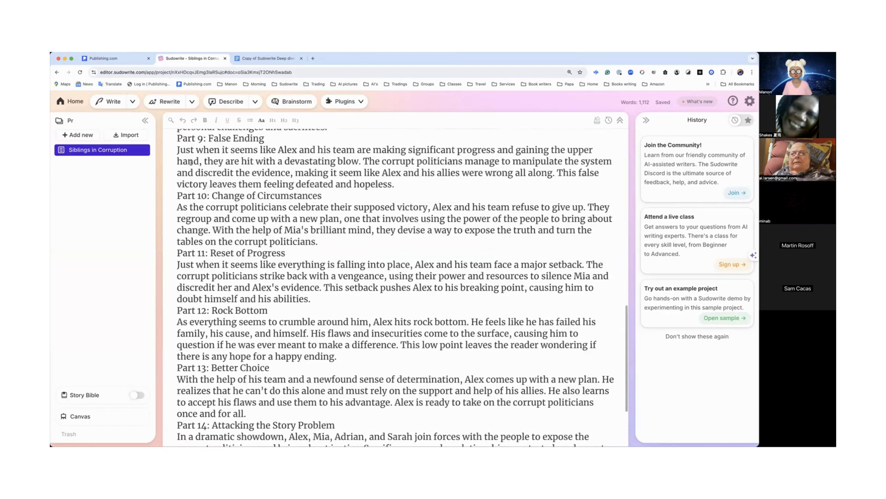
{"action": "scroll", "coordinate": [191, 163], "scroll_direction": "up", "scroll_amount": 12}
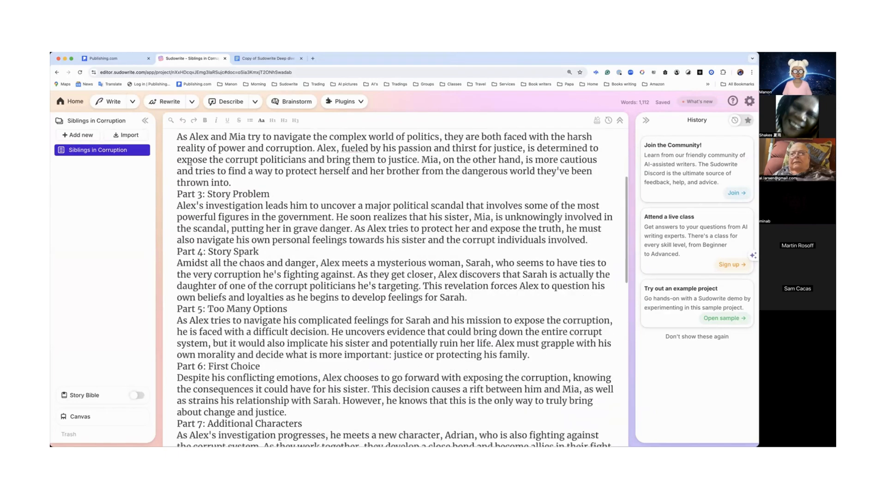
{"action": "scroll", "coordinate": [190, 165], "scroll_direction": "up", "scroll_amount": 2}
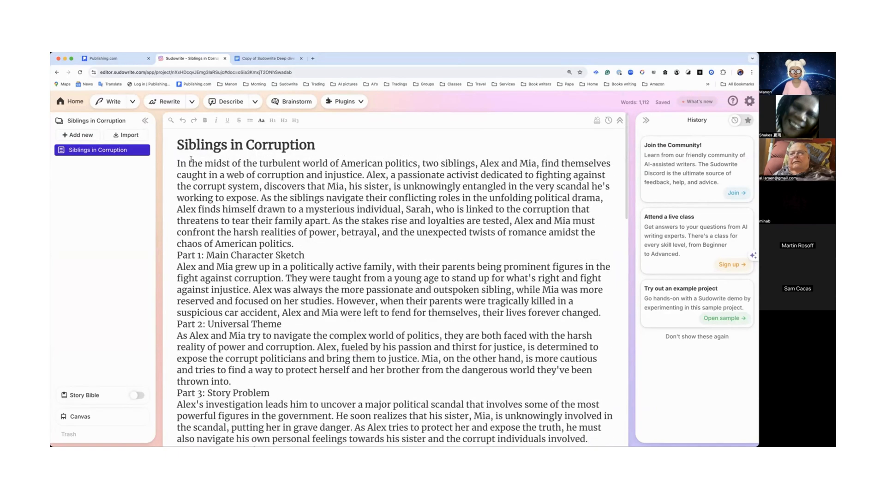
{"action": "scroll", "coordinate": [287, 148], "scroll_direction": "down", "scroll_amount": 1}
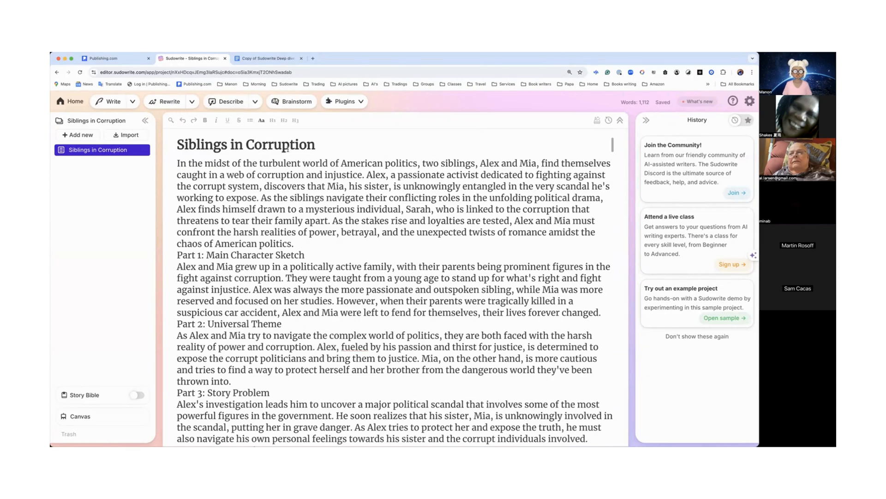
{"action": "scroll", "coordinate": [287, 149], "scroll_direction": "down", "scroll_amount": 10}
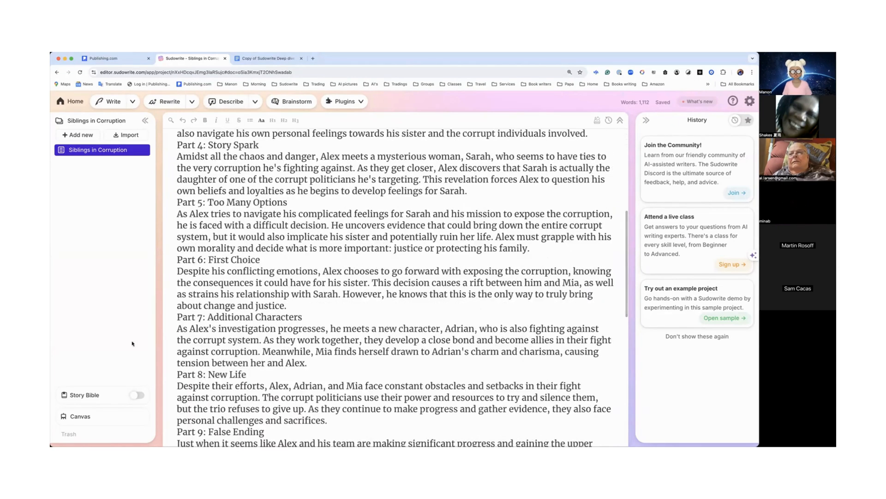
Step: Turn on the Story Bible for this project and scroll through the document
{"action": "left_click", "coordinate": [137, 394]}
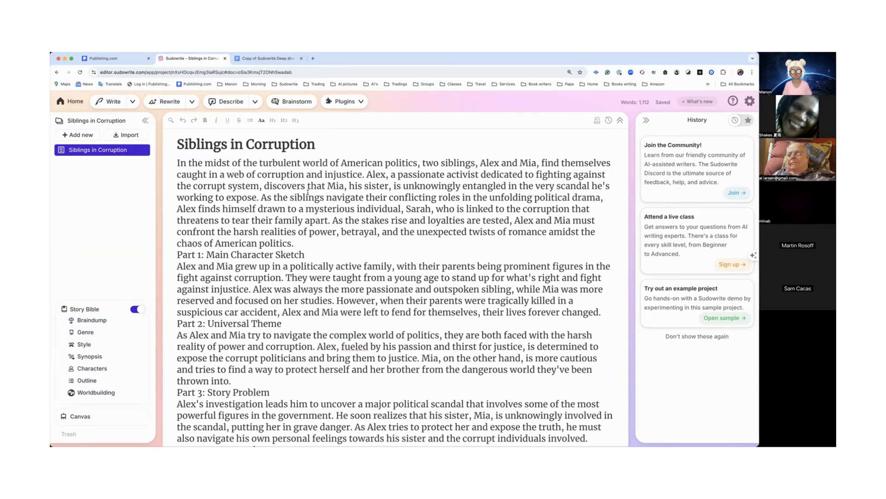
{"action": "scroll", "coordinate": [308, 191], "scroll_direction": "down", "scroll_amount": 5}
{"action": "scroll", "coordinate": [308, 189], "scroll_direction": "down", "scroll_amount": 12}
{"action": "scroll", "coordinate": [308, 193], "scroll_direction": "up", "scroll_amount": 4}
{"action": "scroll", "coordinate": [308, 193], "scroll_direction": "up", "scroll_amount": 13}
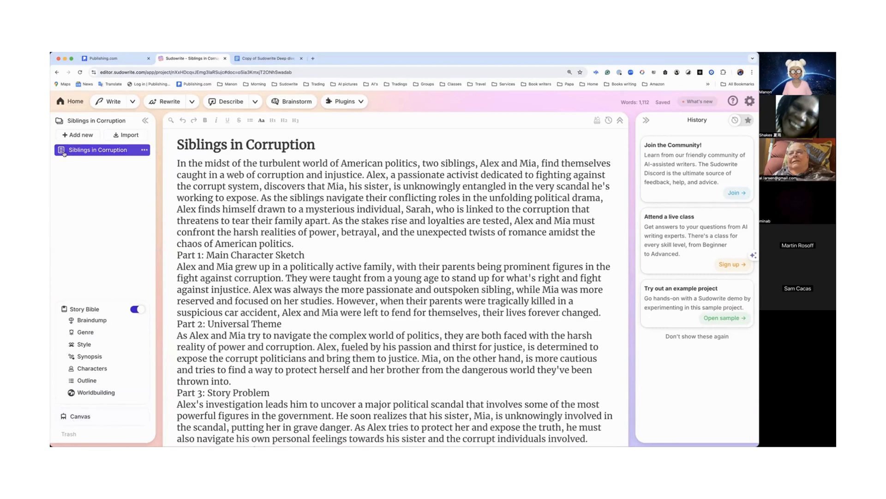
Step: Open the Deep start project's Characters and copy Alex Hartman's physical description
{"action": "left_click", "coordinate": [70, 102]}
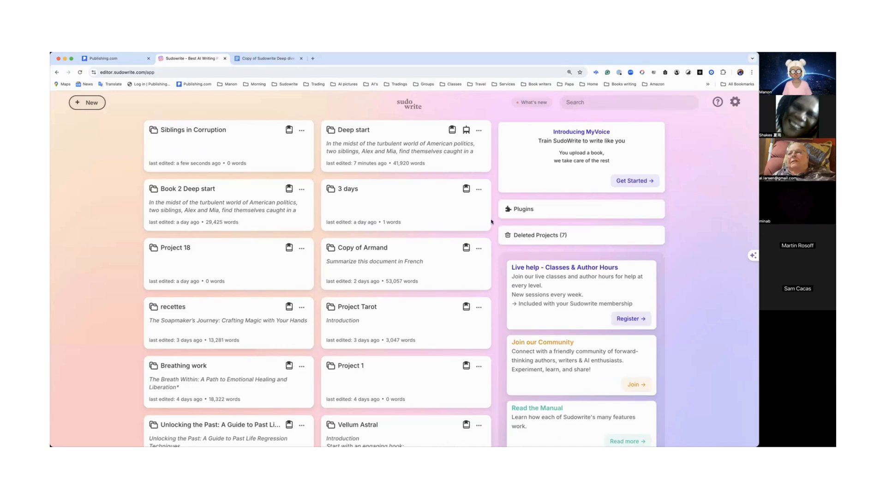
{"action": "left_click", "coordinate": [388, 153]}
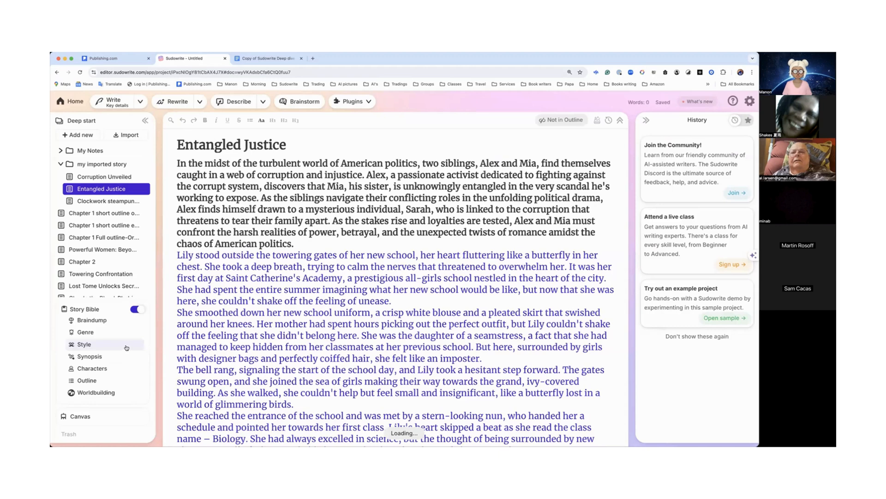
{"action": "left_click", "coordinate": [107, 368]}
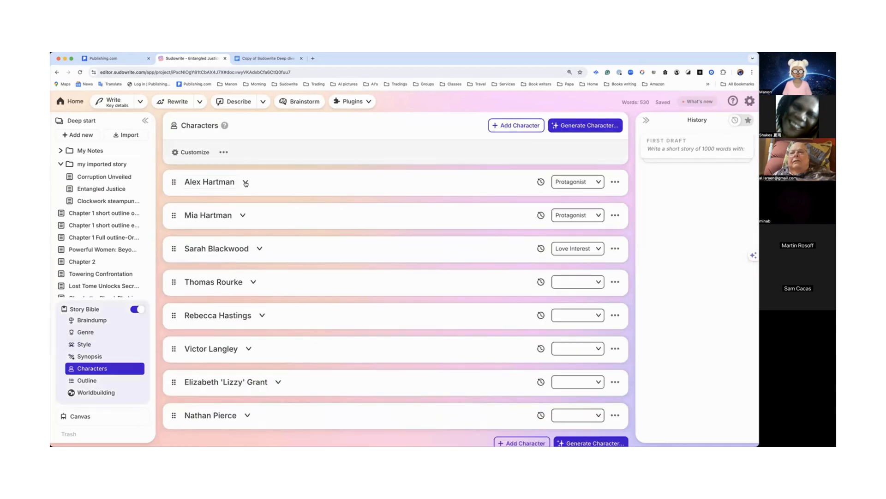
{"action": "left_click", "coordinate": [245, 182]}
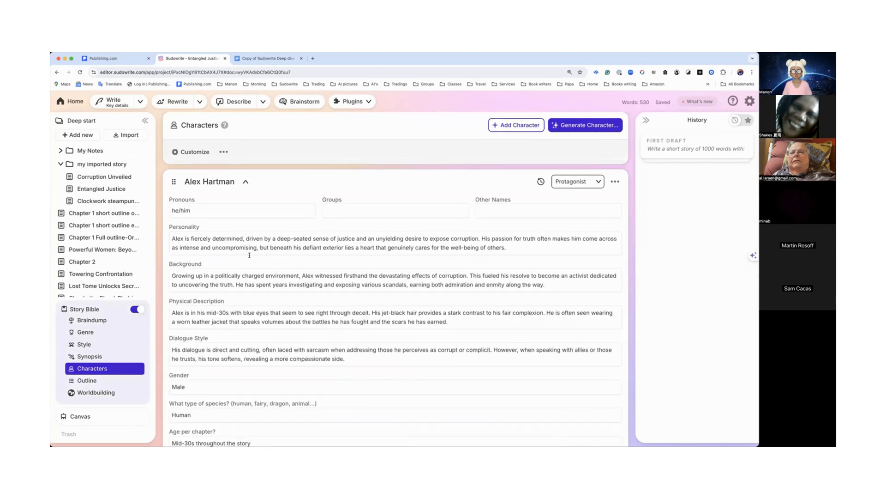
{"action": "scroll", "coordinate": [250, 256], "scroll_direction": "down", "scroll_amount": 3}
{"action": "left_click_drag", "start_coordinate": [173, 250], "coordinate": [330, 265]}
{"action": "key", "text": "super+c"}
{"action": "scroll", "coordinate": [331, 265], "scroll_direction": "down", "scroll_amount": 1}
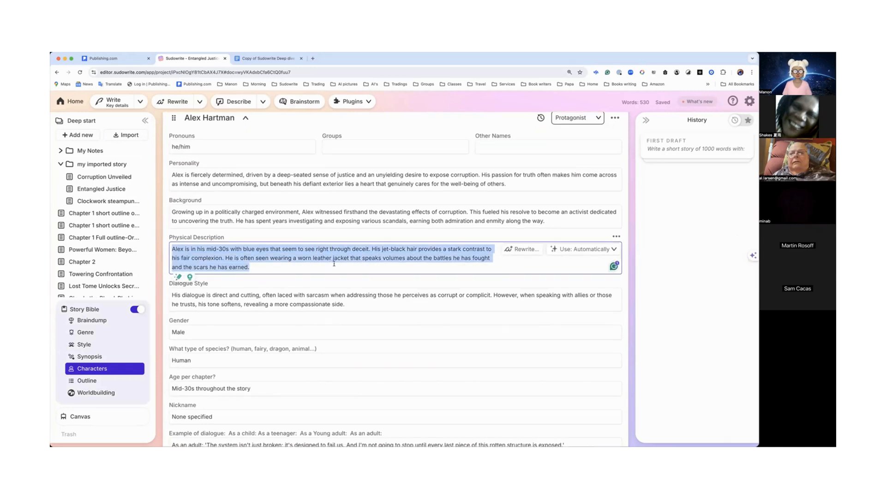
Step: Add a blank document, paste the physical description into it, and title it Alex
{"action": "left_click", "coordinate": [83, 135]}
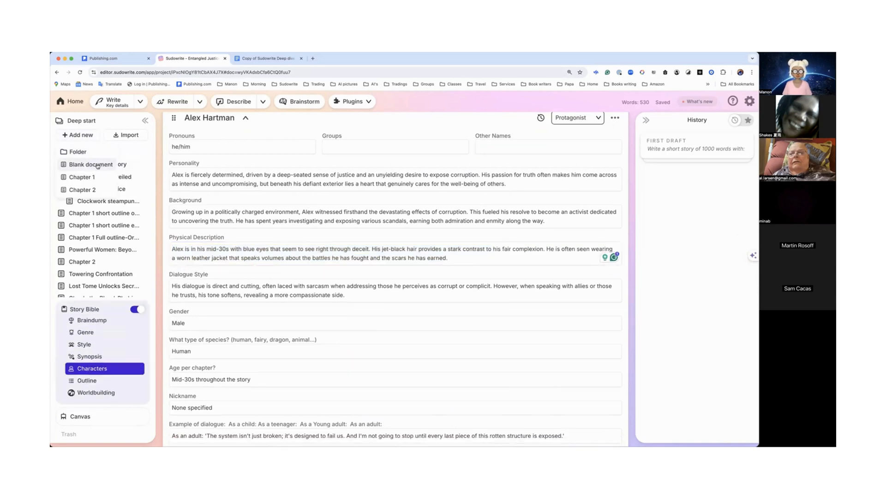
{"action": "left_click", "coordinate": [97, 165]}
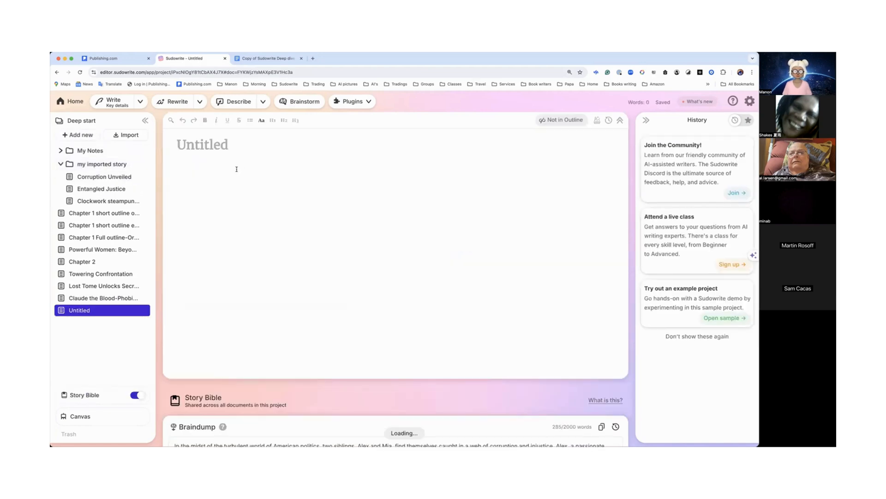
{"action": "key", "text": "super+v"}
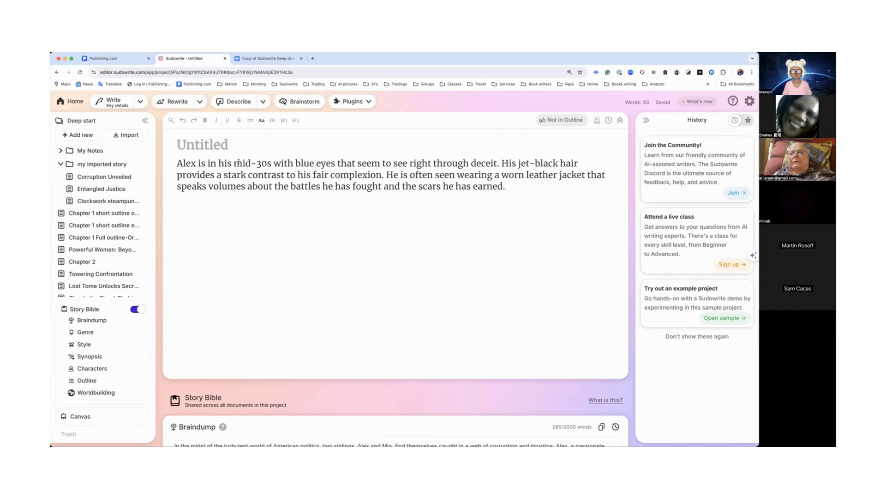
{"action": "left_click", "coordinate": [205, 144]}
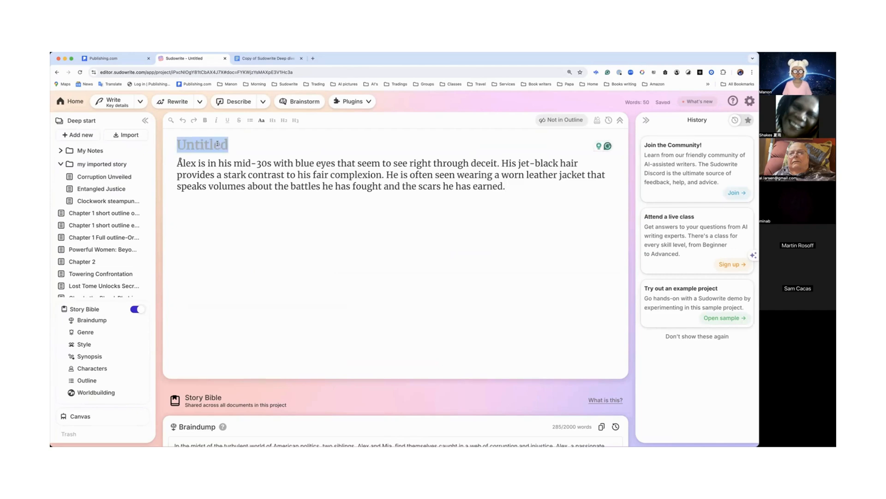
{"action": "type", "text": "Alex"}
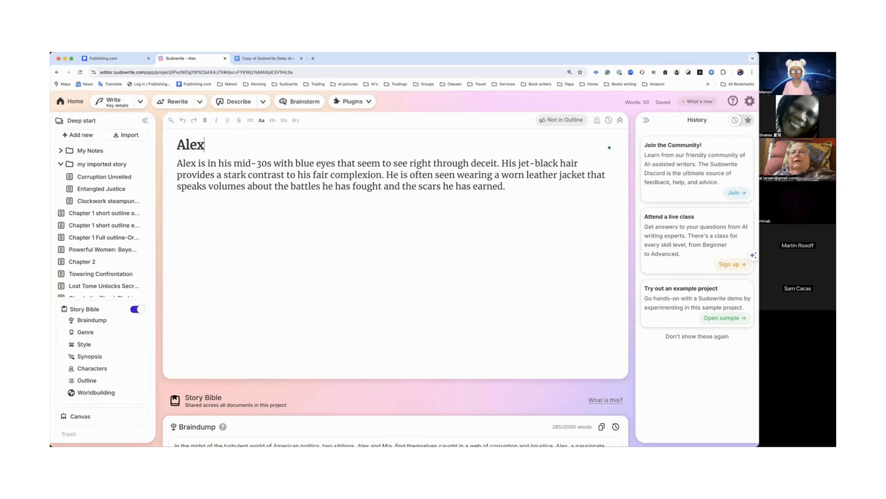
Step: Select the description text and run Visualize on it
{"action": "left_click", "coordinate": [217, 164]}
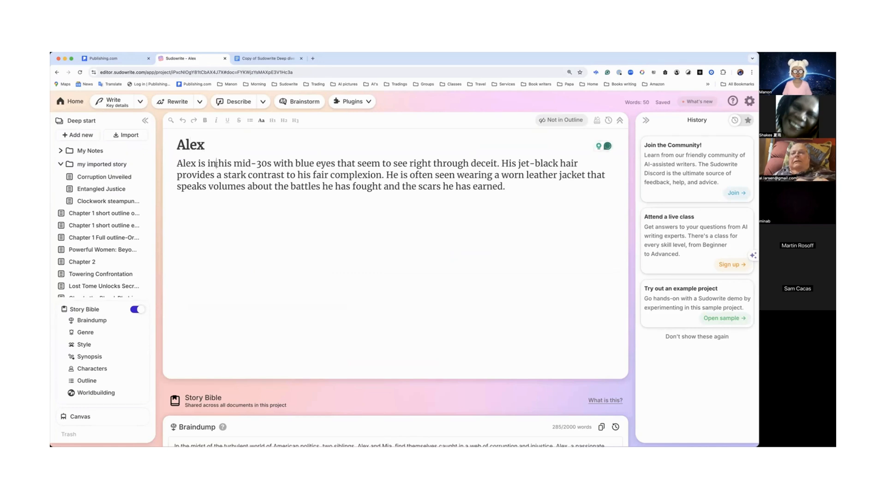
{"action": "left_click_drag", "start_coordinate": [177, 163], "coordinate": [527, 190]}
{"action": "left_click", "coordinate": [424, 205]}
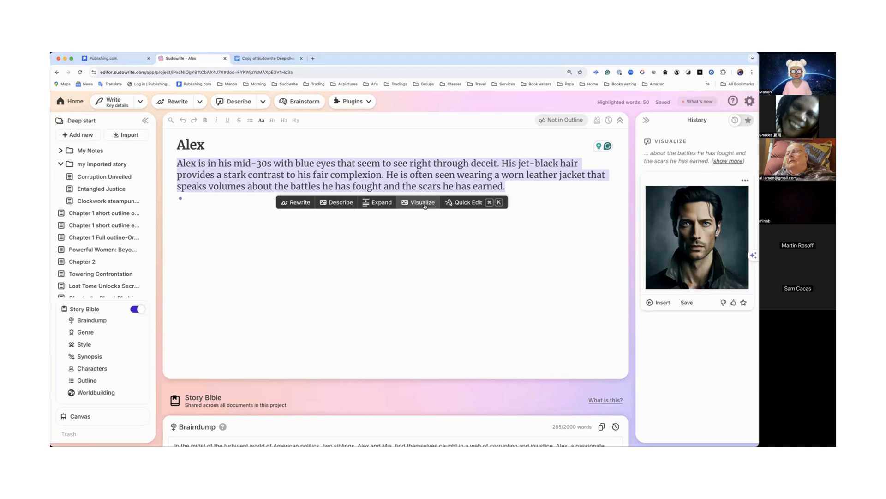
{"action": "left_click", "coordinate": [453, 231]}
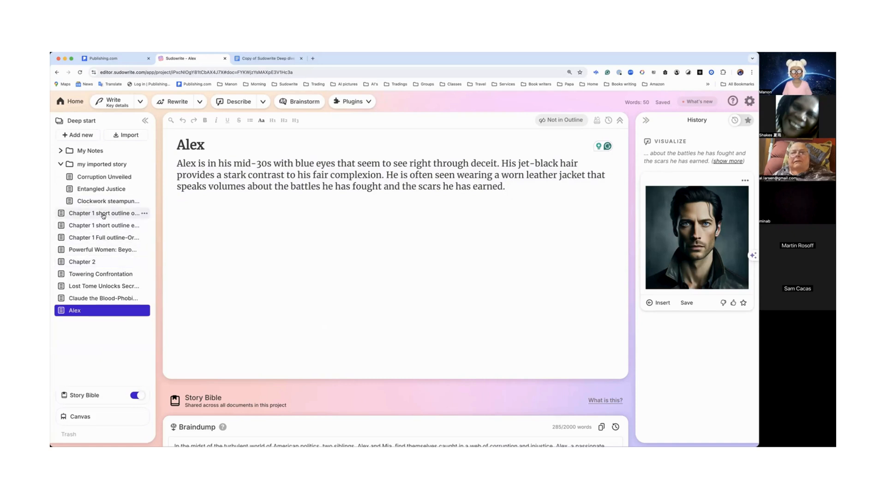
Step: Open Chapter 1 short outline original beats and copy its first two paragraphs
{"action": "left_click", "coordinate": [103, 214]}
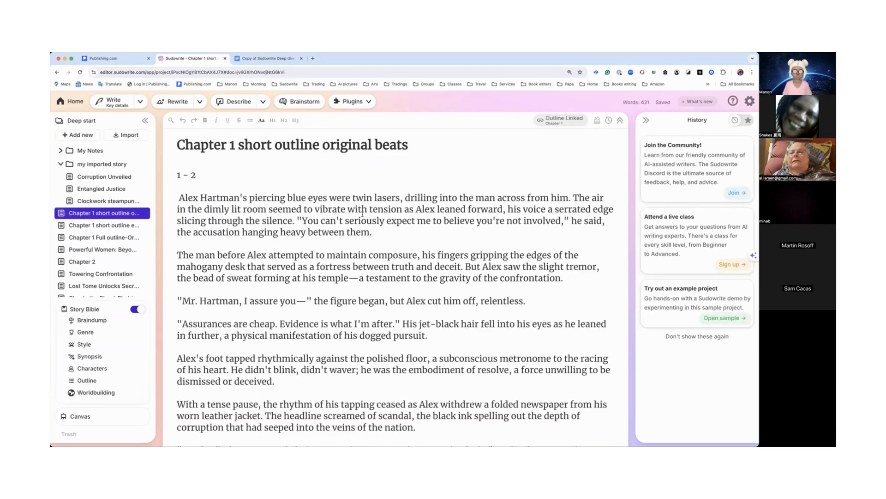
{"action": "scroll", "coordinate": [362, 213], "scroll_direction": "down", "scroll_amount": 1}
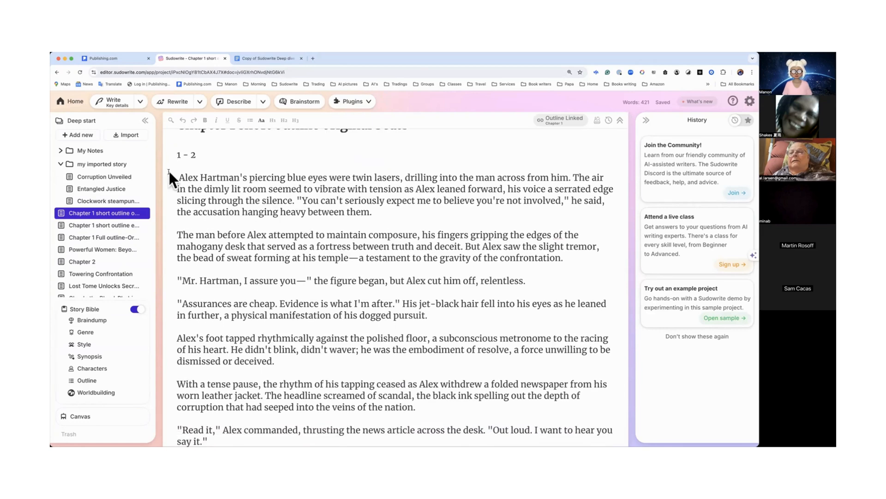
{"action": "left_click_drag", "start_coordinate": [177, 176], "coordinate": [385, 211]}
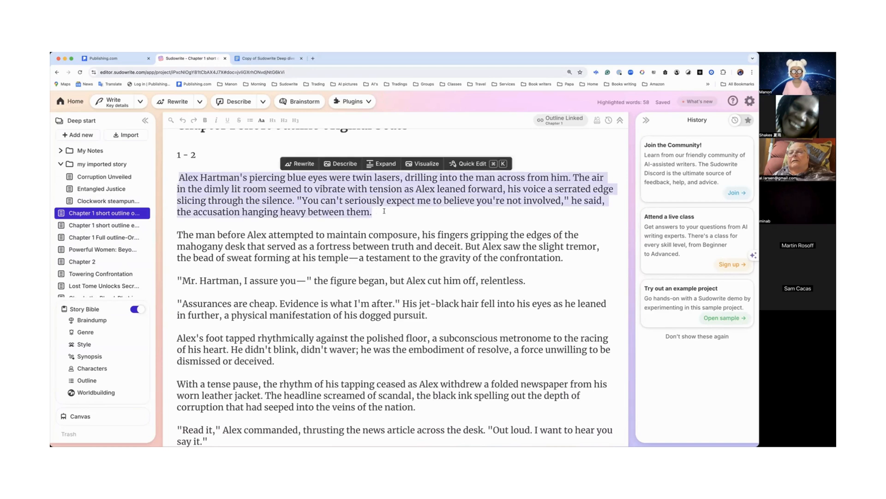
{"action": "left_click_drag", "start_coordinate": [398, 217], "coordinate": [581, 256]}
{"action": "key", "text": "super+c"}
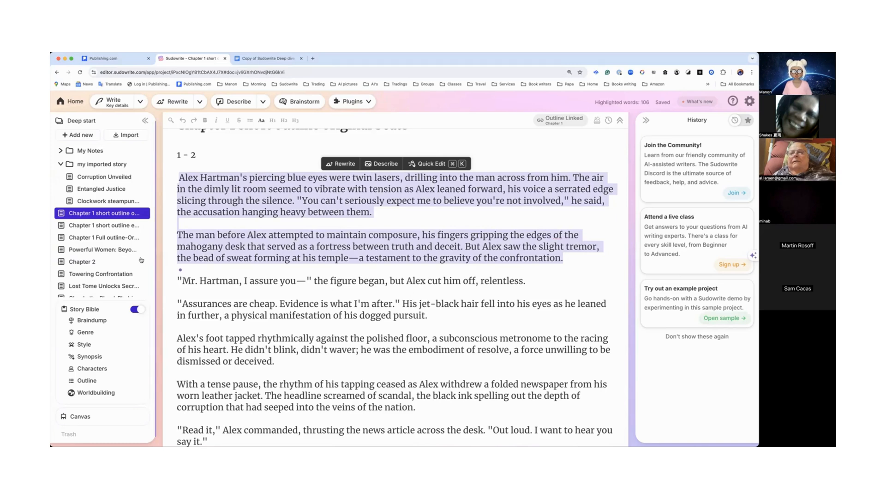
Step: Return to the Alex document and paste the copied paragraphs below the description after a blank line
{"action": "mouse_move", "coordinate": [142, 251]}
{"action": "left_click", "coordinate": [97, 310]}
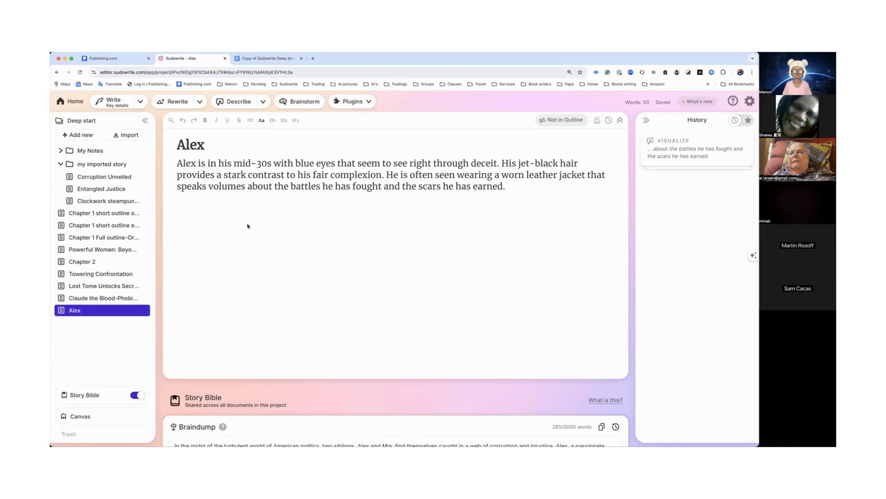
{"action": "key", "text": "Return"}
{"action": "key", "text": "Return"}
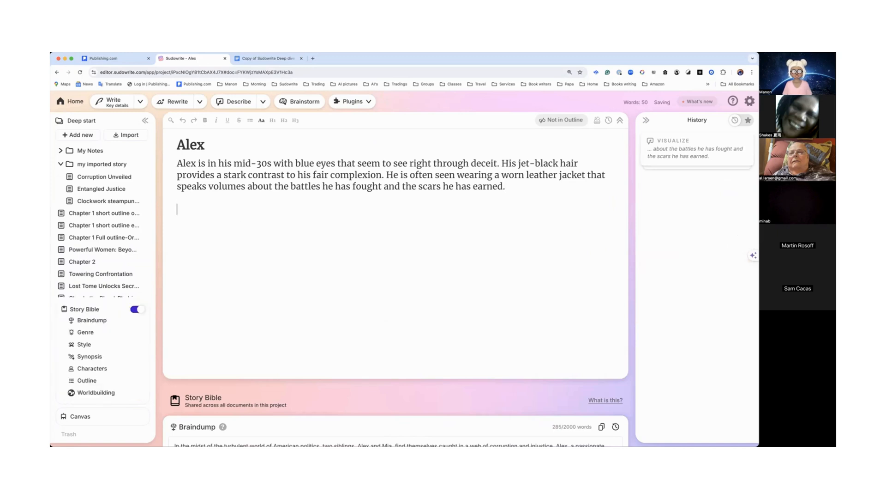
{"action": "key", "text": "super+v"}
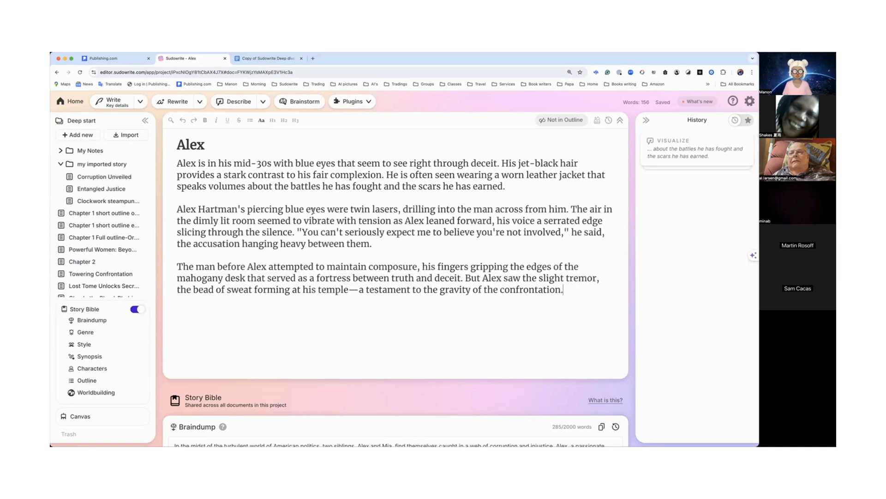
{"action": "left_click_drag", "start_coordinate": [175, 161], "coordinate": [572, 292]}
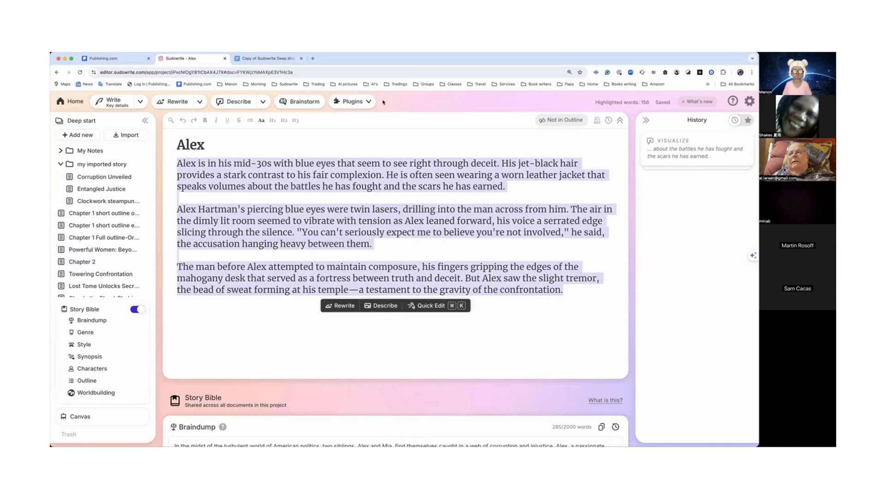
{"action": "left_click", "coordinate": [369, 102]}
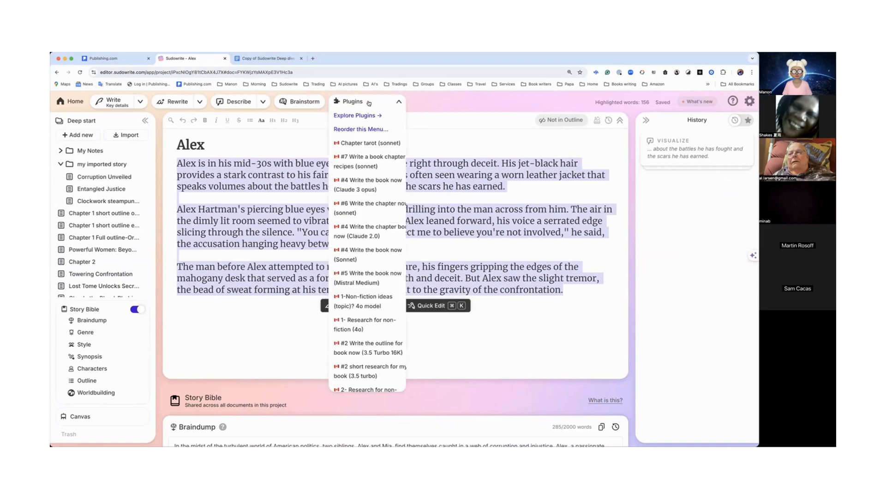
{"action": "scroll", "coordinate": [357, 284], "scroll_direction": "down", "scroll_amount": 10}
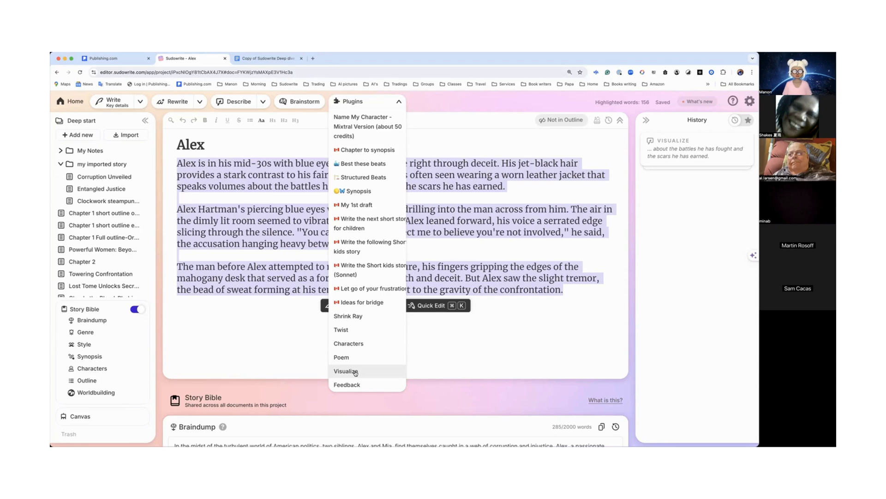
{"action": "left_click", "coordinate": [466, 352]}
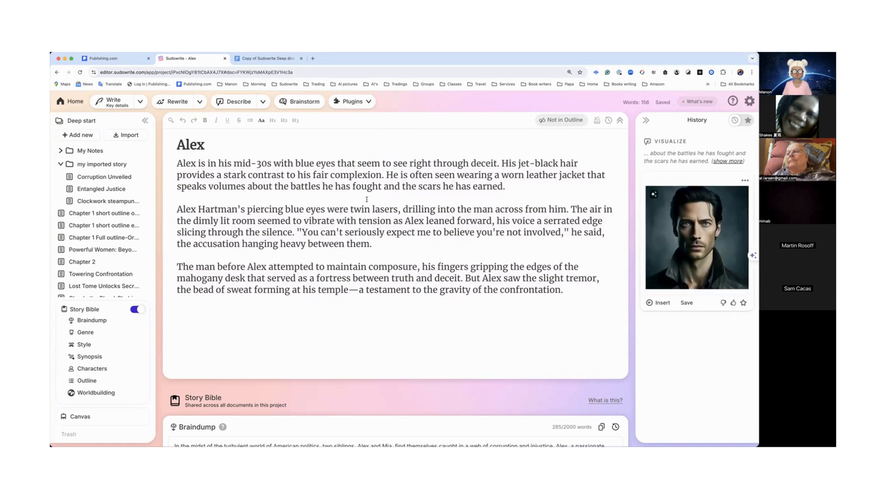
Step: Expand the My Notes folder in the document list
{"action": "left_click_drag", "start_coordinate": [176, 162], "coordinate": [533, 187]}
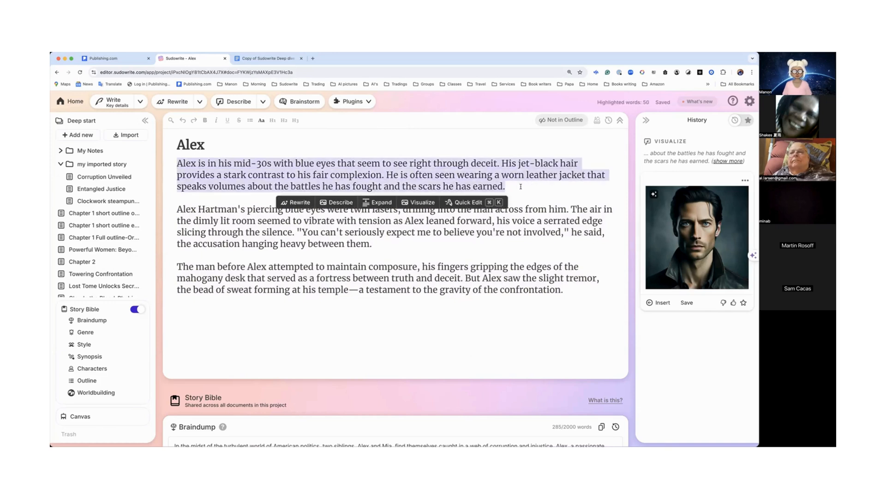
{"action": "mouse_move", "coordinate": [117, 264]}
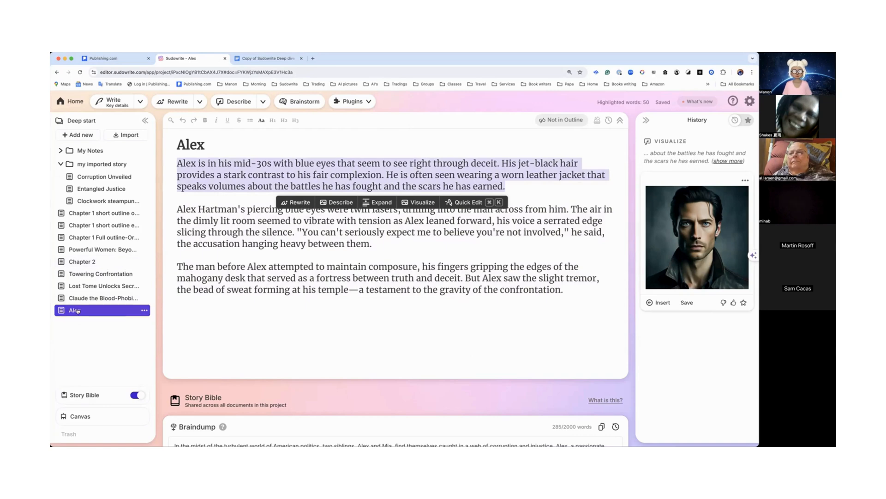
{"action": "left_click", "coordinate": [60, 151]}
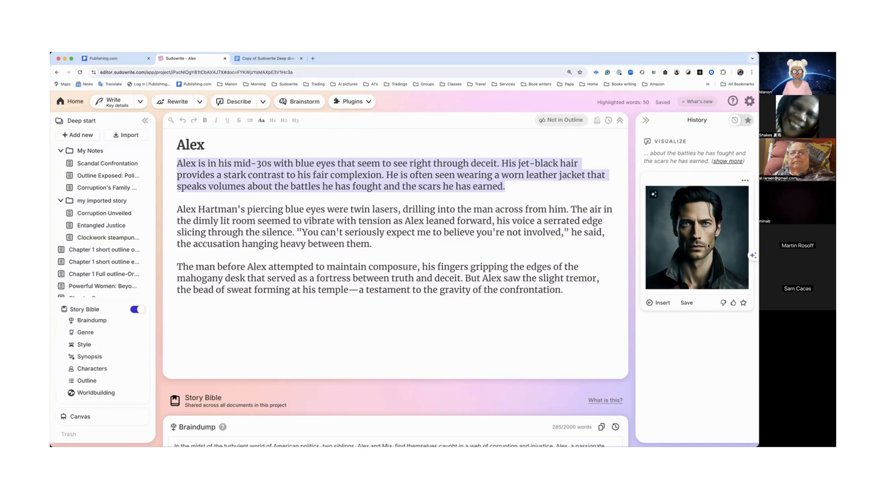
{"action": "left_click", "coordinate": [565, 248]}
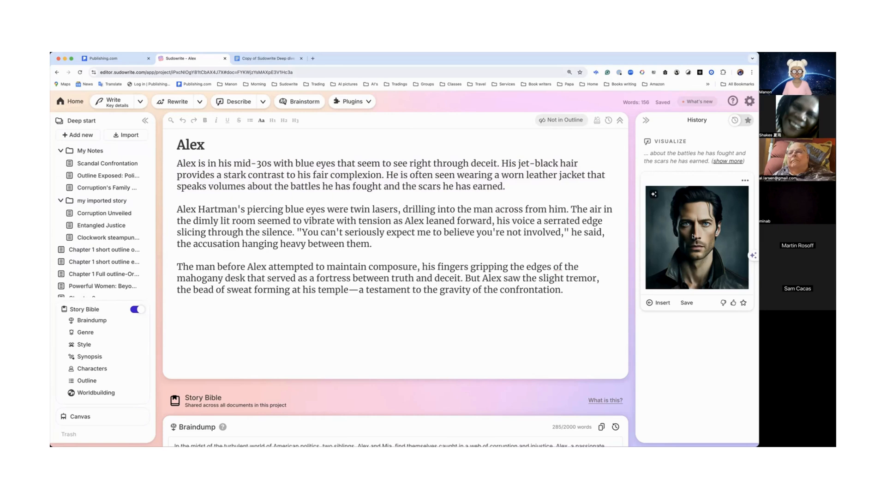
Step: Open Chapter 1 short outline original beats, select its first two paragraphs and run the Visualize plugin on them
{"action": "mouse_move", "coordinate": [108, 240]}
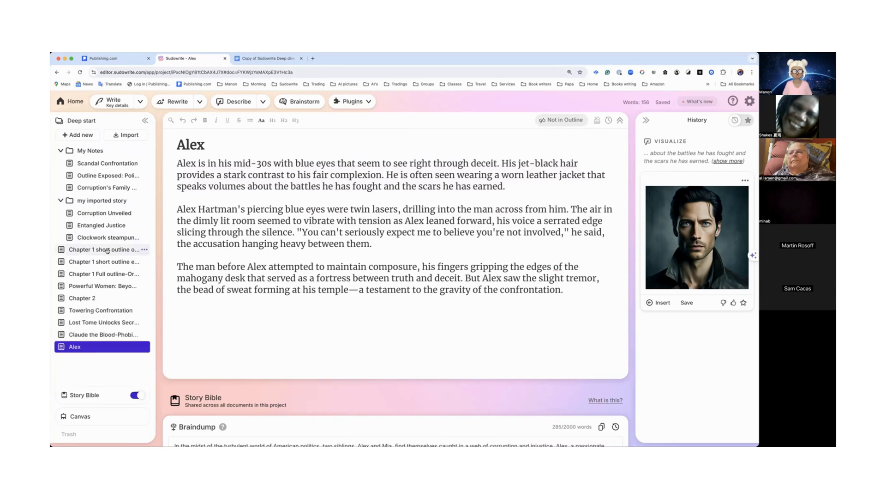
{"action": "left_click", "coordinate": [104, 249]}
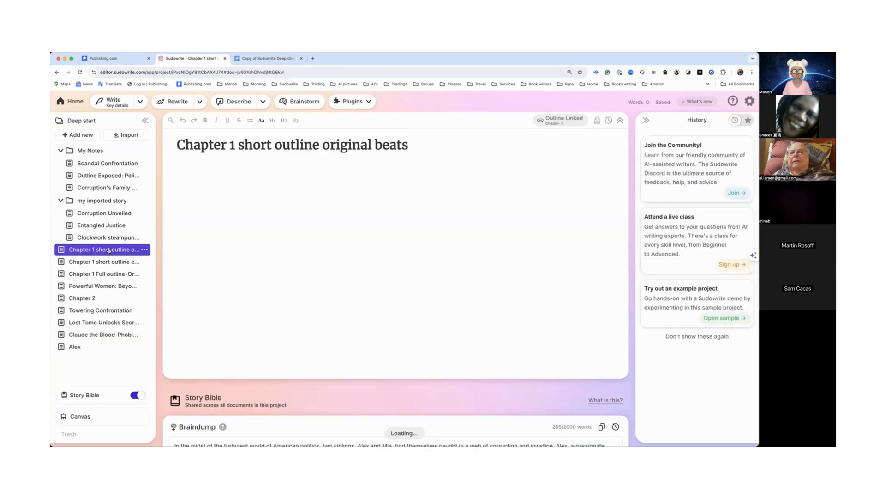
{"action": "left_click", "coordinate": [181, 197]}
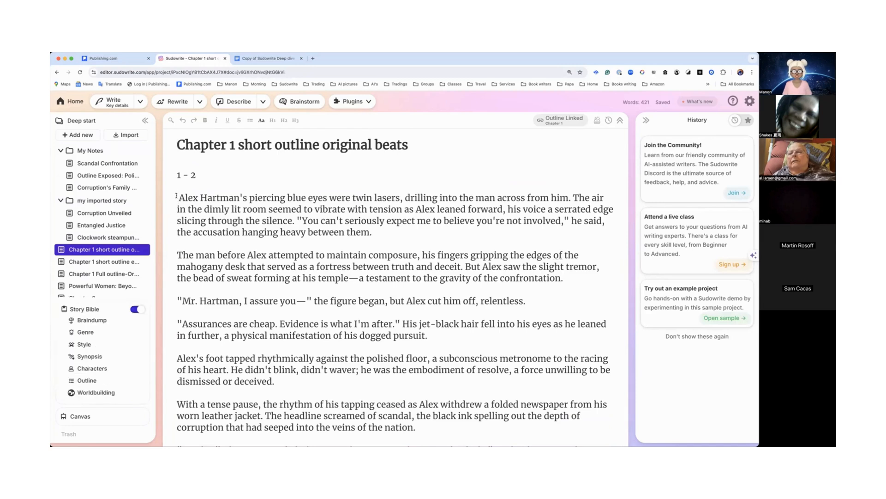
{"action": "left_click_drag", "start_coordinate": [183, 198], "coordinate": [564, 278]}
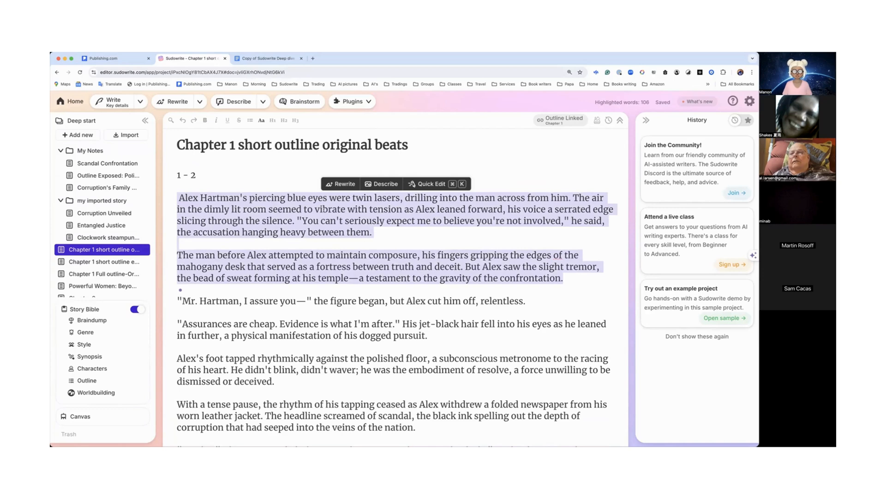
{"action": "left_click", "coordinate": [364, 102]}
{"action": "scroll", "coordinate": [369, 342], "scroll_direction": "down", "scroll_amount": 3}
{"action": "scroll", "coordinate": [369, 343], "scroll_direction": "down", "scroll_amount": 10}
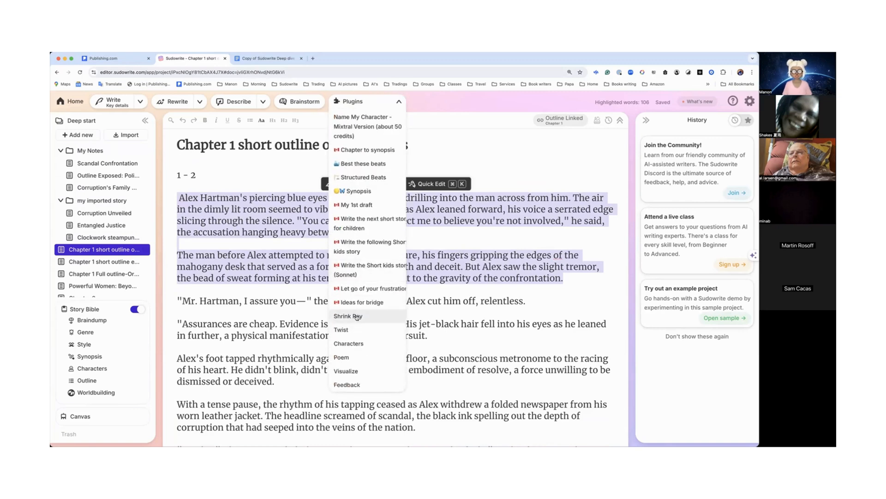
{"action": "left_click", "coordinate": [357, 371]}
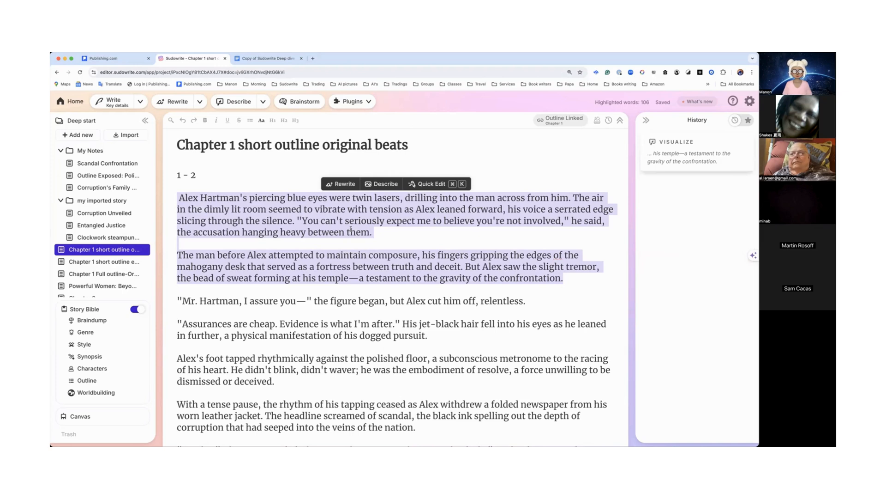
{"action": "left_click", "coordinate": [678, 161]}
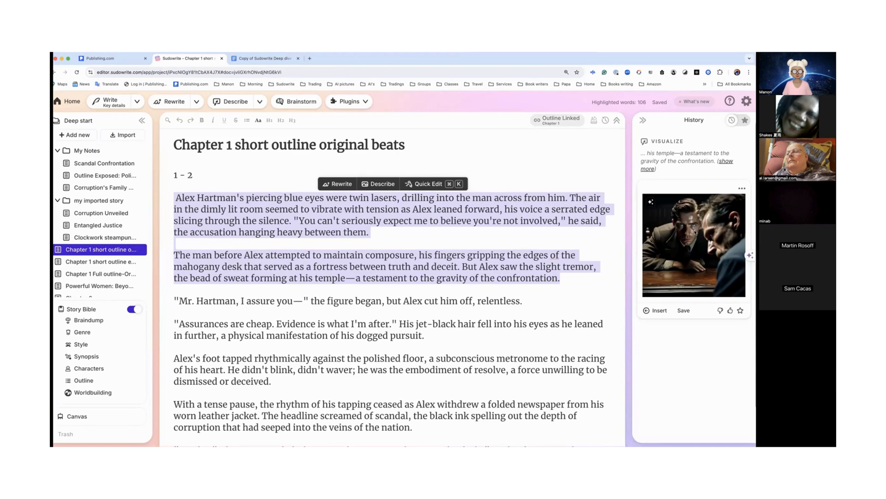
Step: Return to the Alex document, select all of its text and run the Visualize plugin on it
{"action": "mouse_move", "coordinate": [124, 267]}
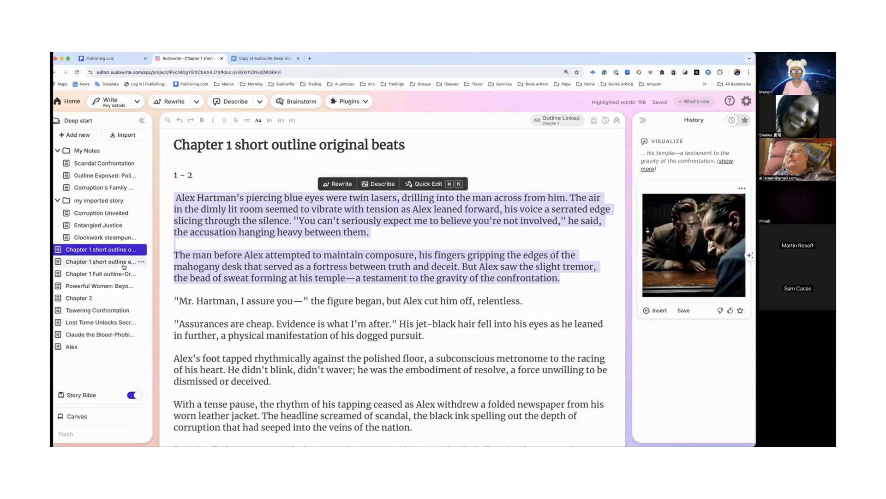
{"action": "left_click", "coordinate": [72, 348]}
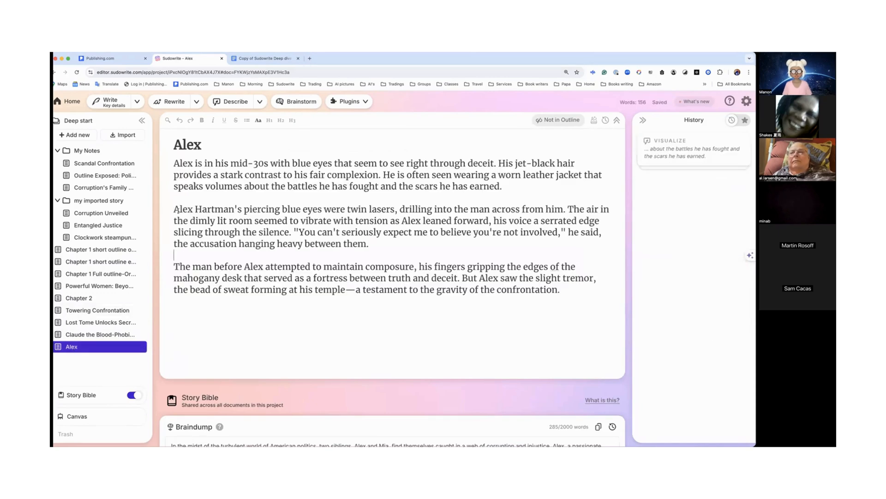
{"action": "left_click_drag", "start_coordinate": [174, 209], "coordinate": [561, 291]}
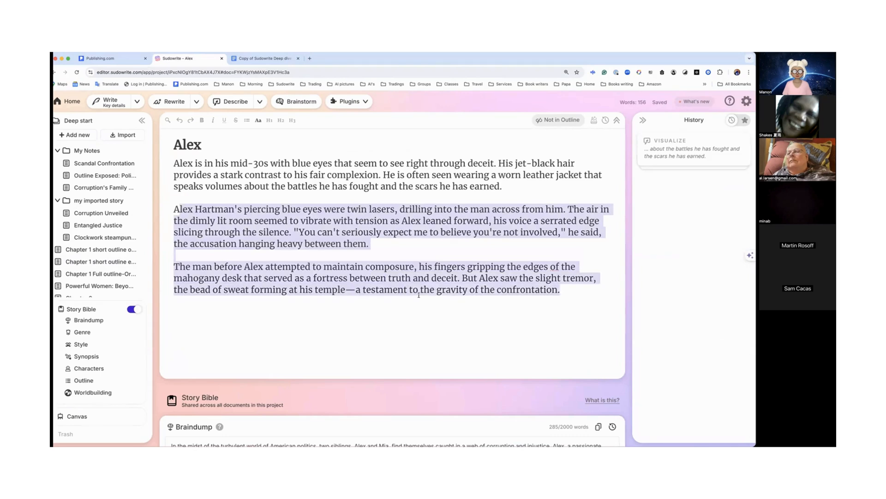
{"action": "left_click", "coordinate": [280, 174]}
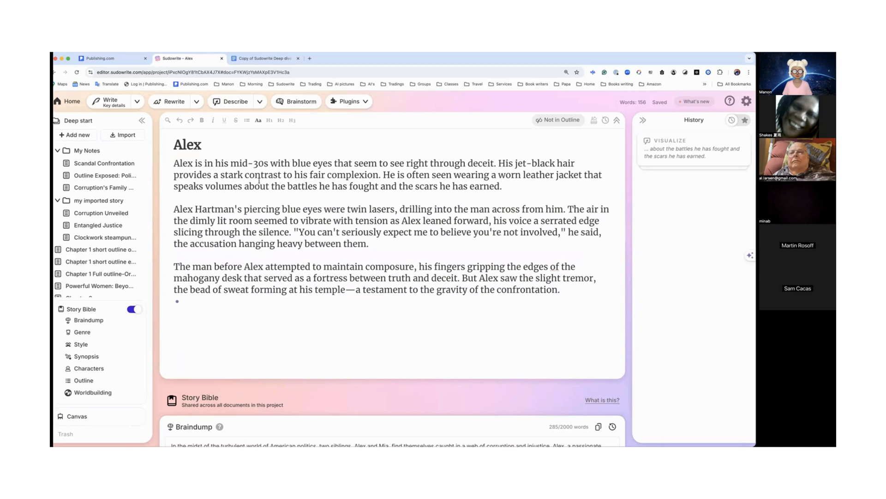
{"action": "left_click_drag", "start_coordinate": [169, 163], "coordinate": [332, 175]}
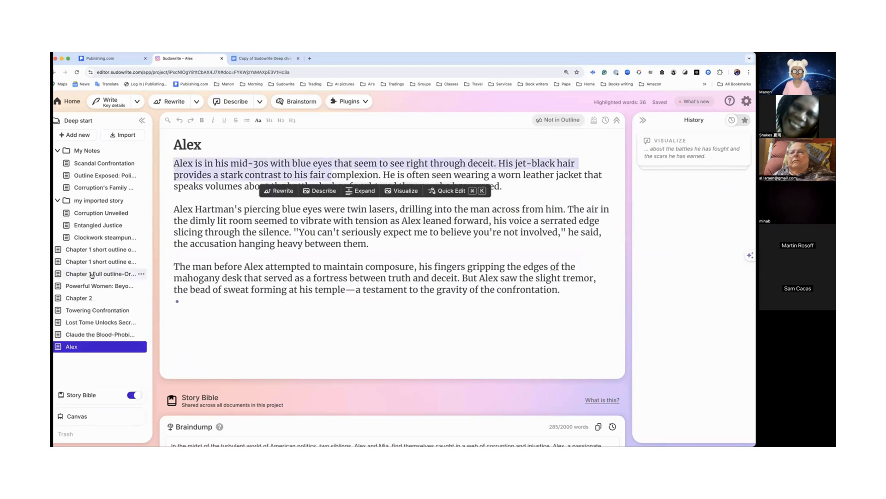
{"action": "left_click", "coordinate": [240, 276]}
{"action": "left_click_drag", "start_coordinate": [172, 163], "coordinate": [565, 291]}
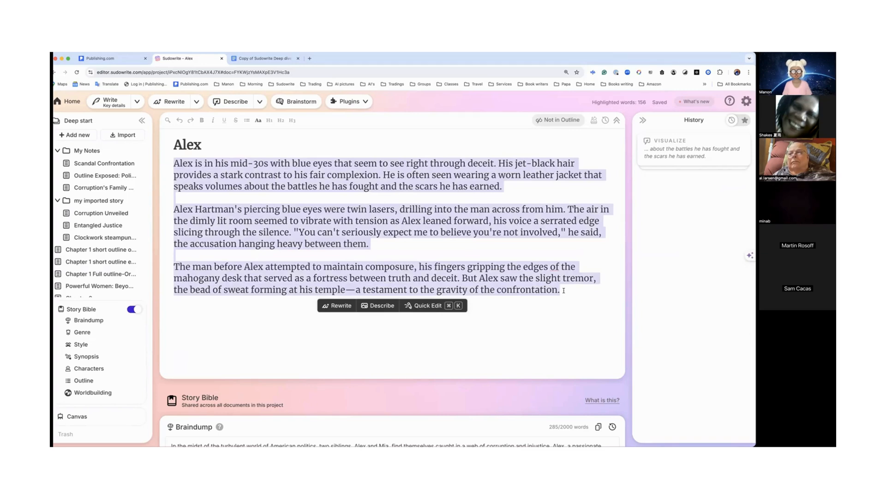
{"action": "left_click", "coordinate": [362, 103]}
{"action": "scroll", "coordinate": [367, 225], "scroll_direction": "down", "scroll_amount": 5}
{"action": "scroll", "coordinate": [367, 225], "scroll_direction": "down", "scroll_amount": 10}
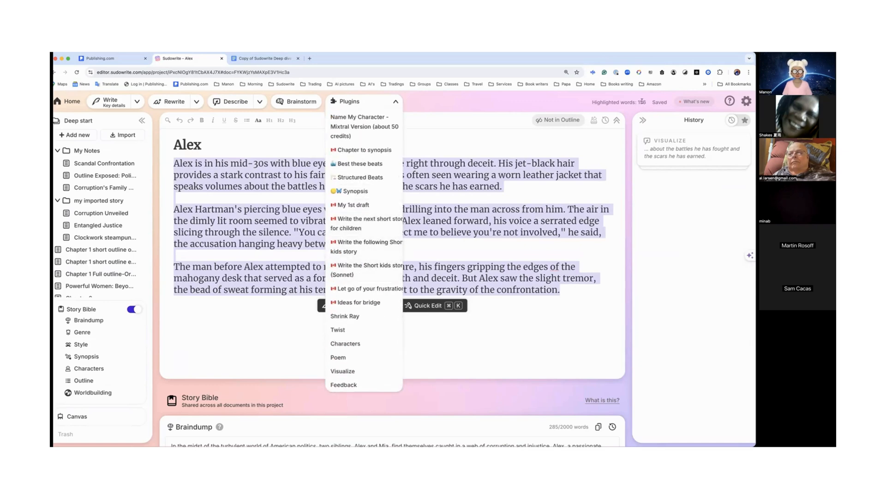
{"action": "left_click", "coordinate": [350, 371]}
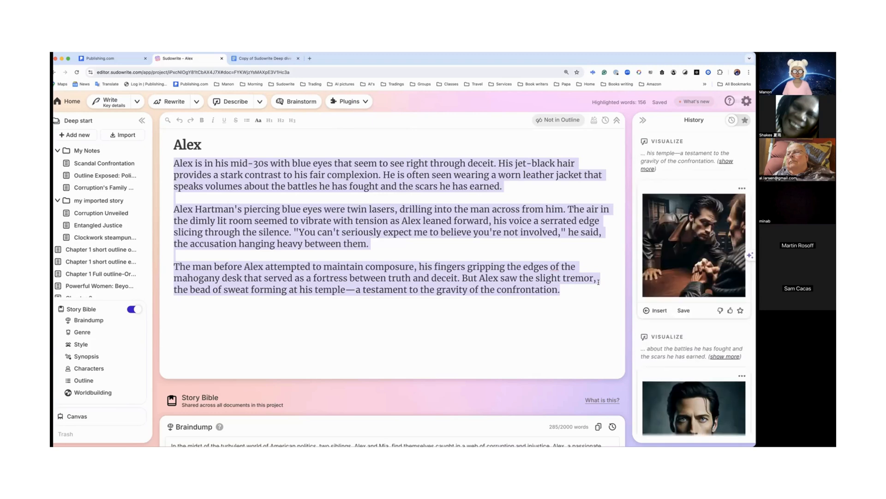
Step: Compare the Visualize images in the history of the Alex and Chapter 1 short outline documents
{"action": "scroll", "coordinate": [691, 284], "scroll_direction": "down", "scroll_amount": 2}
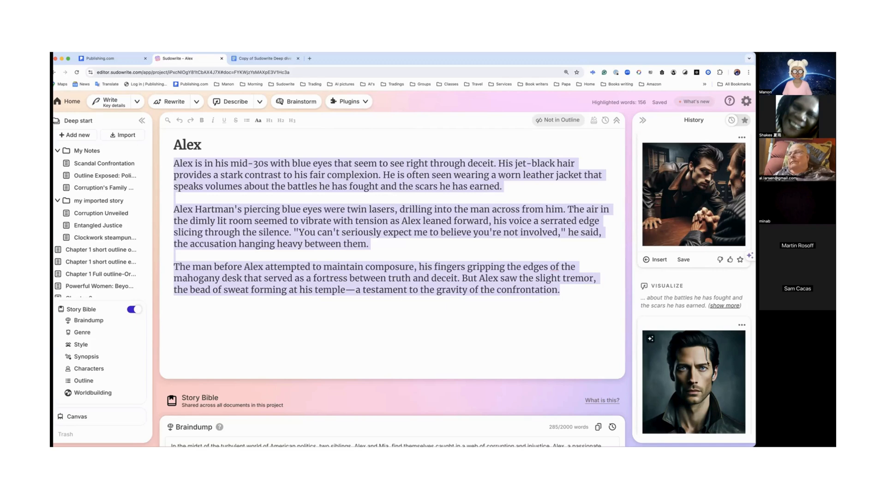
{"action": "left_click", "coordinate": [82, 309]}
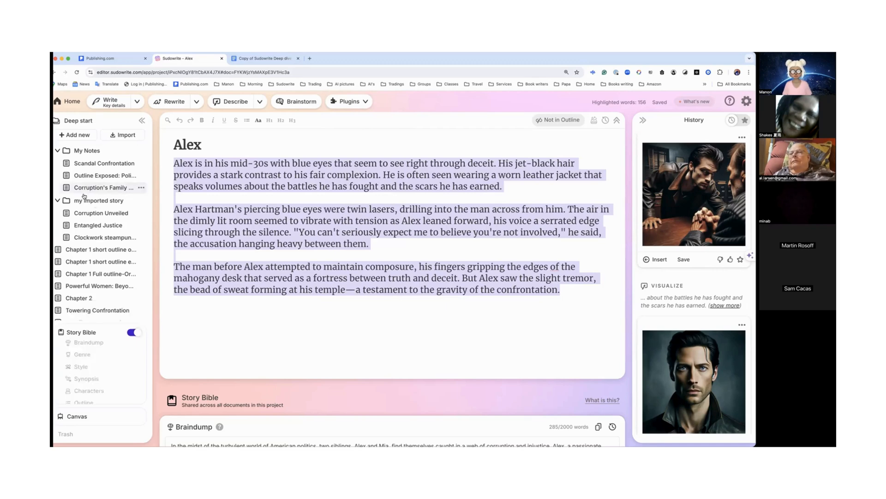
{"action": "left_click", "coordinate": [88, 252]}
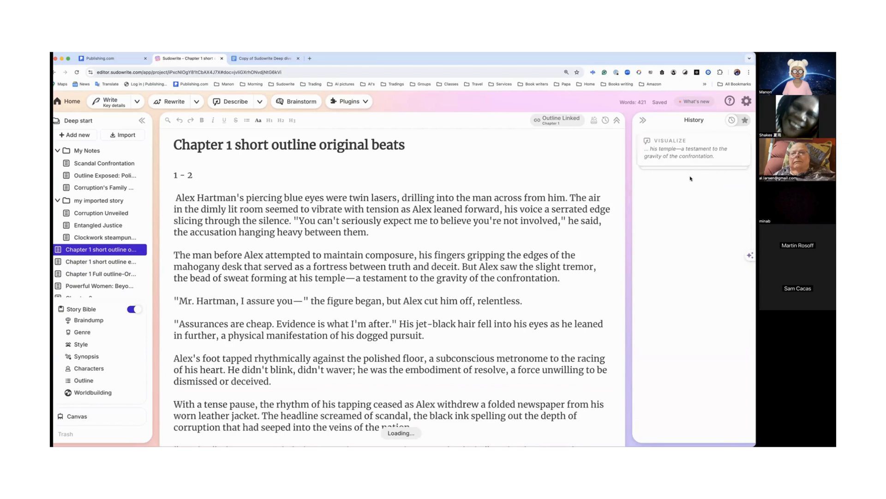
{"action": "left_click", "coordinate": [688, 159]}
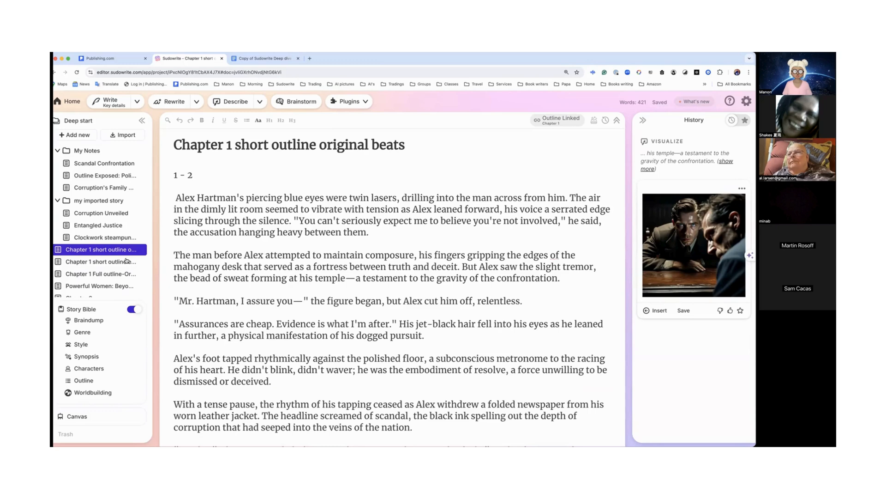
{"action": "mouse_move", "coordinate": [123, 261]}
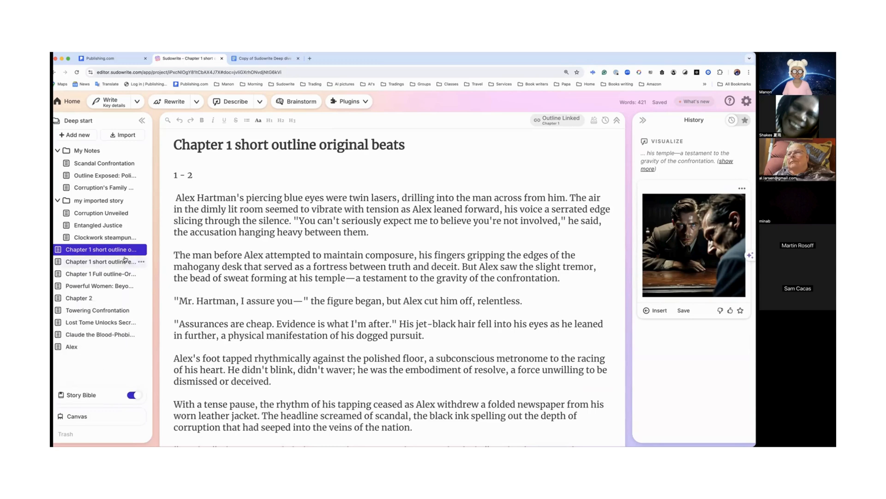
{"action": "left_click", "coordinate": [77, 350]}
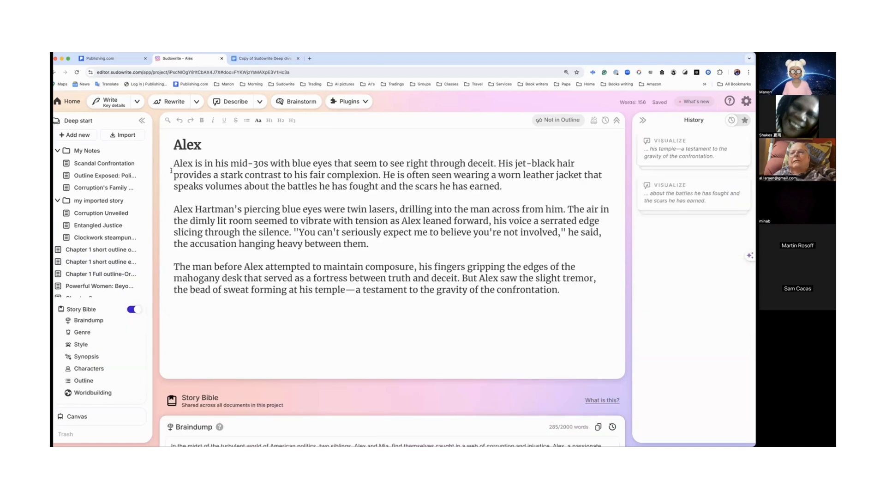
{"action": "left_click_drag", "start_coordinate": [174, 162], "coordinate": [505, 191]}
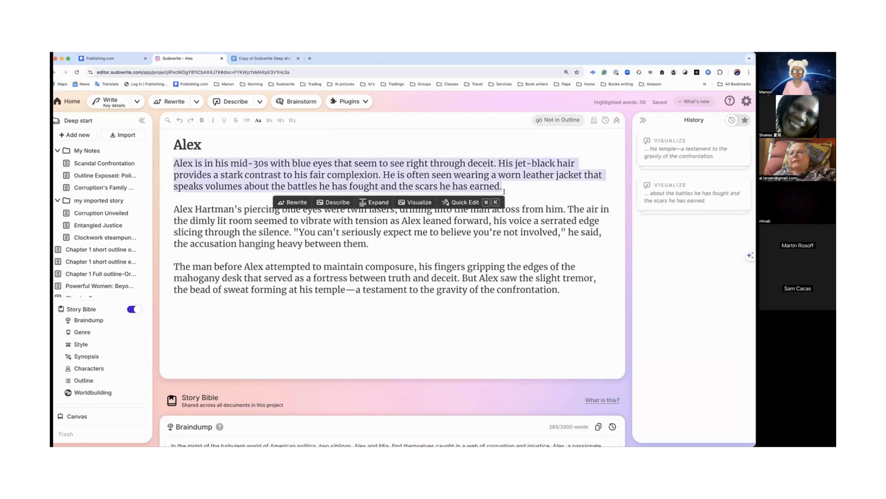
{"action": "left_click", "coordinate": [684, 157]}
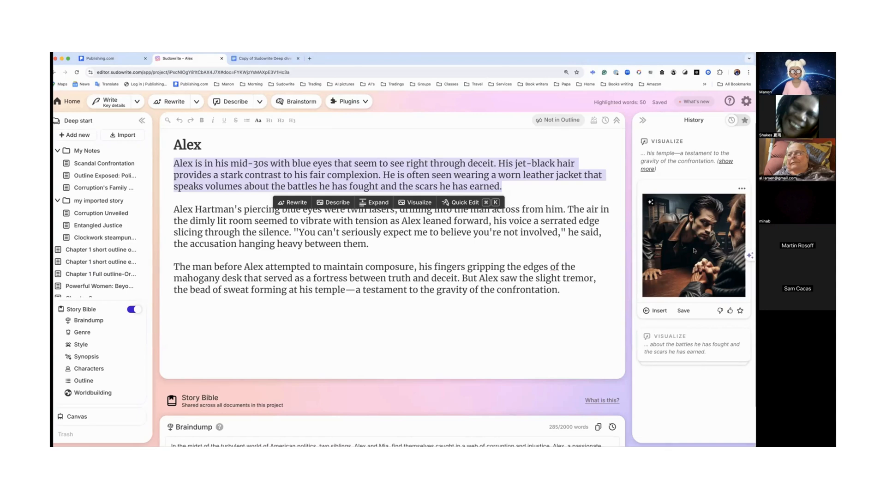
Step: Review the Outline and Worldbuilding sections of the Story Bible
{"action": "left_click", "coordinate": [93, 392]}
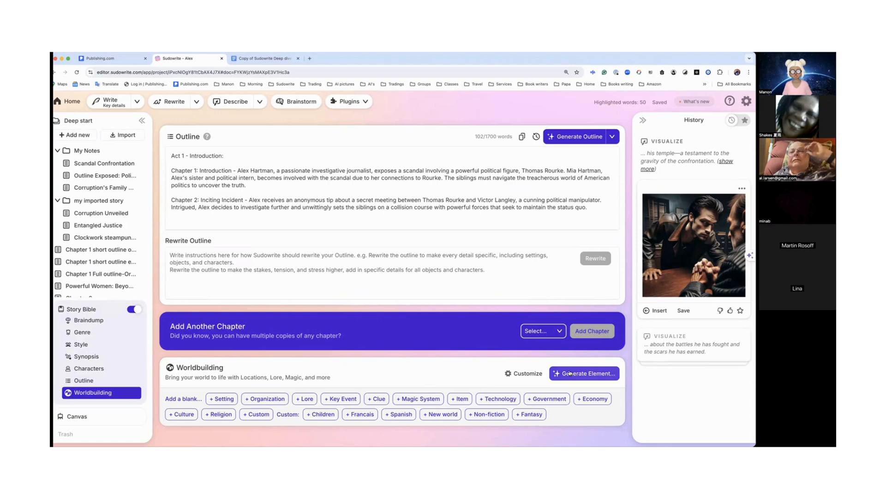
{"action": "scroll", "coordinate": [521, 317], "scroll_direction": "up", "scroll_amount": 6}
{"action": "scroll", "coordinate": [521, 317], "scroll_direction": "up", "scroll_amount": 15}
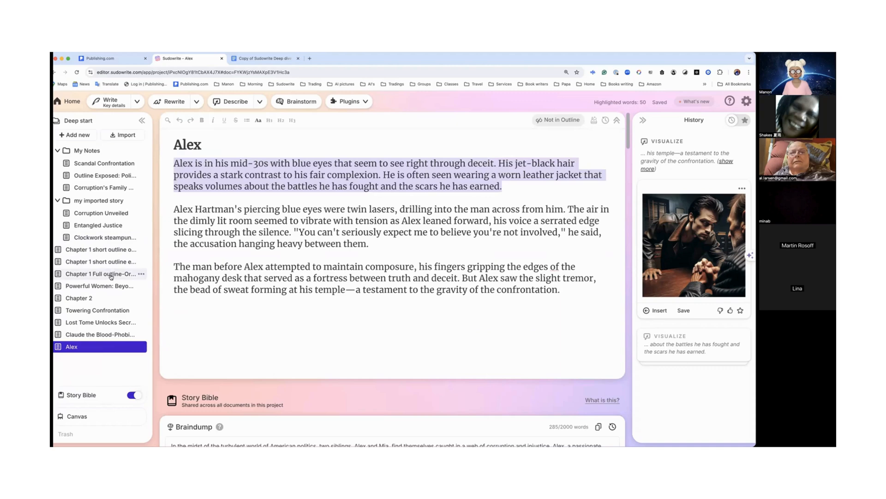
Step: Open the Chapter 1 Full outline-Original beats document and scroll through its text and Story Bible sections
{"action": "left_click", "coordinate": [111, 276]}
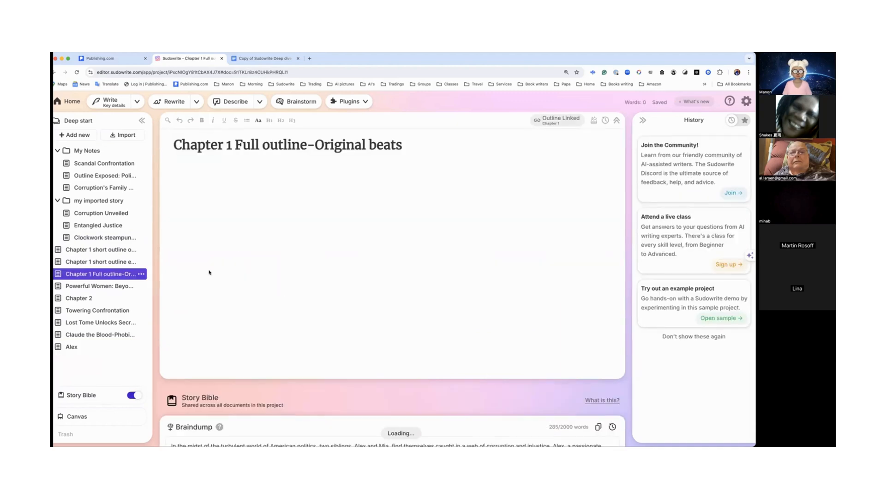
{"action": "scroll", "coordinate": [219, 271], "scroll_direction": "down", "scroll_amount": 3}
{"action": "scroll", "coordinate": [219, 270], "scroll_direction": "down", "scroll_amount": 15}
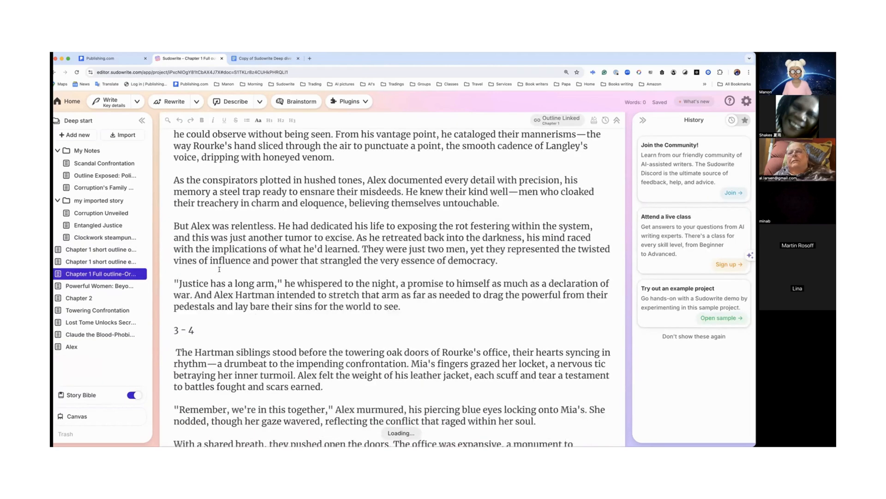
{"action": "scroll", "coordinate": [218, 269], "scroll_direction": "down", "scroll_amount": 10}
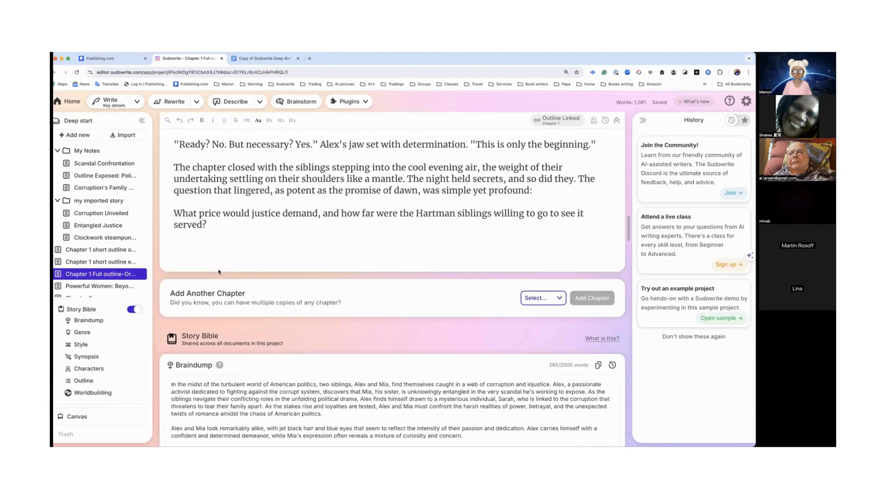
{"action": "scroll", "coordinate": [219, 269], "scroll_direction": "down", "scroll_amount": 20}
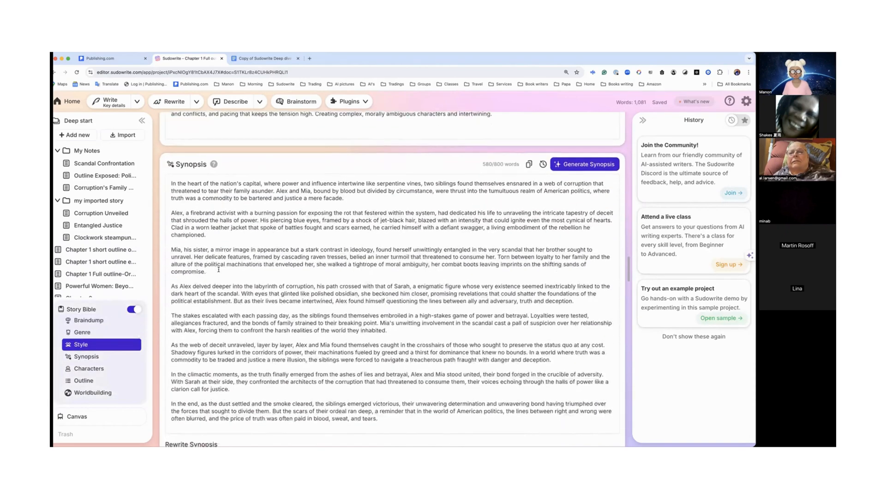
{"action": "scroll", "coordinate": [219, 270], "scroll_direction": "down", "scroll_amount": 5}
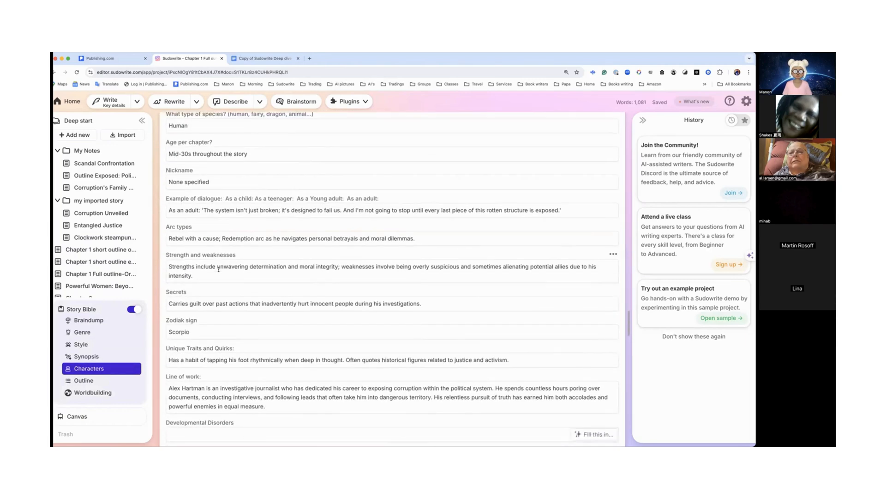
{"action": "scroll", "coordinate": [219, 272], "scroll_direction": "up", "scroll_amount": 8}
{"action": "scroll", "coordinate": [219, 273], "scroll_direction": "up", "scroll_amount": 5}
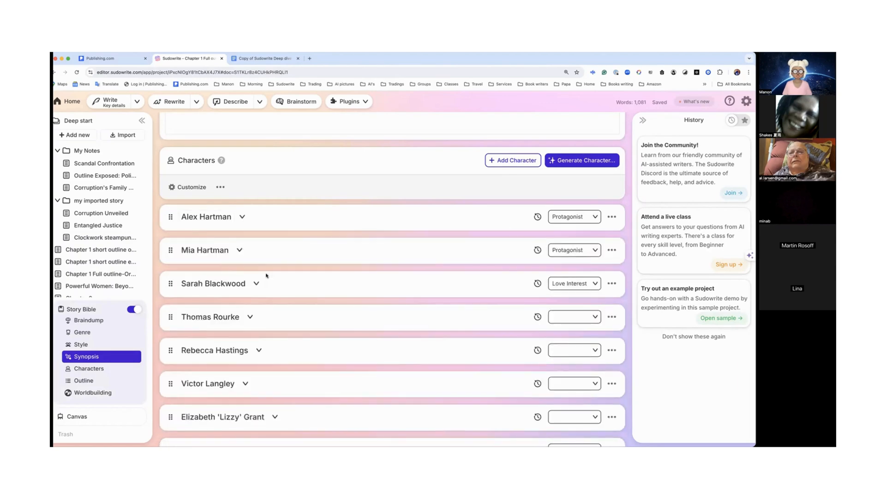
{"action": "scroll", "coordinate": [264, 273], "scroll_direction": "down", "scroll_amount": 10}
{"action": "scroll", "coordinate": [266, 276], "scroll_direction": "down", "scroll_amount": 2}
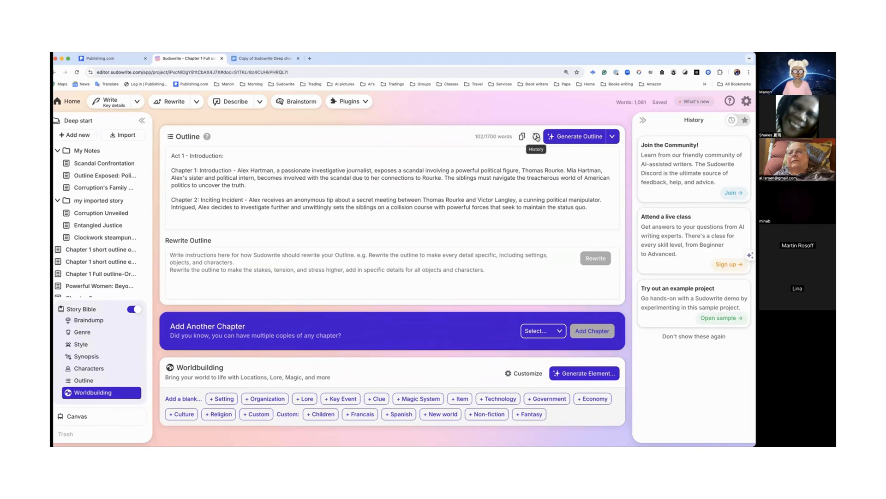
Step: Open the Story Bible outline history and restore the August 21, 2024 1:05 PM version
{"action": "left_click", "coordinate": [536, 136]}
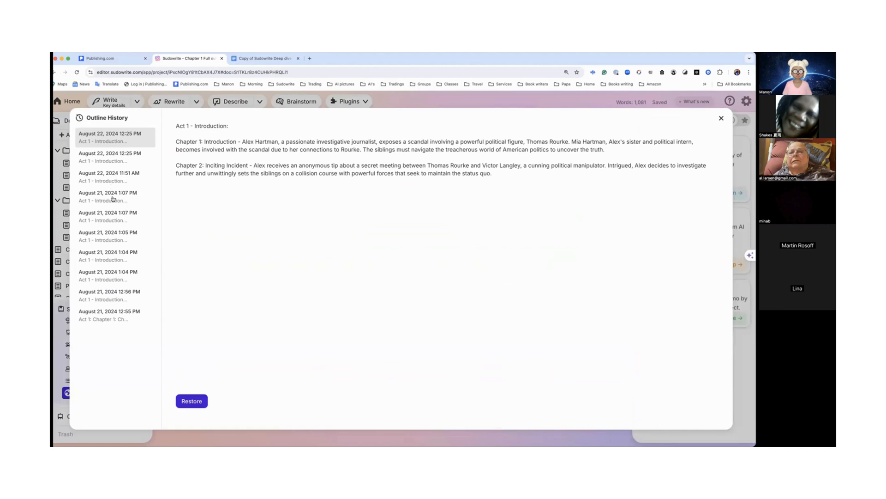
{"action": "left_click", "coordinate": [112, 198]}
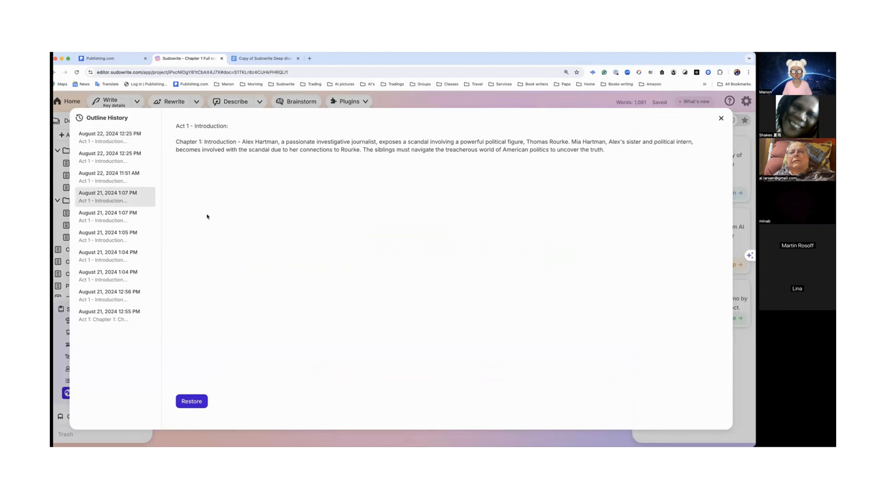
{"action": "left_click", "coordinate": [111, 217]}
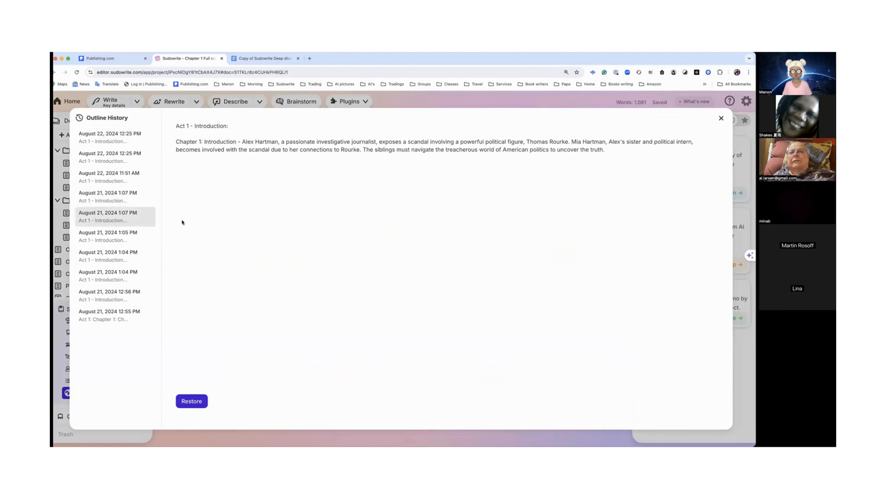
{"action": "left_click", "coordinate": [111, 238]}
{"action": "scroll", "coordinate": [203, 246], "scroll_direction": "down", "scroll_amount": 5}
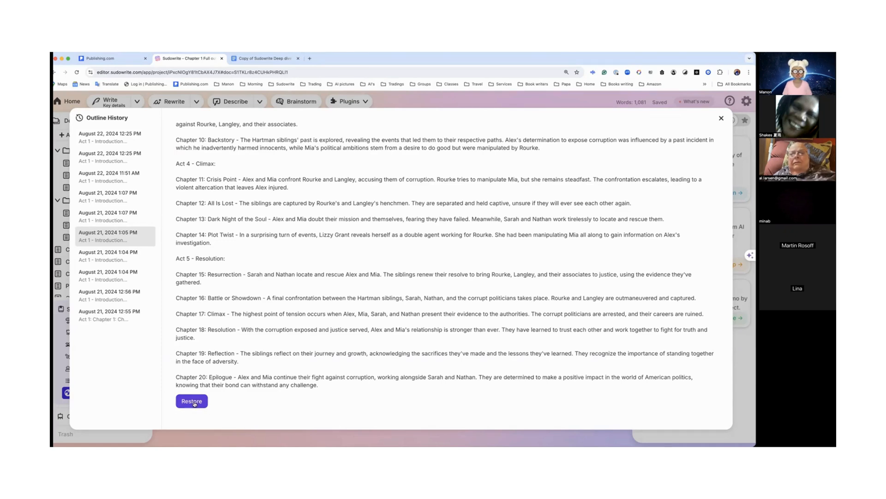
{"action": "left_click", "coordinate": [193, 401]}
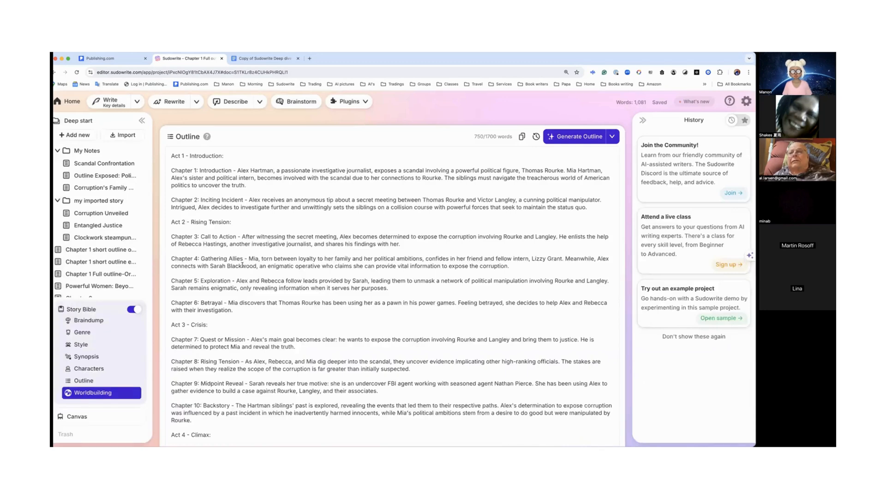
Step: Generate a new Government element in the Worldbuilding section
{"action": "scroll", "coordinate": [243, 265], "scroll_direction": "down", "scroll_amount": 10}
{"action": "scroll", "coordinate": [243, 264], "scroll_direction": "down", "scroll_amount": 3}
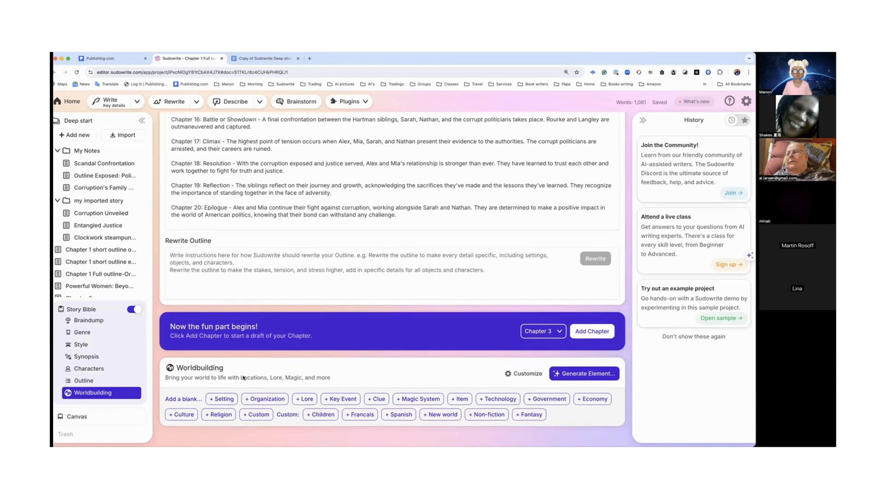
{"action": "left_click", "coordinate": [573, 377]}
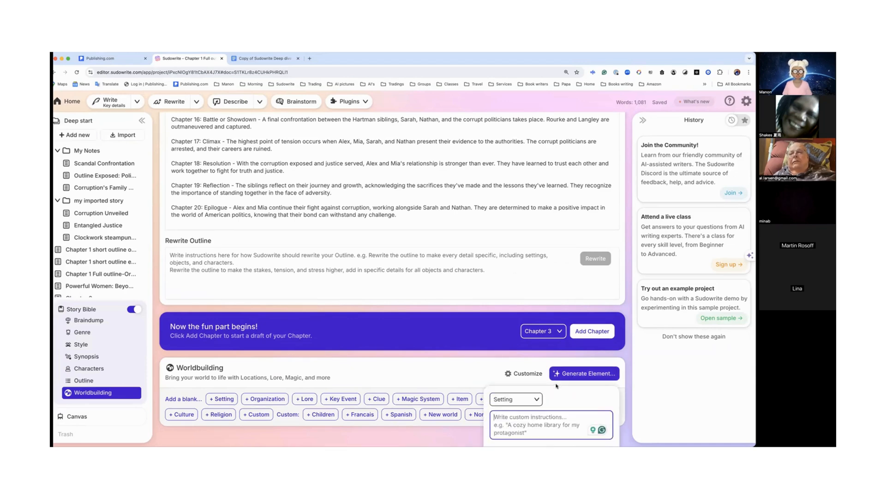
{"action": "left_click", "coordinate": [537, 400]}
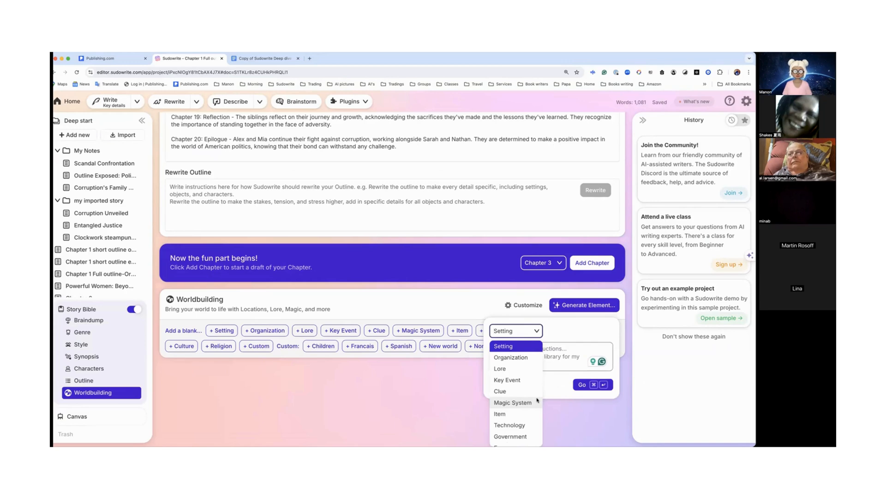
{"action": "scroll", "coordinate": [537, 400], "scroll_direction": "down", "scroll_amount": 4}
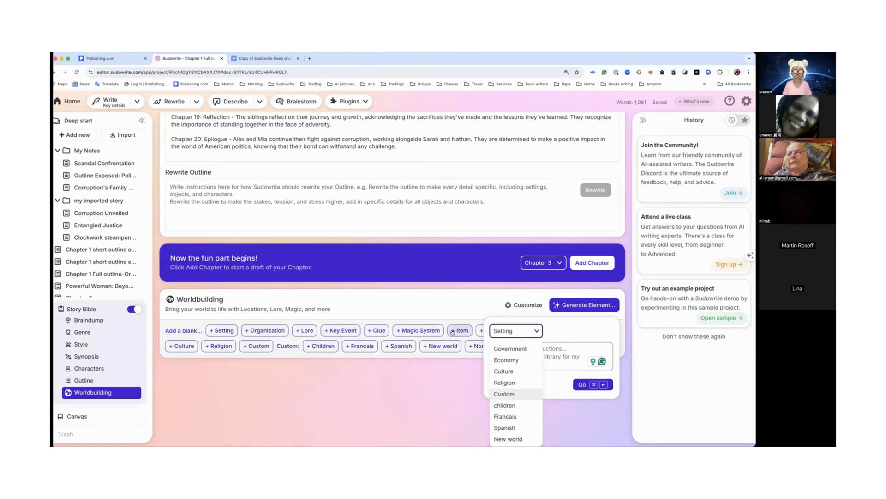
{"action": "scroll", "coordinate": [464, 316], "scroll_direction": "up", "scroll_amount": 2}
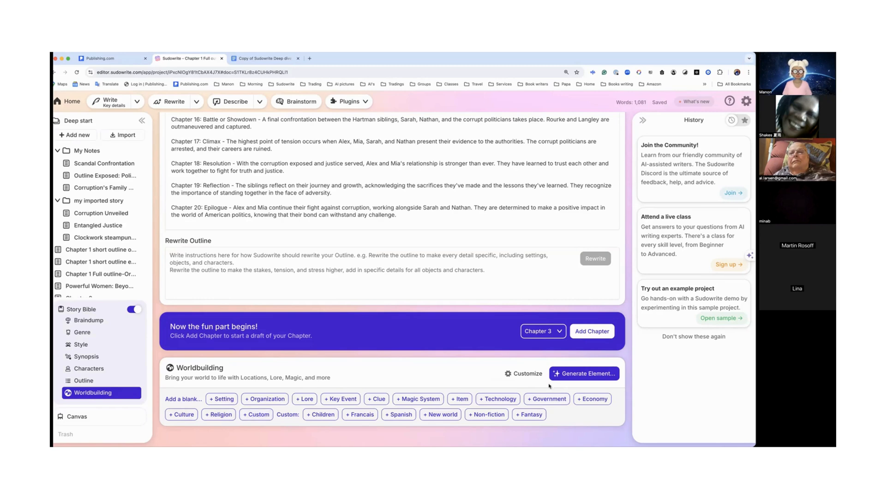
{"action": "left_click", "coordinate": [573, 374]}
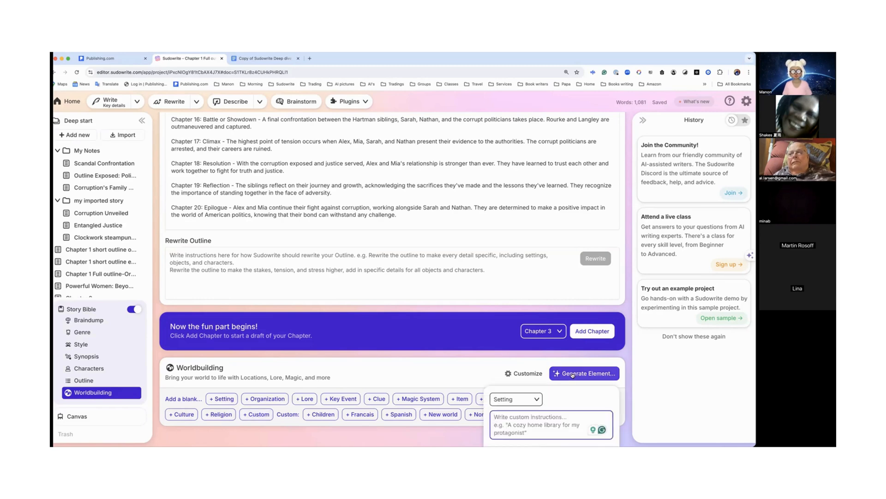
{"action": "left_click", "coordinate": [535, 399]}
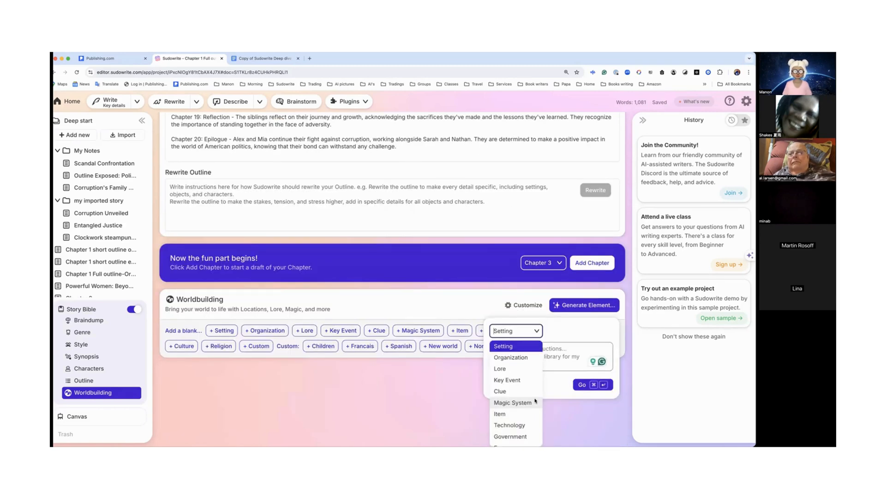
{"action": "left_click", "coordinate": [521, 437]}
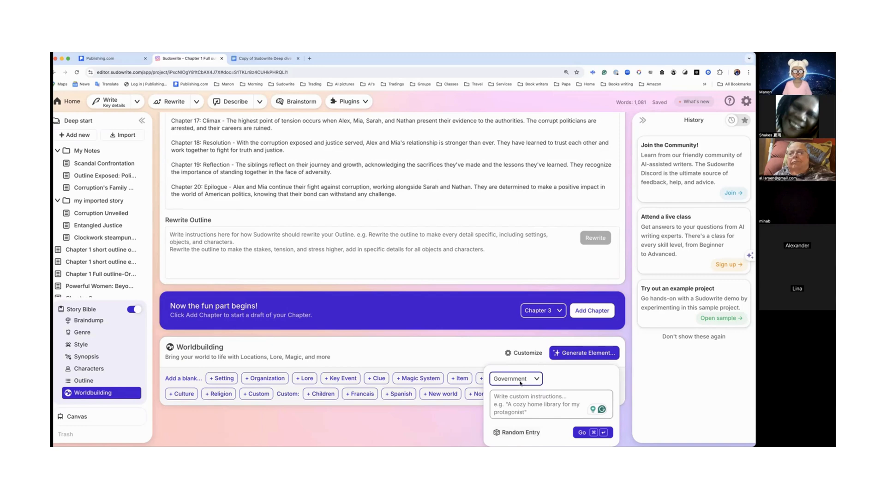
{"action": "left_click", "coordinate": [582, 433]}
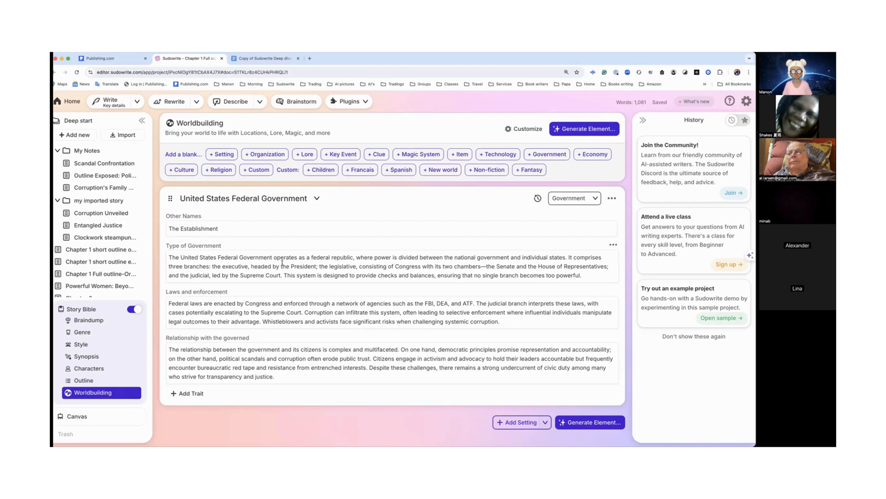
Step: Select passages in the government element's trait fields to examine the text rewrite options
{"action": "double_click", "coordinate": [340, 259]}
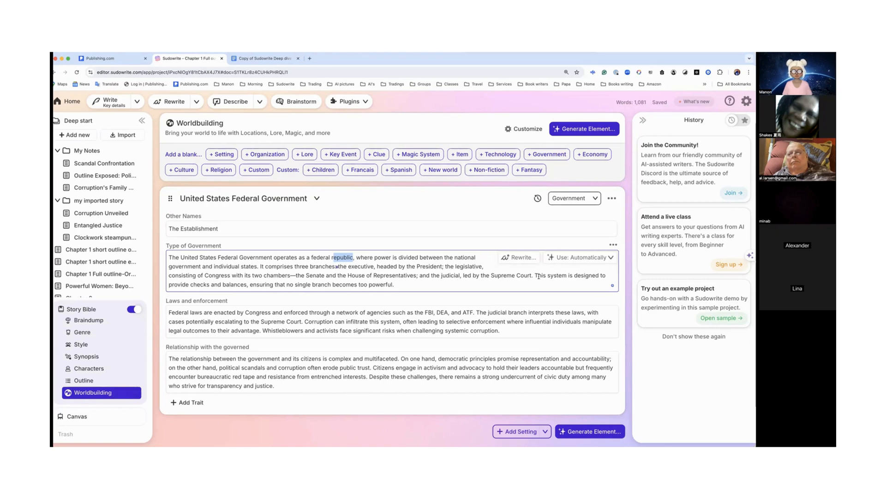
{"action": "scroll", "coordinate": [536, 277], "scroll_direction": "down", "scroll_amount": 1}
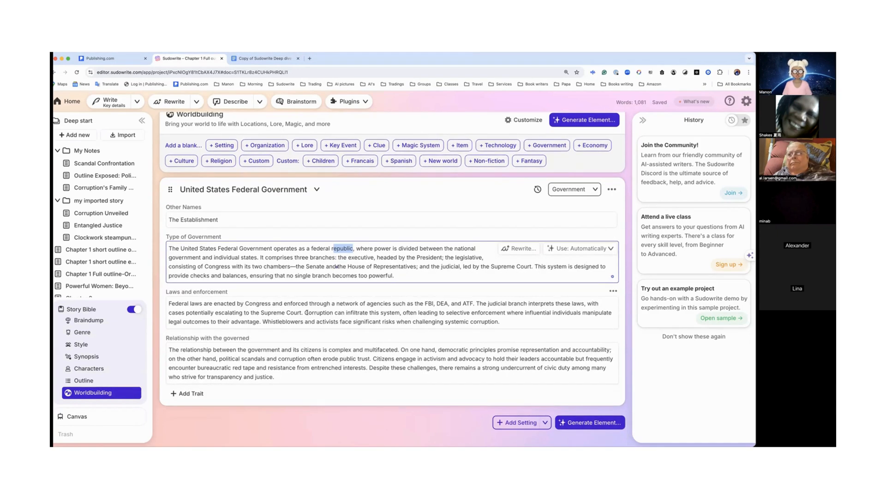
{"action": "left_click_drag", "start_coordinate": [179, 303], "coordinate": [286, 303]}
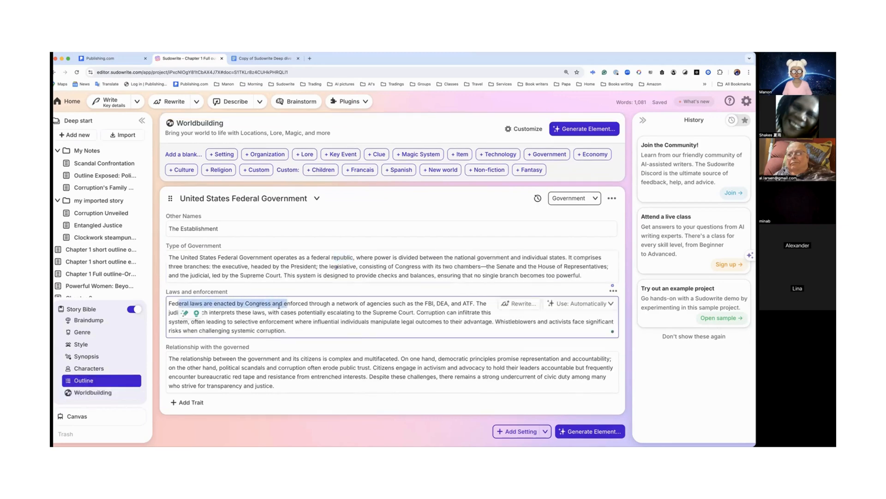
{"action": "scroll", "coordinate": [353, 340], "scroll_direction": "down", "scroll_amount": 1}
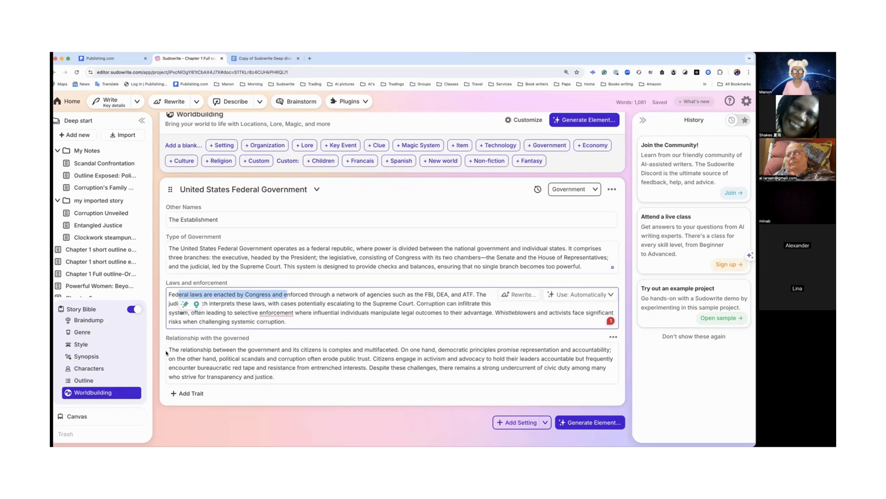
{"action": "left_click_drag", "start_coordinate": [180, 350], "coordinate": [317, 354]}
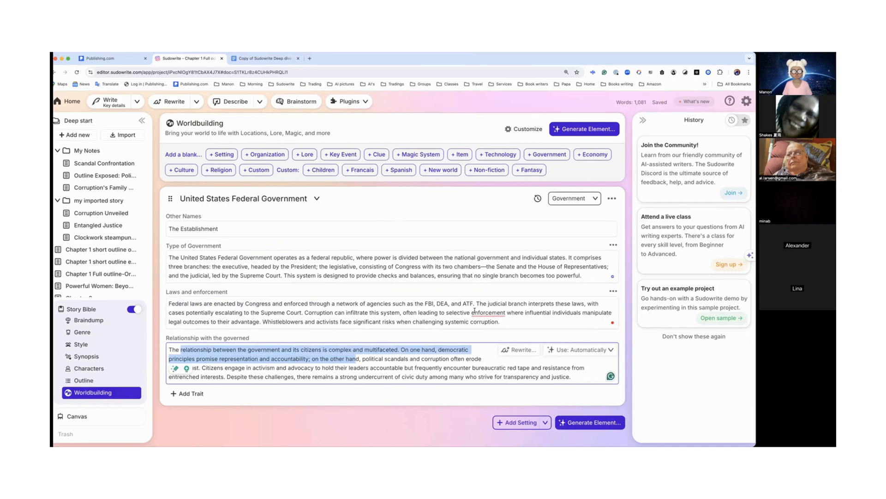
Step: Rewrite the Type of Government trait with the custom instruction "Canadian government"
{"action": "mouse_move", "coordinate": [475, 308]}
{"action": "left_click", "coordinate": [414, 255]}
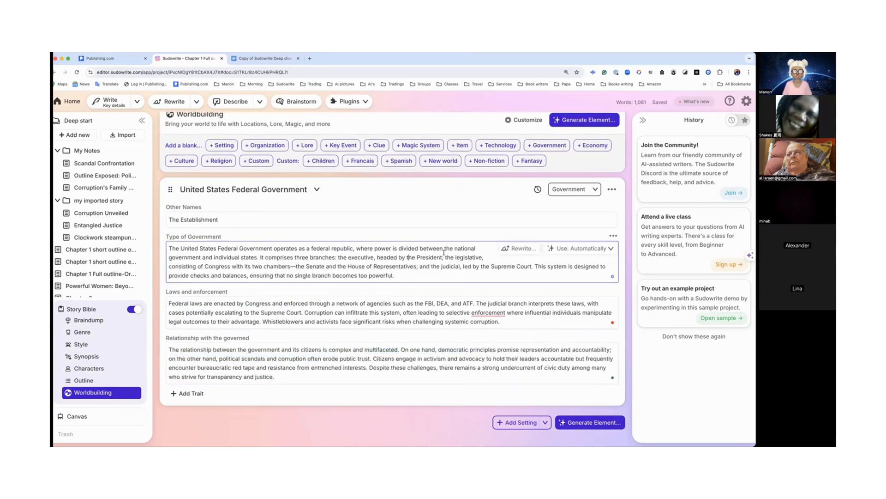
{"action": "left_click", "coordinate": [519, 249]}
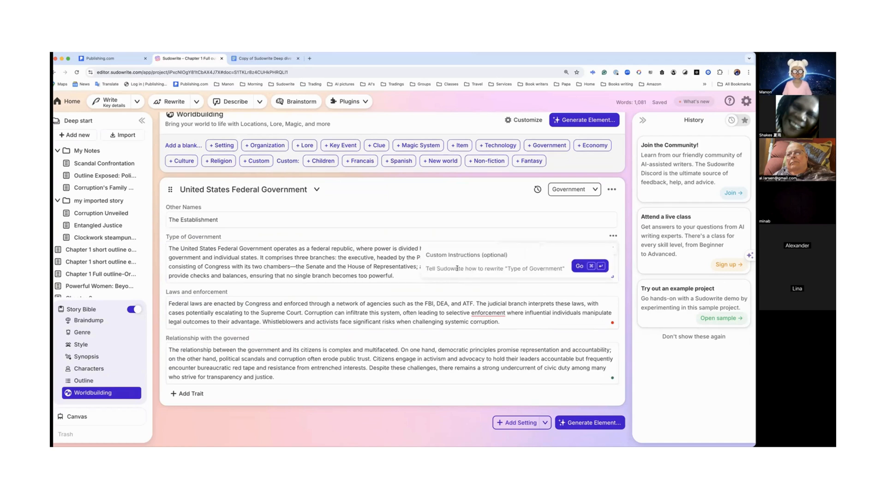
{"action": "type", "text": "Canadian"}
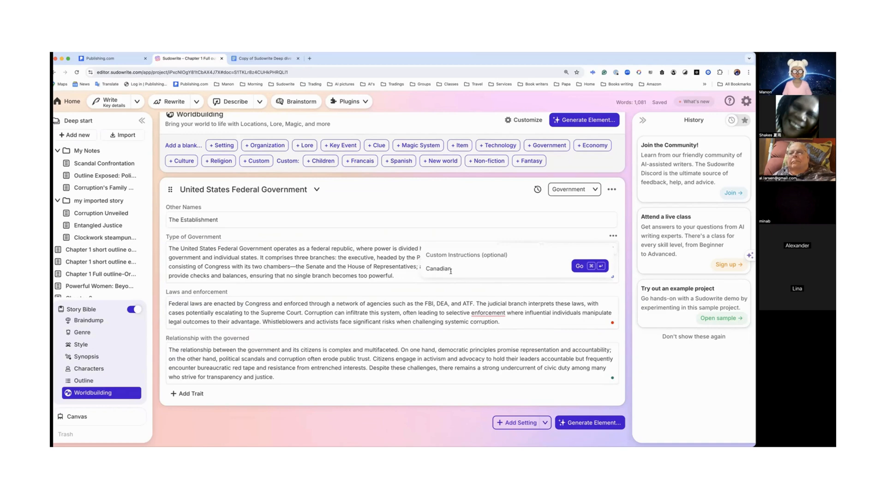
{"action": "type", "text": " goverm"}
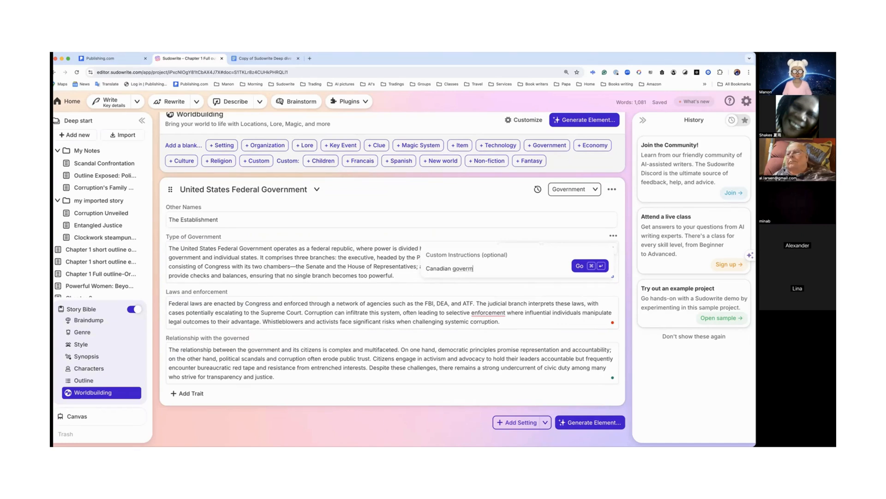
{"action": "key", "text": "BackSpace"}
{"action": "type", "text": "nment"}
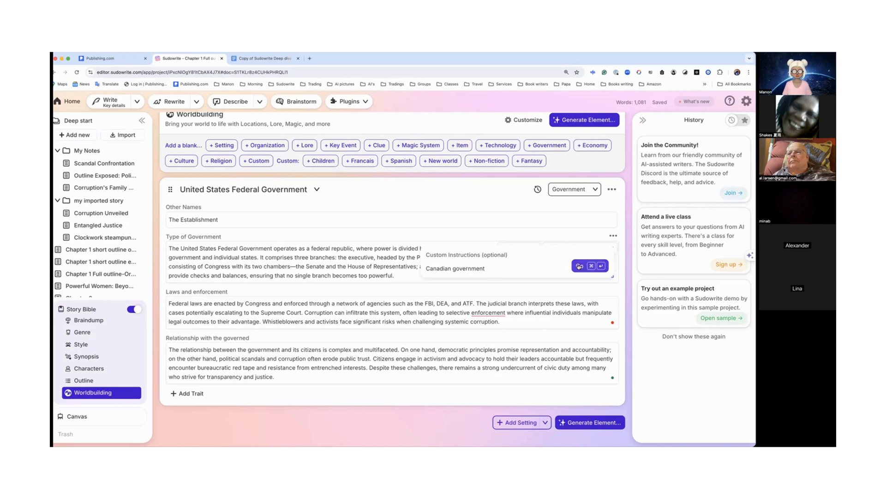
{"action": "left_click", "coordinate": [579, 266]}
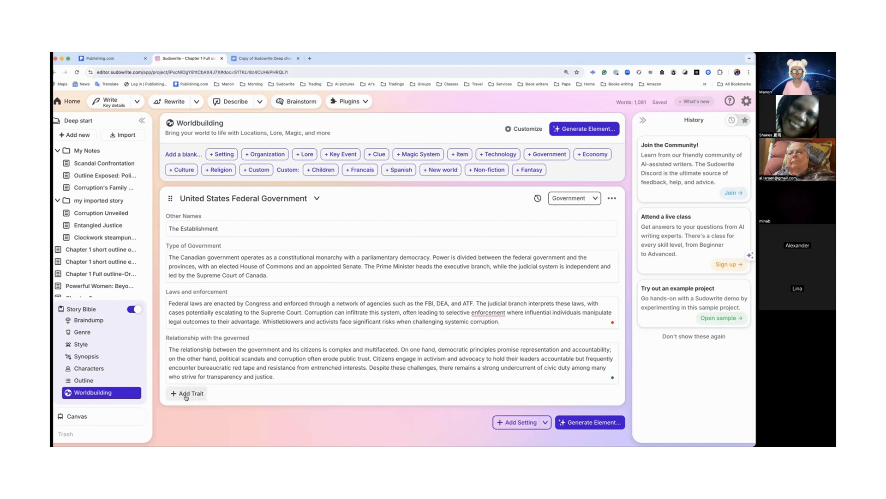
Step: Open the Worldbuilding customization dialog and examine the default traits of the Francais element type
{"action": "scroll", "coordinate": [186, 397], "scroll_direction": "up", "scroll_amount": 3}
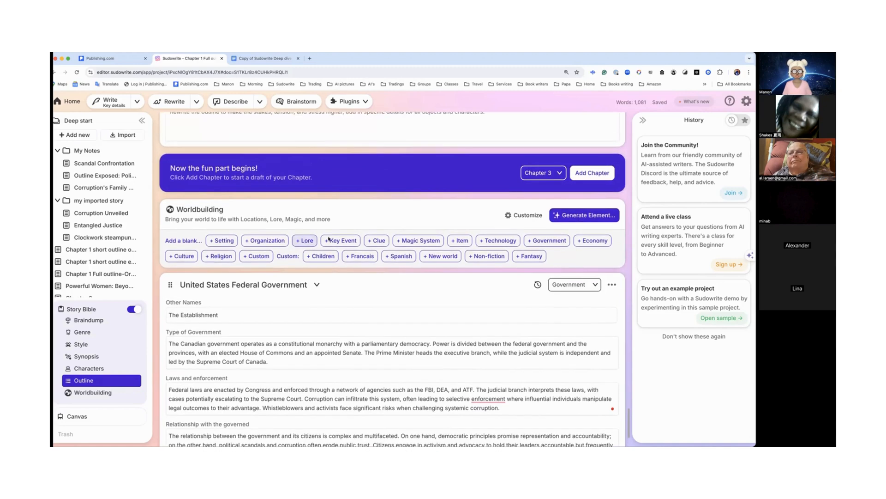
{"action": "left_click", "coordinate": [522, 217]}
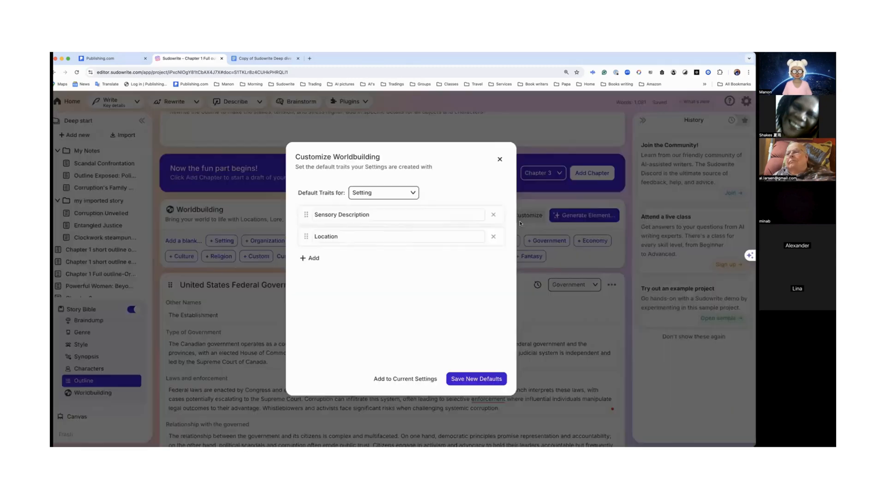
{"action": "left_click", "coordinate": [414, 195]}
{"action": "scroll", "coordinate": [404, 231], "scroll_direction": "down", "scroll_amount": 3}
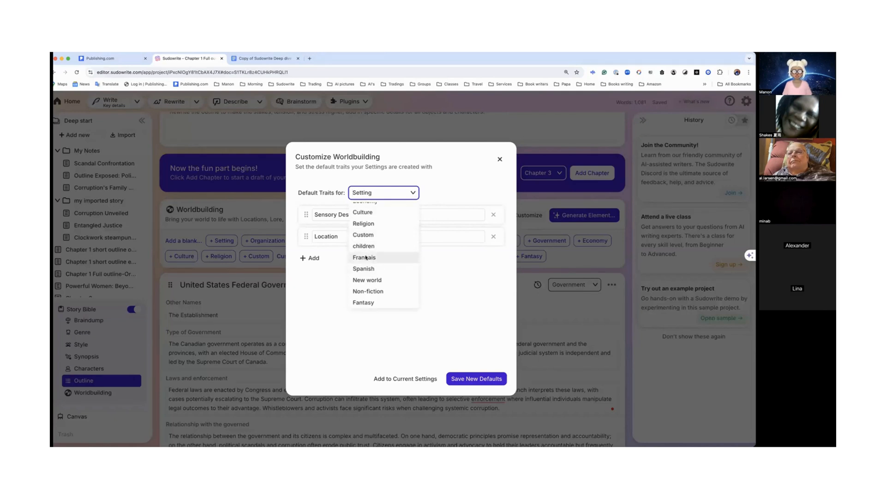
{"action": "left_click", "coordinate": [367, 258]}
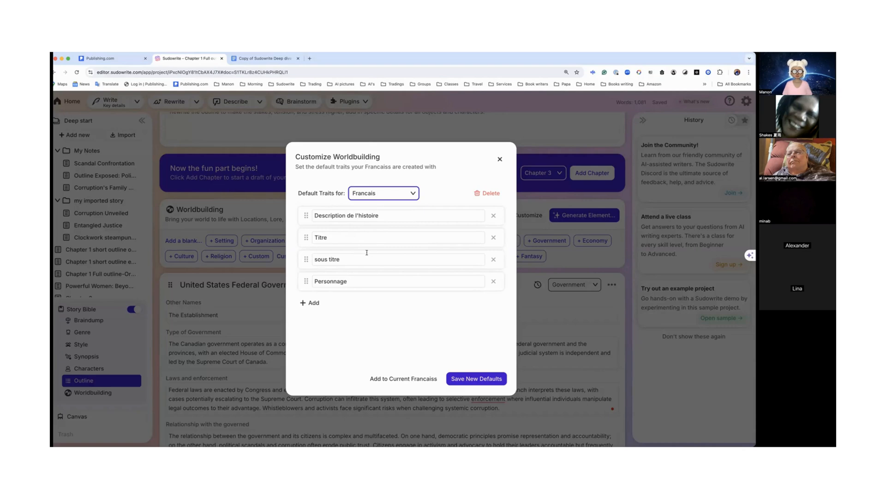
{"action": "left_click", "coordinate": [500, 159]}
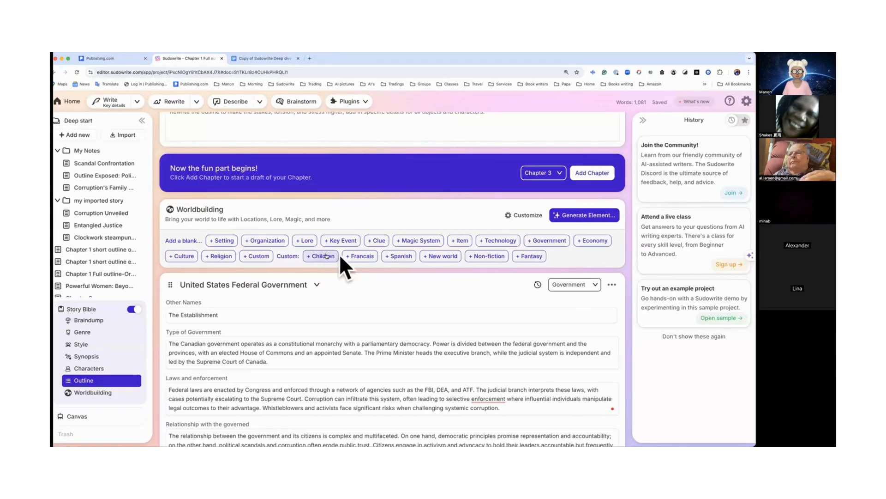
Step: Reopen the Worldbuilding customization dialog and examine the default traits defined for the children element type
{"action": "left_click", "coordinate": [525, 215]}
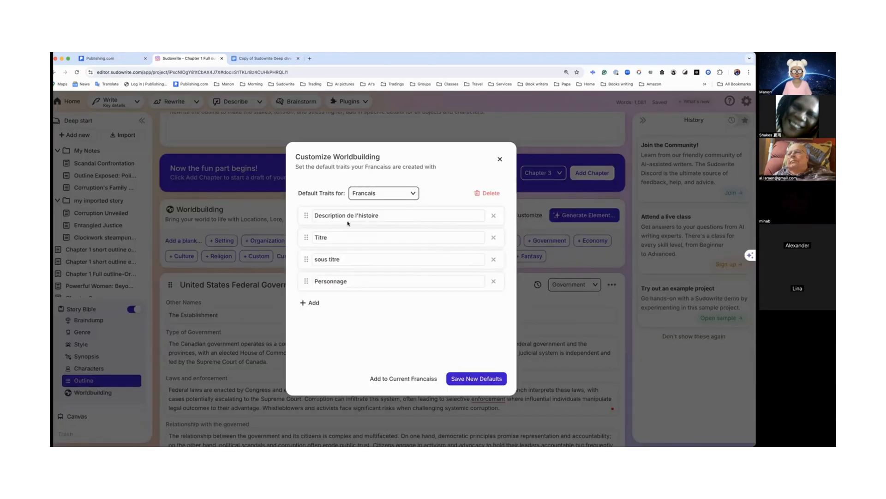
{"action": "left_click", "coordinate": [384, 193]}
{"action": "scroll", "coordinate": [387, 272], "scroll_direction": "down", "scroll_amount": 5}
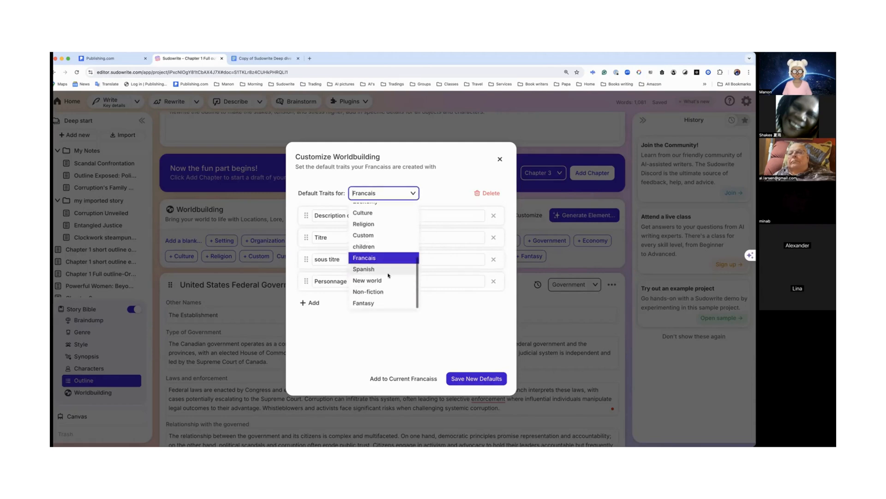
{"action": "left_click", "coordinate": [371, 246]}
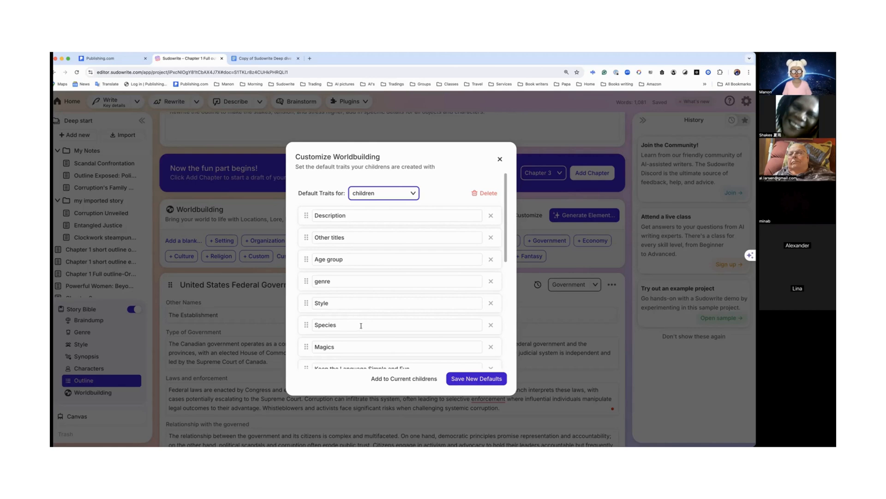
{"action": "scroll", "coordinate": [358, 325], "scroll_direction": "down", "scroll_amount": 3}
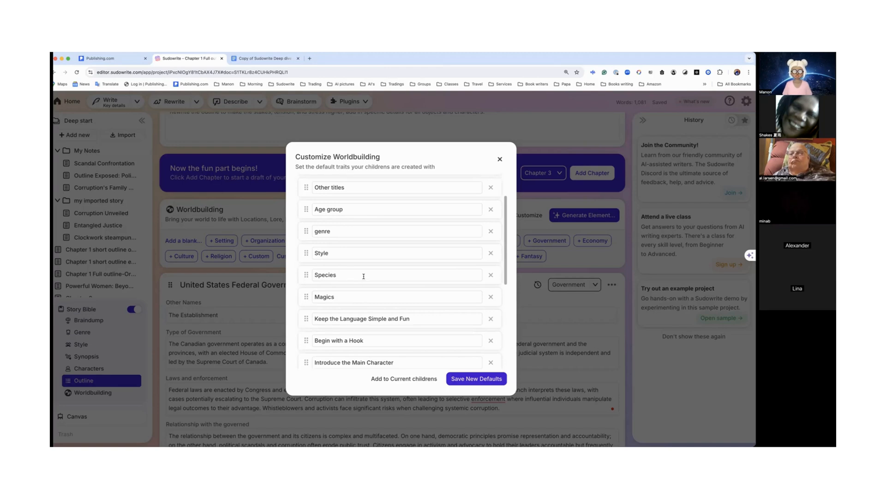
{"action": "scroll", "coordinate": [363, 276], "scroll_direction": "down", "scroll_amount": 3}
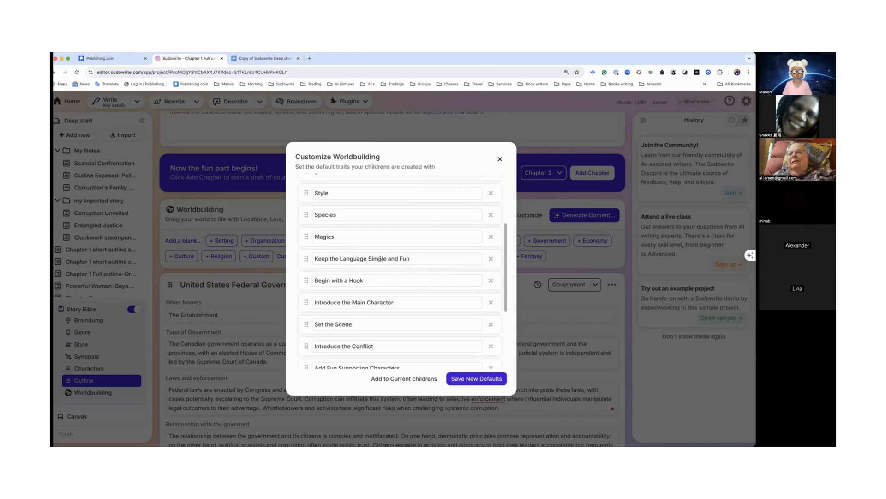
{"action": "left_click_drag", "start_coordinate": [315, 259], "coordinate": [421, 259]}
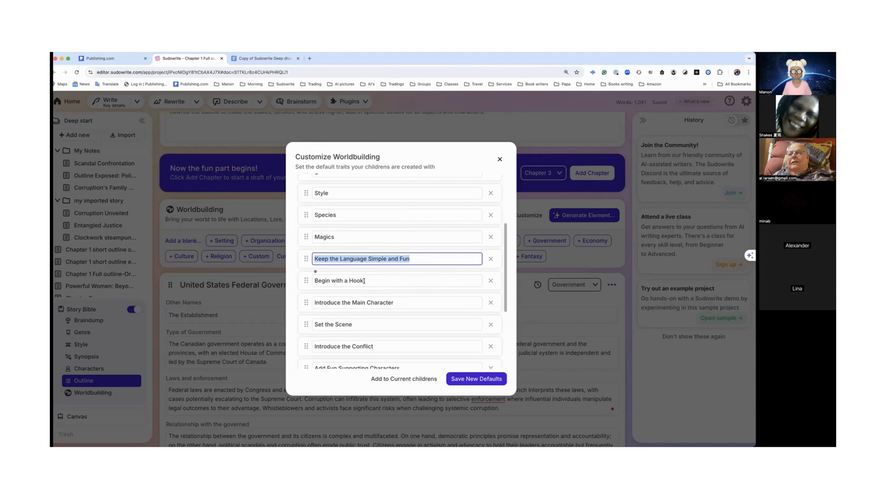
{"action": "scroll", "coordinate": [364, 281], "scroll_direction": "down", "scroll_amount": 3}
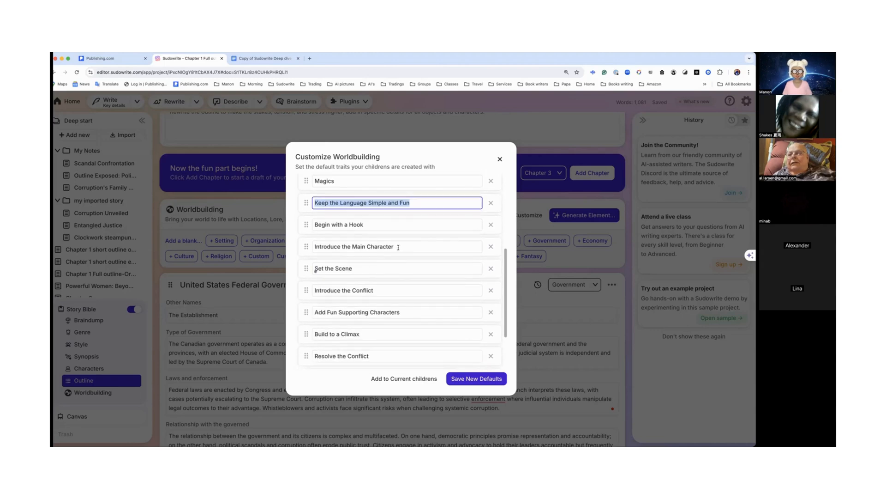
{"action": "left_click", "coordinate": [398, 247]}
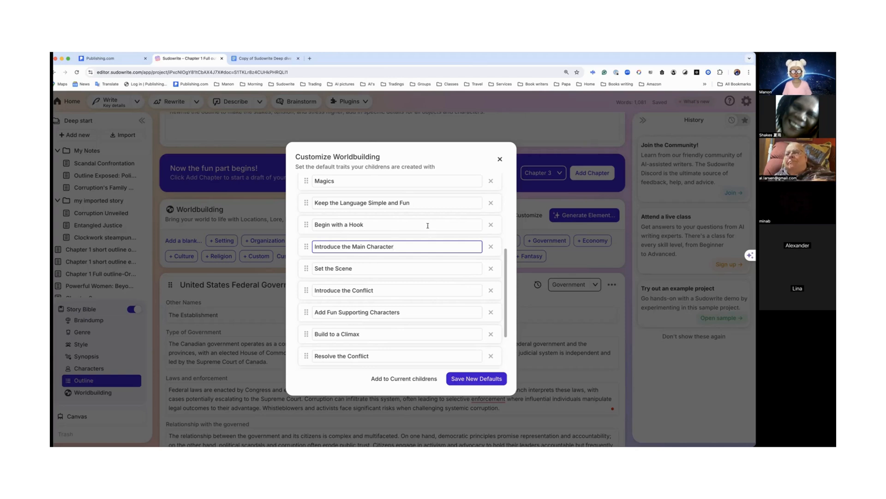
{"action": "left_click", "coordinate": [500, 160]}
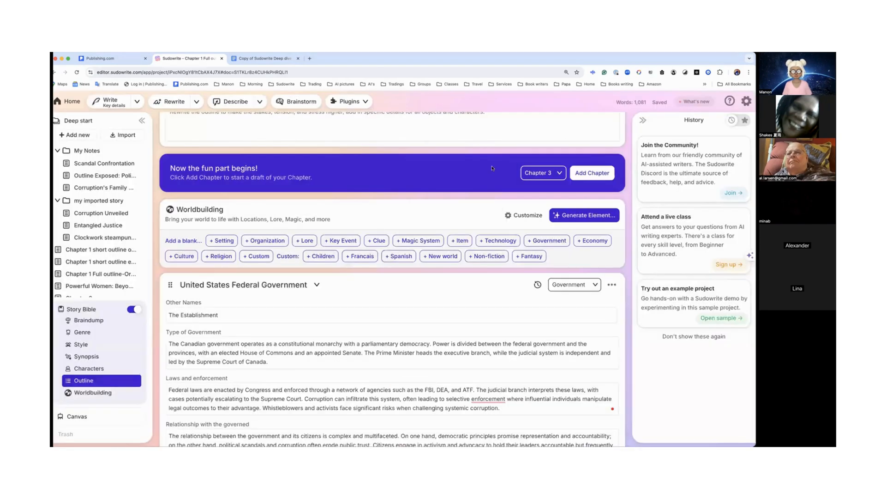
{"action": "left_click", "coordinate": [509, 216]}
{"action": "left_click", "coordinate": [414, 194]}
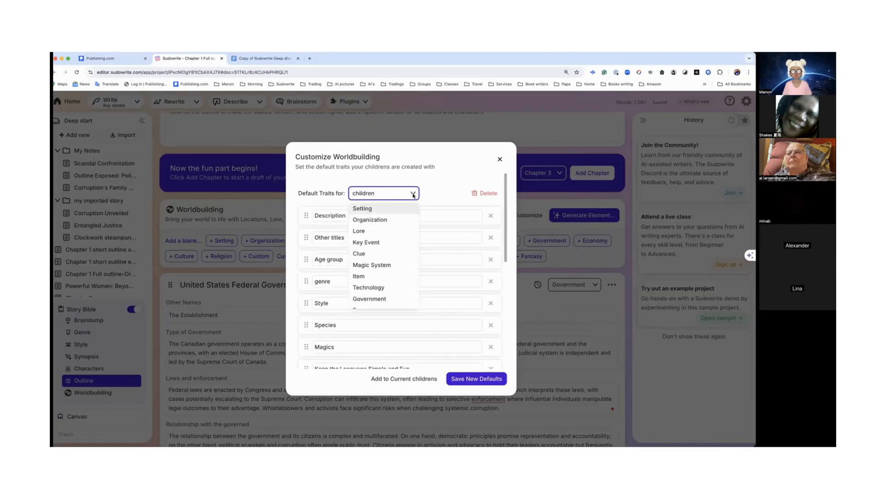
{"action": "scroll", "coordinate": [379, 209], "scroll_direction": "down", "scroll_amount": 5}
{"action": "scroll", "coordinate": [379, 210], "scroll_direction": "up", "scroll_amount": 5}
{"action": "left_click", "coordinate": [370, 209]}
{"action": "left_click", "coordinate": [381, 194]}
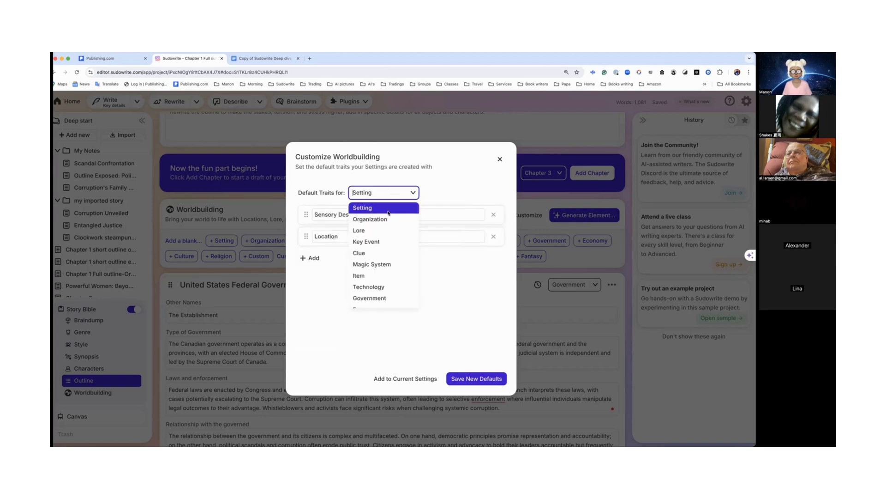
{"action": "left_click", "coordinate": [394, 192]}
{"action": "left_click", "coordinate": [381, 194]}
{"action": "scroll", "coordinate": [383, 222], "scroll_direction": "down", "scroll_amount": 5}
{"action": "left_click", "coordinate": [481, 253]}
{"action": "left_click", "coordinate": [383, 194]}
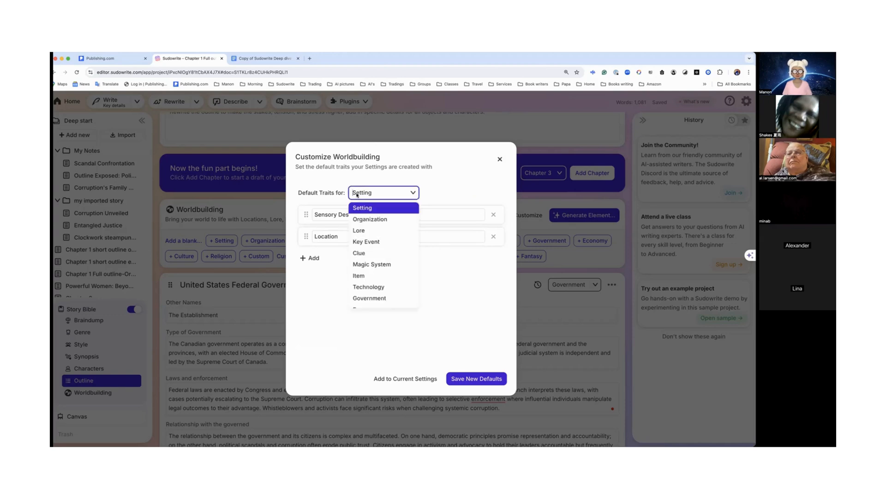
{"action": "left_click", "coordinate": [367, 208]}
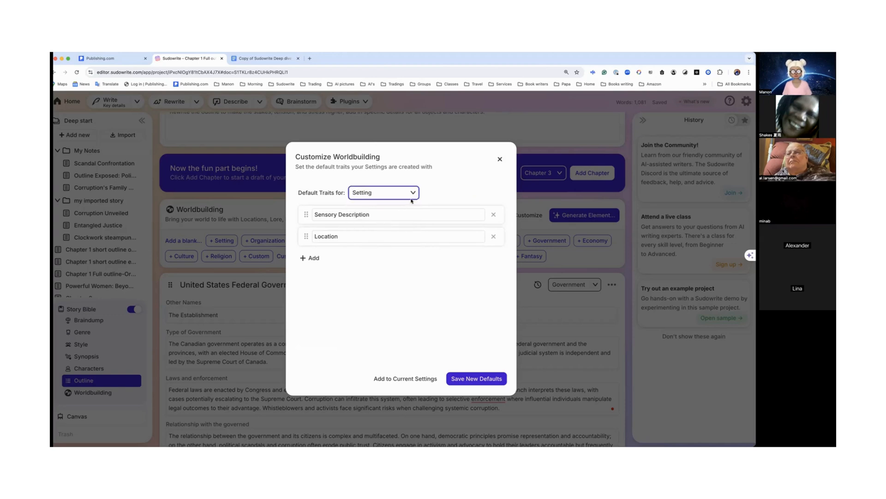
{"action": "left_click", "coordinate": [500, 159]}
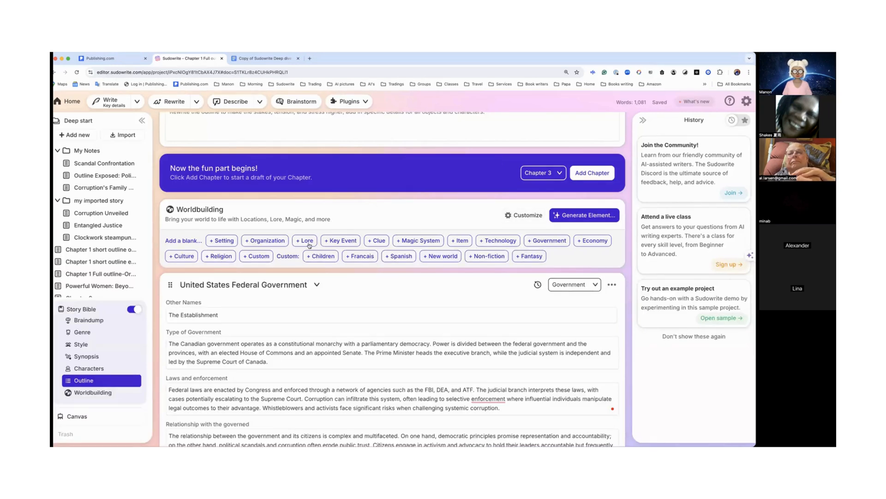
Step: Create a new custom Worldbuilding element type named "Clans" in the customization dialog
{"action": "left_click", "coordinate": [528, 216]}
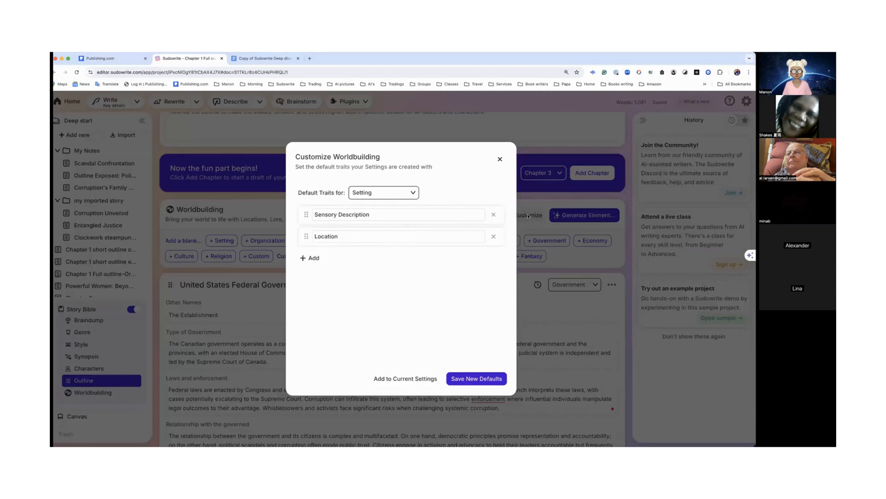
{"action": "left_click", "coordinate": [414, 194]}
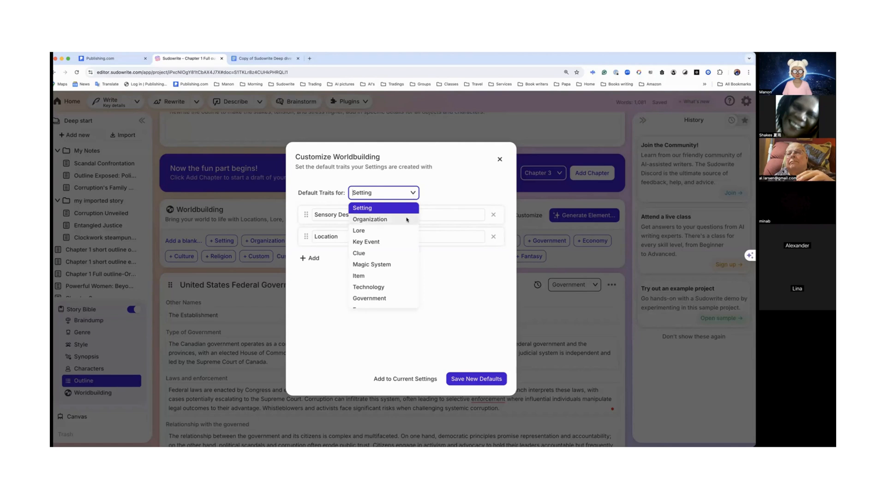
{"action": "scroll", "coordinate": [407, 220], "scroll_direction": "down", "scroll_amount": 5}
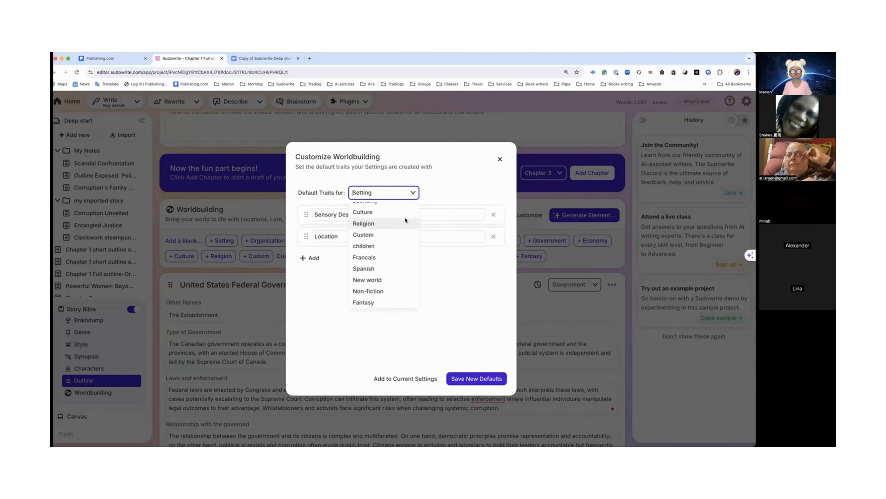
{"action": "left_click", "coordinate": [393, 235]}
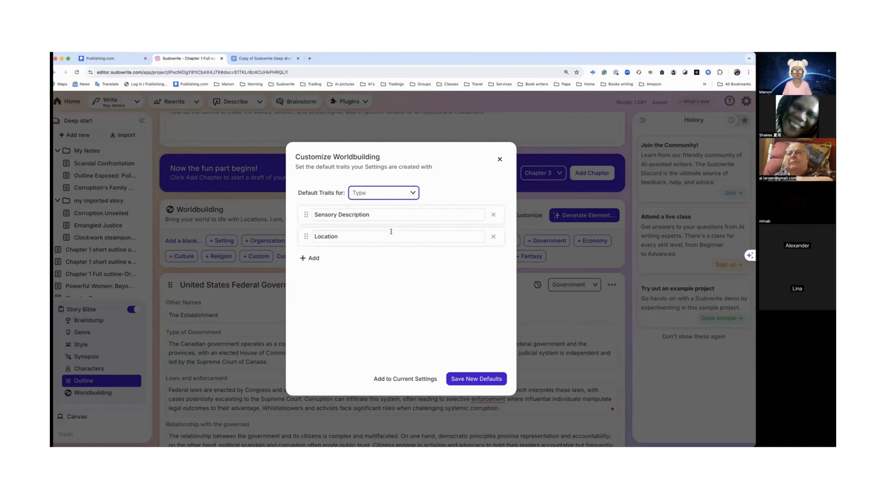
{"action": "left_click", "coordinate": [414, 193]}
{"action": "scroll", "coordinate": [382, 264], "scroll_direction": "down", "scroll_amount": 2}
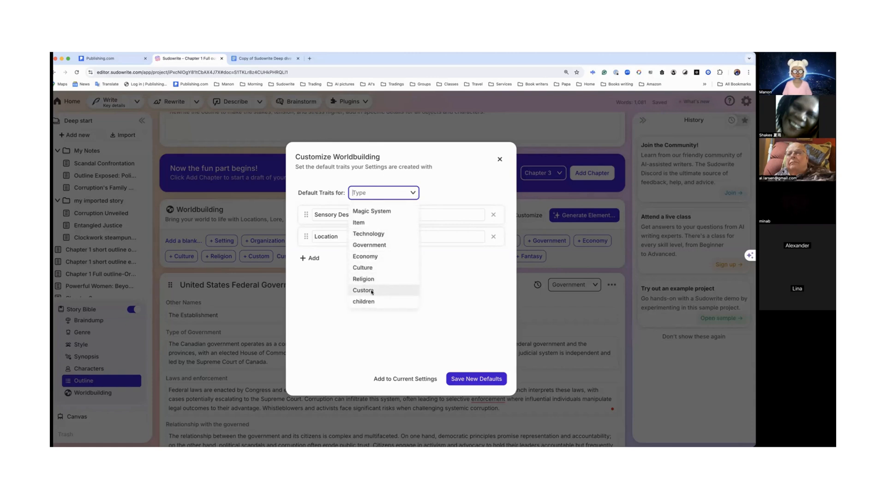
{"action": "left_click", "coordinate": [368, 192]}
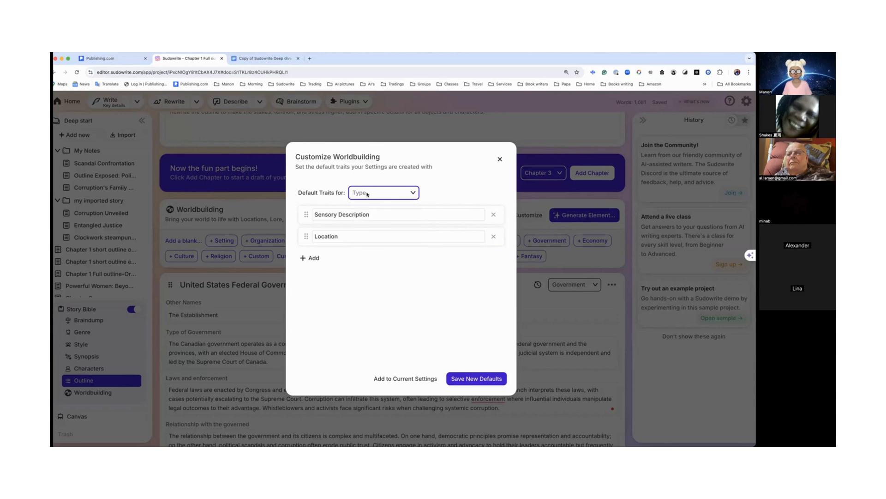
{"action": "left_click", "coordinate": [365, 194]}
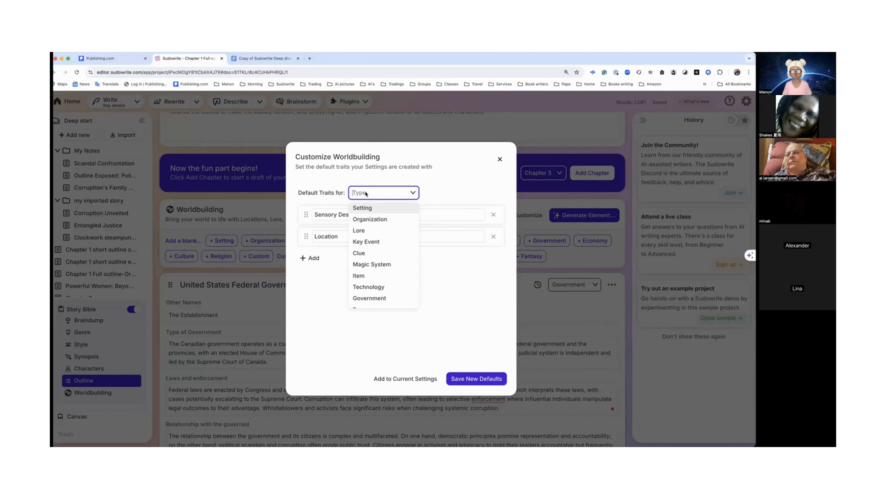
{"action": "type", "text": "Clans"}
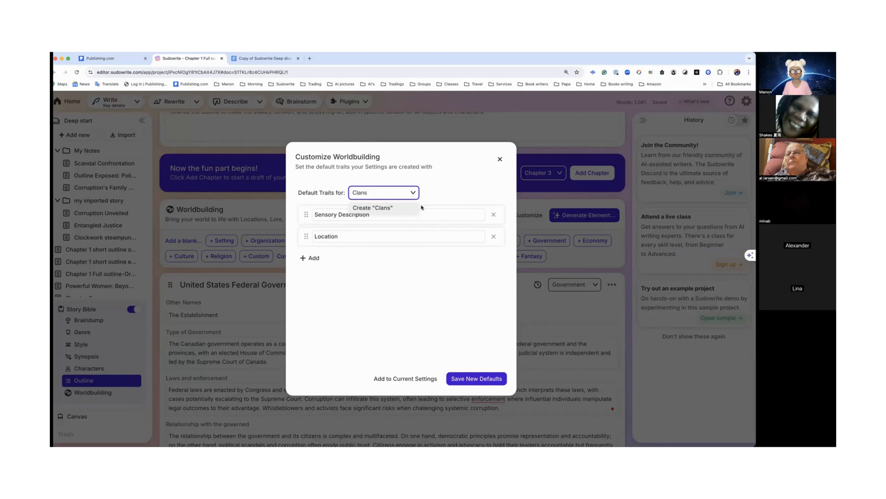
{"action": "left_click", "coordinate": [383, 208]}
Step: Rename the Clans type's default Description trait to "Geography"
{"action": "left_click", "coordinate": [360, 214]}
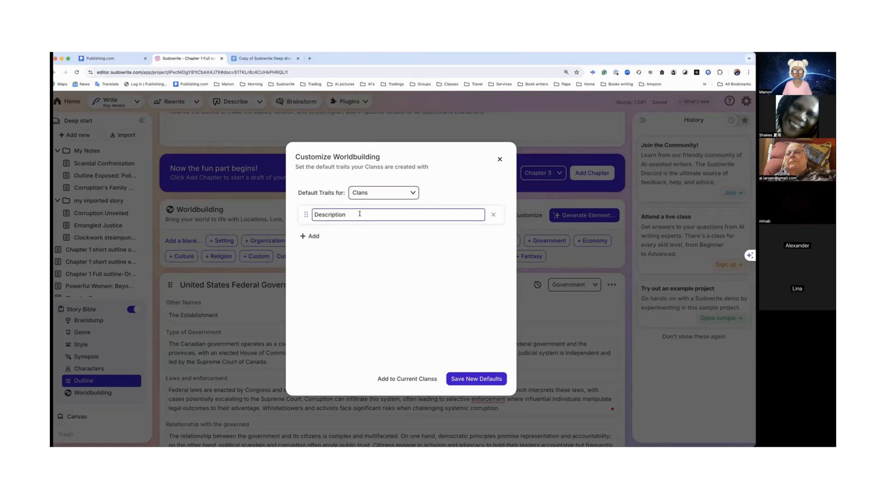
{"action": "double_click", "coordinate": [328, 212]}
{"action": "left_click", "coordinate": [359, 216]}
{"action": "double_click", "coordinate": [323, 212]}
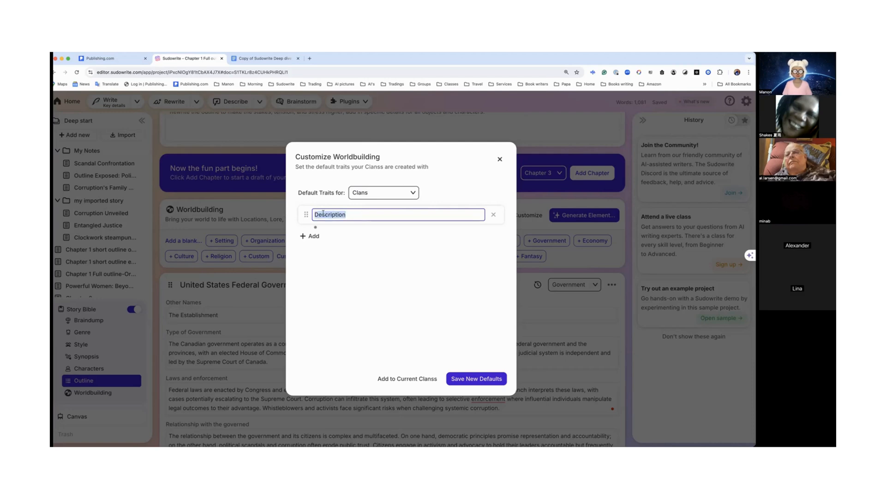
{"action": "type", "text": "Geography"}
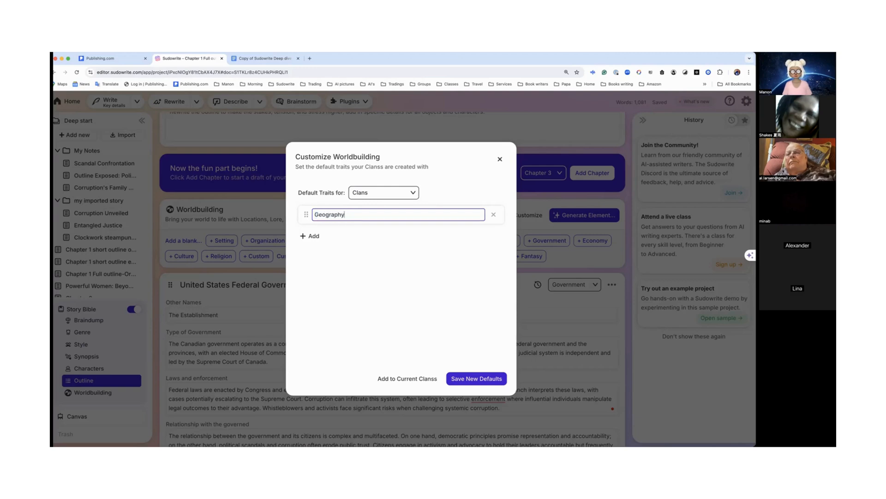
Step: Add the traits "Clans names" and "Animals association to clans" to the Clans type and save them as new defaults
{"action": "left_click", "coordinate": [309, 236]}
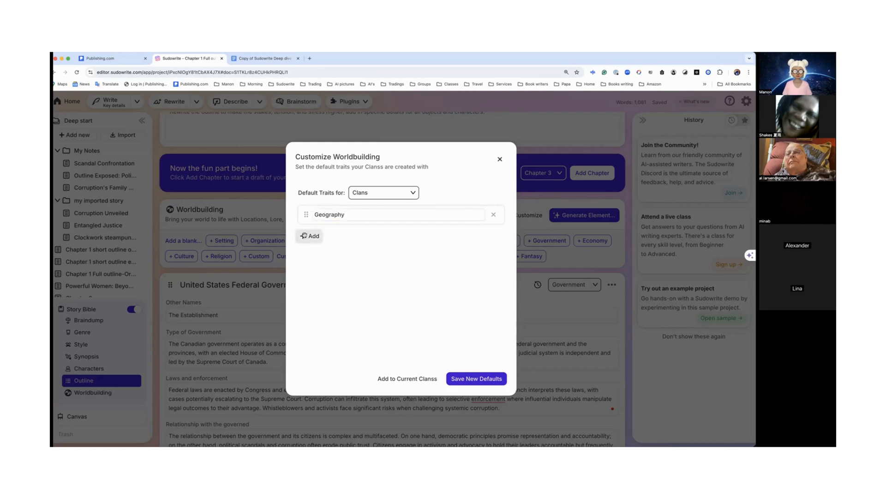
{"action": "type", "text": "Clans names"}
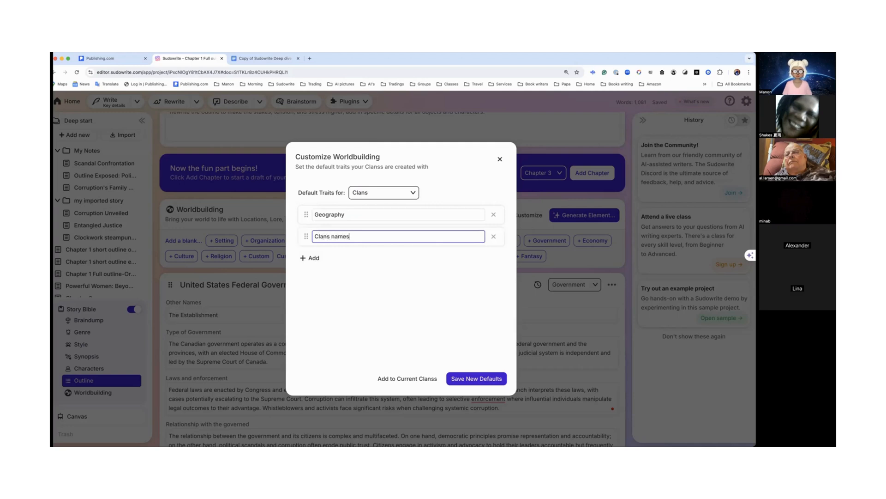
{"action": "left_click", "coordinate": [310, 258]}
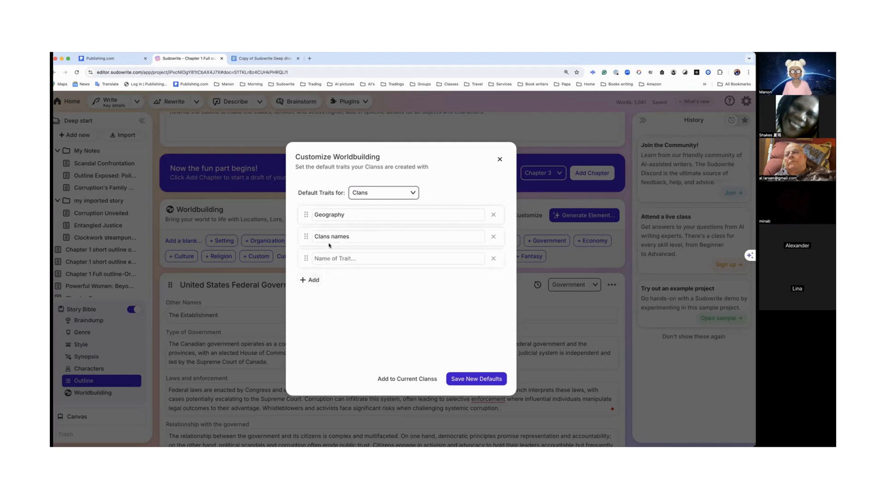
{"action": "left_click", "coordinate": [336, 259]}
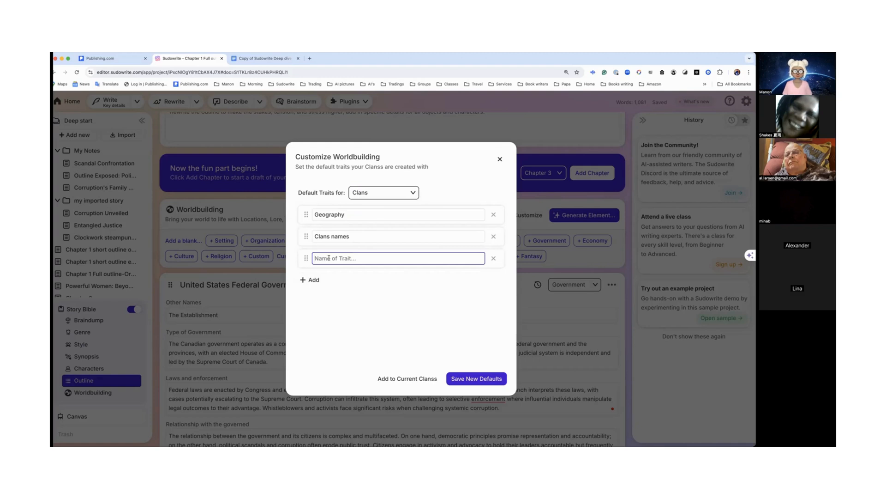
{"action": "type", "text": "Ani,"}
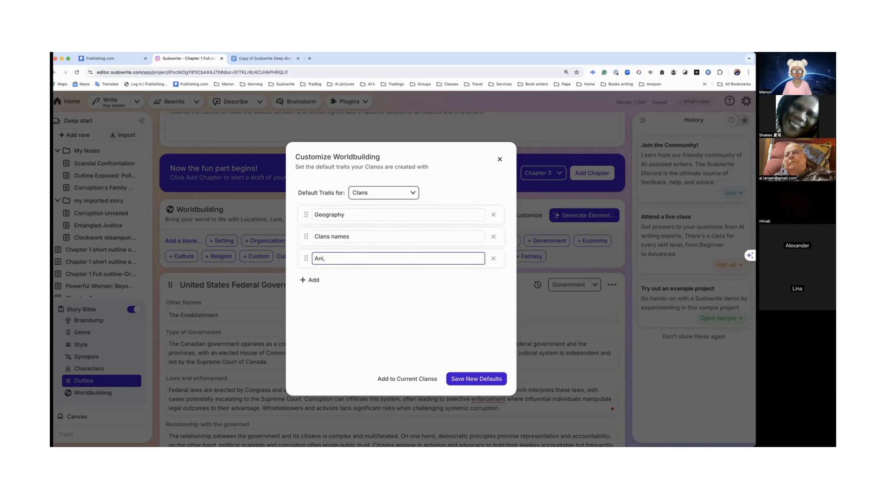
{"action": "key", "text": "BackSpace"}
{"action": "type", "text": "mals associa"}
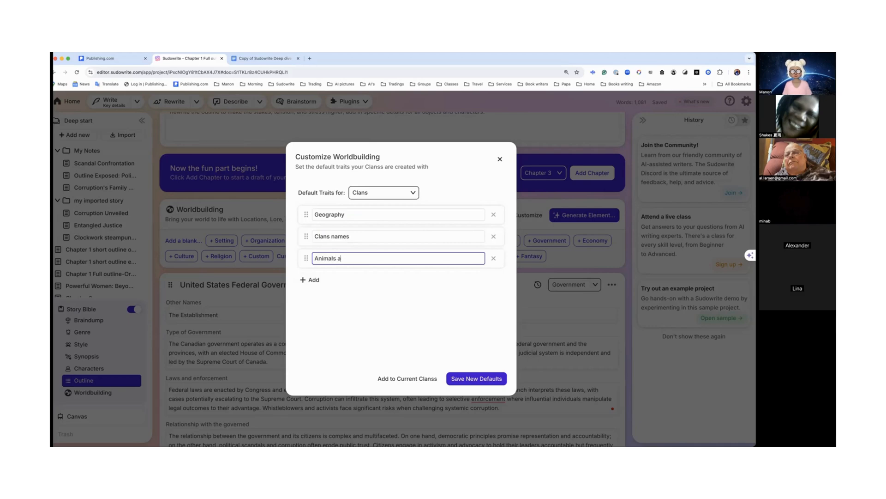
{"action": "type", "text": "ti"}
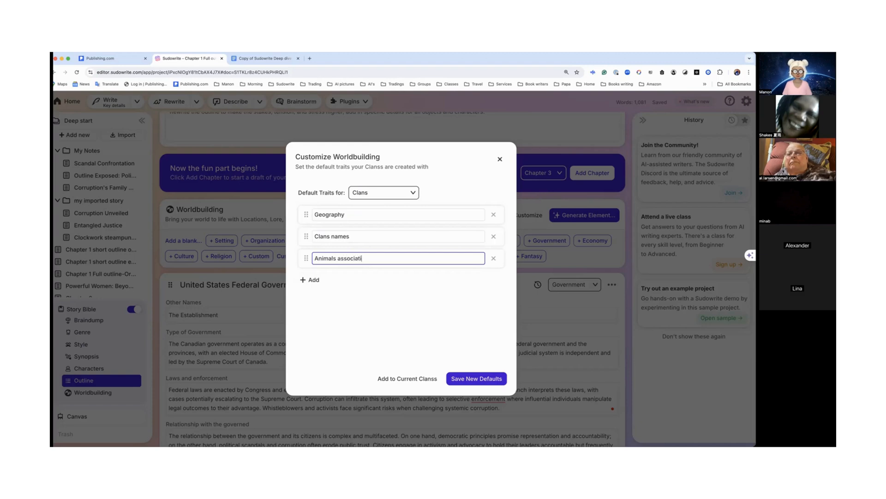
{"action": "type", "text": "on to clans"}
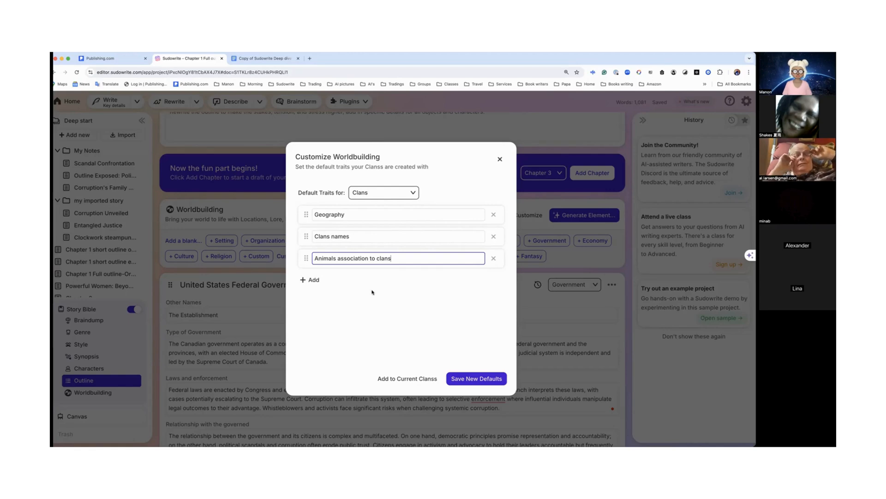
{"action": "left_click", "coordinate": [476, 379]}
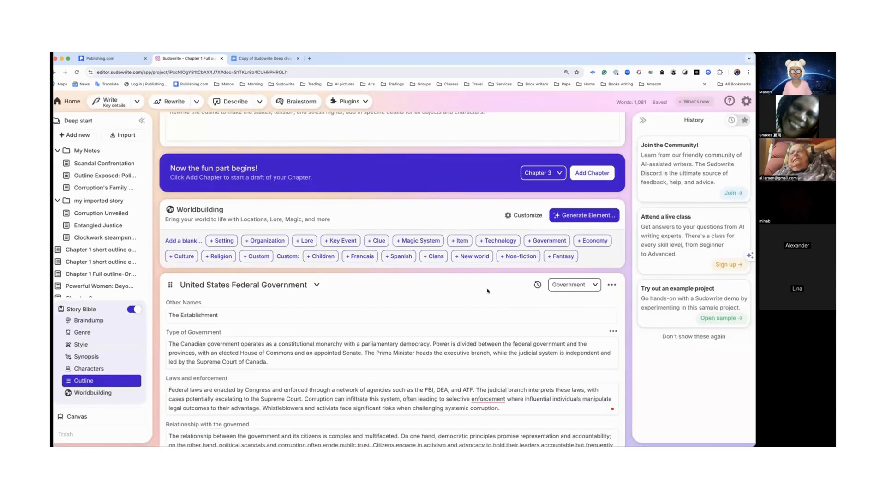
Step: Add a new Clans element to Worldbuilding and auto-fill its Geography trait
{"action": "left_click", "coordinate": [434, 258]}
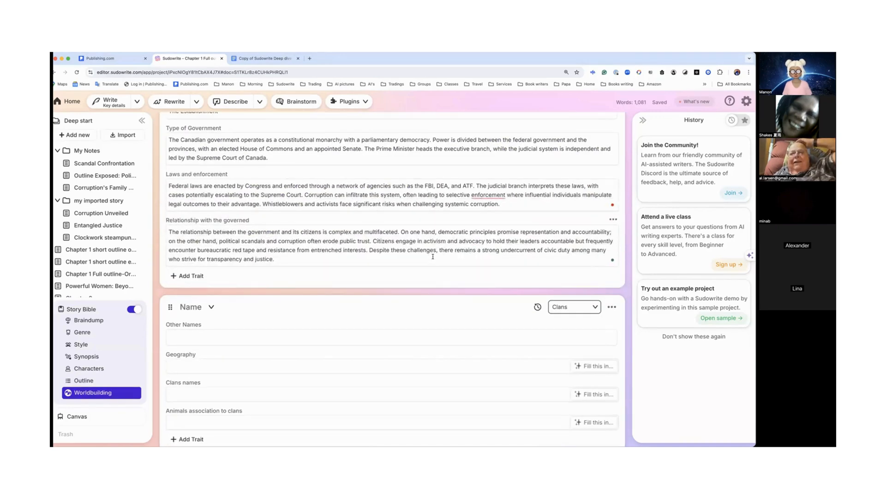
{"action": "scroll", "coordinate": [433, 257], "scroll_direction": "down", "scroll_amount": 2}
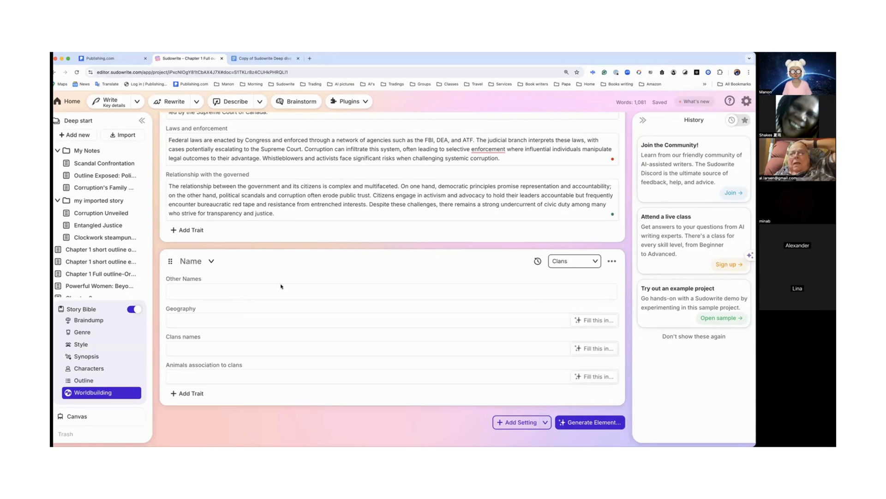
{"action": "left_click", "coordinate": [597, 323]}
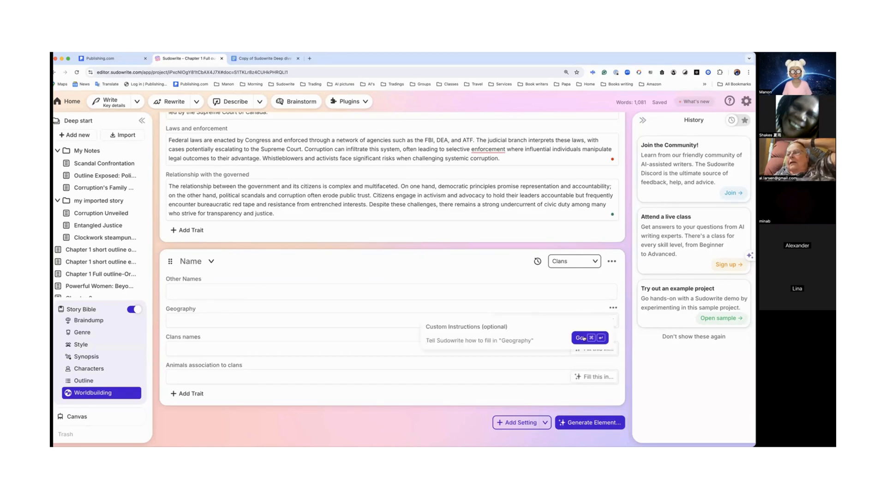
{"action": "left_click", "coordinate": [580, 338]}
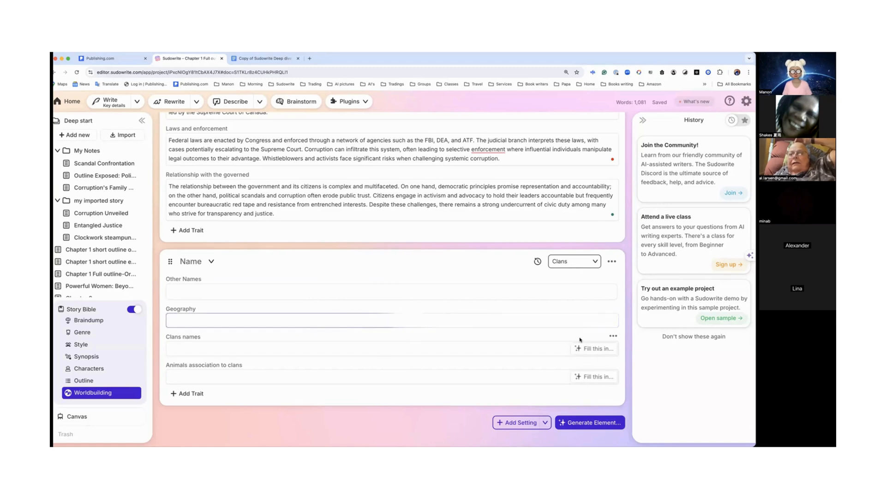
Step: Auto-fill the Clans names and Animals association to clans traits of the new Clans element
{"action": "scroll", "coordinate": [545, 329], "scroll_direction": "down", "scroll_amount": 1}
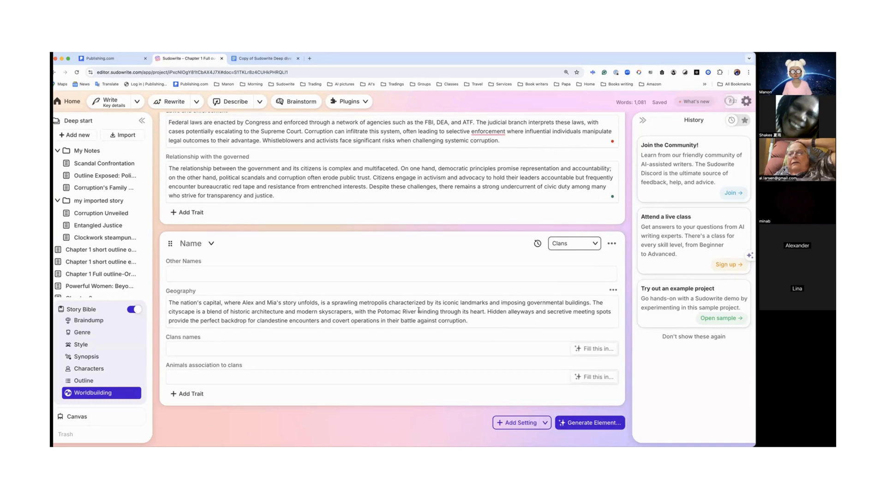
{"action": "left_click", "coordinate": [589, 350]}
{"action": "left_click", "coordinate": [581, 366]}
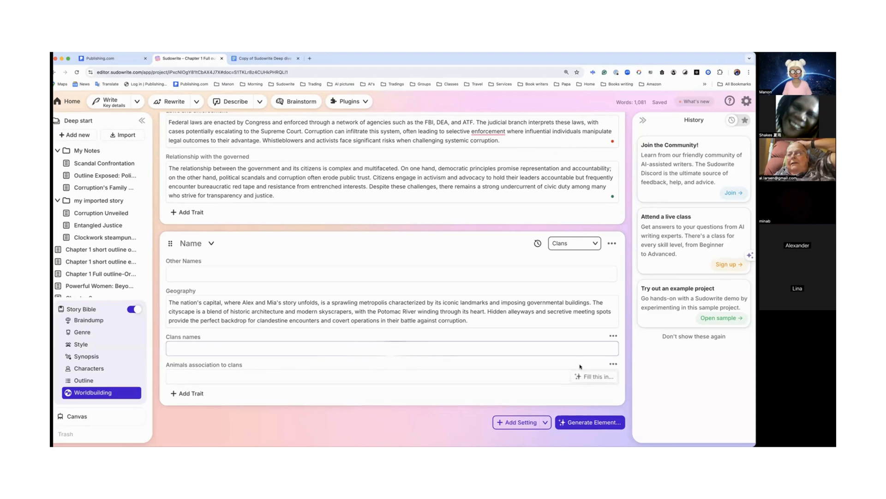
{"action": "left_click", "coordinate": [596, 377]}
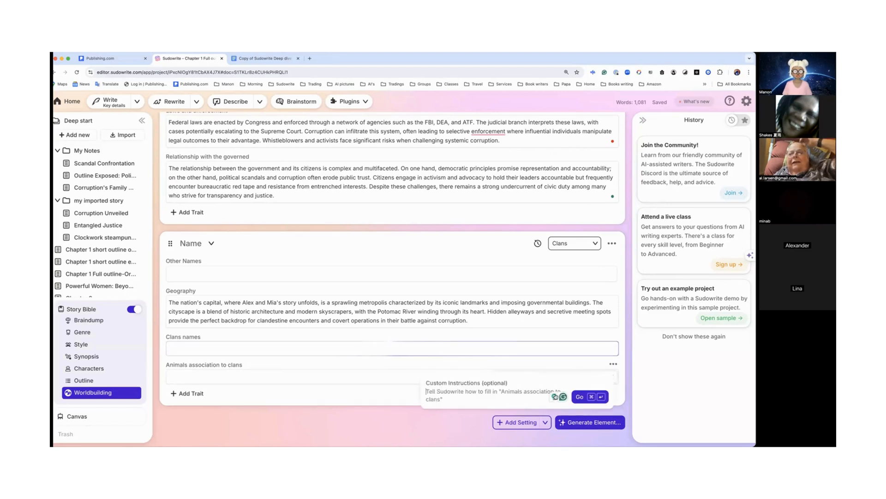
{"action": "left_click", "coordinate": [579, 398]}
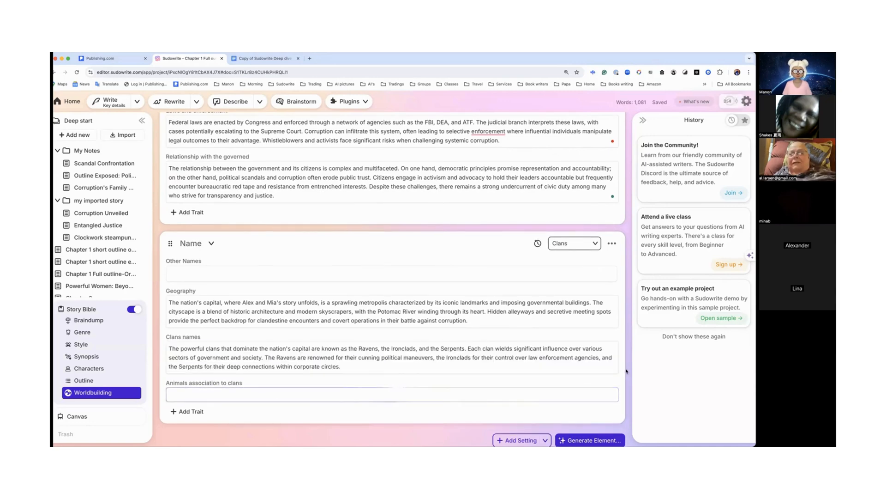
Step: Review the generated Clans element traits within the Worldbuilding section
{"action": "scroll", "coordinate": [506, 375], "scroll_direction": "down", "scroll_amount": 2}
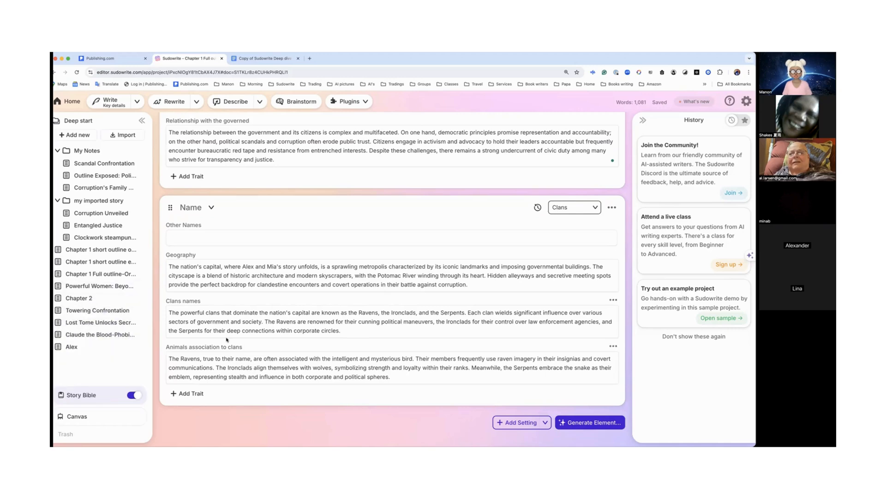
{"action": "scroll", "coordinate": [236, 339], "scroll_direction": "up", "scroll_amount": 10}
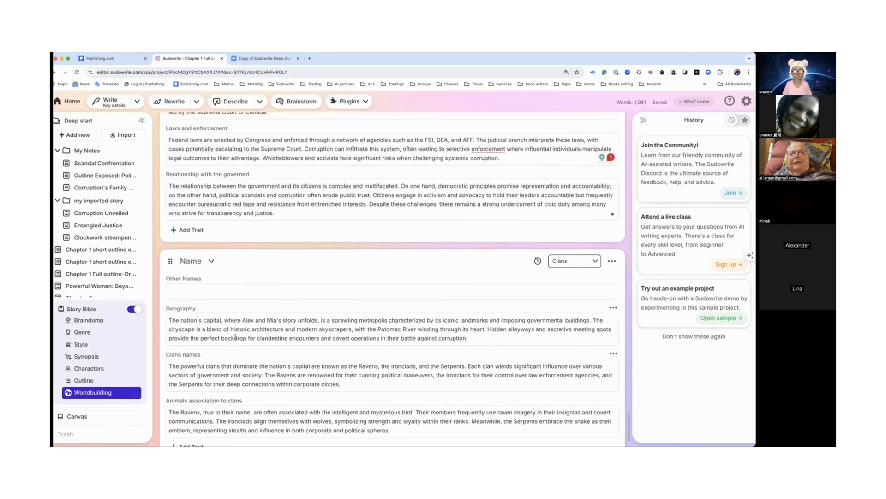
{"action": "scroll", "coordinate": [235, 338], "scroll_direction": "up", "scroll_amount": 15}
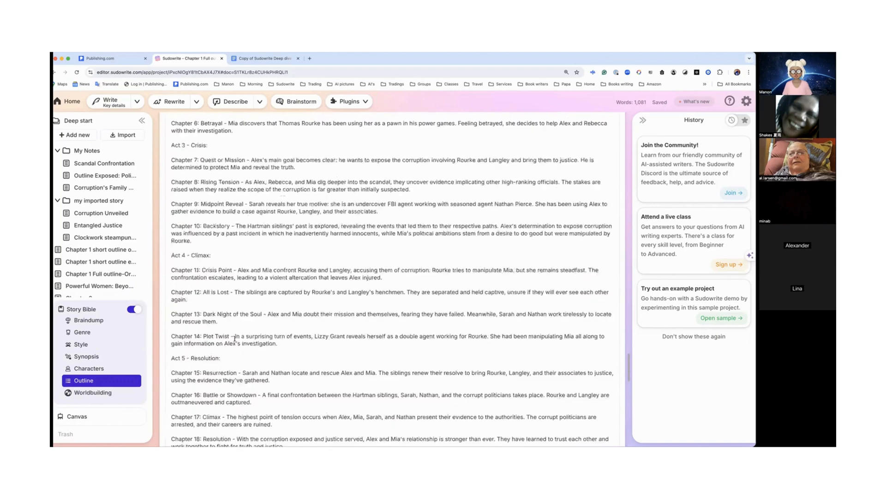
{"action": "scroll", "coordinate": [234, 338], "scroll_direction": "down", "scroll_amount": 15}
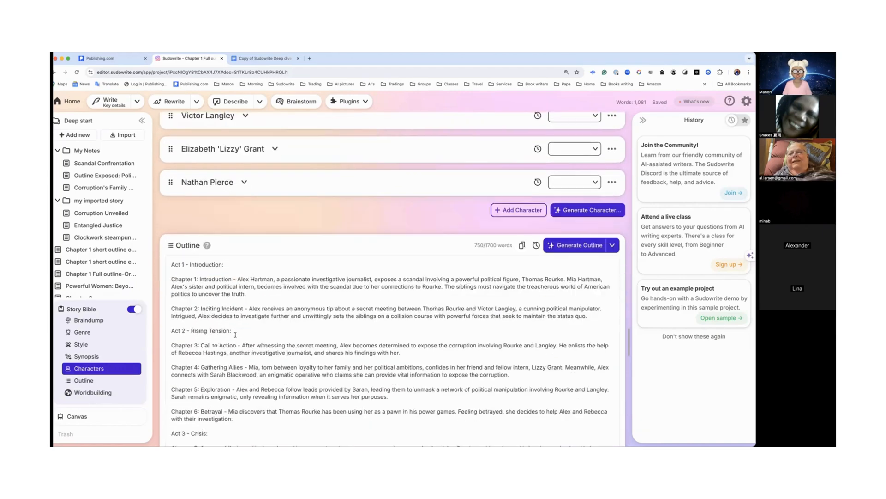
{"action": "scroll", "coordinate": [236, 337], "scroll_direction": "down", "scroll_amount": 8}
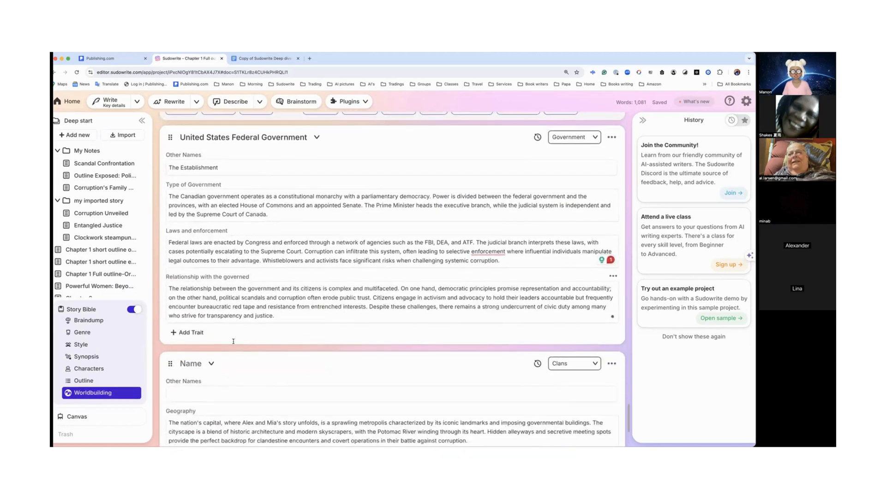
{"action": "scroll", "coordinate": [251, 319], "scroll_direction": "up", "scroll_amount": 5}
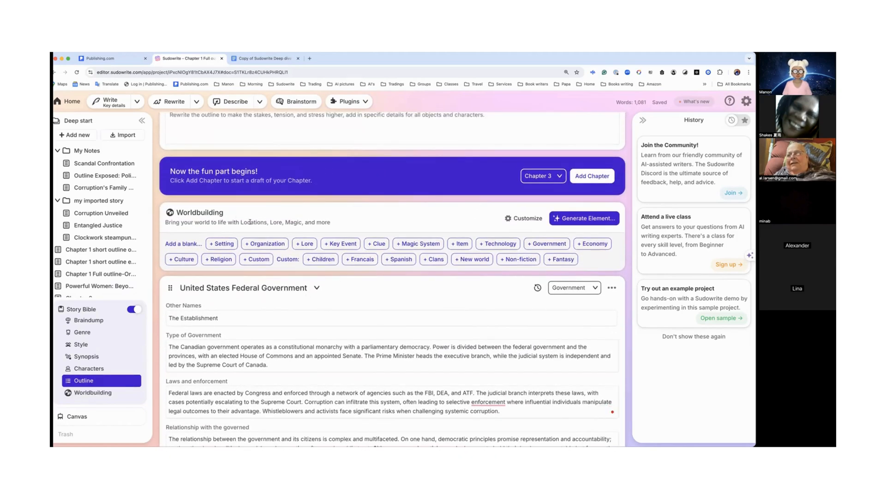
{"action": "left_click", "coordinate": [434, 259]}
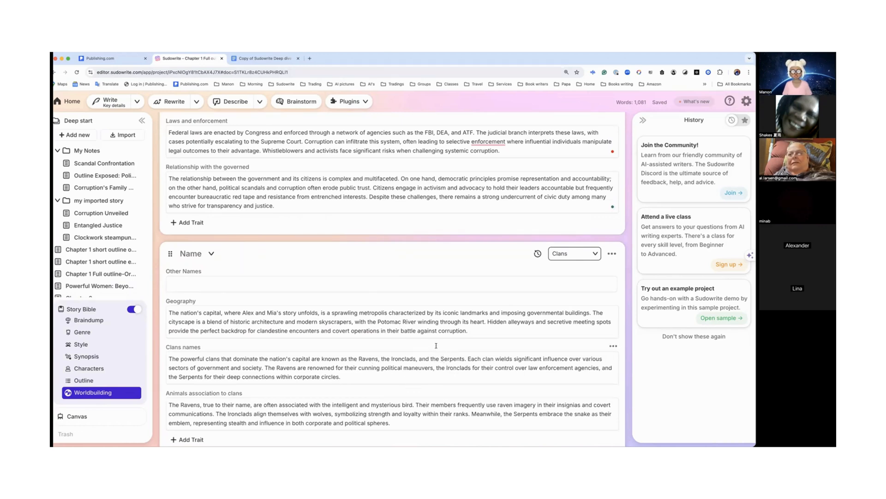
{"action": "scroll", "coordinate": [437, 347], "scroll_direction": "up", "scroll_amount": 1}
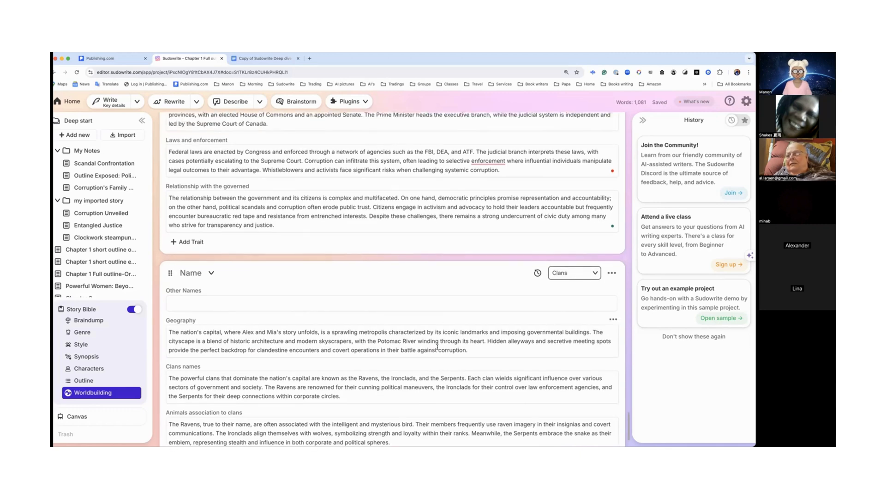
{"action": "scroll", "coordinate": [437, 346], "scroll_direction": "down", "scroll_amount": 2}
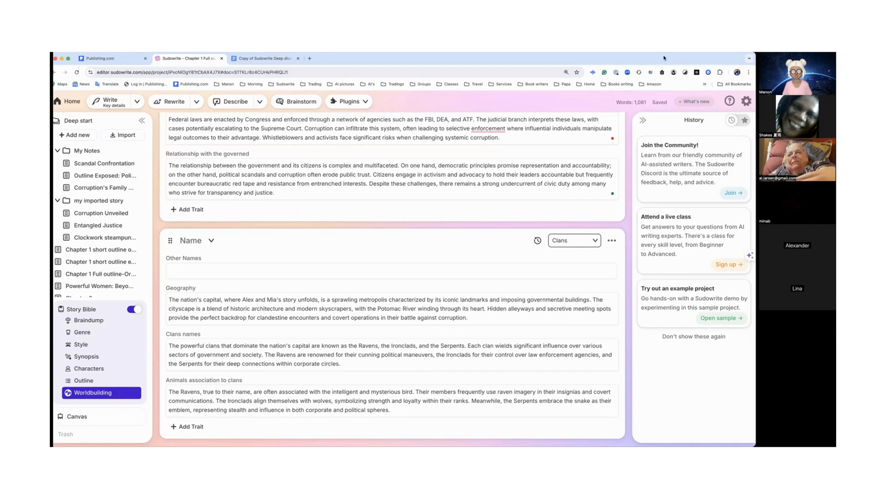
{"action": "left_click_drag", "start_coordinate": [663, 59], "coordinate": [666, 59]}
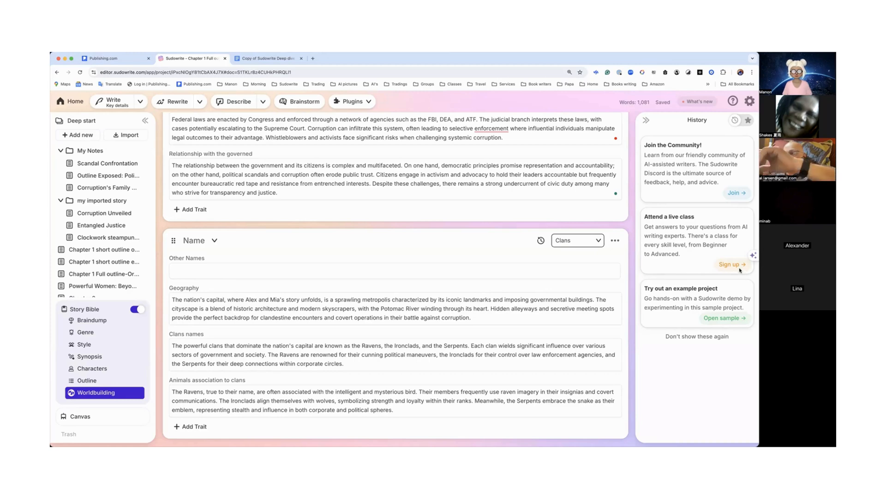
Step: Open the plugin directory through Explore Plugins
{"action": "scroll", "coordinate": [461, 212], "scroll_direction": "up", "scroll_amount": 15}
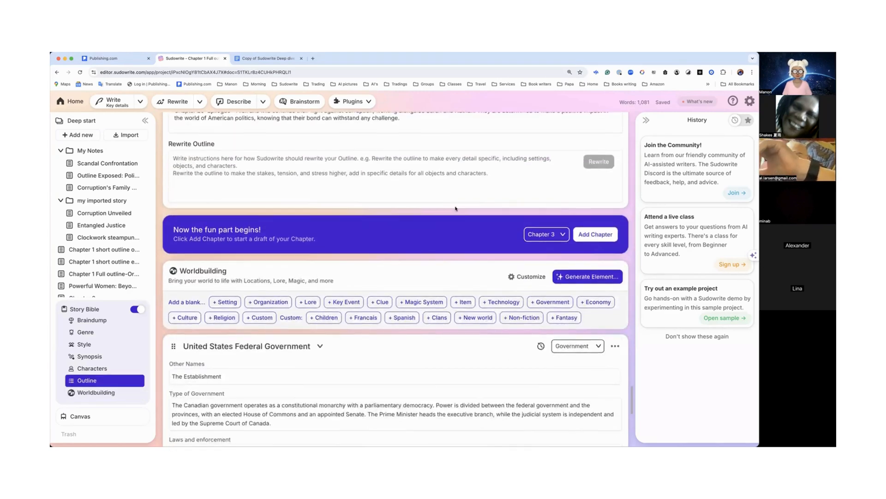
{"action": "scroll", "coordinate": [456, 208], "scroll_direction": "up", "scroll_amount": 5}
{"action": "left_click", "coordinate": [352, 101]}
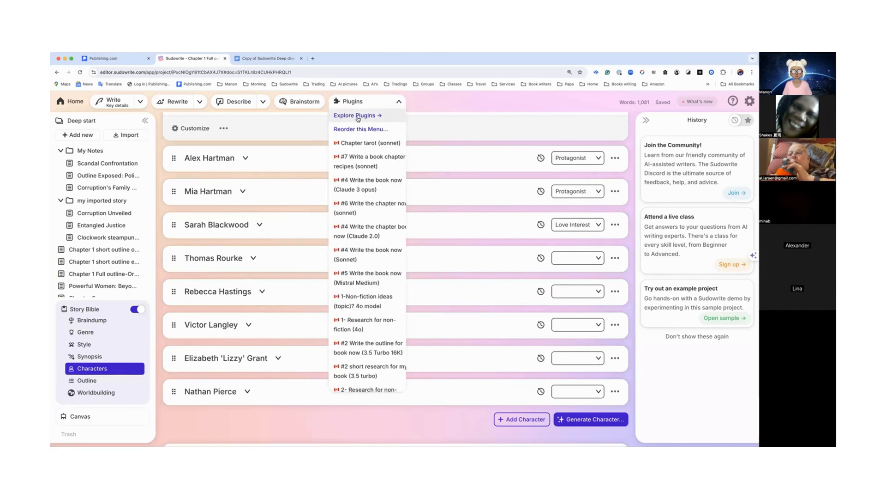
{"action": "left_click", "coordinate": [358, 115]}
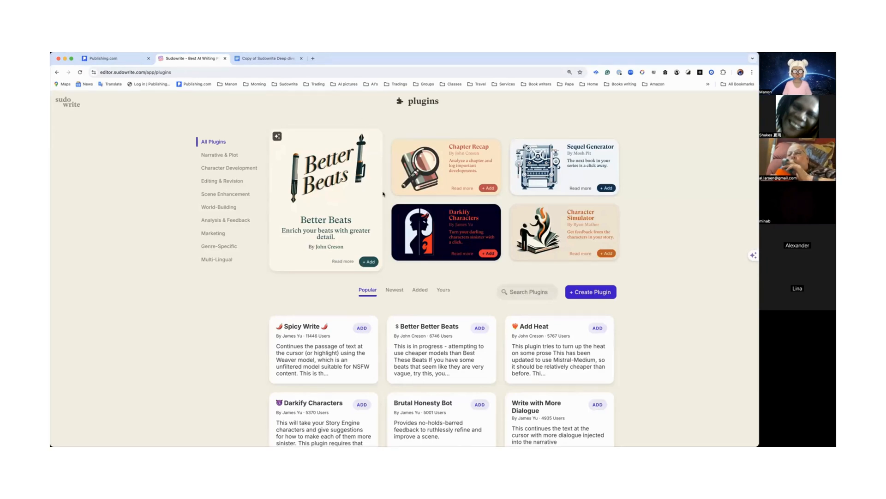
Step: Browse the plugin directory and filter it to your own plugins
{"action": "scroll", "coordinate": [398, 244], "scroll_direction": "down", "scroll_amount": 3}
{"action": "scroll", "coordinate": [398, 244], "scroll_direction": "down", "scroll_amount": 3}
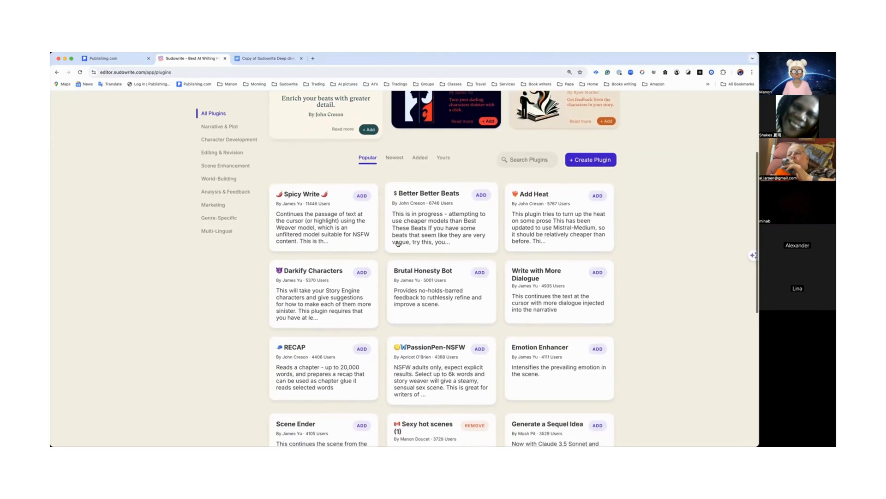
{"action": "scroll", "coordinate": [398, 244], "scroll_direction": "up", "scroll_amount": 4}
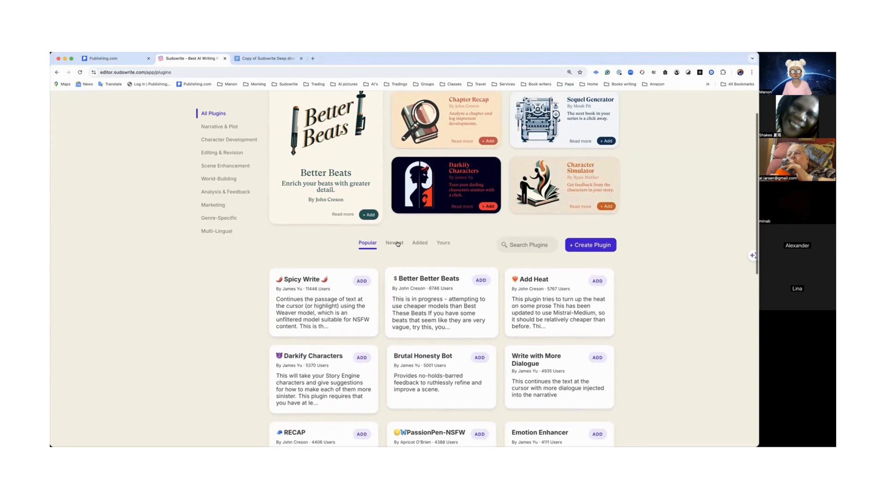
{"action": "left_click", "coordinate": [443, 243]}
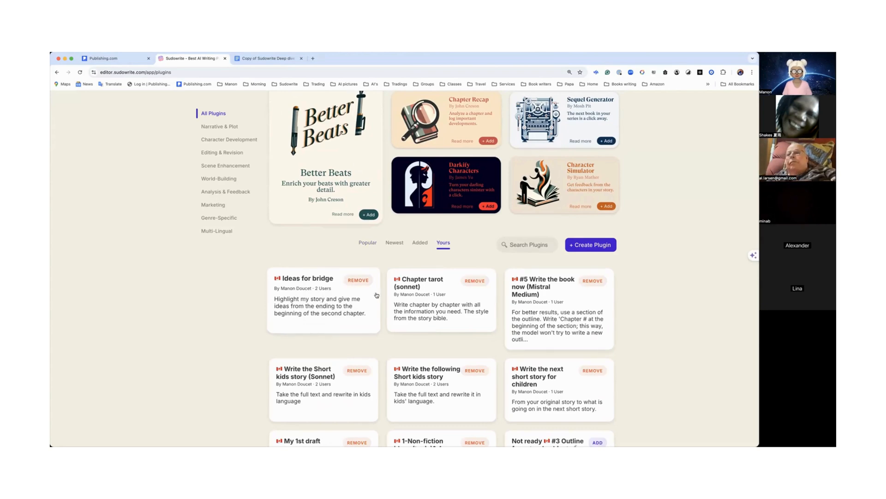
Step: Open the Chapter tarot (sonnet) plugin for editing and review its prompt settings
{"action": "left_click", "coordinate": [444, 312]}
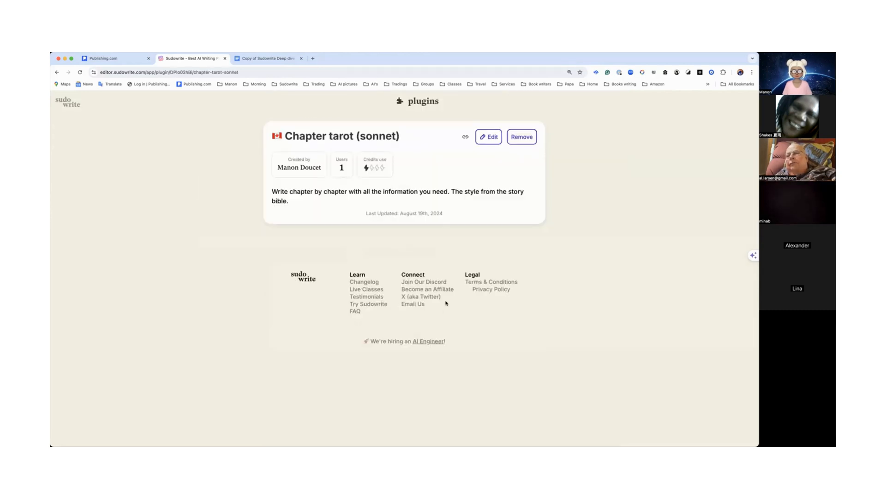
{"action": "left_click", "coordinate": [488, 137]}
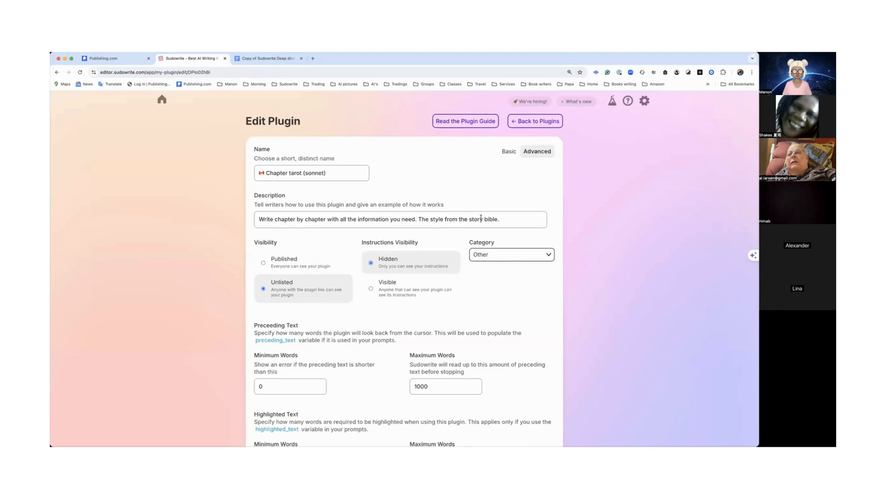
{"action": "scroll", "coordinate": [480, 218], "scroll_direction": "down", "scroll_amount": 10}
{"action": "scroll", "coordinate": [482, 218], "scroll_direction": "down", "scroll_amount": 5}
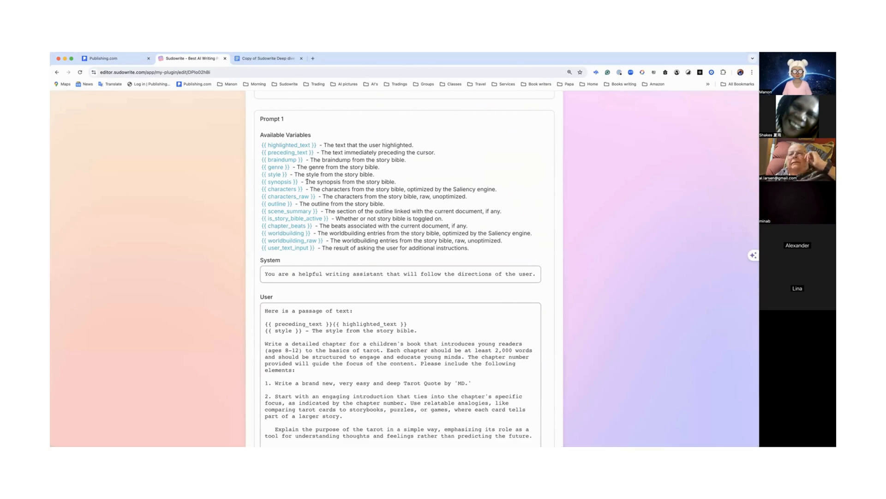
Step: Scroll back up through the Chapter tarot (sonnet) plugin settings and return to the plugin directory
{"action": "scroll", "coordinate": [307, 181], "scroll_direction": "up", "scroll_amount": 2}
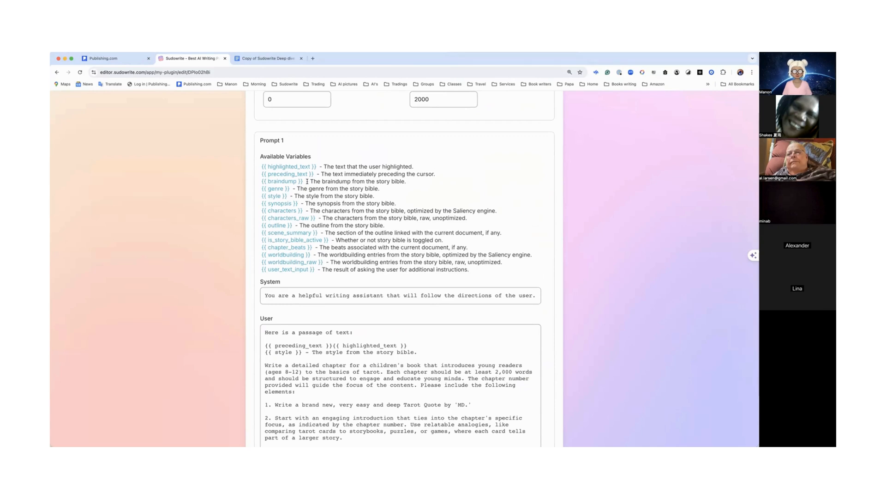
{"action": "scroll", "coordinate": [308, 182], "scroll_direction": "up", "scroll_amount": 1}
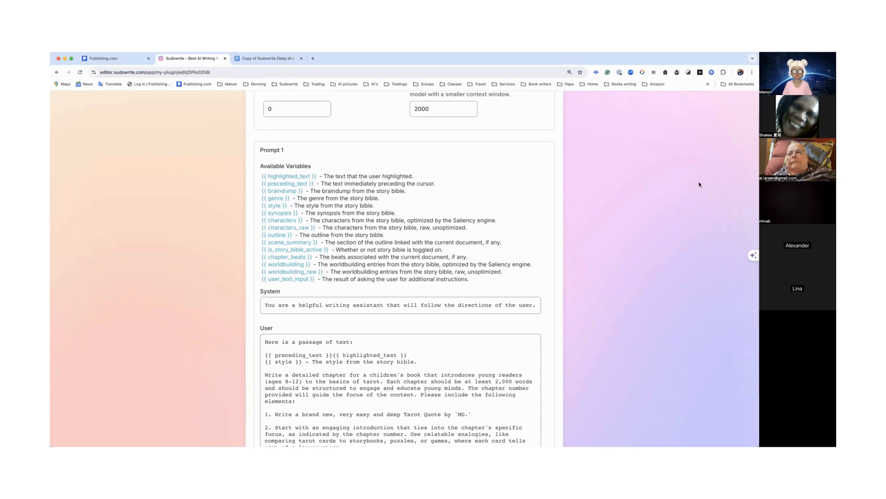
{"action": "scroll", "coordinate": [699, 184], "scroll_direction": "up", "scroll_amount": 5}
{"action": "scroll", "coordinate": [699, 185], "scroll_direction": "up", "scroll_amount": 15}
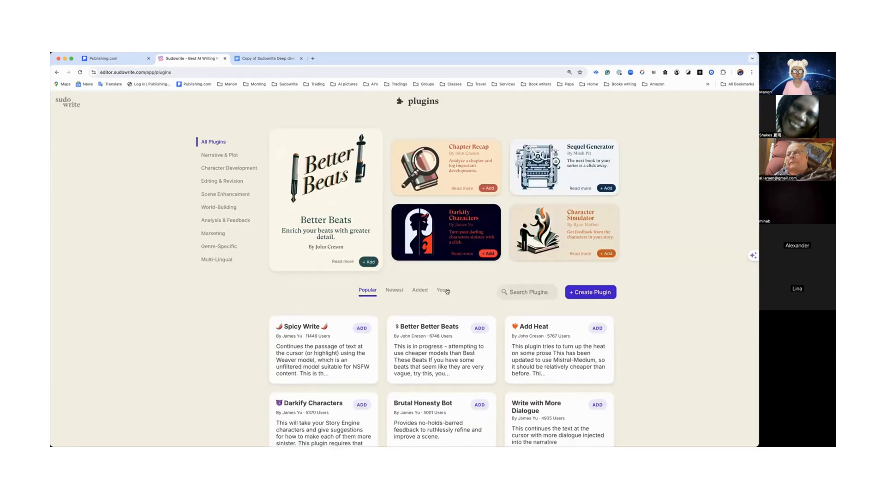
{"action": "left_click", "coordinate": [443, 236]}
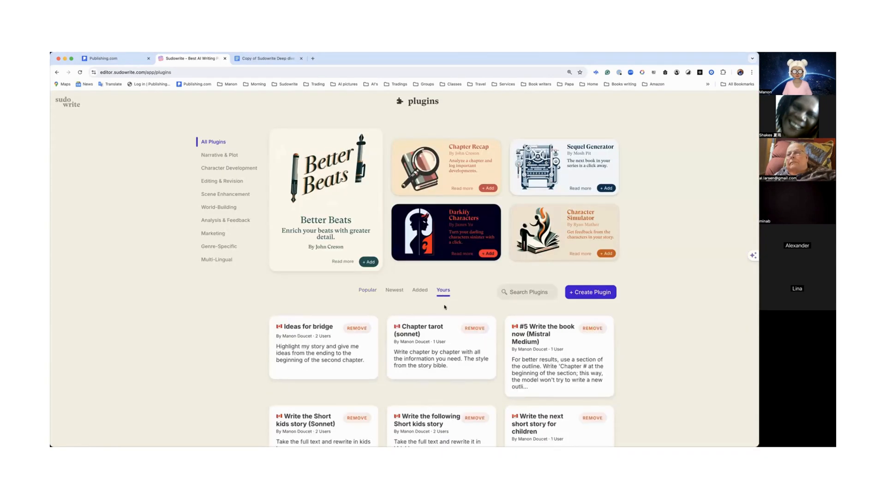
Step: Search your own plugins for "non"
{"action": "scroll", "coordinate": [445, 307], "scroll_direction": "down", "scroll_amount": 5}
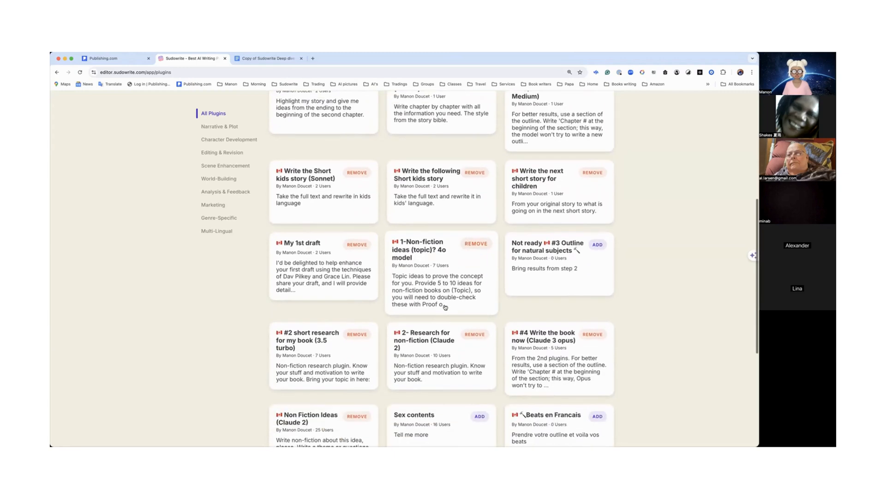
{"action": "scroll", "coordinate": [468, 298], "scroll_direction": "up", "scroll_amount": 6}
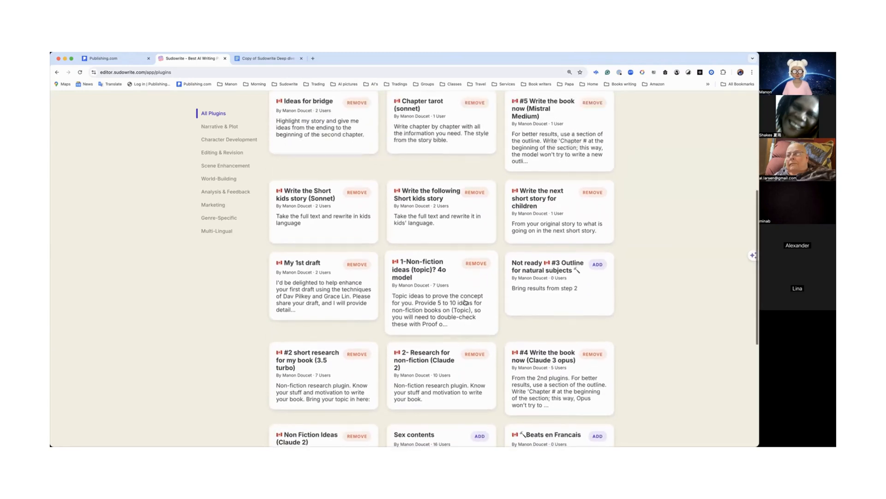
{"action": "left_click", "coordinate": [516, 271]}
{"action": "type", "text": "no"}
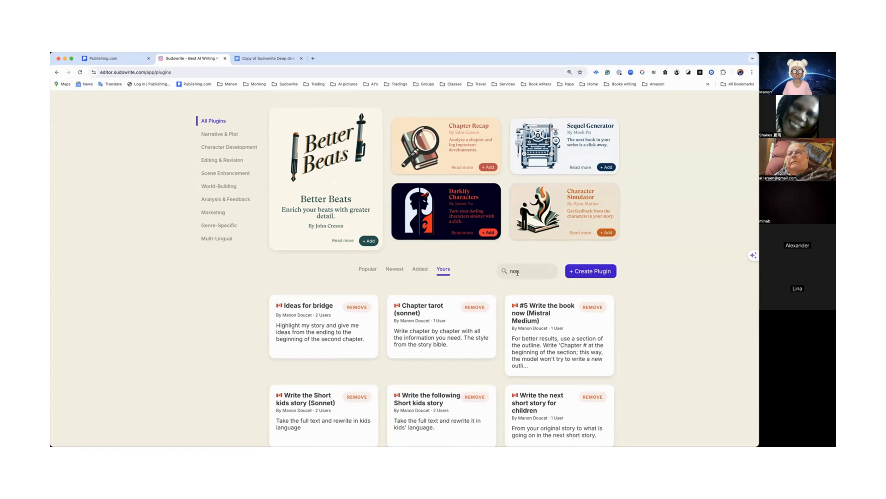
{"action": "type", "text": "n"}
{"action": "key", "text": "Return"}
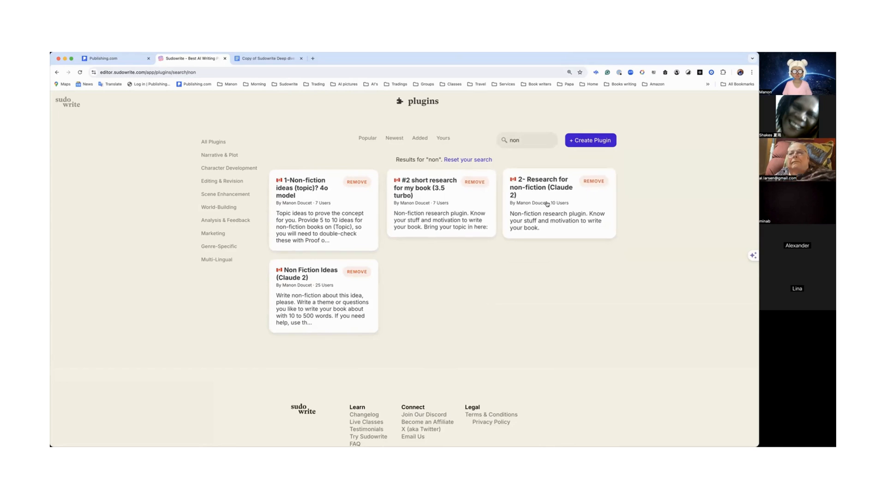
Step: Go to the projects home, create a new project and open it
{"action": "left_click", "coordinate": [67, 104]}
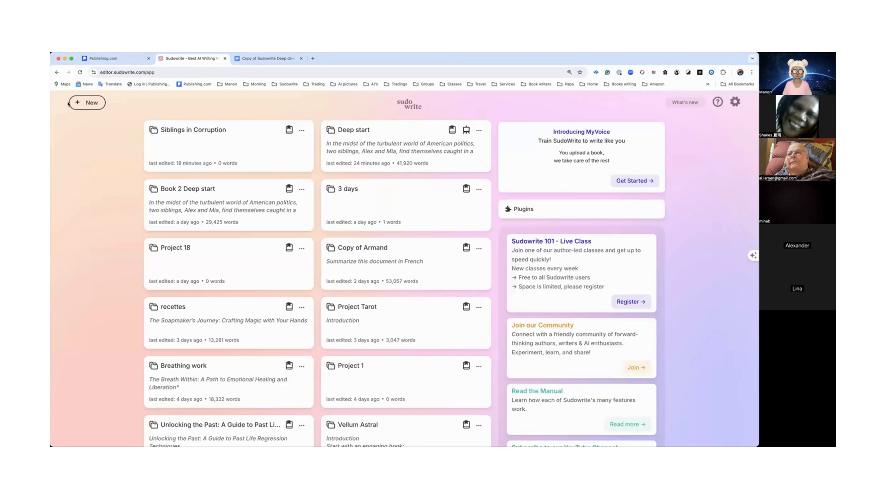
{"action": "left_click", "coordinate": [98, 103]}
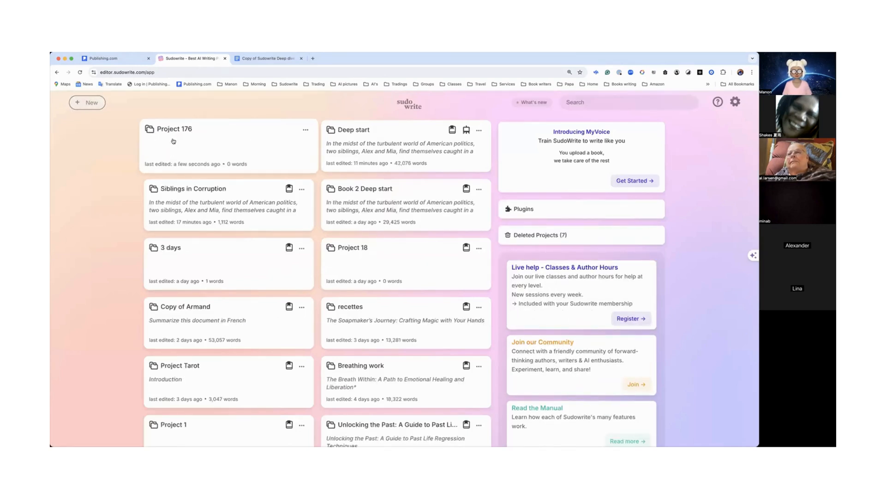
{"action": "left_click", "coordinate": [174, 141]}
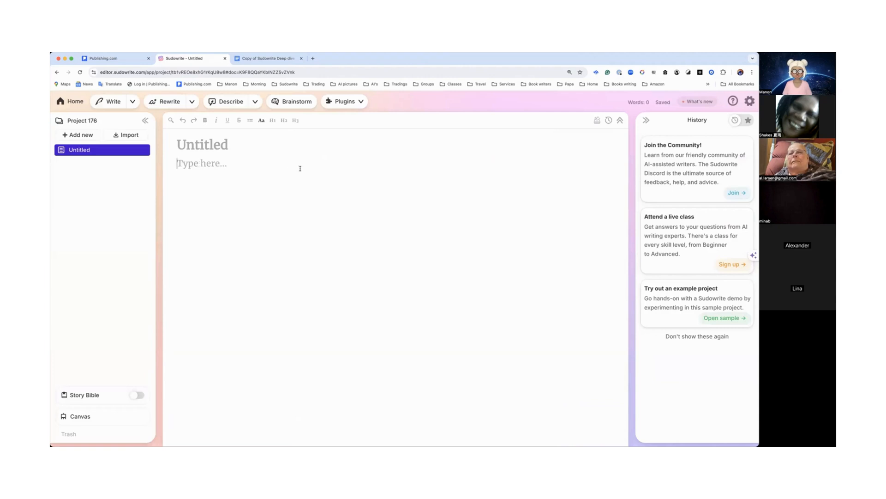
Step: Run the 1-Non-fiction ideas (topic)? 4o model plugin on the empty document
{"action": "left_click", "coordinate": [342, 106]}
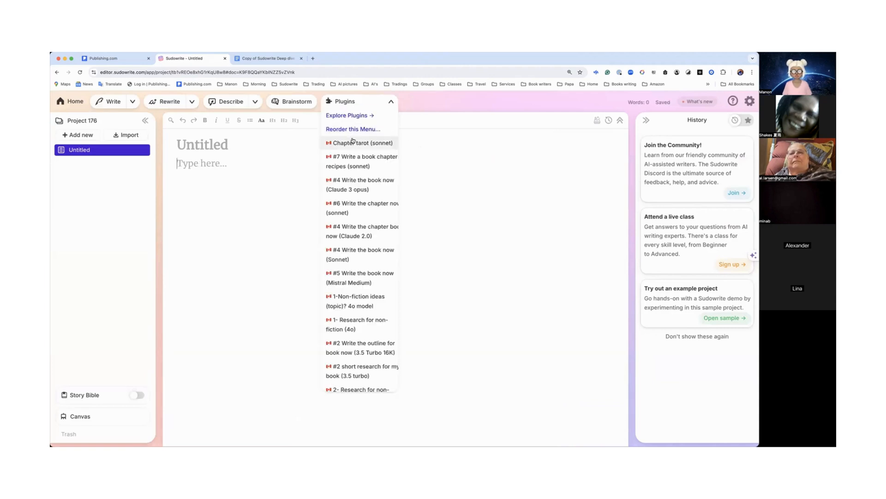
{"action": "scroll", "coordinate": [355, 158], "scroll_direction": "down", "scroll_amount": 5}
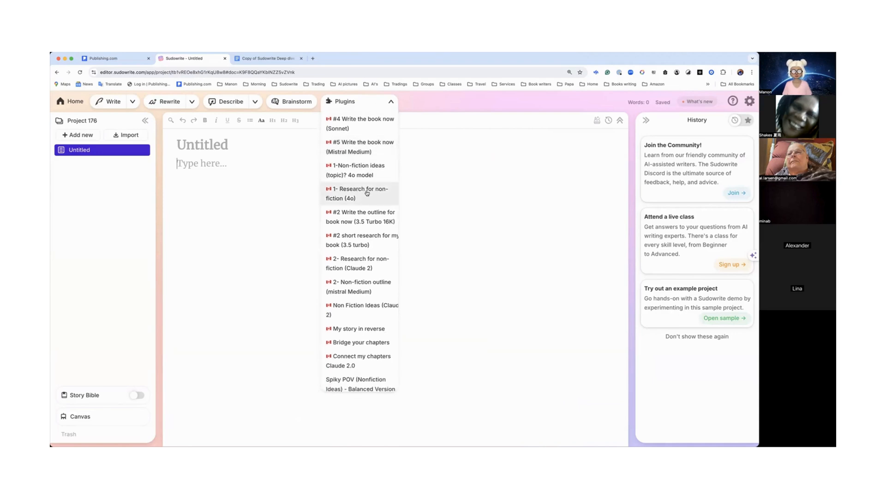
{"action": "scroll", "coordinate": [365, 191], "scroll_direction": "down", "scroll_amount": 3}
{"action": "scroll", "coordinate": [367, 192], "scroll_direction": "up", "scroll_amount": 5}
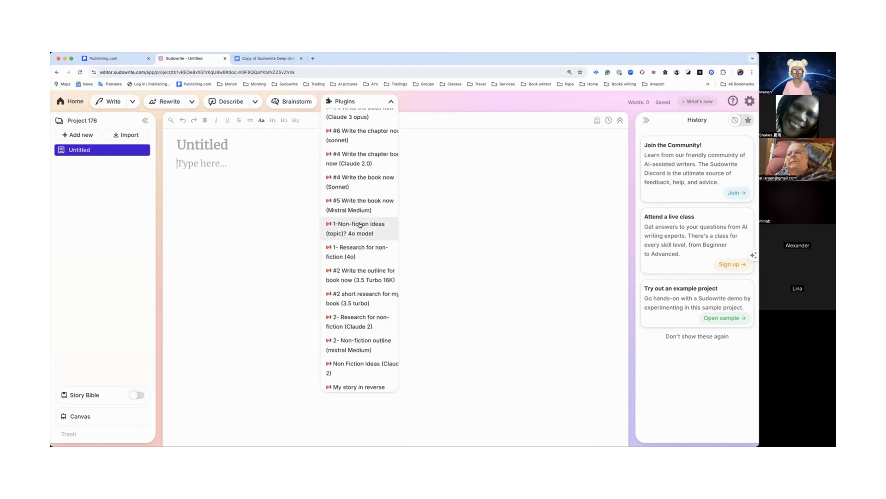
{"action": "left_click", "coordinate": [360, 225]}
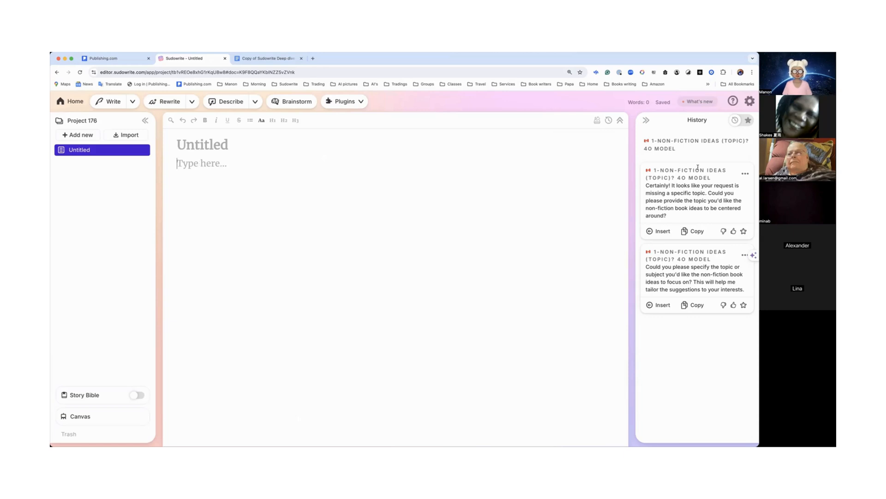
Step: Write Government in the document, select it, and run the Non Fiction Ideas (Claude 2) plugin on it
{"action": "left_click_drag", "start_coordinate": [646, 169], "coordinate": [701, 171]}
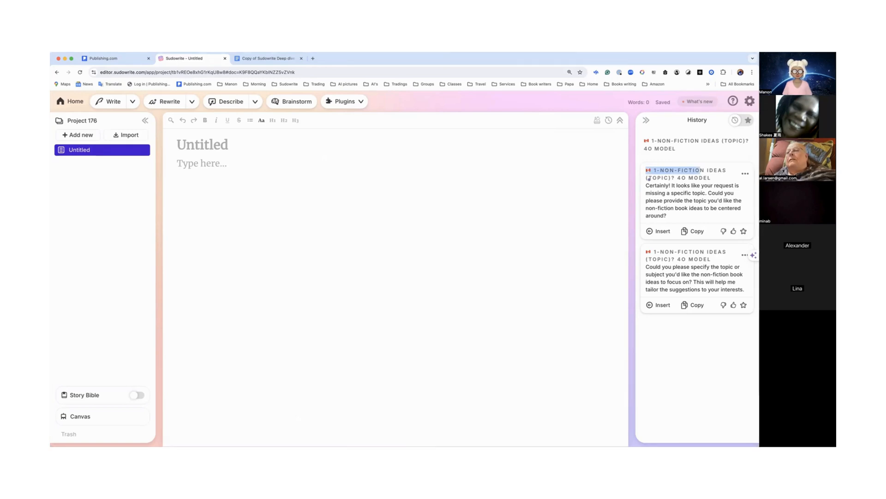
{"action": "left_click", "coordinate": [190, 163]}
{"action": "type", "text": "Government"}
{"action": "left_click_drag", "start_coordinate": [233, 163], "coordinate": [171, 167]}
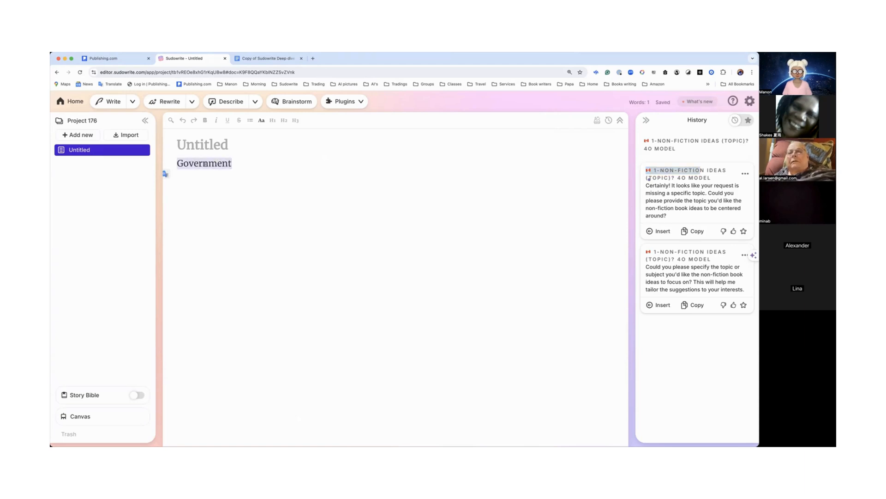
{"action": "left_click", "coordinate": [345, 101]}
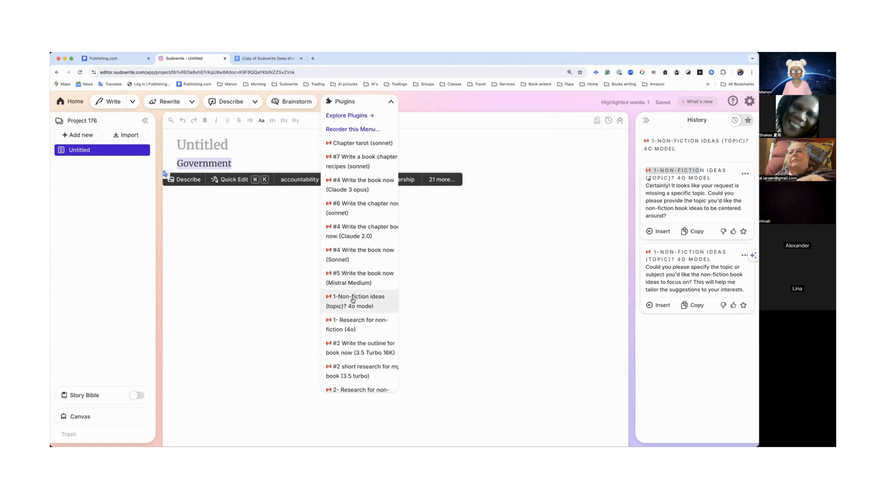
{"action": "scroll", "coordinate": [353, 301], "scroll_direction": "down", "scroll_amount": 5}
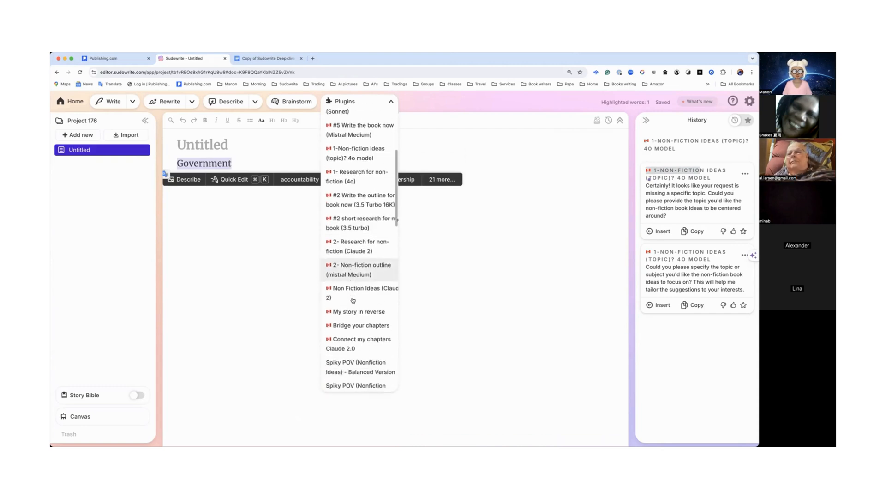
{"action": "left_click", "coordinate": [353, 298]}
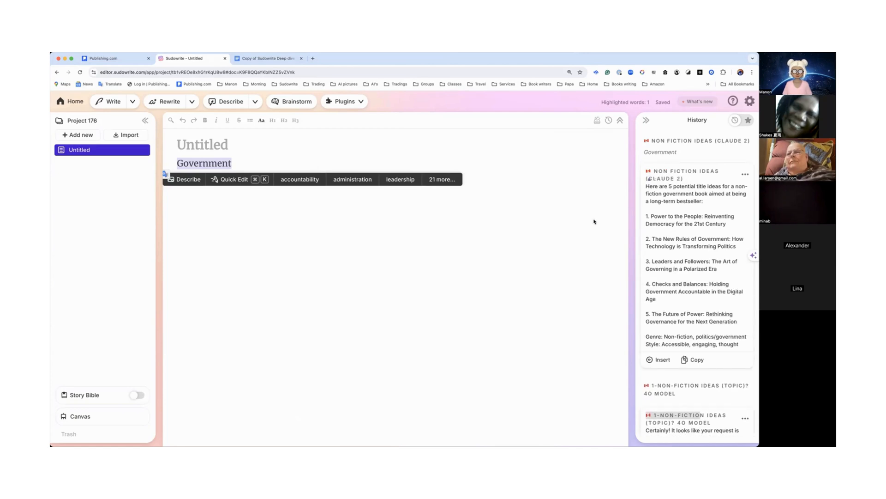
Step: Read through the generated non-fiction titles, draft, synopsis and outline in the history panel
{"action": "scroll", "coordinate": [658, 366], "scroll_direction": "down", "scroll_amount": 3}
{"action": "scroll", "coordinate": [658, 366], "scroll_direction": "down", "scroll_amount": 2}
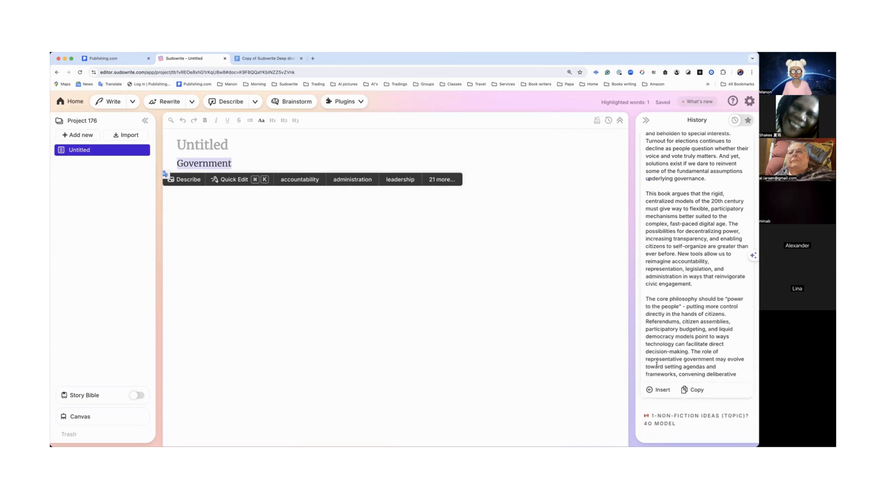
{"action": "scroll", "coordinate": [656, 364], "scroll_direction": "down", "scroll_amount": 5}
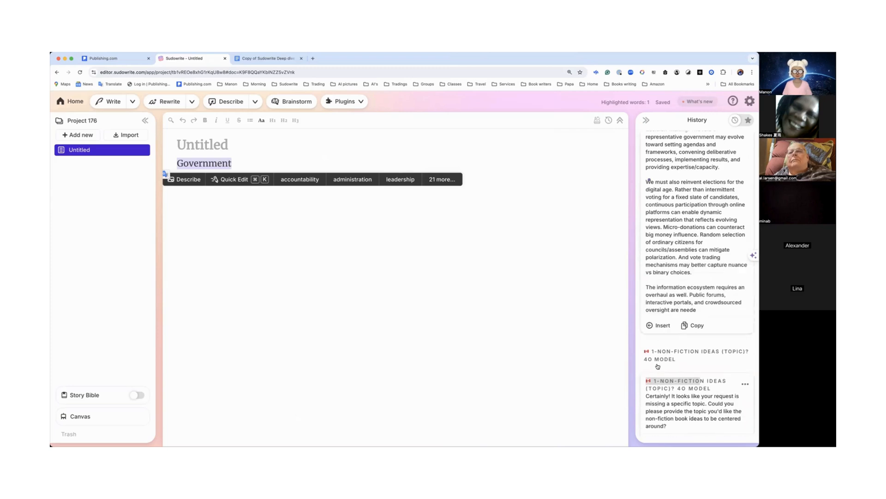
{"action": "scroll", "coordinate": [657, 366], "scroll_direction": "down", "scroll_amount": 5}
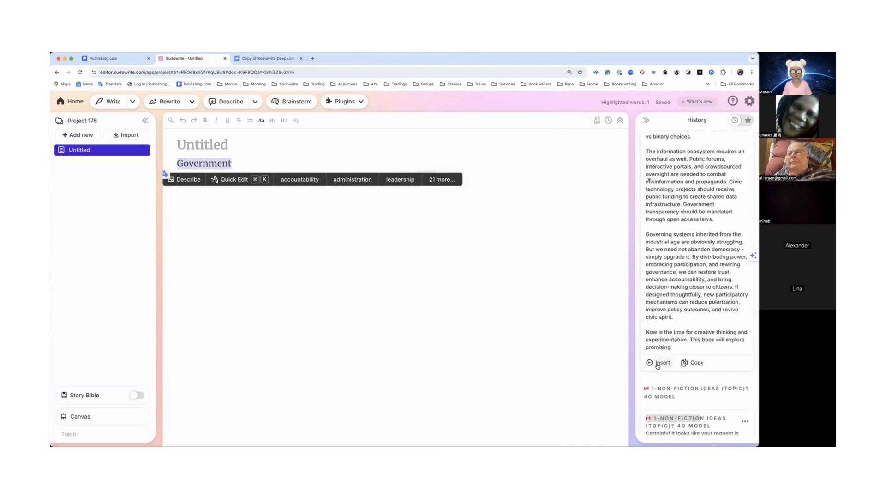
{"action": "scroll", "coordinate": [657, 366], "scroll_direction": "down", "scroll_amount": 1}
{"action": "scroll", "coordinate": [657, 366], "scroll_direction": "down", "scroll_amount": 3}
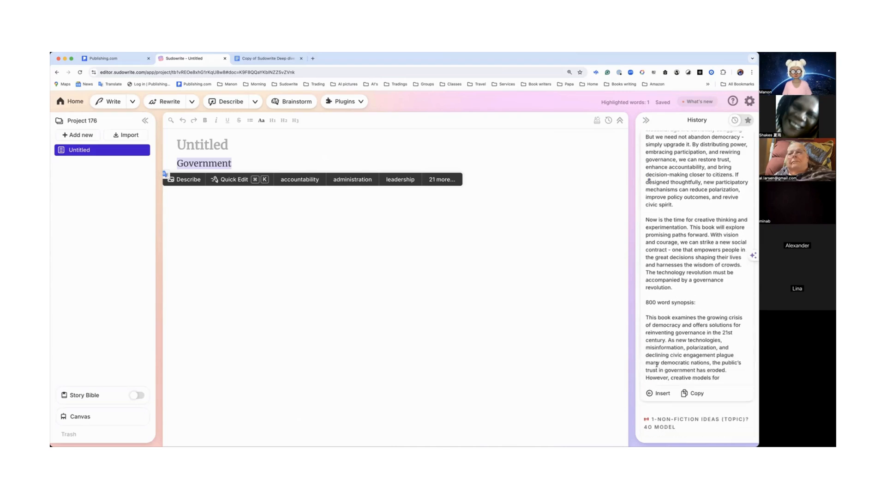
{"action": "scroll", "coordinate": [657, 366], "scroll_direction": "down", "scroll_amount": 3}
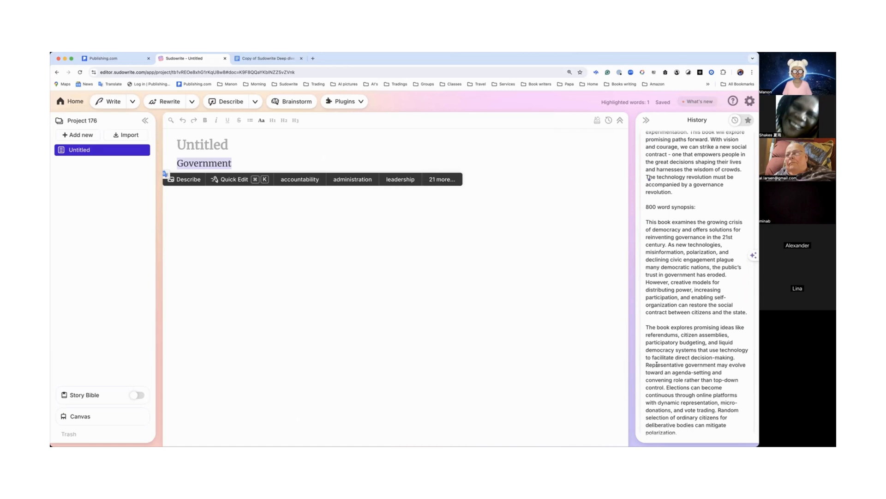
{"action": "scroll", "coordinate": [657, 365], "scroll_direction": "down", "scroll_amount": 4}
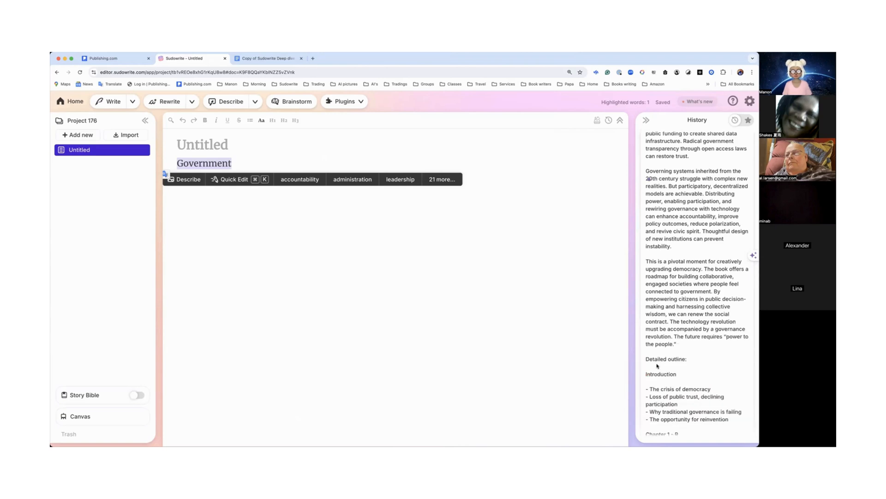
{"action": "scroll", "coordinate": [657, 365], "scroll_direction": "down", "scroll_amount": 5}
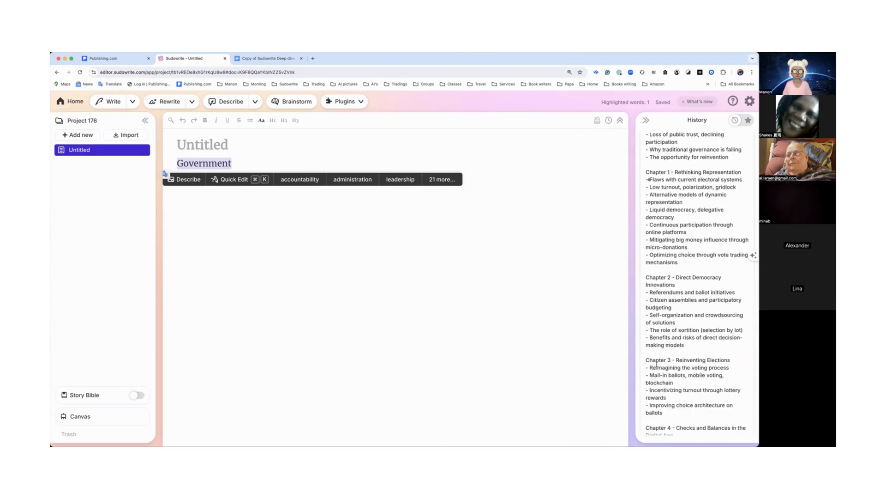
{"action": "scroll", "coordinate": [657, 364], "scroll_direction": "down", "scroll_amount": 10}
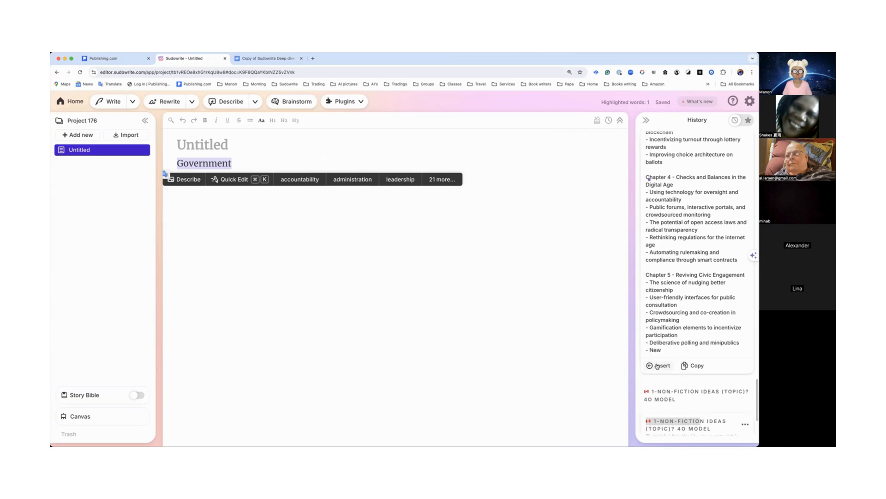
{"action": "scroll", "coordinate": [657, 365], "scroll_direction": "down", "scroll_amount": 3}
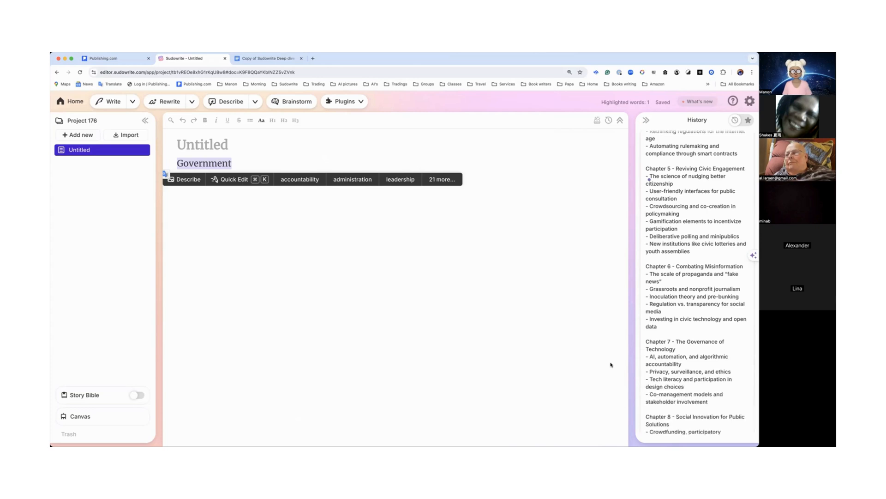
Step: Insert the generated Non Fiction Ideas result into the document
{"action": "scroll", "coordinate": [673, 369], "scroll_direction": "down", "scroll_amount": 10}
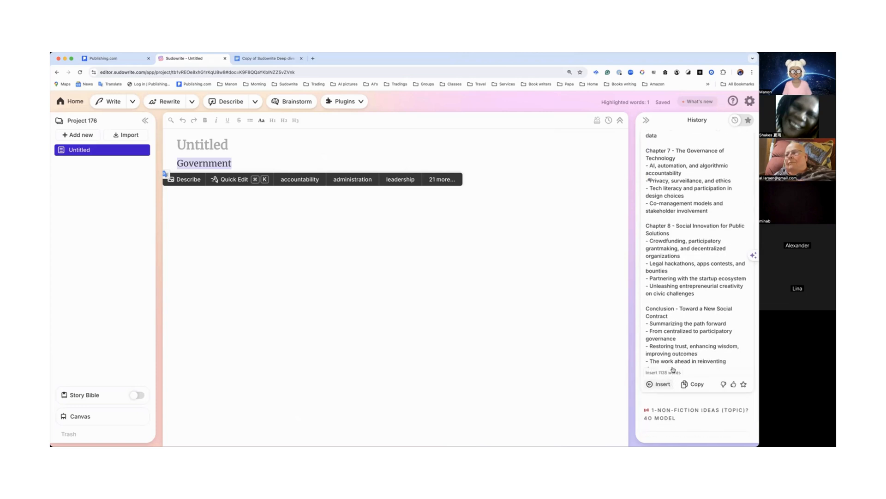
{"action": "left_click", "coordinate": [552, 315]}
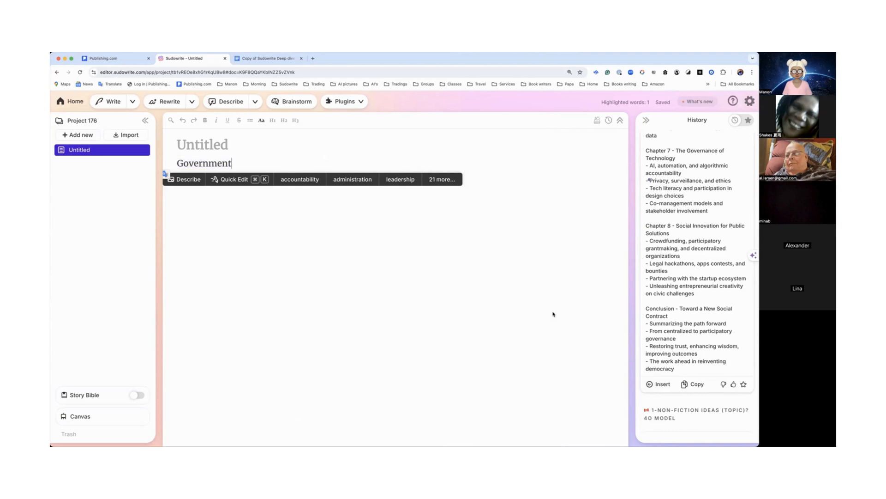
{"action": "left_click", "coordinate": [663, 384]}
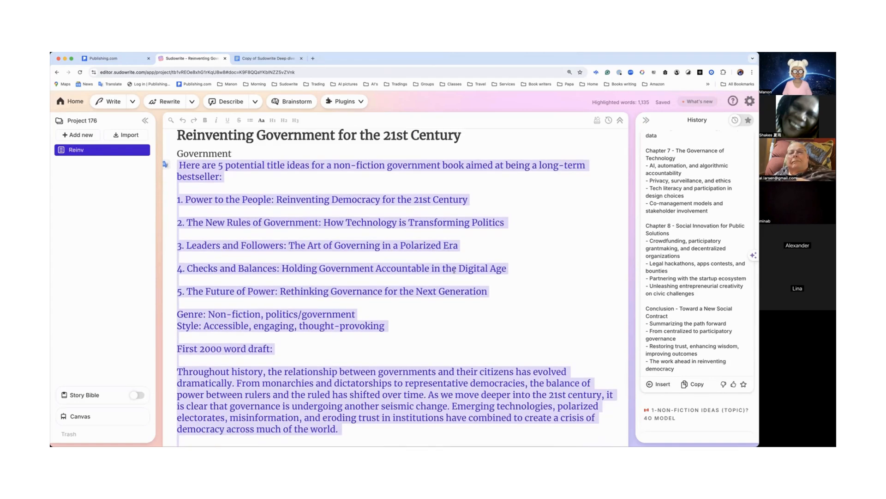
Step: Highlight the title ideas, the genre and style lines, and the first-draft heading in the inserted text
{"action": "left_click", "coordinate": [454, 270]}
{"action": "left_click_drag", "start_coordinate": [181, 202], "coordinate": [388, 305]}
{"action": "scroll", "coordinate": [290, 252], "scroll_direction": "down", "scroll_amount": 3}
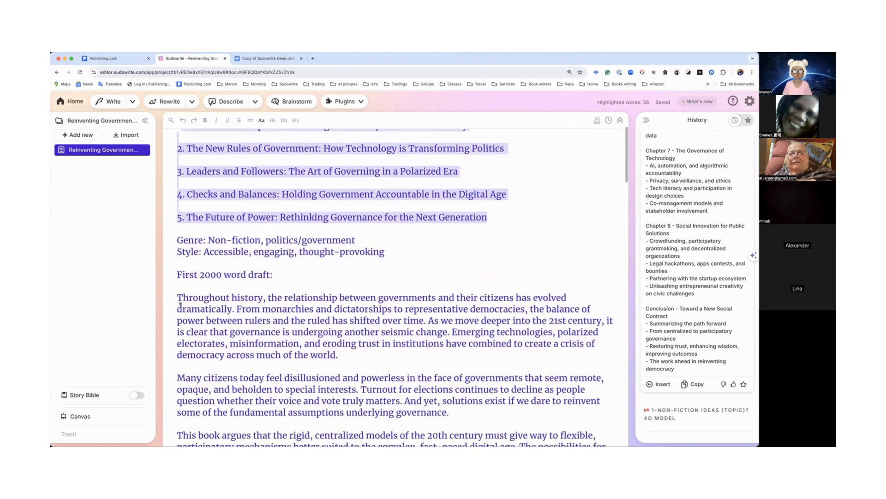
{"action": "left_click_drag", "start_coordinate": [183, 229], "coordinate": [333, 229]}
{"action": "left_click_drag", "start_coordinate": [187, 241], "coordinate": [382, 239]}
{"action": "scroll", "coordinate": [368, 244], "scroll_direction": "down", "scroll_amount": 3}
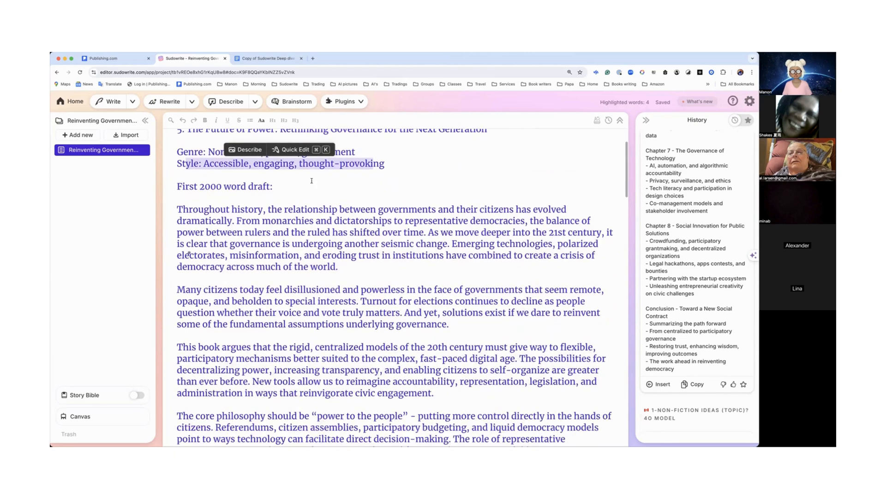
{"action": "left_click_drag", "start_coordinate": [177, 186], "coordinate": [304, 195]}
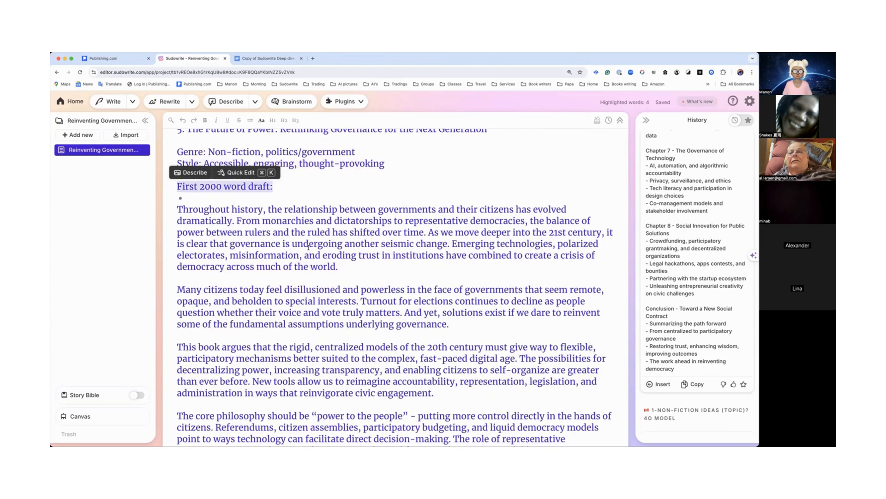
Step: Read through the inserted first draft, synopsis and detailed chapter outline in the document
{"action": "scroll", "coordinate": [309, 247], "scroll_direction": "down", "scroll_amount": 9}
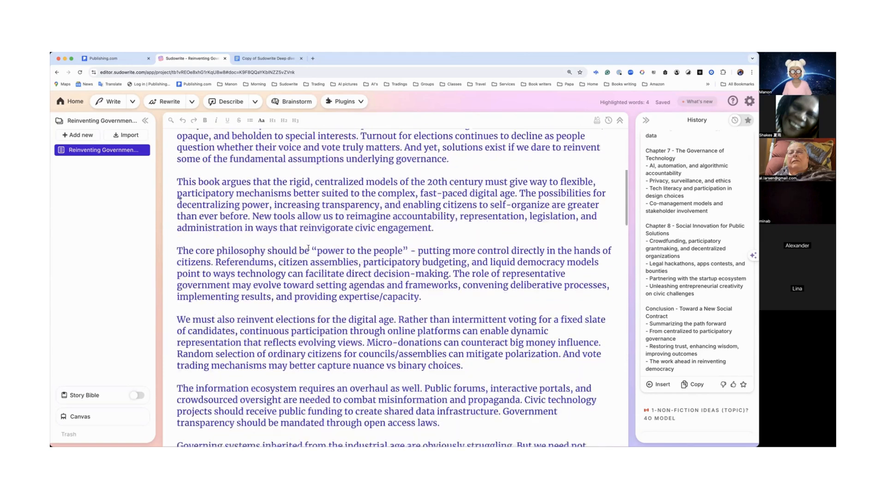
{"action": "scroll", "coordinate": [309, 247], "scroll_direction": "down", "scroll_amount": 10}
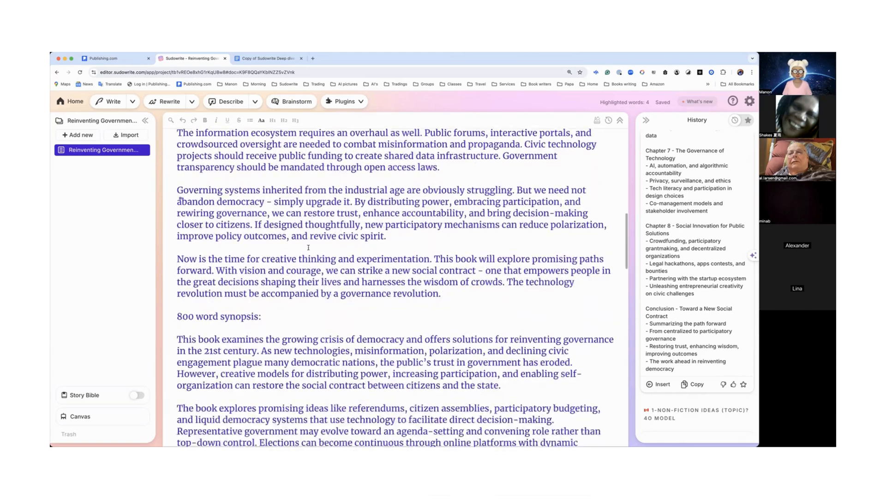
{"action": "scroll", "coordinate": [308, 247], "scroll_direction": "down", "scroll_amount": 5}
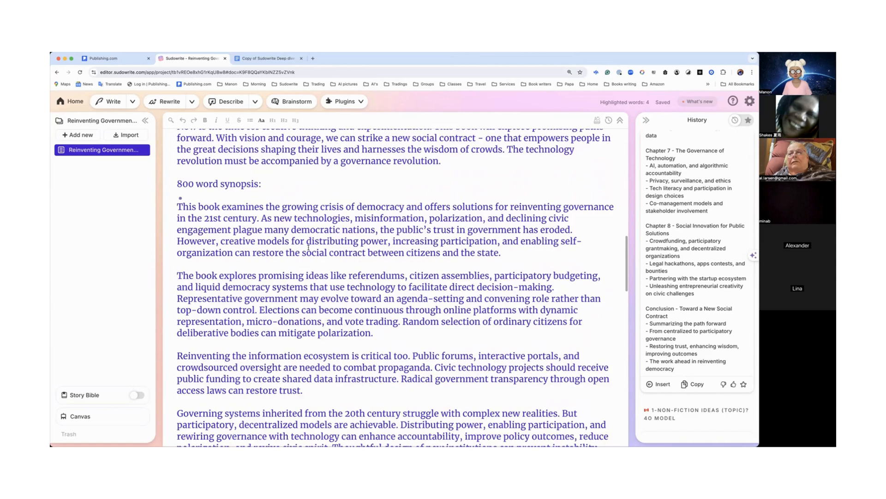
{"action": "scroll", "coordinate": [307, 252], "scroll_direction": "up", "scroll_amount": 4}
{"action": "scroll", "coordinate": [307, 252], "scroll_direction": "up", "scroll_amount": 9}
{"action": "scroll", "coordinate": [307, 252], "scroll_direction": "up", "scroll_amount": 18}
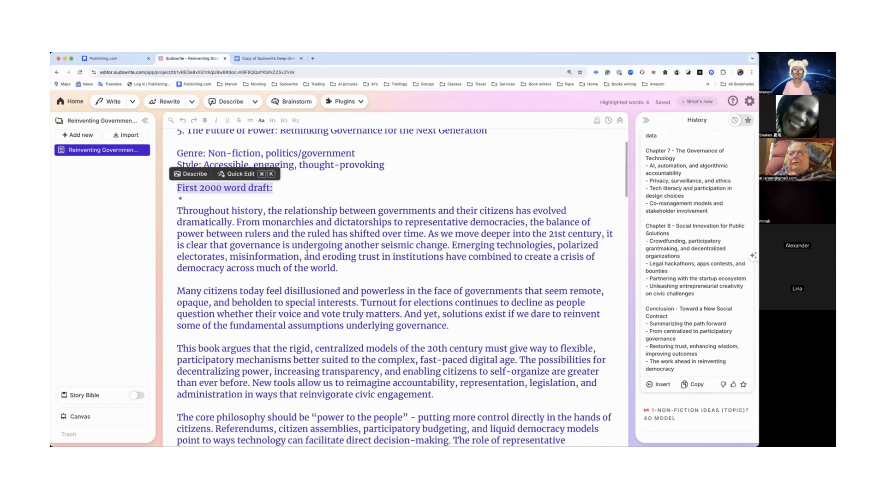
{"action": "scroll", "coordinate": [275, 291], "scroll_direction": "down", "scroll_amount": 20}
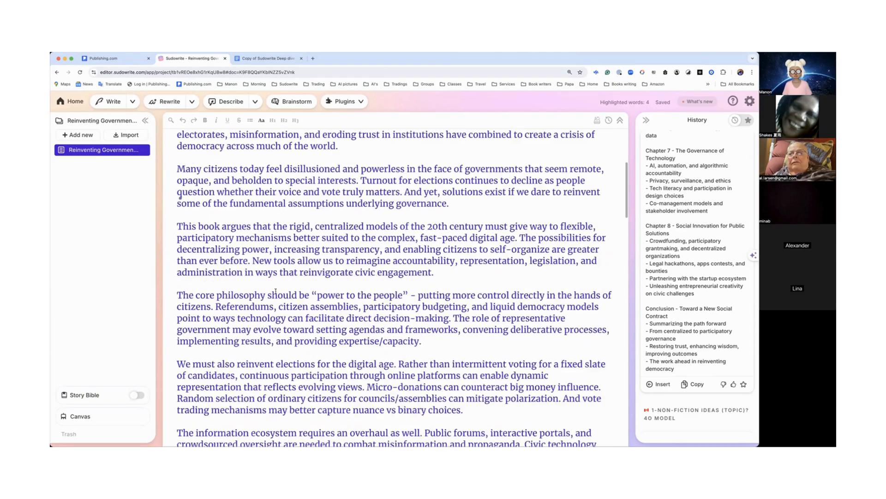
{"action": "scroll", "coordinate": [275, 290], "scroll_direction": "down", "scroll_amount": 14}
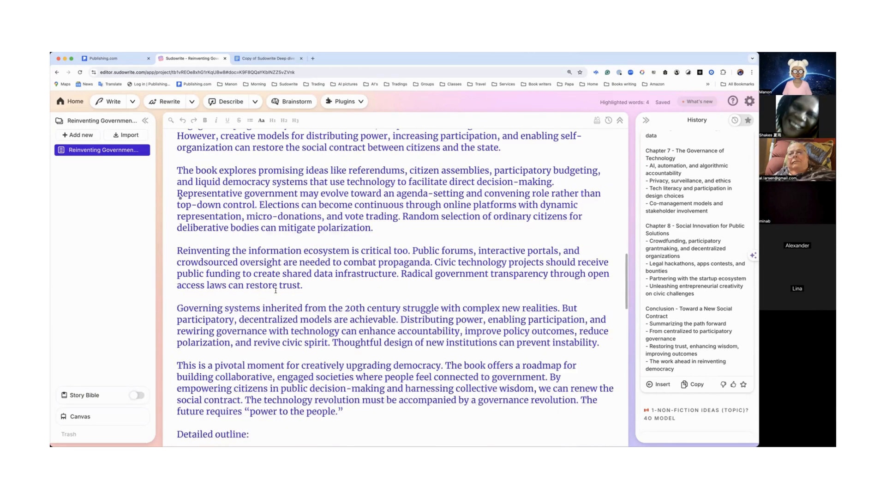
{"action": "scroll", "coordinate": [275, 290], "scroll_direction": "down", "scroll_amount": 1}
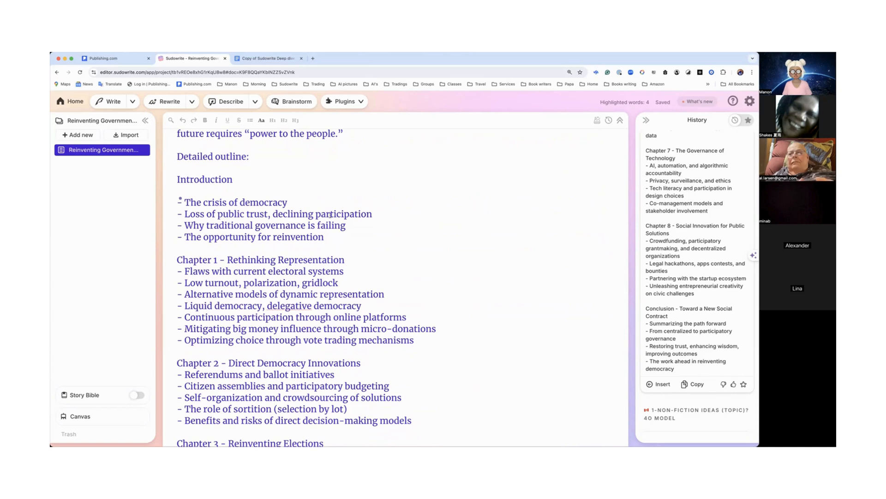
{"action": "scroll", "coordinate": [180, 199], "scroll_direction": "down", "scroll_amount": 3}
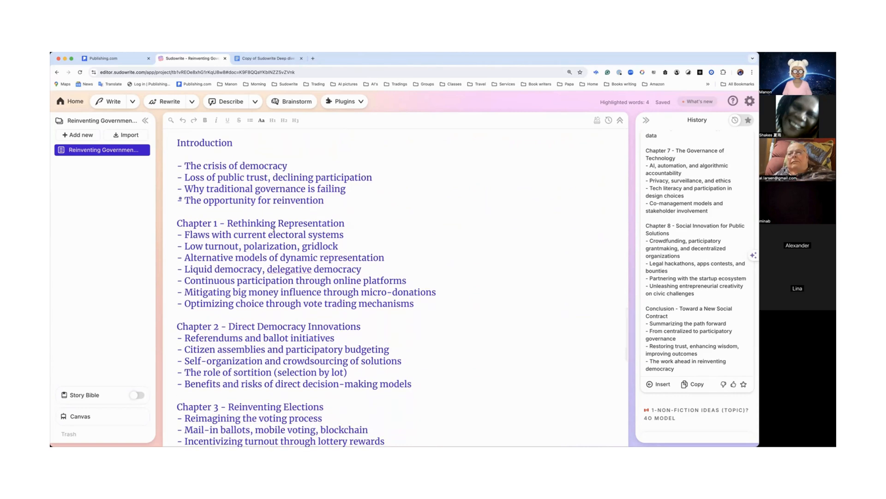
{"action": "scroll", "coordinate": [273, 229], "scroll_direction": "down", "scroll_amount": 5}
{"action": "scroll", "coordinate": [273, 229], "scroll_direction": "down", "scroll_amount": 1}
{"action": "scroll", "coordinate": [283, 199], "scroll_direction": "down", "scroll_amount": 15}
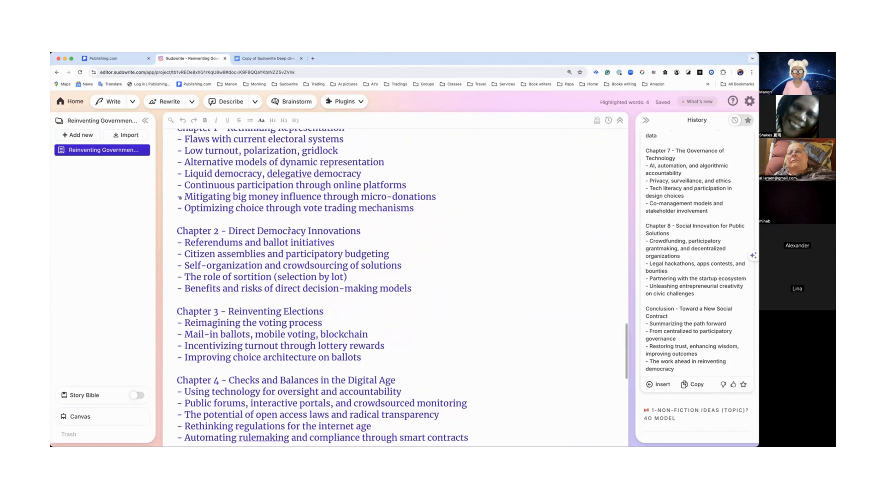
{"action": "scroll", "coordinate": [290, 229], "scroll_direction": "down", "scroll_amount": 8}
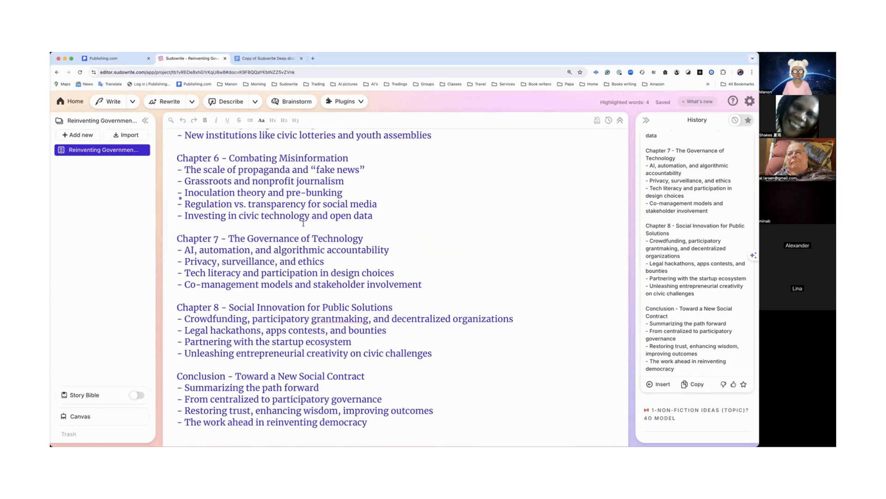
{"action": "scroll", "coordinate": [303, 223], "scroll_direction": "up", "scroll_amount": 9}
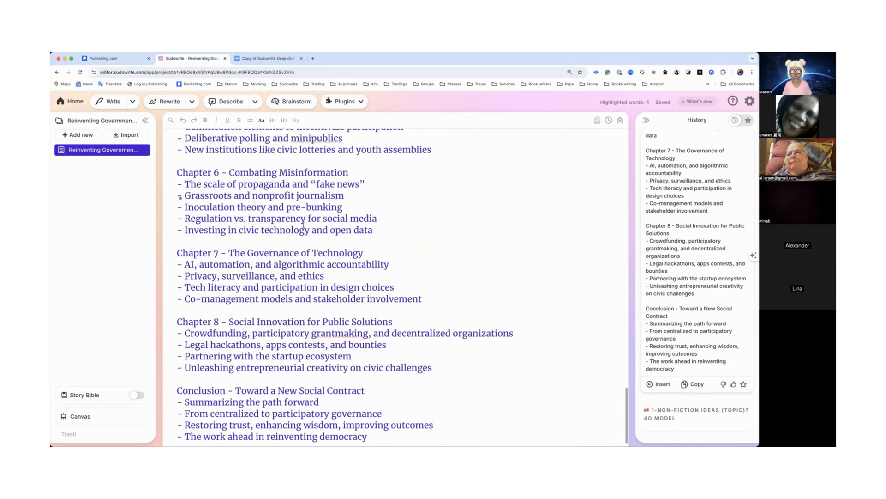
{"action": "scroll", "coordinate": [302, 226], "scroll_direction": "up", "scroll_amount": 20}
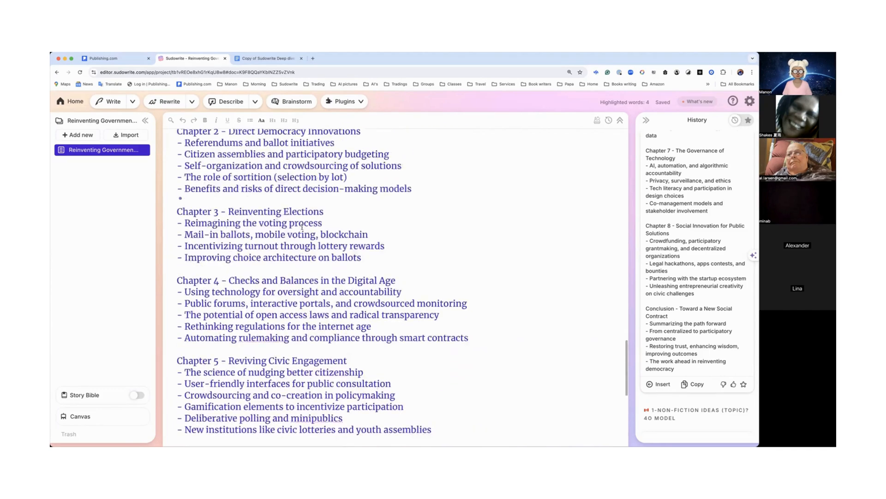
{"action": "left_click", "coordinate": [354, 103]}
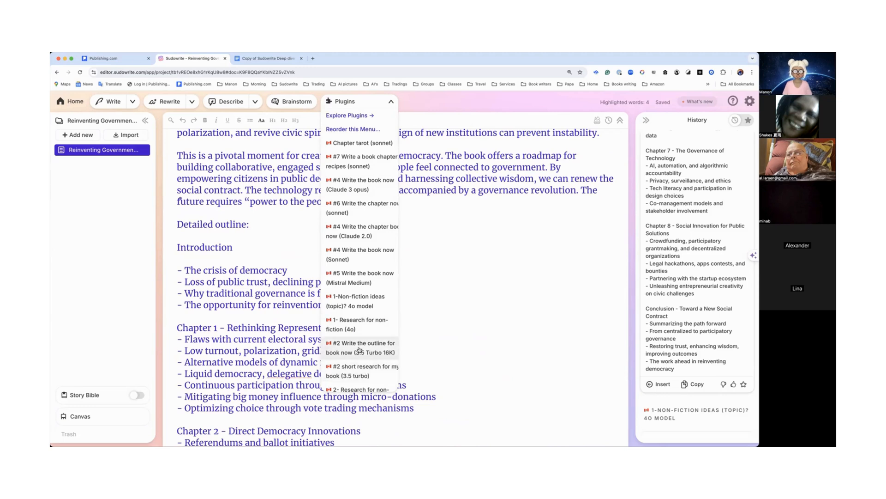
{"action": "scroll", "coordinate": [361, 350], "scroll_direction": "down", "scroll_amount": 2}
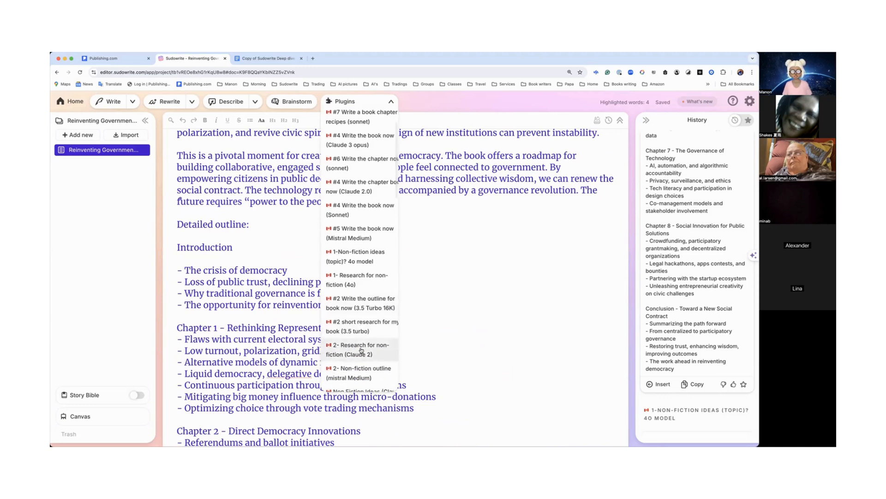
{"action": "scroll", "coordinate": [362, 350], "scroll_direction": "down", "scroll_amount": 2}
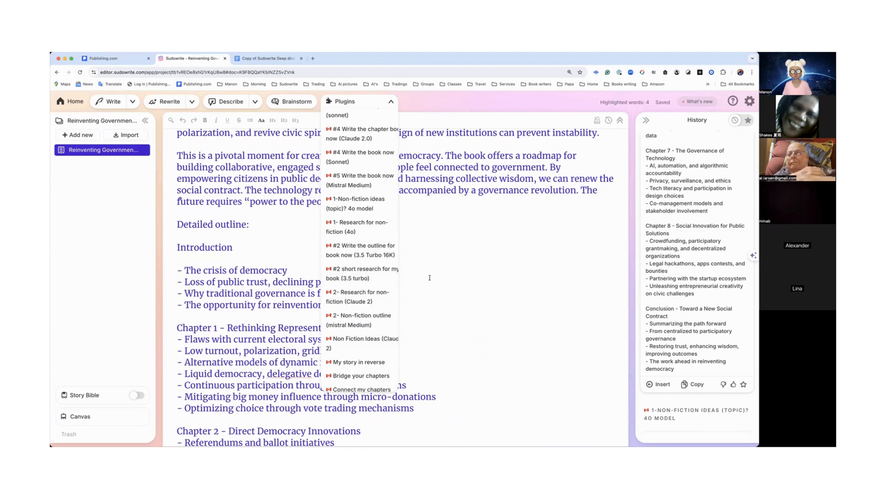
{"action": "scroll", "coordinate": [429, 278], "scroll_direction": "up", "scroll_amount": 1}
{"action": "scroll", "coordinate": [429, 278], "scroll_direction": "up", "scroll_amount": 15}
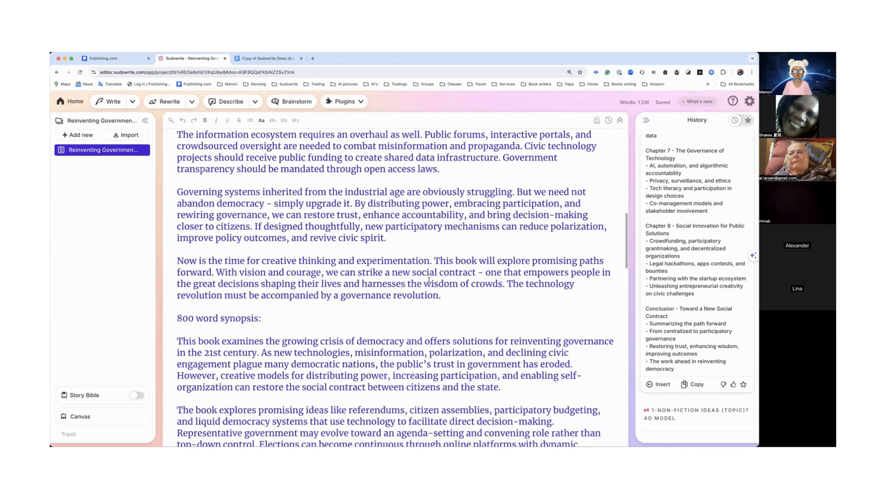
Step: Place the cursor at the end of the first draft and run the 2- Research for non-fiction (Claude 2) plugin
{"action": "scroll", "coordinate": [429, 279], "scroll_direction": "up", "scroll_amount": 15}
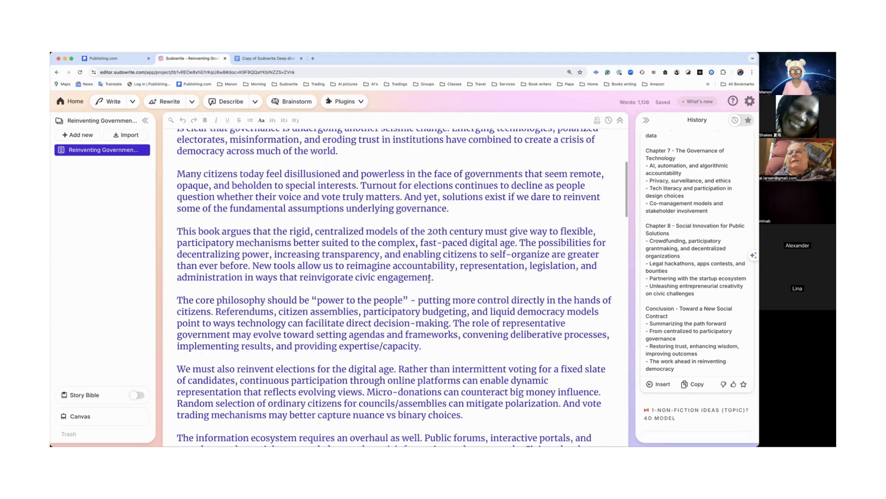
{"action": "scroll", "coordinate": [429, 281], "scroll_direction": "up", "scroll_amount": 5}
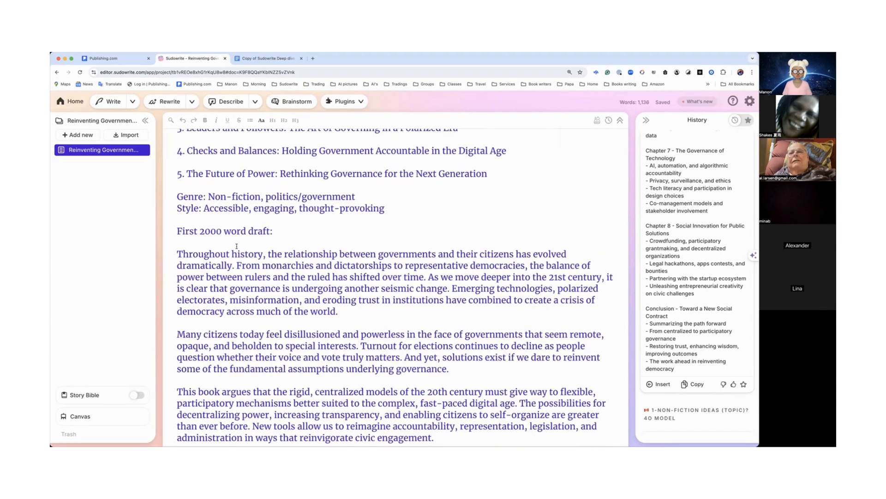
{"action": "scroll", "coordinate": [229, 257], "scroll_direction": "down", "scroll_amount": 10}
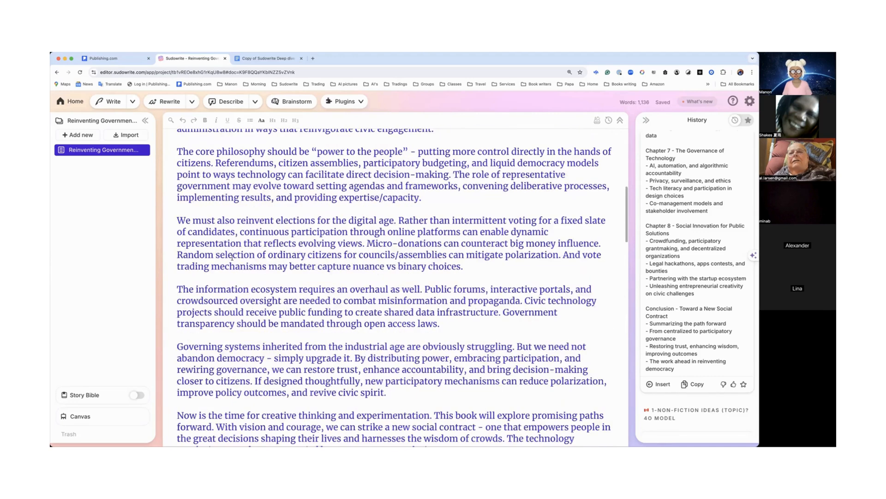
{"action": "scroll", "coordinate": [401, 207], "scroll_direction": "down", "scroll_amount": 2}
{"action": "left_click", "coordinate": [436, 211]}
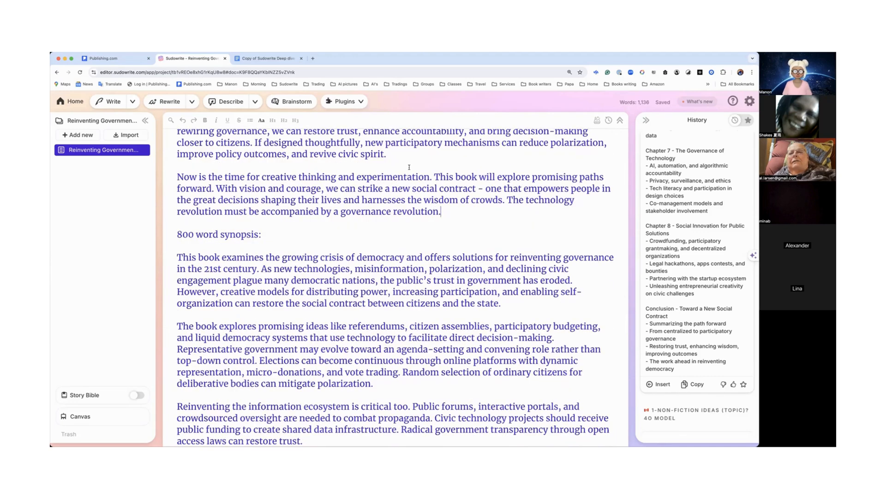
{"action": "left_click", "coordinate": [362, 102]}
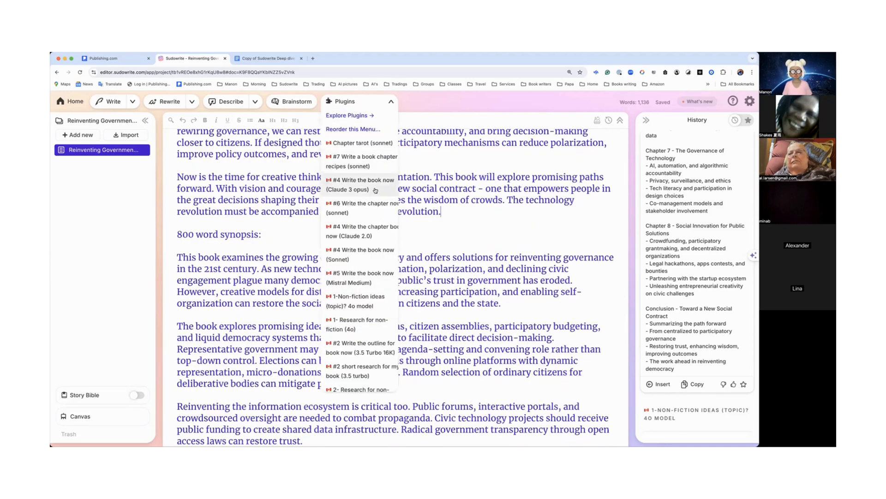
{"action": "scroll", "coordinate": [373, 298], "scroll_direction": "down", "scroll_amount": 2}
{"action": "scroll", "coordinate": [373, 291], "scroll_direction": "down", "scroll_amount": 4}
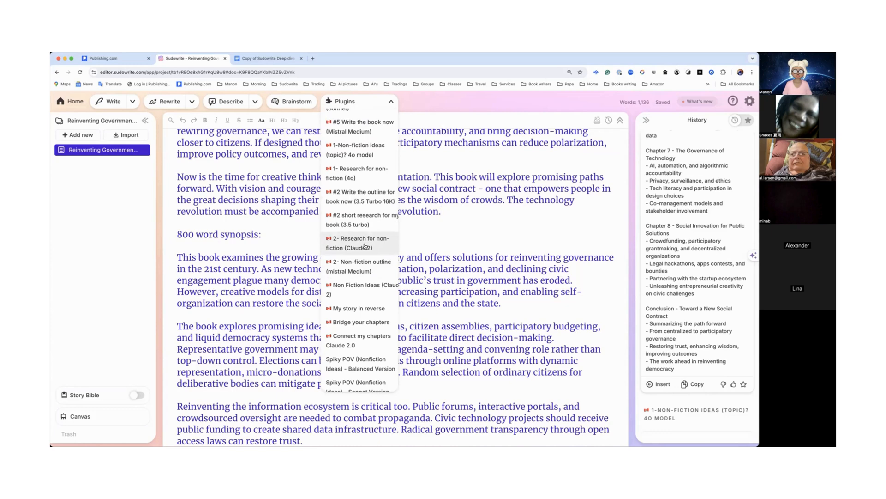
{"action": "left_click", "coordinate": [364, 245]}
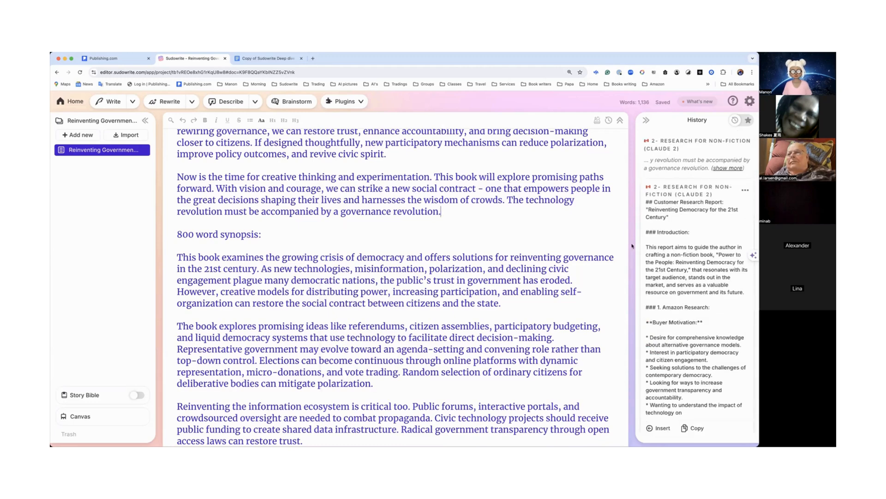
Step: Read through the generated customer research report in the history panel
{"action": "scroll", "coordinate": [662, 257], "scroll_direction": "down", "scroll_amount": 3}
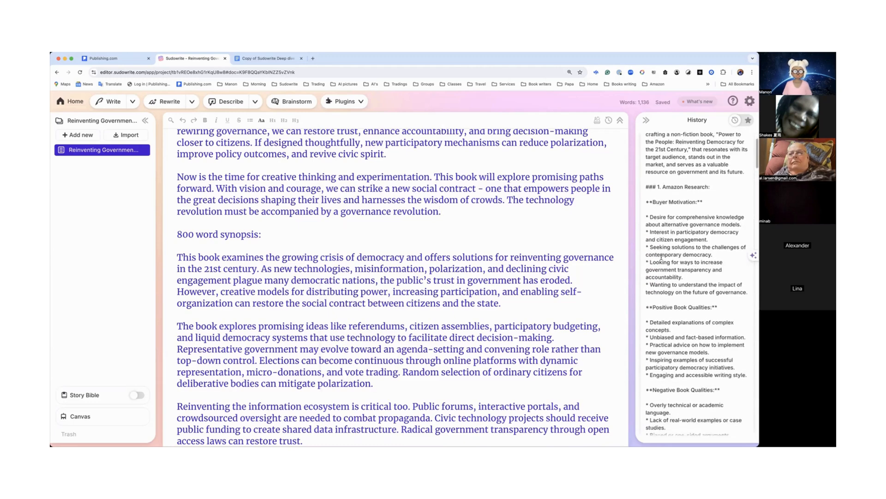
{"action": "scroll", "coordinate": [662, 256], "scroll_direction": "down", "scroll_amount": 1}
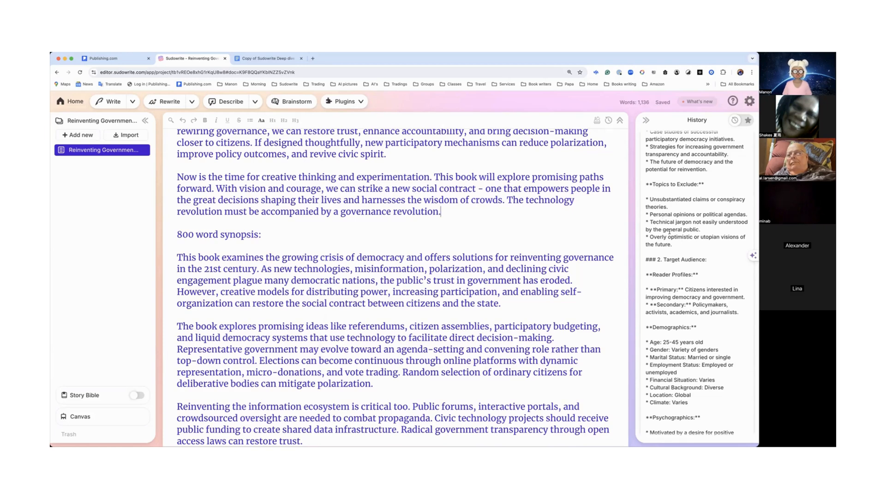
{"action": "scroll", "coordinate": [670, 231], "scroll_direction": "down", "scroll_amount": 5}
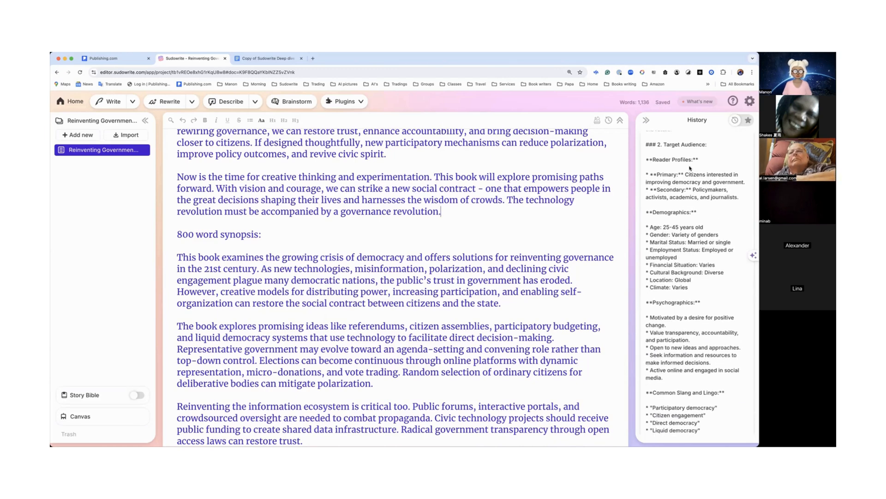
{"action": "scroll", "coordinate": [667, 197], "scroll_direction": "down", "scroll_amount": 3}
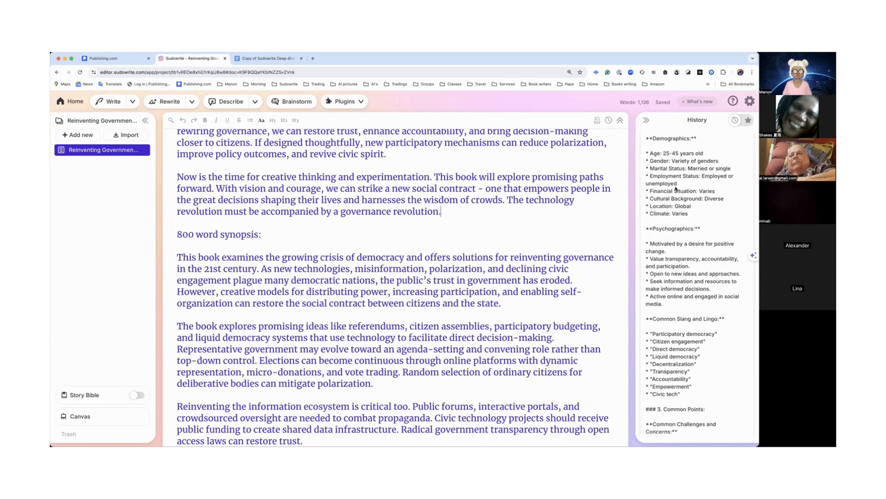
{"action": "scroll", "coordinate": [678, 214], "scroll_direction": "down", "scroll_amount": 3}
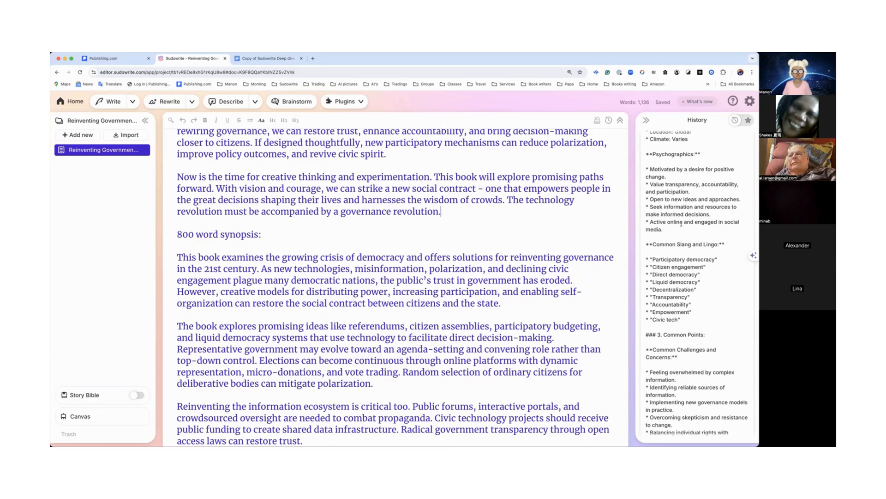
{"action": "scroll", "coordinate": [680, 257], "scroll_direction": "down", "scroll_amount": 4}
{"action": "scroll", "coordinate": [521, 304], "scroll_direction": "down", "scroll_amount": 15}
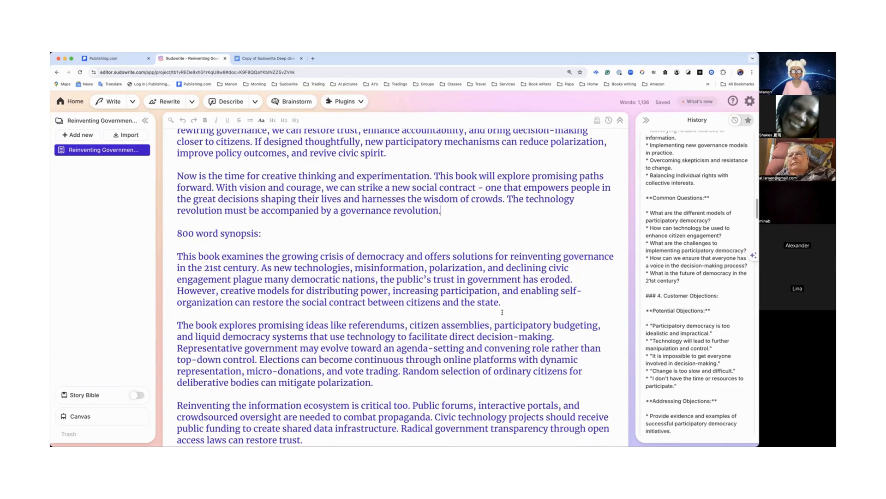
{"action": "scroll", "coordinate": [502, 312], "scroll_direction": "down", "scroll_amount": 10}
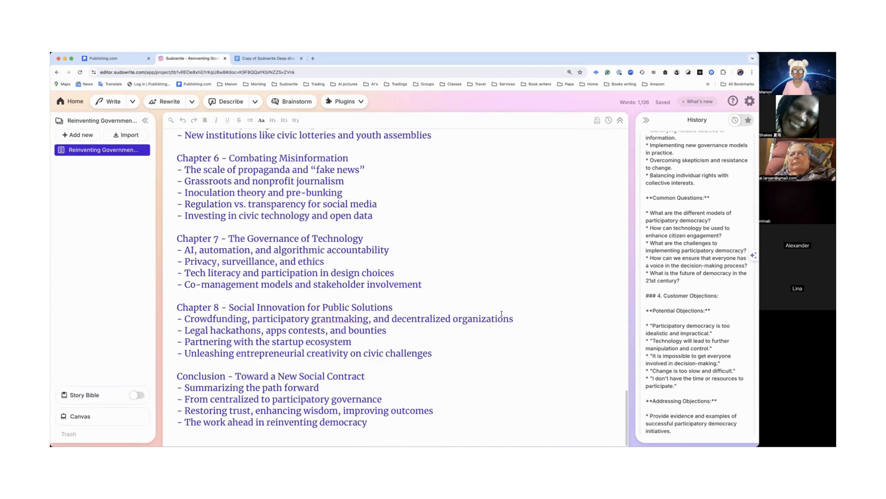
Step: Add a new line at the end of the document and insert the customer research report there
{"action": "left_click", "coordinate": [410, 424]}
{"action": "key", "text": "Return"}
{"action": "scroll", "coordinate": [665, 384], "scroll_direction": "down", "scroll_amount": 15}
{"action": "scroll", "coordinate": [666, 386], "scroll_direction": "down", "scroll_amount": 6}
{"action": "left_click", "coordinate": [659, 232]}
{"action": "scroll", "coordinate": [524, 305], "scroll_direction": "down", "scroll_amount": 5}
{"action": "scroll", "coordinate": [525, 305], "scroll_direction": "up", "scroll_amount": 7}
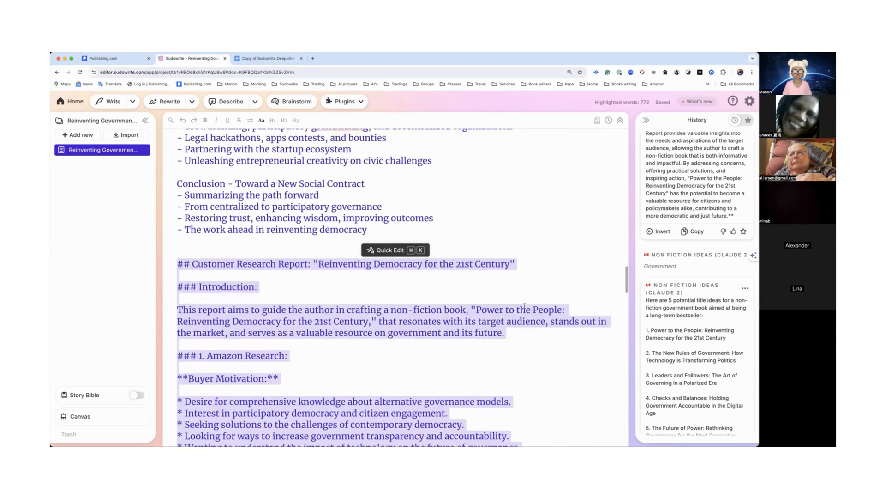
{"action": "left_click", "coordinate": [524, 298]}
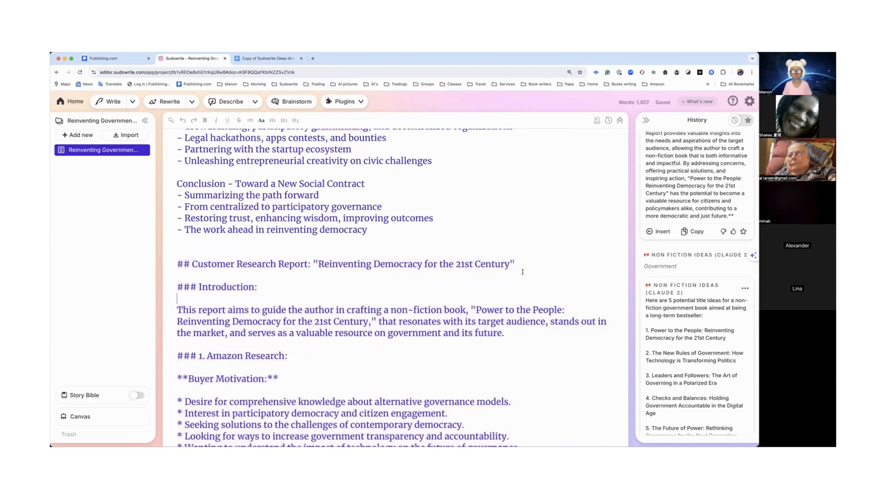
Step: Read through the inserted customer research report and look over the list of installed plugins
{"action": "scroll", "coordinate": [455, 271], "scroll_direction": "down", "scroll_amount": 10}
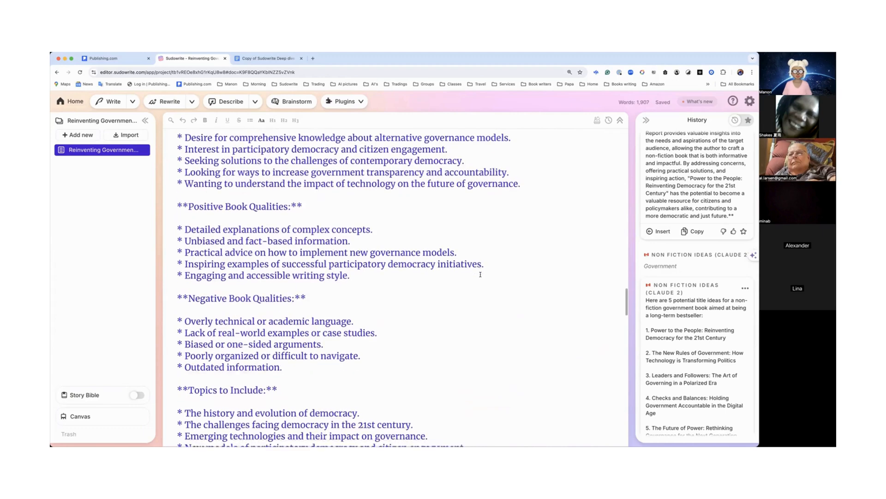
{"action": "scroll", "coordinate": [480, 275], "scroll_direction": "down", "scroll_amount": 10}
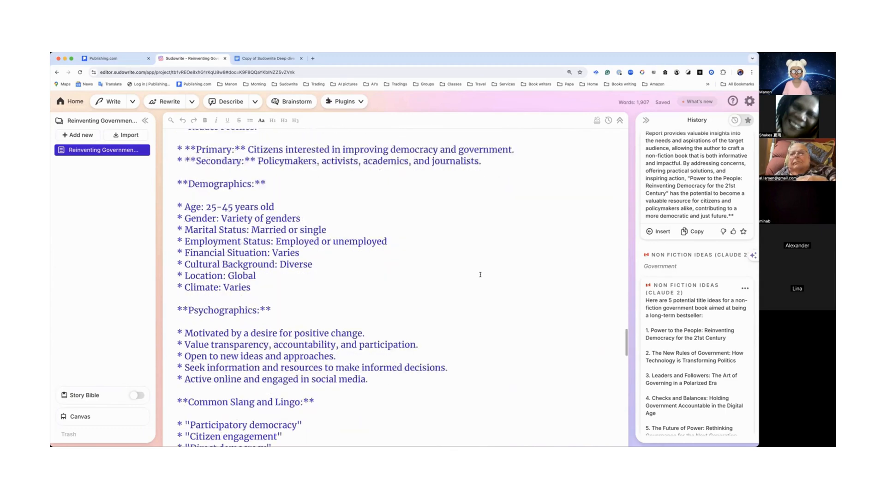
{"action": "scroll", "coordinate": [480, 274], "scroll_direction": "down", "scroll_amount": 10}
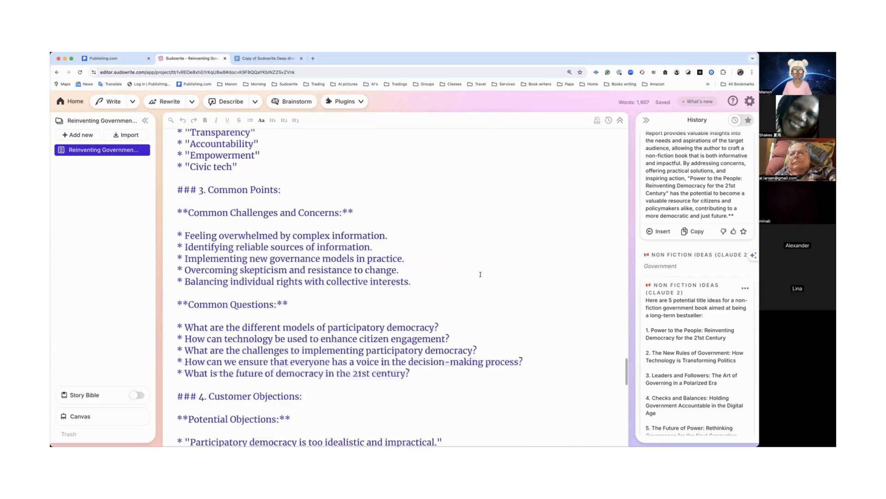
{"action": "scroll", "coordinate": [480, 274], "scroll_direction": "down", "scroll_amount": 10}
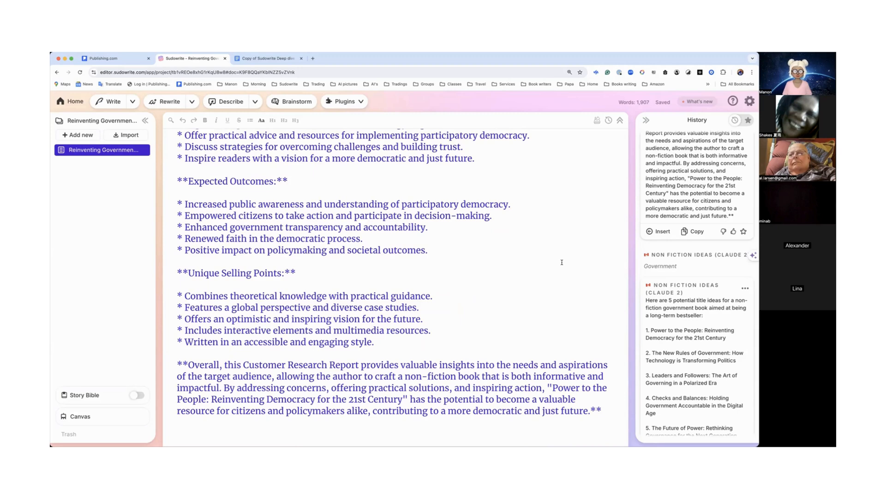
{"action": "left_click", "coordinate": [355, 102]}
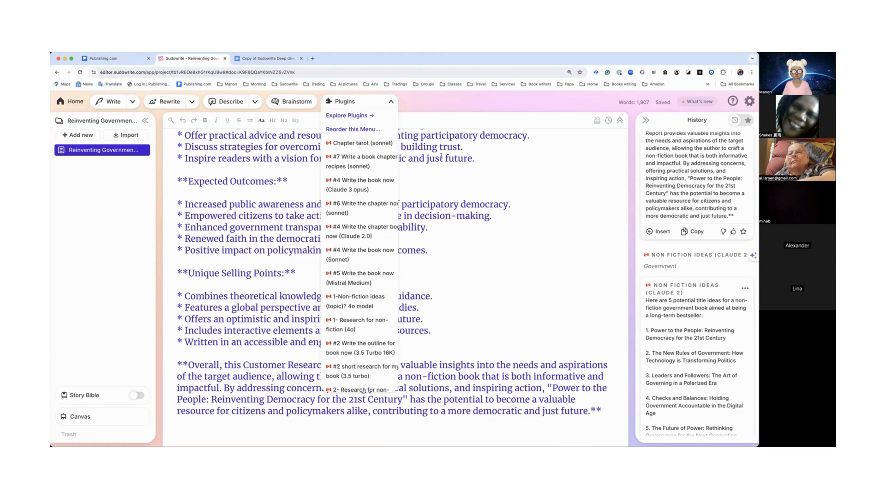
{"action": "left_click", "coordinate": [491, 164]}
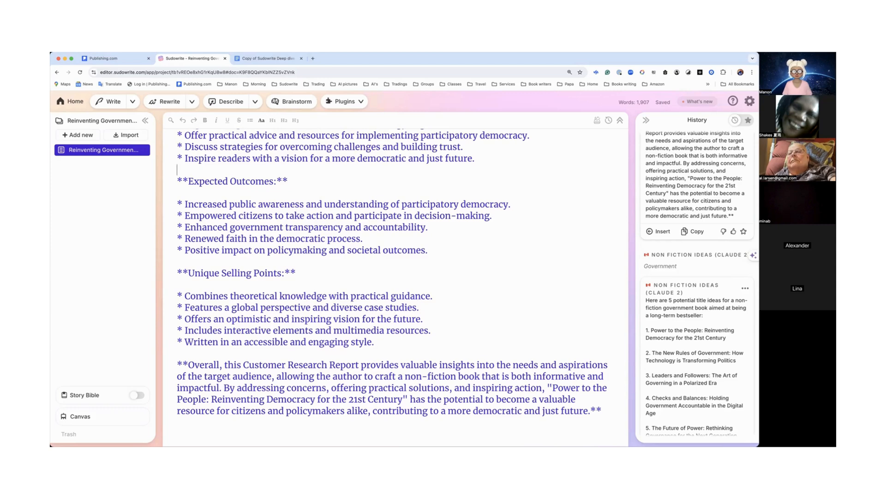
{"action": "scroll", "coordinate": [568, 213], "scroll_direction": "up", "scroll_amount": 10}
{"action": "scroll", "coordinate": [568, 214], "scroll_direction": "up", "scroll_amount": 8}
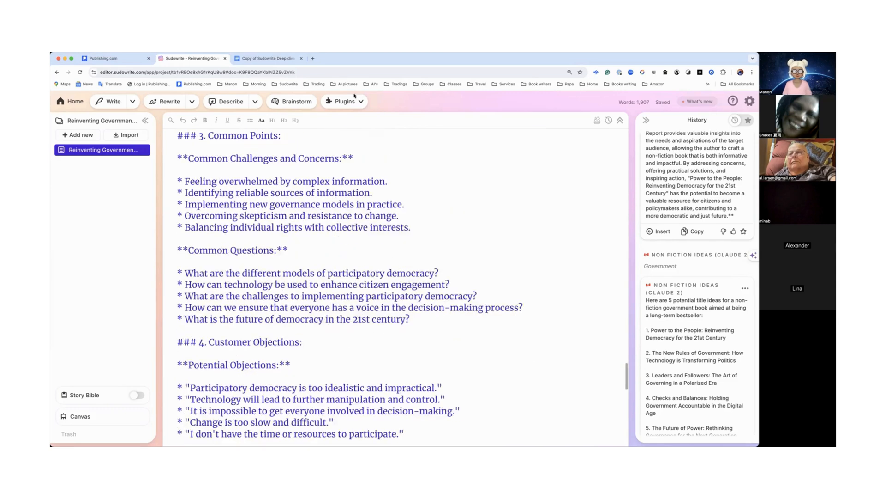
Step: Open the plugin directory and search it for outstanding outline
{"action": "left_click", "coordinate": [350, 104]}
{"action": "left_click", "coordinate": [357, 116]}
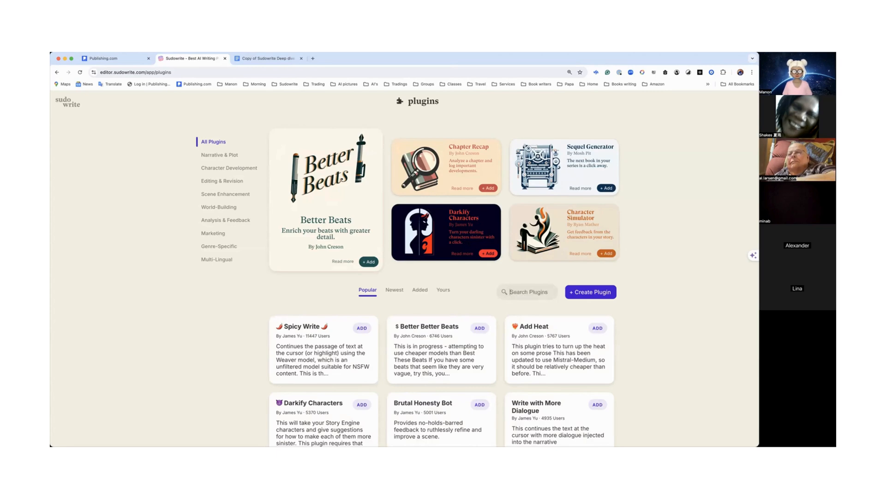
{"action": "type", "text": "out"}
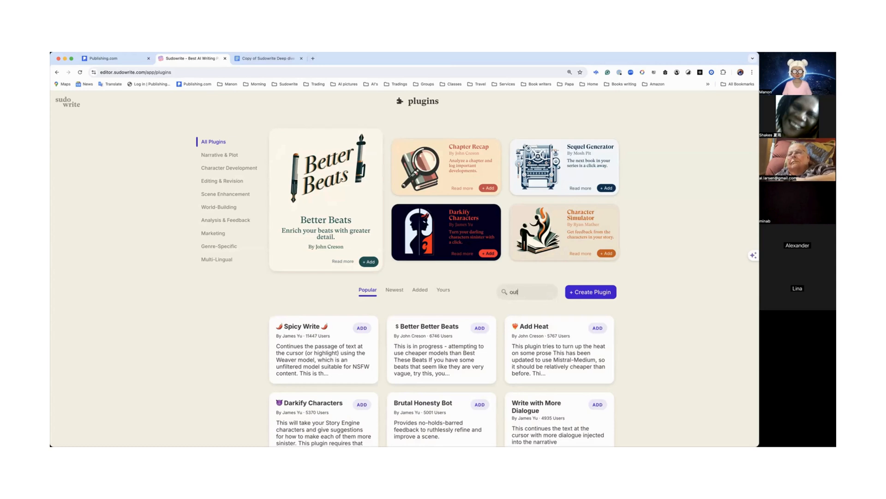
{"action": "type", "text": "standing d"}
{"action": "type", "text": "utline"}
{"action": "key", "text": "Return"}
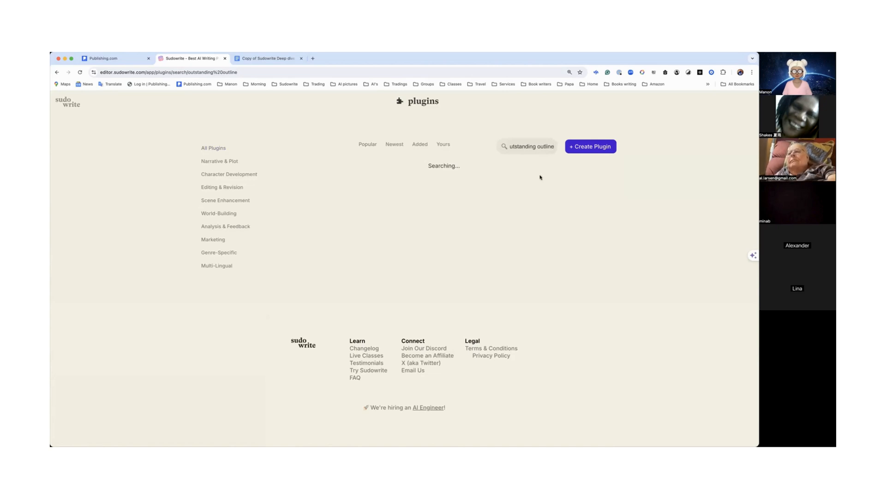
{"action": "left_click", "coordinate": [511, 146]}
{"action": "left_click", "coordinate": [577, 147]}
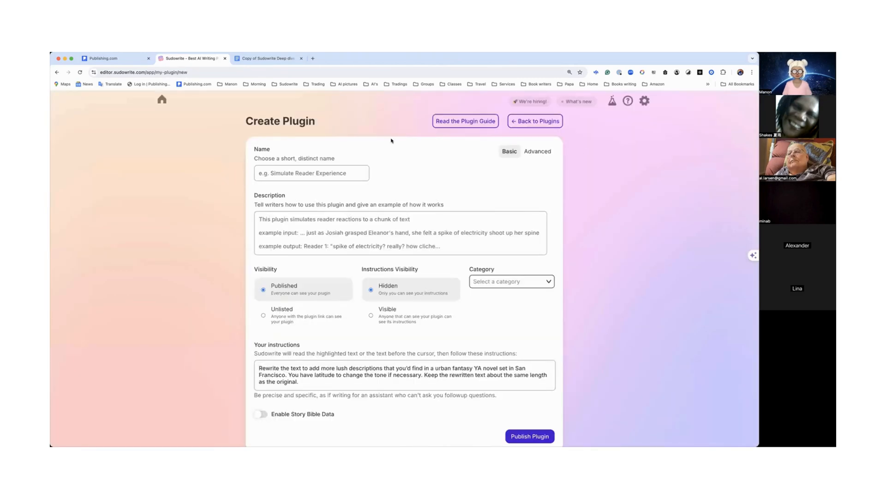
{"action": "left_click", "coordinate": [161, 100]}
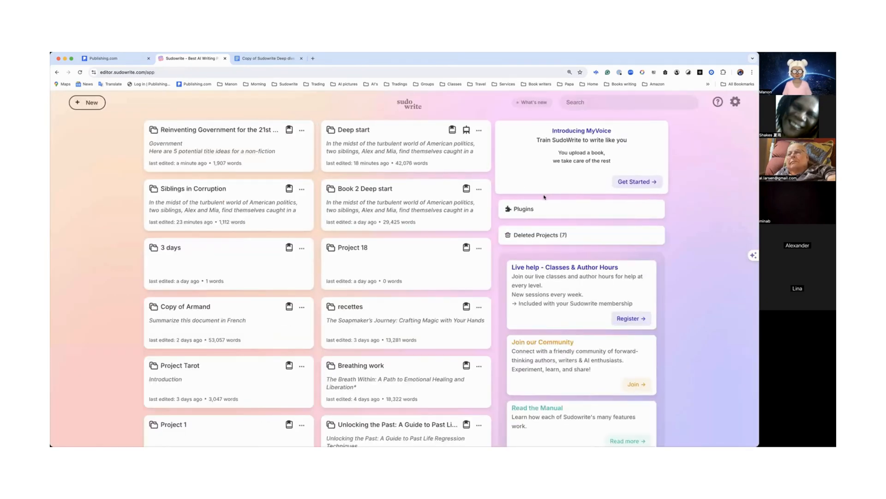
{"action": "left_click", "coordinate": [531, 211]}
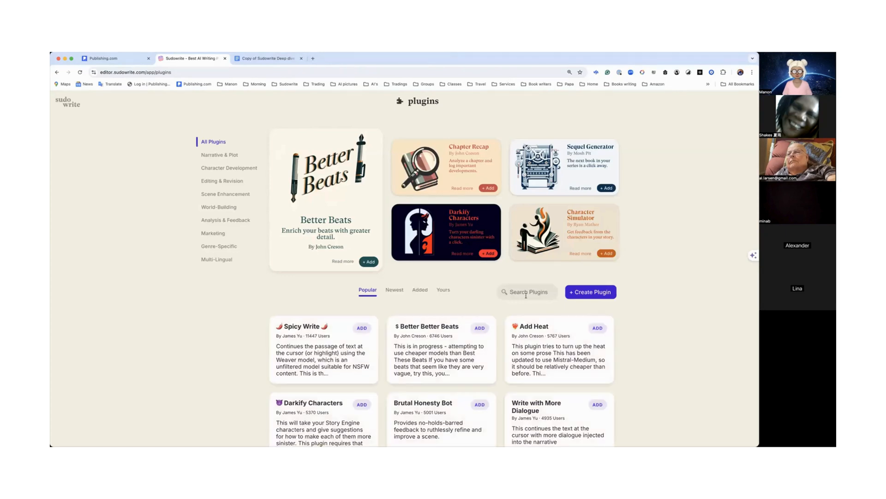
Step: Search the plugin directory again for outstanding outline and select part of the query to revise it
{"action": "left_click", "coordinate": [528, 293]}
{"action": "type", "text": "outstandu"}
{"action": "key", "text": "BackSpace"}
{"action": "type", "text": "ing outline"}
{"action": "key", "text": "Return"}
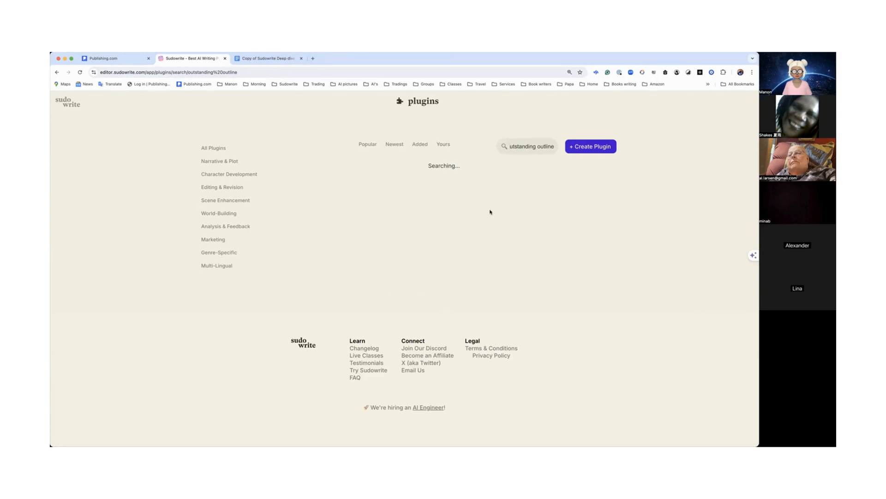
{"action": "double_click", "coordinate": [539, 146]}
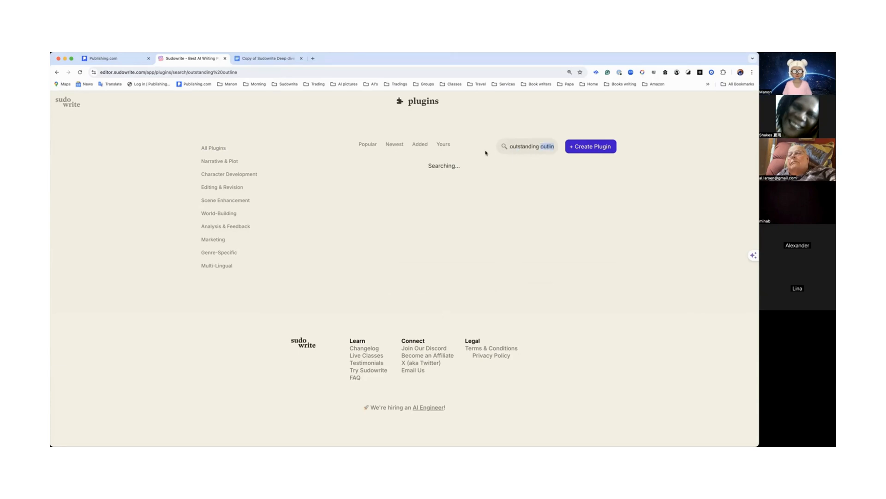